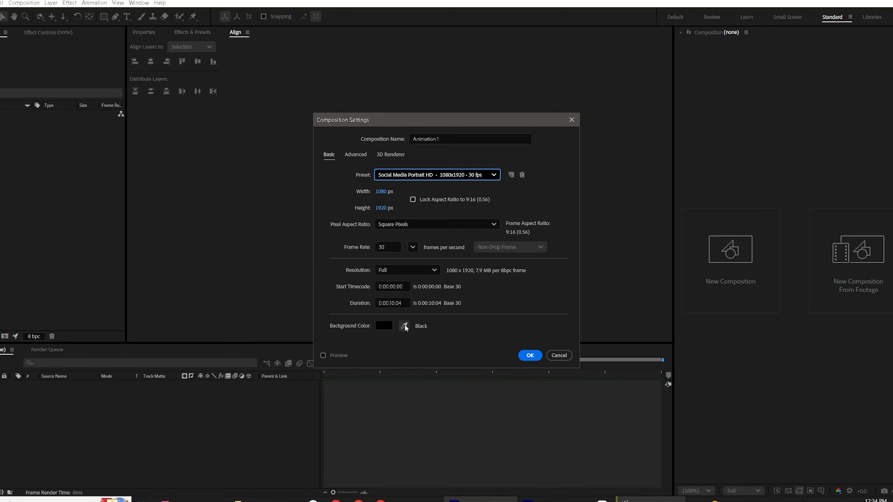
Step: Set the composition duration to 0:00:10:00 and create the composition
{"action": "left_click", "coordinate": [403, 303]}
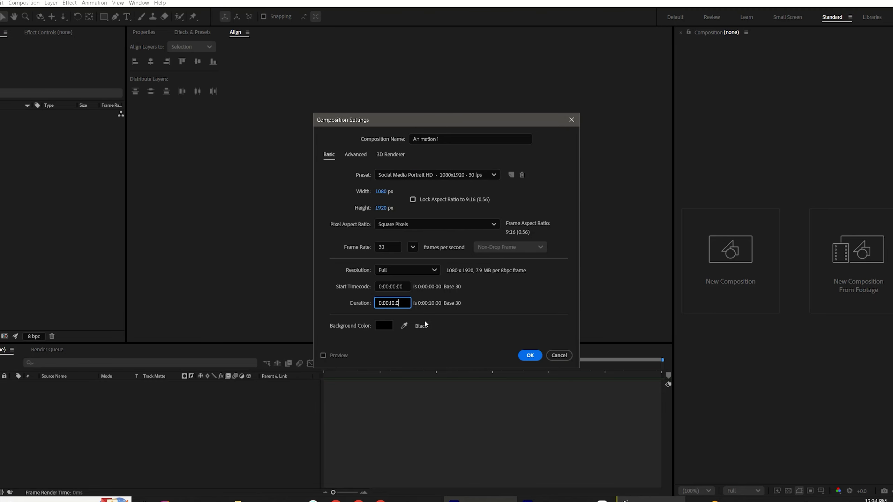
{"action": "left_click", "coordinate": [530, 355]}
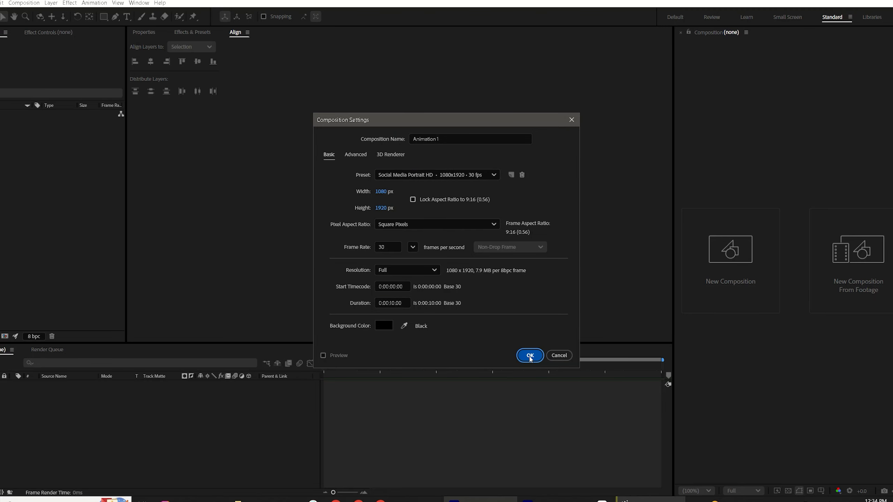
Step: Switch to the reference video and play and scrub through it to study the animation
{"action": "key", "text": "alt+Tab"}
{"action": "left_click", "coordinate": [110, 300]}
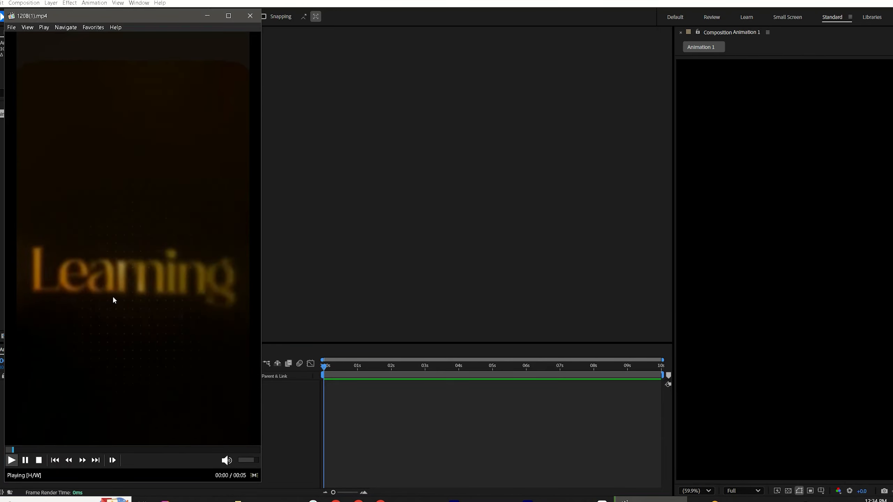
{"action": "left_click", "coordinate": [159, 188]}
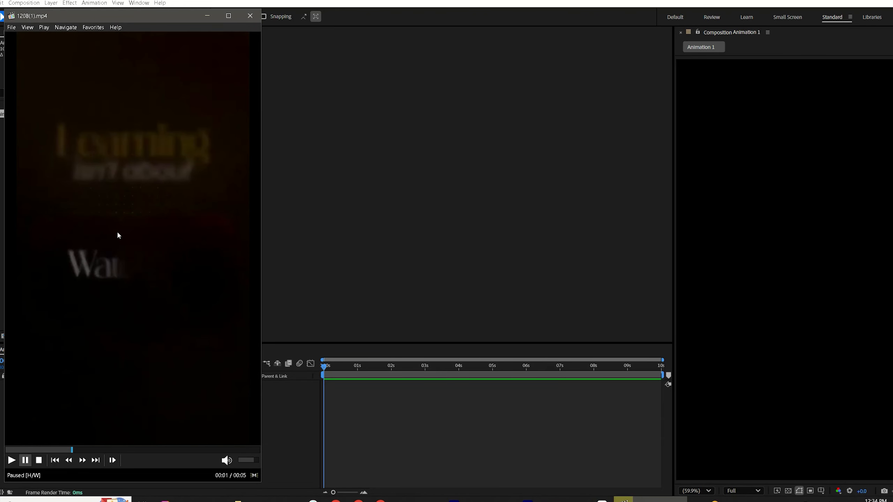
{"action": "left_click", "coordinate": [118, 242]}
{"action": "left_click", "coordinate": [161, 226]}
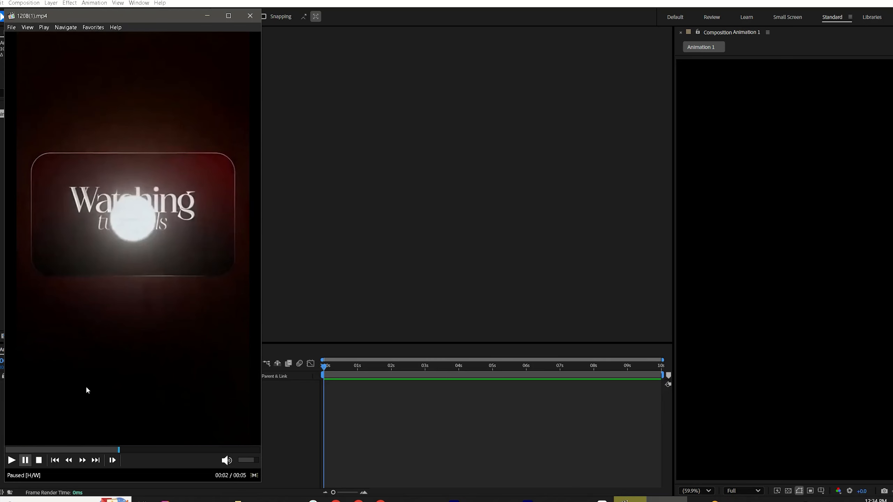
{"action": "left_click", "coordinate": [15, 450]}
{"action": "left_click_drag", "start_coordinate": [16, 452], "coordinate": [7, 454]}
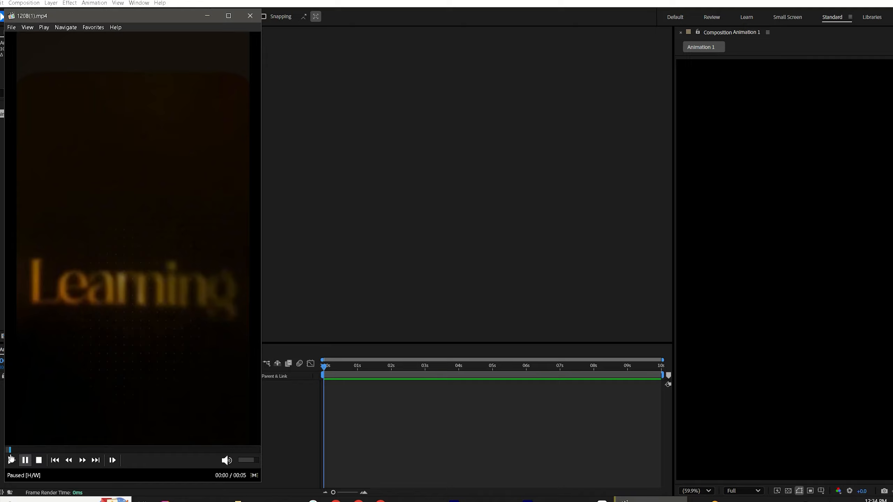
{"action": "left_click", "coordinate": [29, 450]}
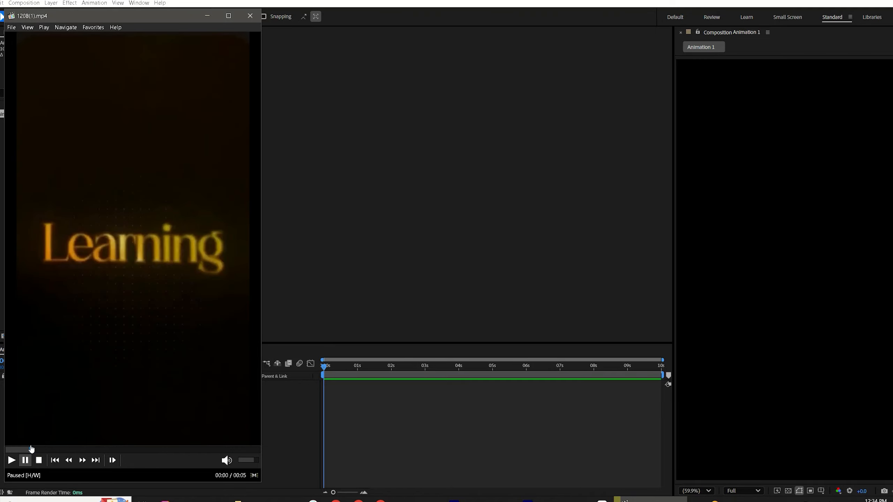
{"action": "left_click_drag", "start_coordinate": [33, 446], "coordinate": [52, 448]}
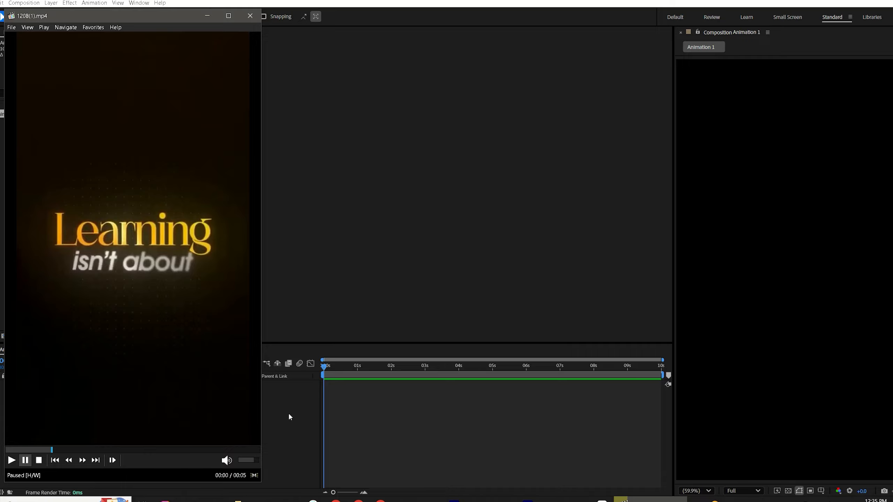
Step: Create a new black solid layer named Background layer at composition size
{"action": "right_click", "coordinate": [291, 403]}
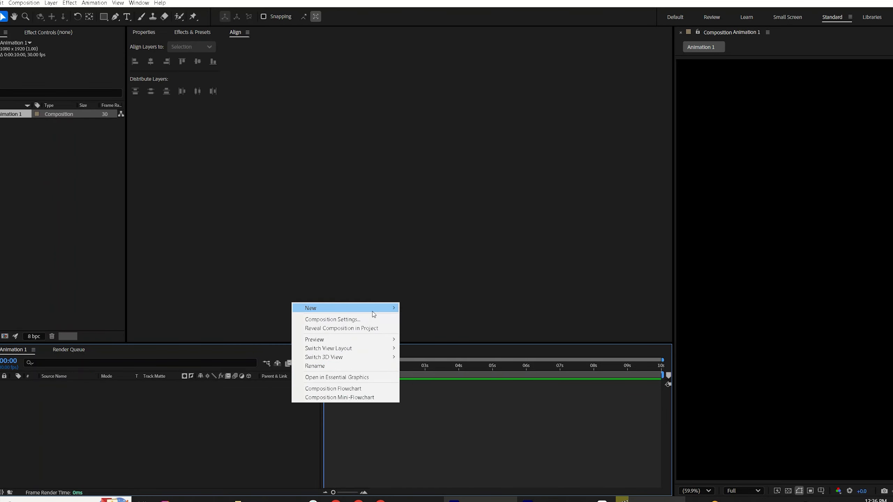
{"action": "mouse_move", "coordinate": [387, 308]}
{"action": "left_click", "coordinate": [428, 327]}
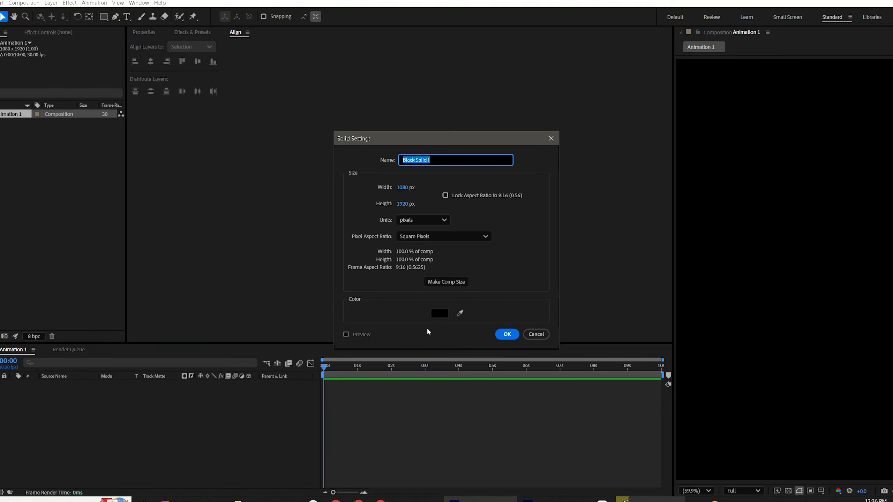
{"action": "type", "text": "Background layer"}
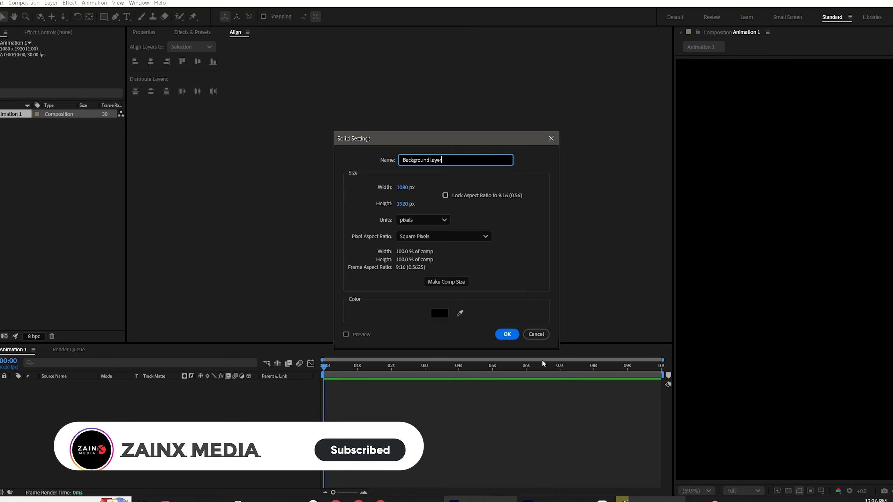
{"action": "left_click", "coordinate": [440, 312]}
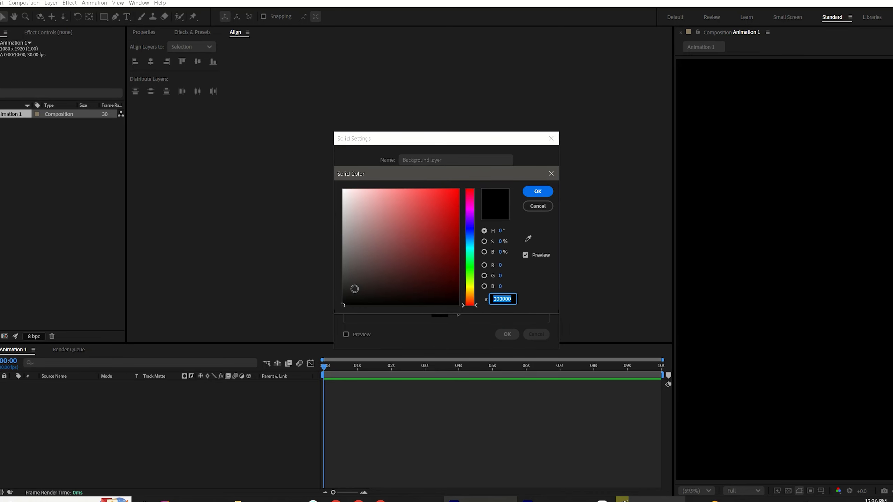
{"action": "left_click", "coordinate": [538, 191]}
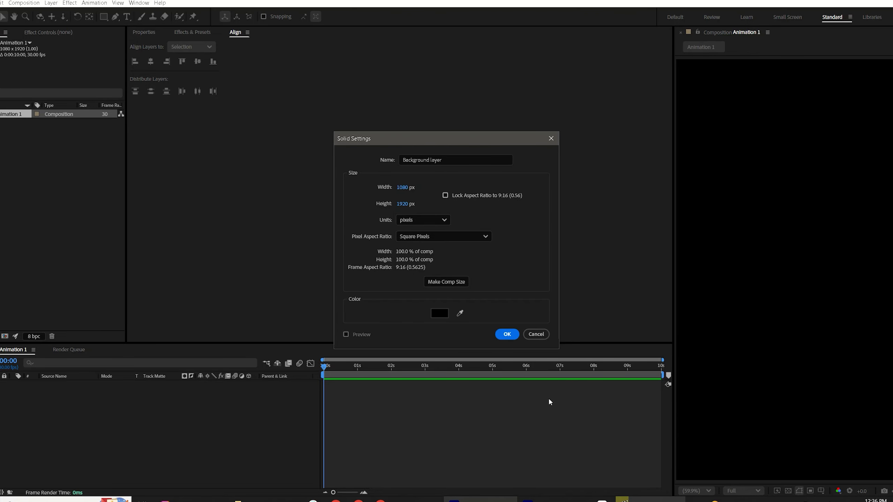
{"action": "left_click", "coordinate": [507, 334]}
Step: Create a second composition-sized solid layer named Grid 1
{"action": "right_click", "coordinate": [203, 395]}
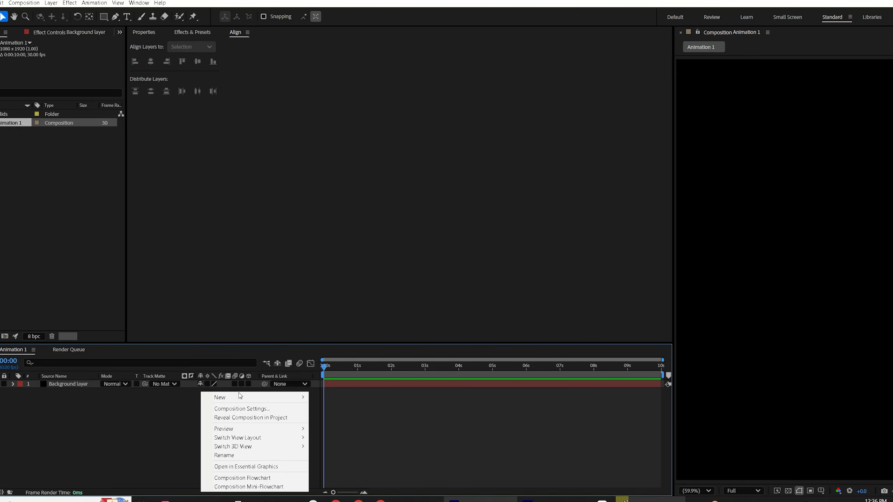
{"action": "mouse_move", "coordinate": [238, 396]}
{"action": "left_click", "coordinate": [333, 408]}
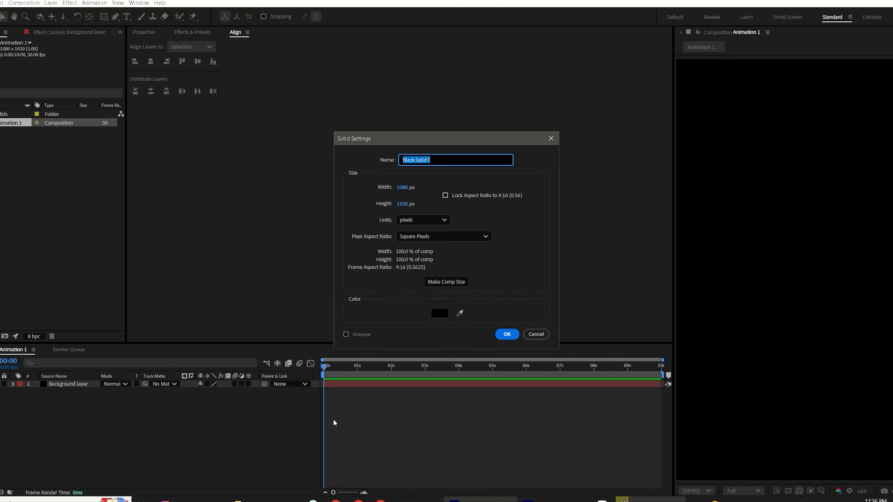
{"action": "type", "text": "Grid"}
{"action": "left_click", "coordinate": [507, 334]}
Step: Search the effects for grid and apply the Grid effect to the Grid 1 layer
{"action": "left_click", "coordinate": [339, 384]}
{"action": "left_click", "coordinate": [203, 32]}
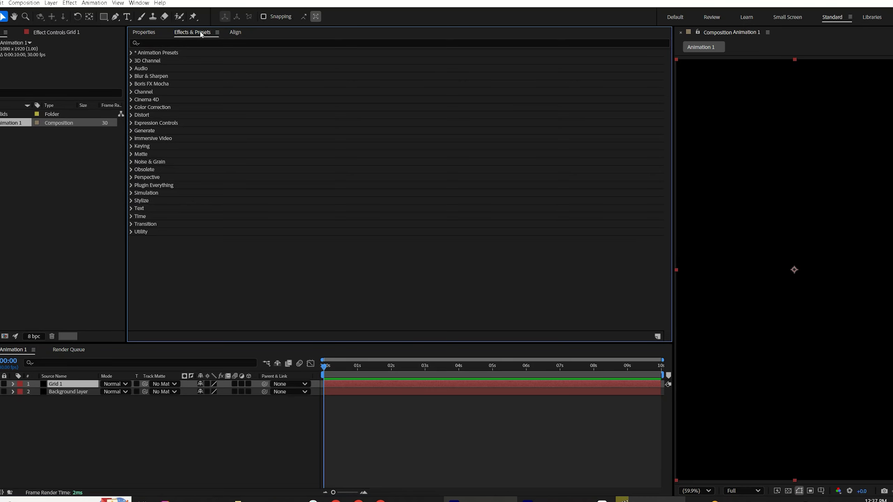
{"action": "left_click", "coordinate": [168, 43]}
{"action": "type", "text": "grid"}
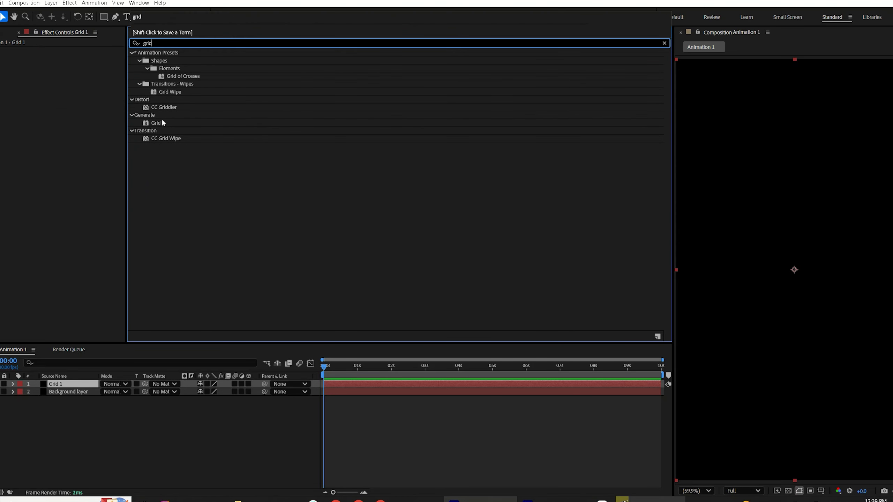
{"action": "double_click", "coordinate": [156, 123]}
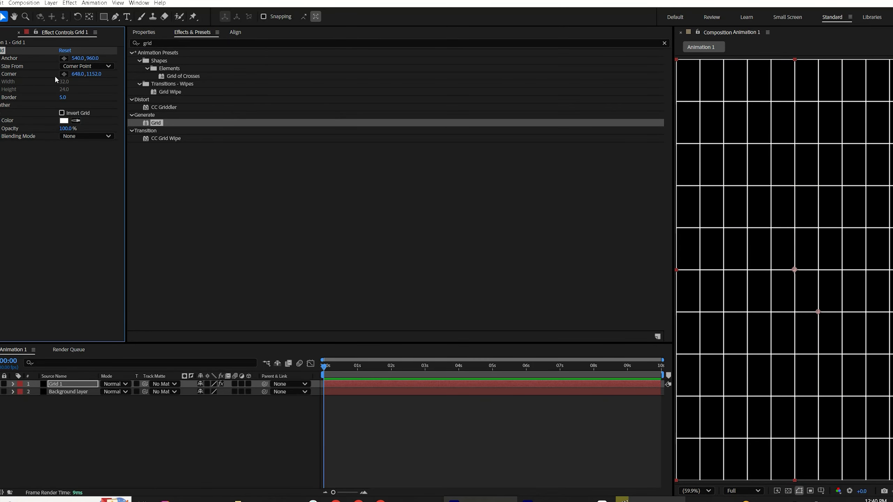
Step: Set the Grid effect's Size From to Width Slider and its Border to 28
{"action": "left_click", "coordinate": [90, 65]}
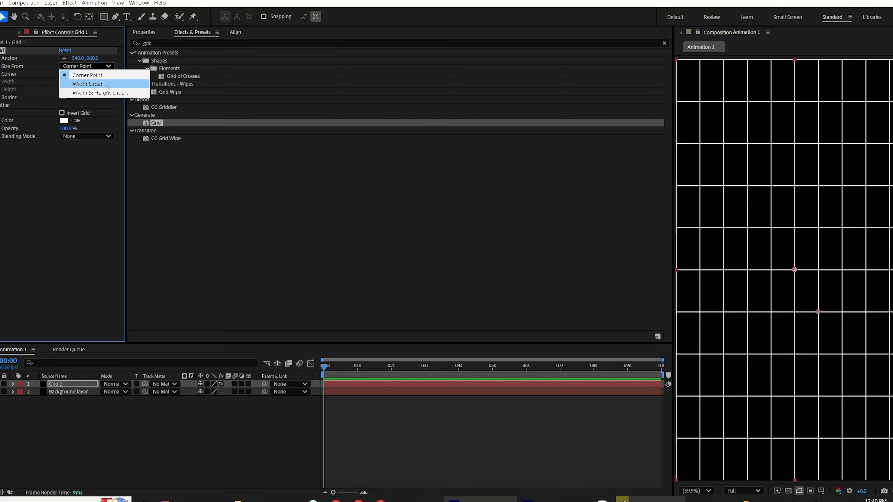
{"action": "left_click", "coordinate": [97, 84]}
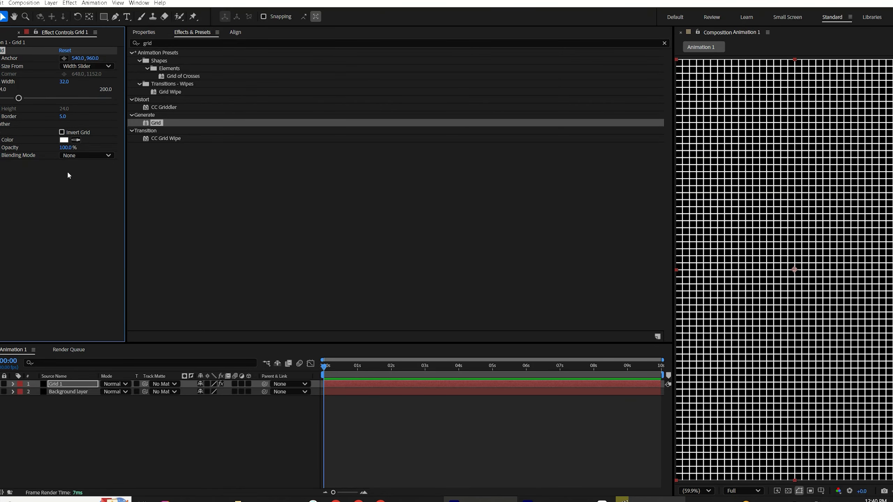
{"action": "left_click", "coordinate": [63, 117]}
{"action": "type", "text": "28"}
{"action": "key", "text": "Return"}
Step: Enable Invert Grid and set the grid color to dark grey 3F3F3F
{"action": "left_click", "coordinate": [62, 133]}
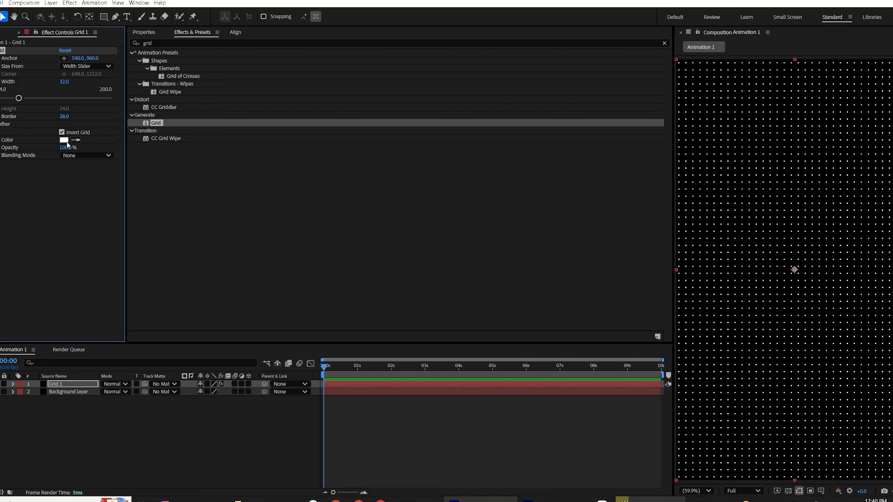
{"action": "left_click", "coordinate": [64, 140]}
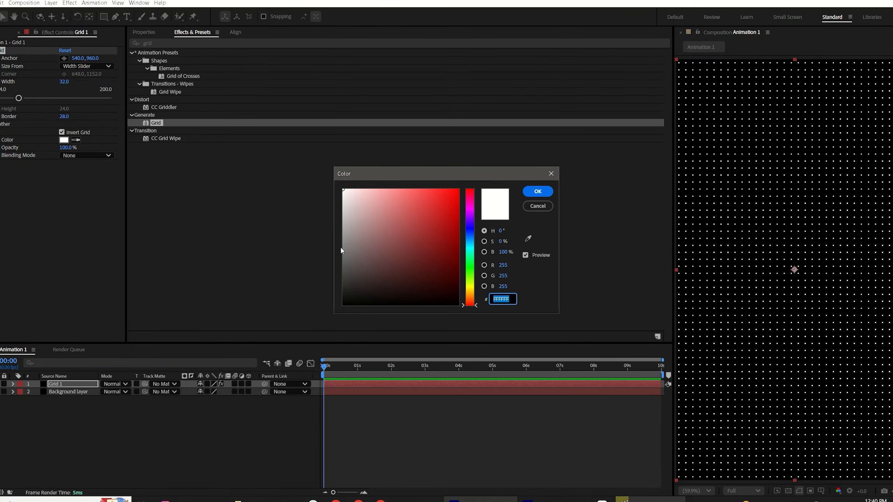
{"action": "left_click_drag", "start_coordinate": [341, 251], "coordinate": [343, 277]}
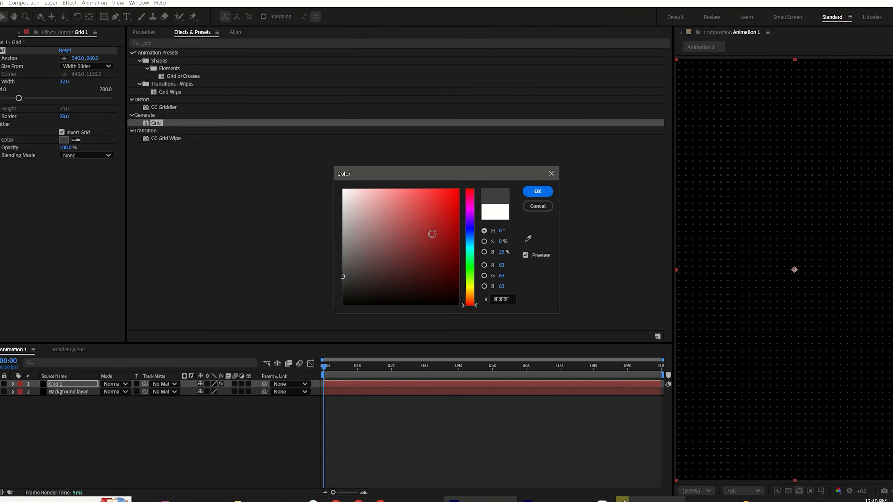
{"action": "left_click", "coordinate": [650, 500]}
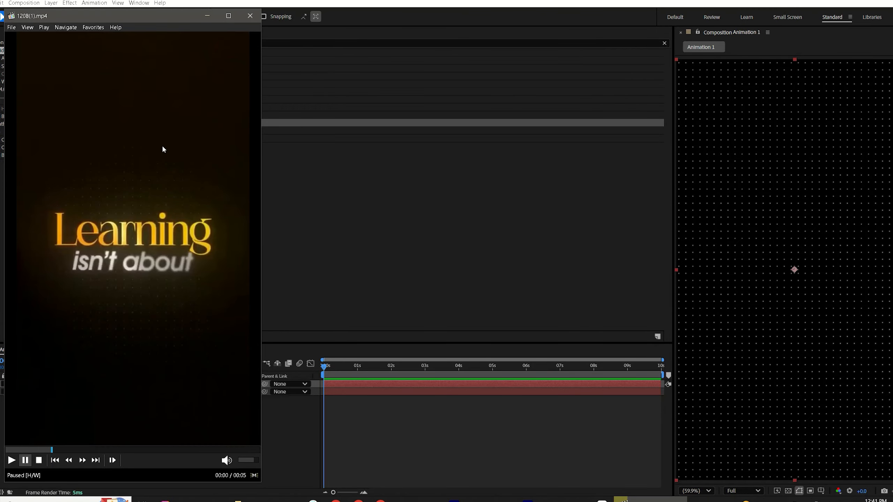
{"action": "left_click", "coordinate": [289, 454]}
Step: Pre-compose the Grid 1 layer as Grid, moving all attributes into the new composition
{"action": "right_click", "coordinate": [70, 386]}
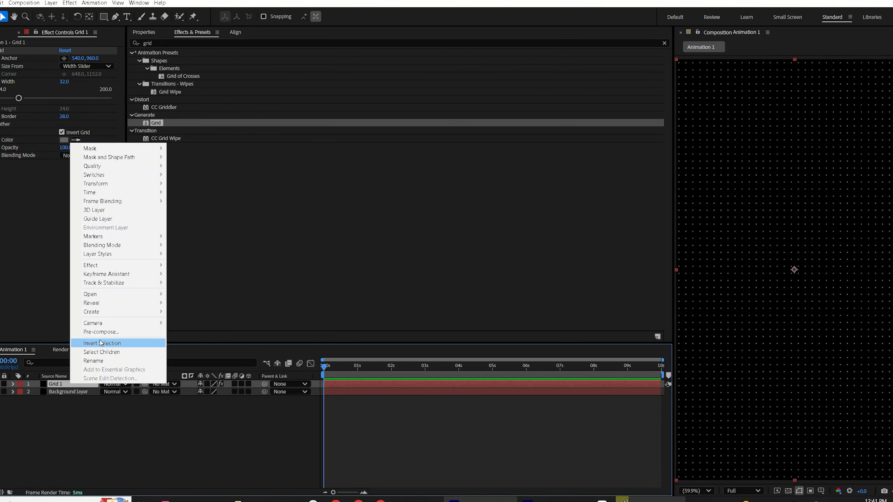
{"action": "left_click", "coordinate": [107, 332]}
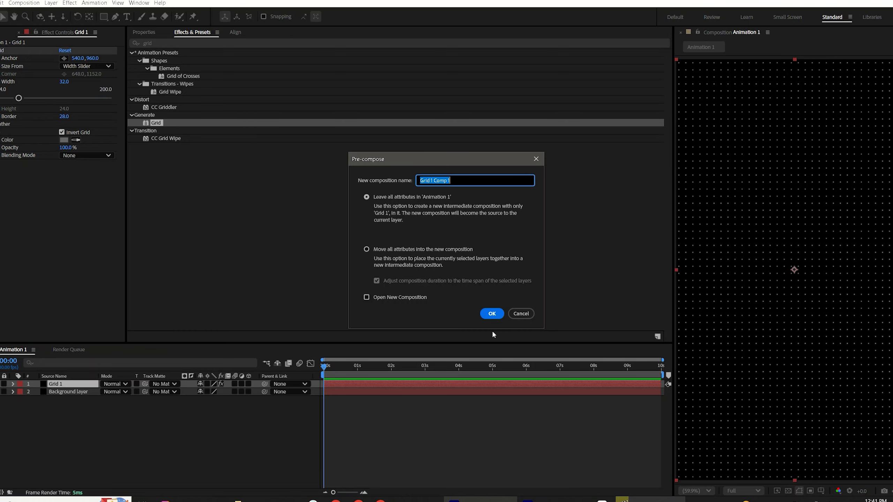
{"action": "type", "text": "Grid"}
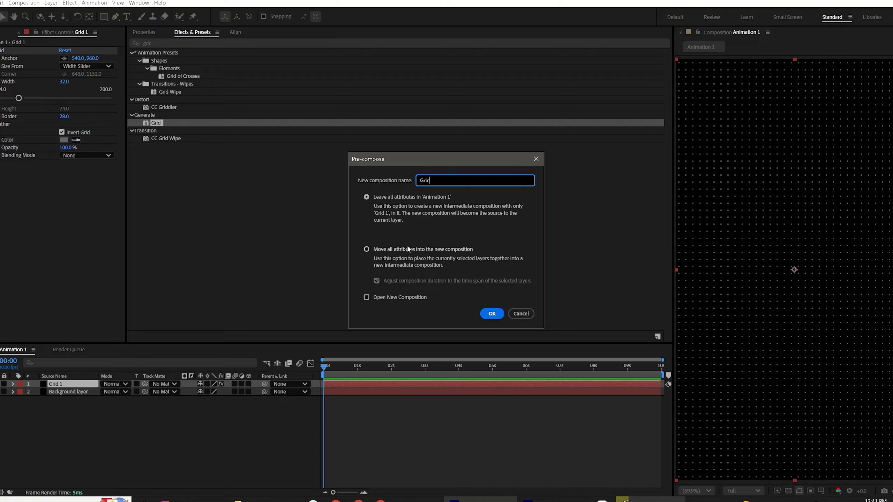
{"action": "left_click", "coordinate": [367, 249]}
{"action": "left_click", "coordinate": [492, 314]}
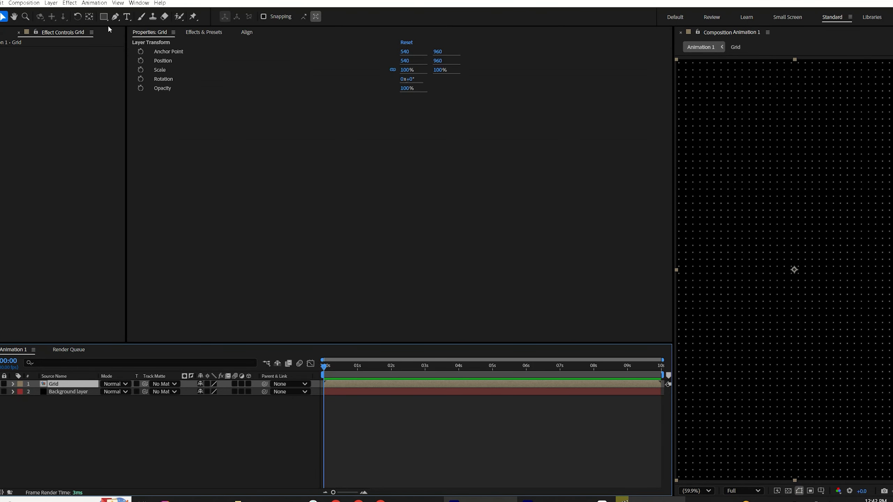
Step: Draw a large elliptical mask over the centre of the Grid layer with the Ellipse tool
{"action": "left_click", "coordinate": [105, 17]}
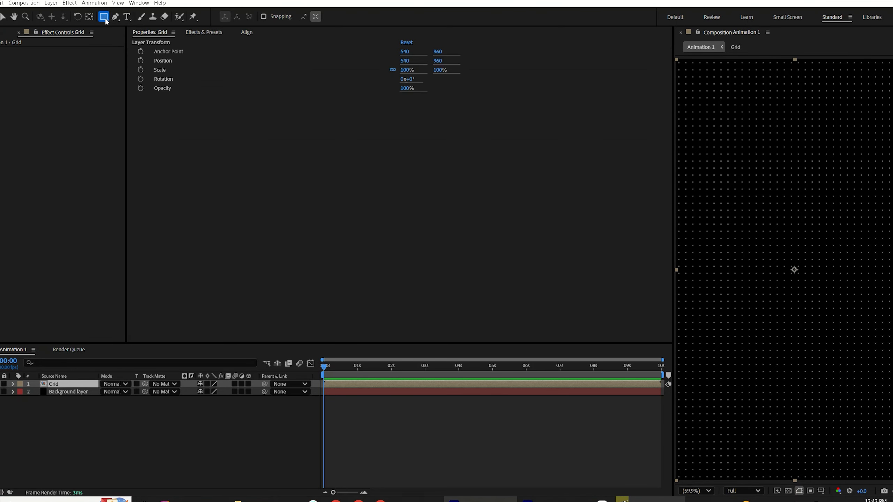
{"action": "left_click", "coordinate": [128, 36]}
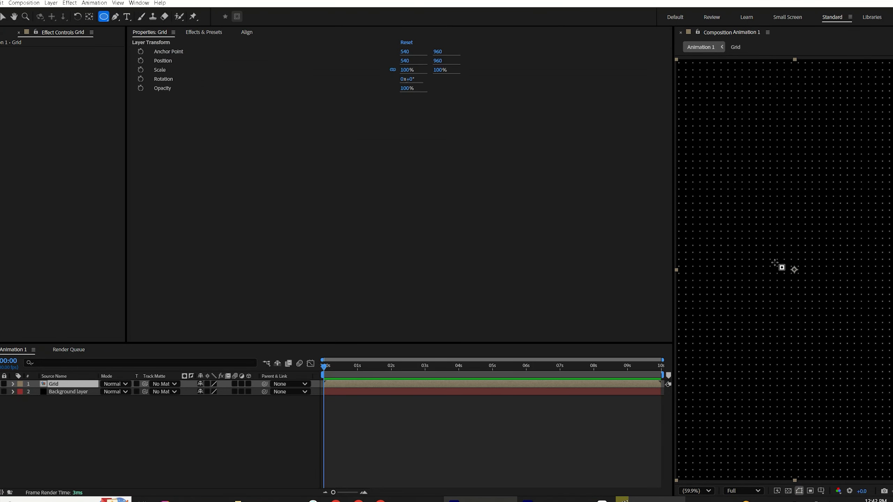
{"action": "left_click_drag", "start_coordinate": [705, 156], "coordinate": [806, 350]}
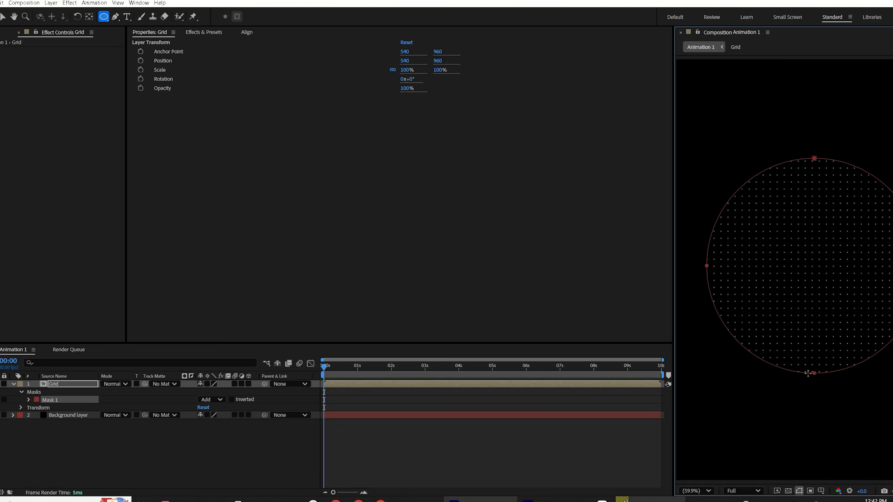
Step: Select the mask's path and move the circular mask slightly up and to the left
{"action": "left_click", "coordinate": [25, 397]}
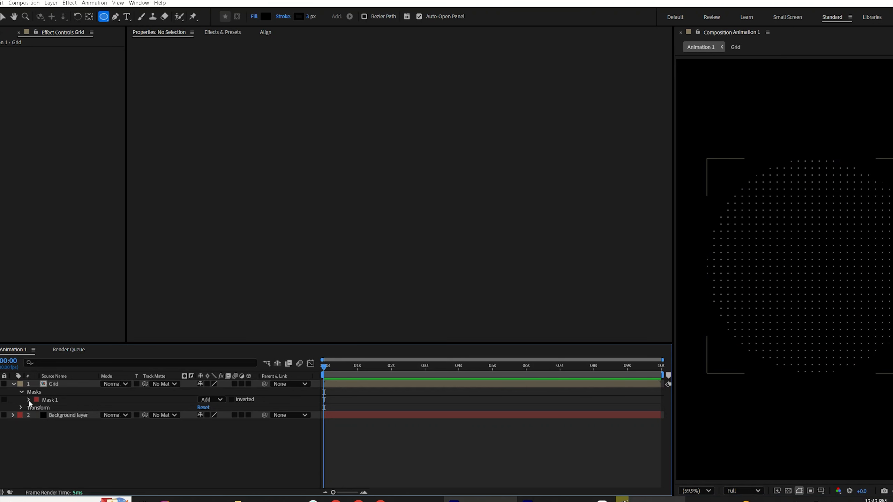
{"action": "left_click", "coordinate": [27, 400]}
{"action": "key", "text": "v"}
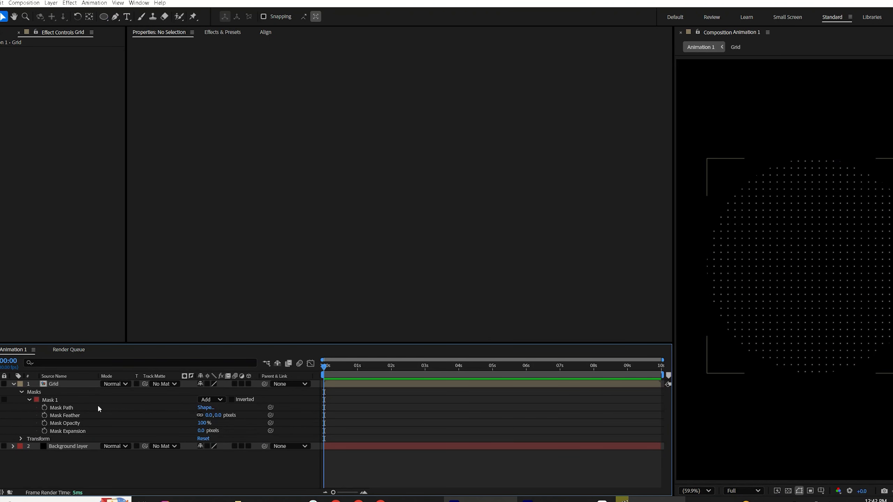
{"action": "left_click", "coordinate": [66, 409]}
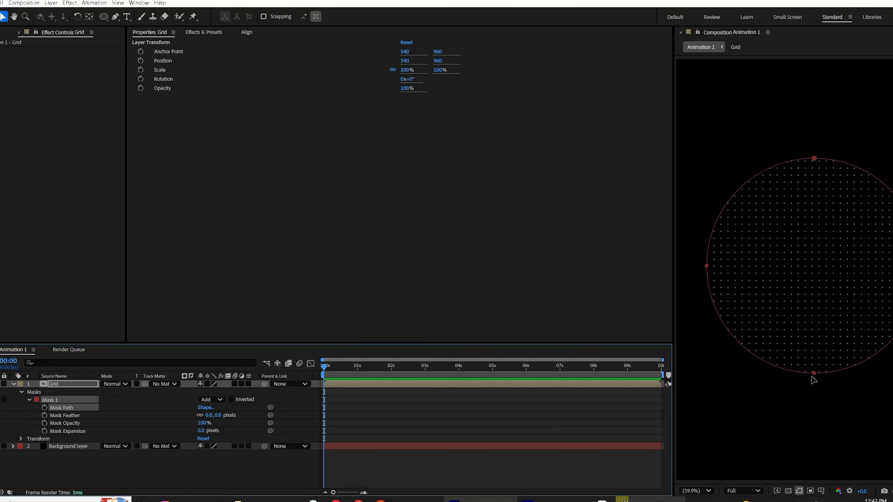
{"action": "left_click_drag", "start_coordinate": [813, 374], "coordinate": [796, 364]}
Step: Feather the Grid layer's mask by 20 pixels and lower the layer's opacity to 60%
{"action": "key", "text": "f"}
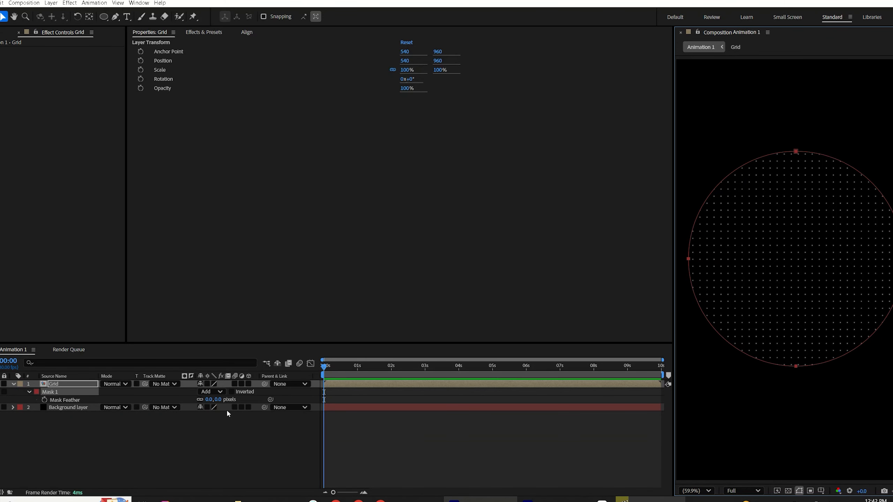
{"action": "left_click", "coordinate": [217, 400]}
{"action": "type", "text": "20"}
{"action": "left_click", "coordinate": [338, 388]}
{"action": "key", "text": "t"}
{"action": "left_click", "coordinate": [204, 392]}
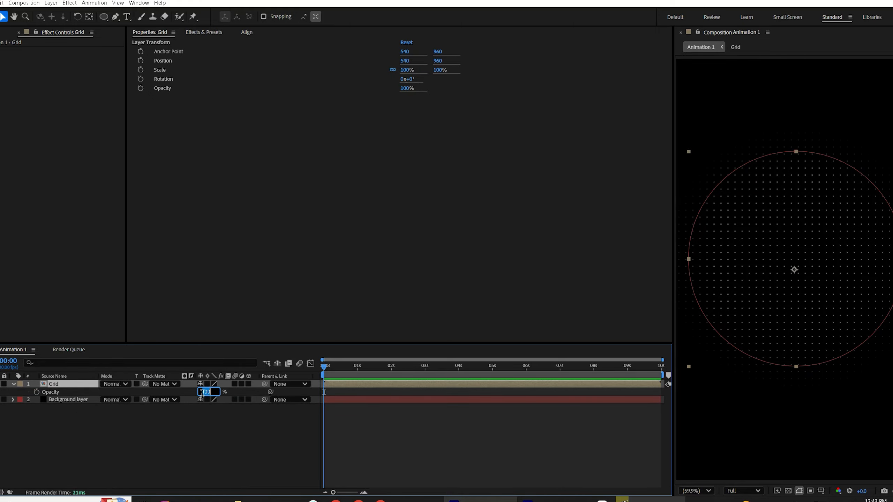
{"action": "type", "text": "60"}
{"action": "left_click", "coordinate": [183, 434]}
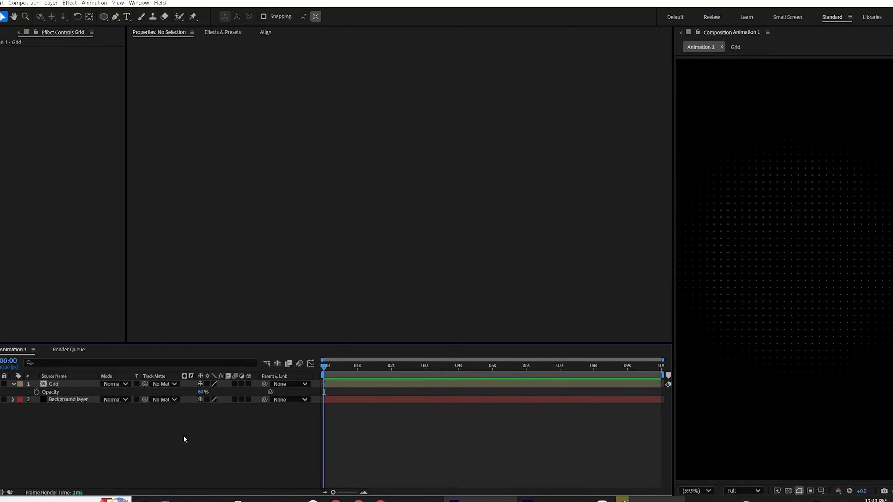
Step: Switch to the reference video and scrub through it to study the title text
{"action": "key", "text": "alt+Tab"}
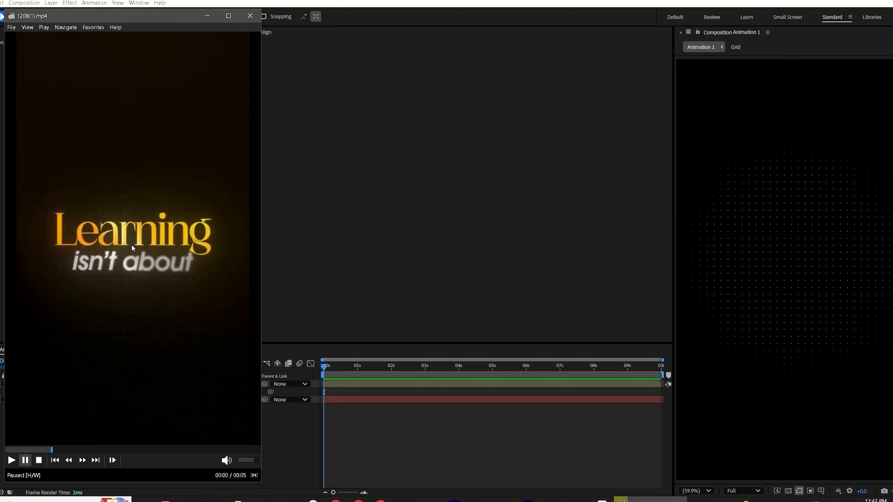
{"action": "left_click_drag", "start_coordinate": [52, 450], "coordinate": [113, 290]}
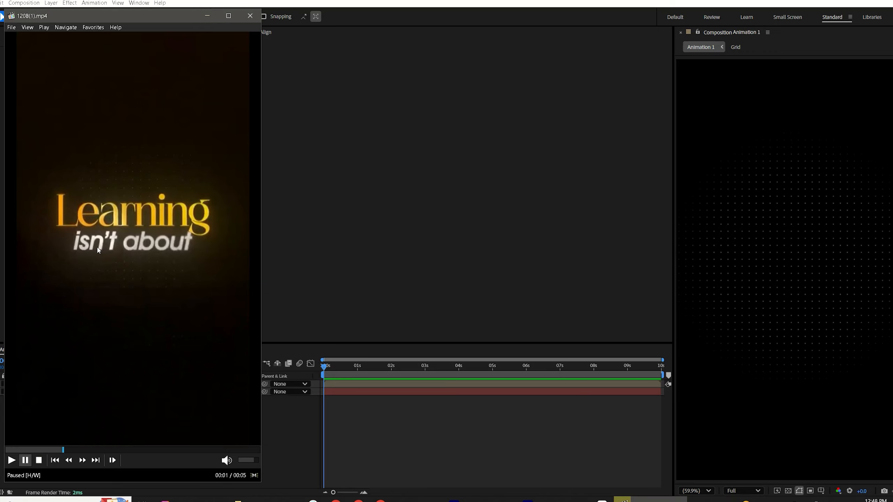
{"action": "left_click", "coordinate": [208, 16]}
Step: Create a text layer reading "Learning" in the composition
{"action": "left_click", "coordinate": [127, 17]}
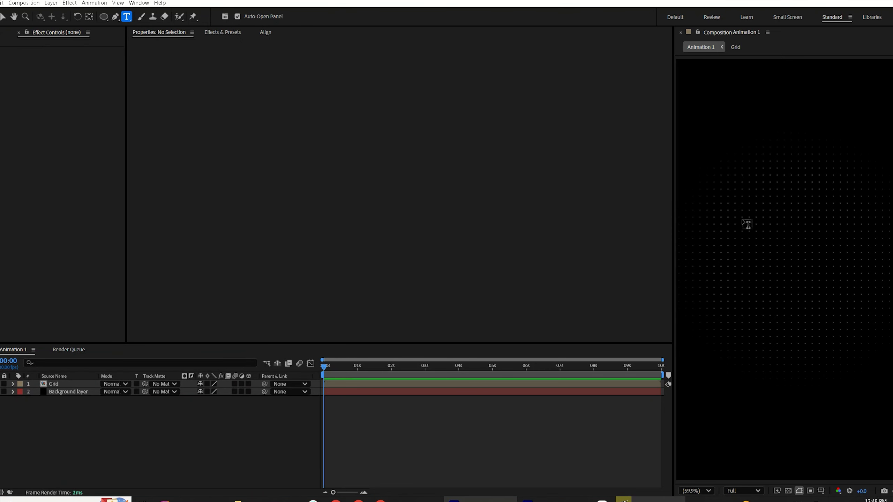
{"action": "left_click", "coordinate": [747, 224]}
{"action": "type", "text": "Learnin"}
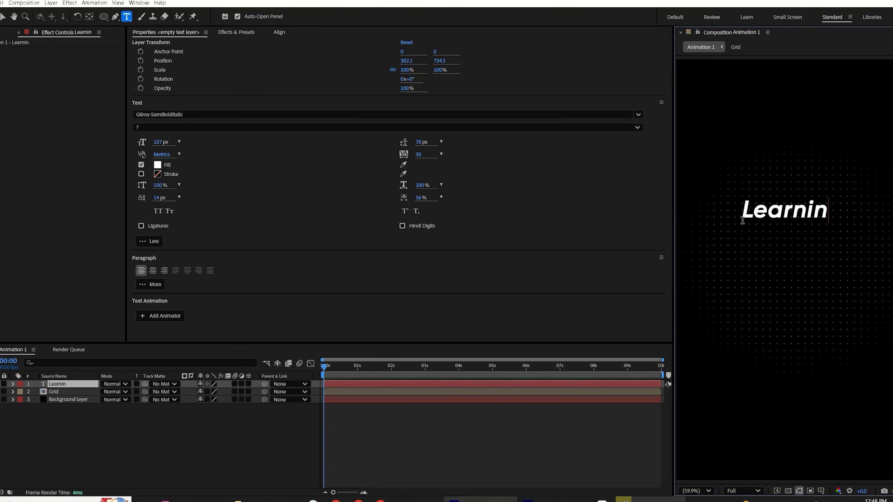
{"action": "type", "text": "g"}
Step: Set the text's font to Yatra One and its size to 160 px
{"action": "left_click", "coordinate": [154, 115]}
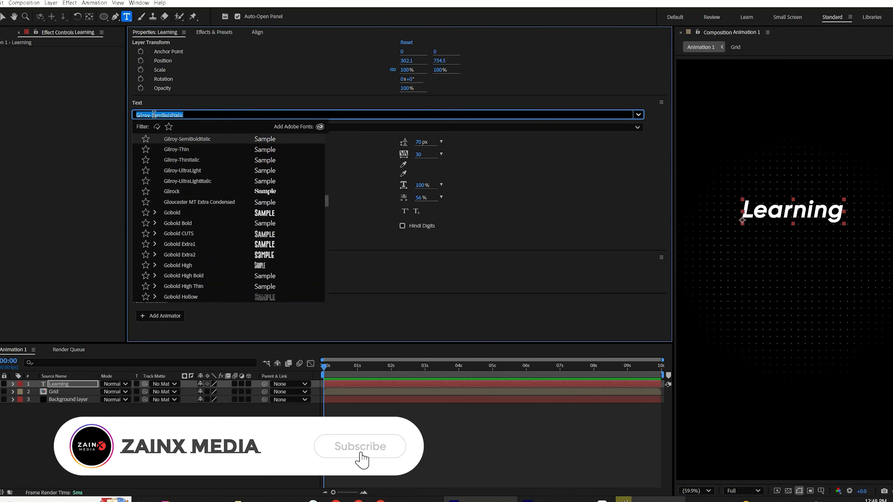
{"action": "type", "text": "yatr"}
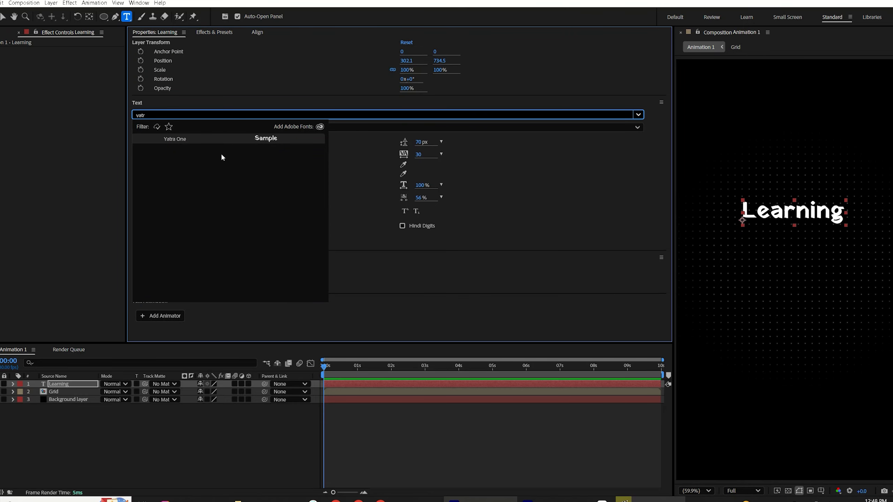
{"action": "left_click", "coordinate": [180, 141]}
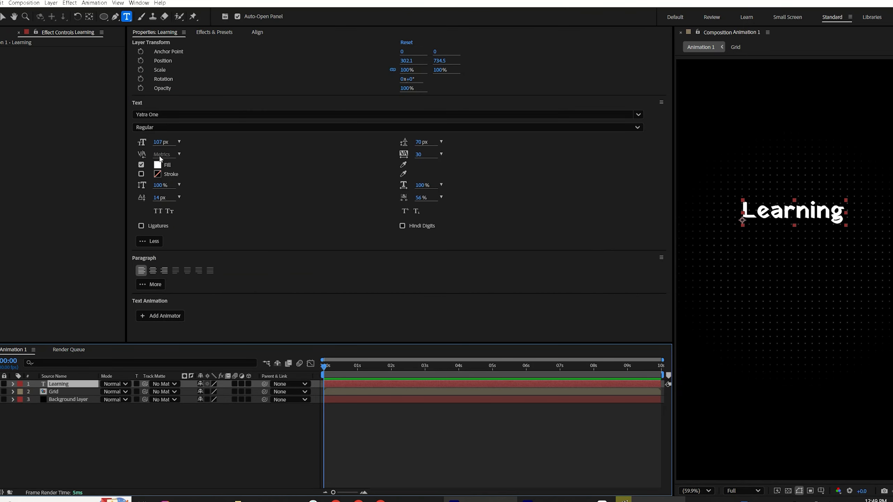
{"action": "left_click", "coordinate": [160, 143]}
{"action": "type", "text": "160"}
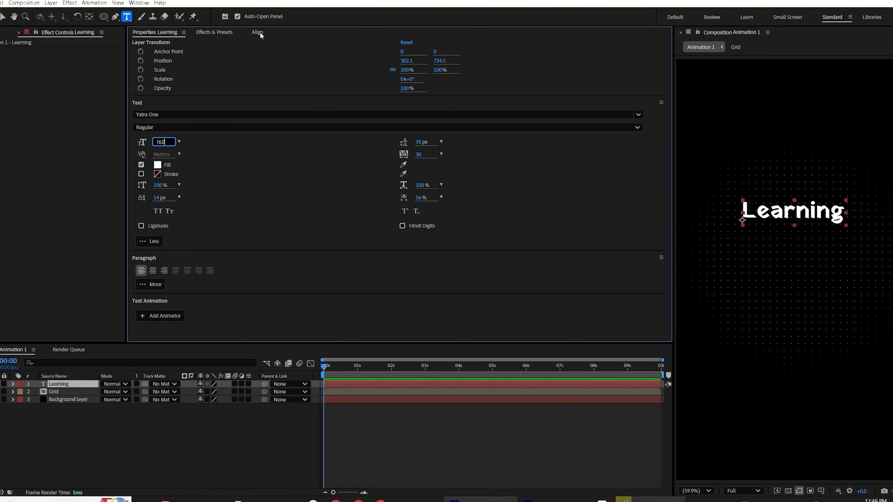
Step: Center the Learning text layer horizontally in the composition
{"action": "left_click", "coordinate": [260, 33]}
{"action": "left_click", "coordinate": [150, 62]}
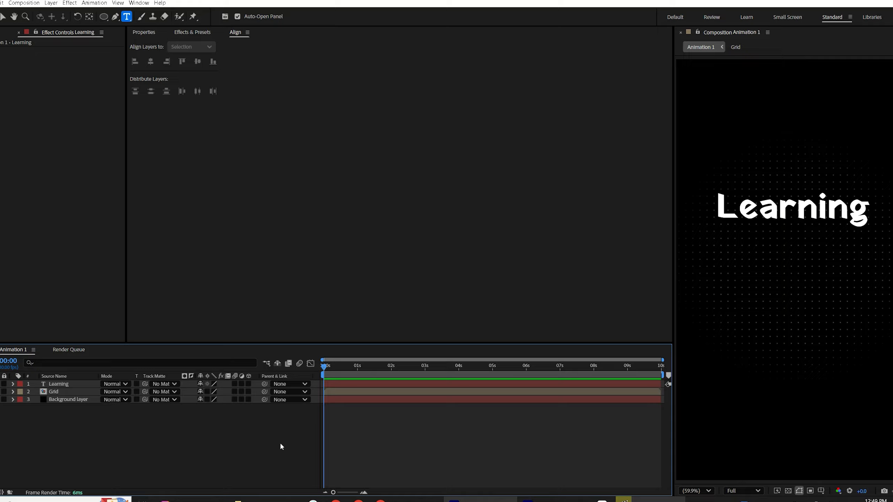
Step: Import the reference video 1208(1).mp4 into the composition and scale its layer down
{"action": "key", "text": "ctrl+0"}
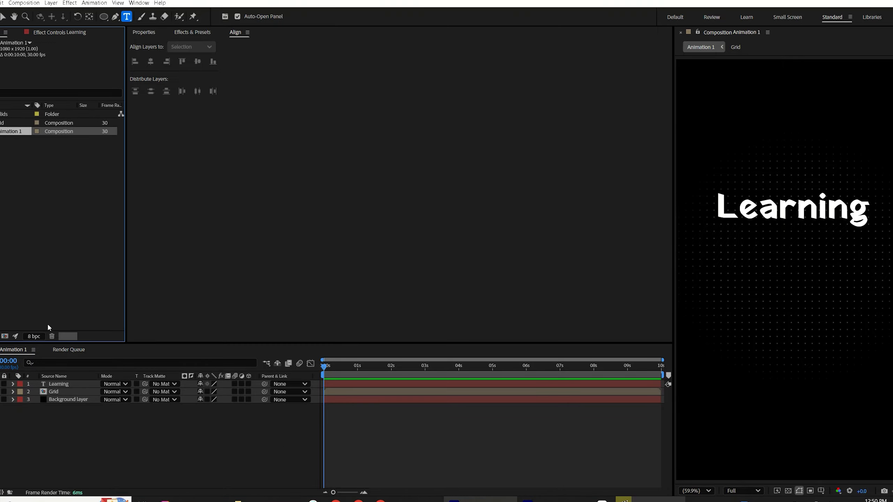
{"action": "left_click", "coordinate": [265, 500]}
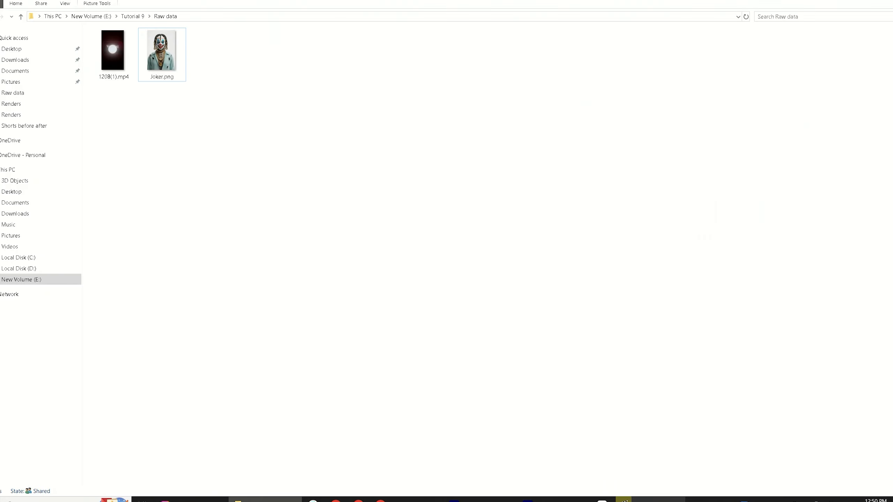
{"action": "left_click_drag", "start_coordinate": [196, 200], "coordinate": [37, 223]}
{"action": "left_click_drag", "start_coordinate": [14, 149], "coordinate": [41, 388]}
{"action": "key", "text": "s"}
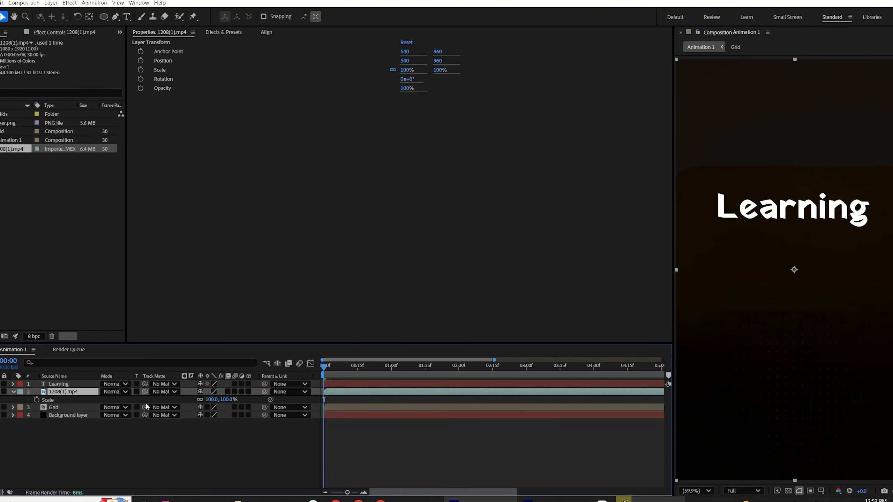
{"action": "left_click_drag", "start_coordinate": [212, 400], "coordinate": [182, 400]}
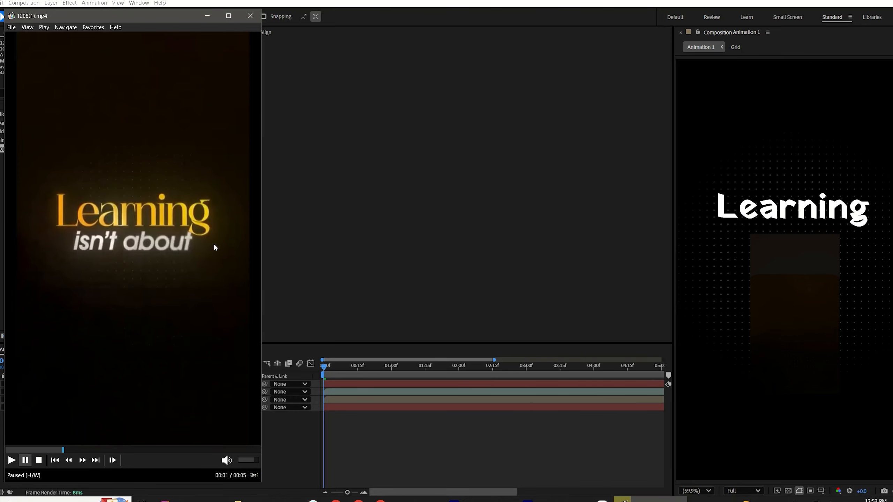
Step: Apply the Gradient Ramp effect to the Learning text layer
{"action": "left_click", "coordinate": [344, 382]}
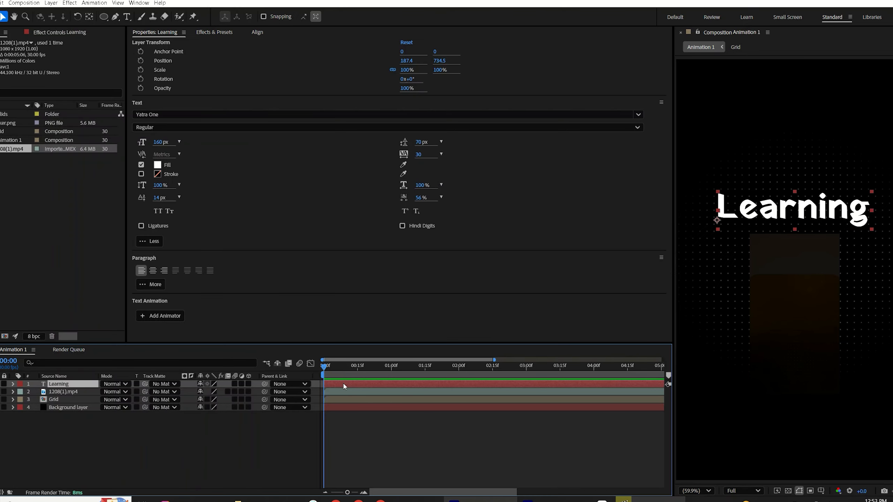
{"action": "left_click", "coordinate": [214, 32]}
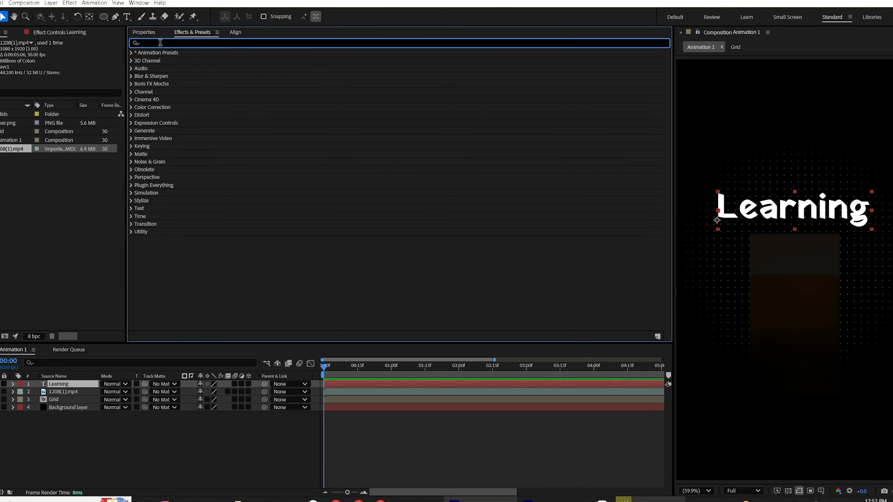
{"action": "type", "text": "grad"}
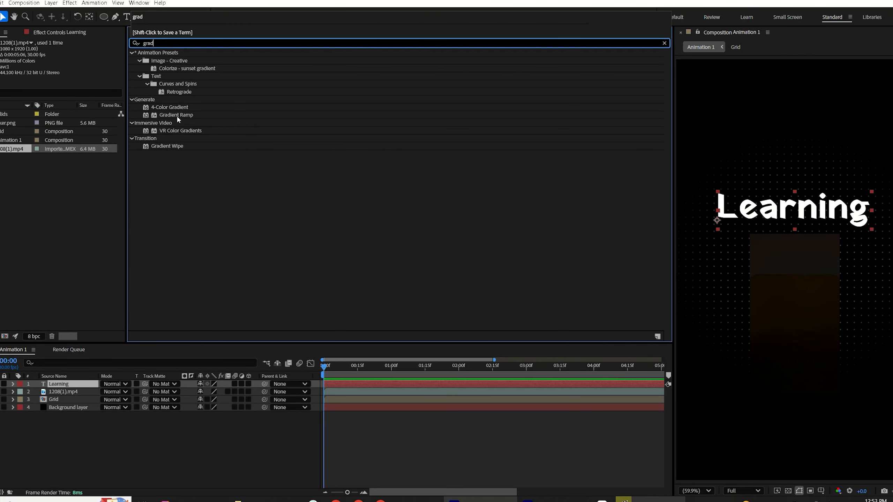
{"action": "double_click", "coordinate": [176, 114]}
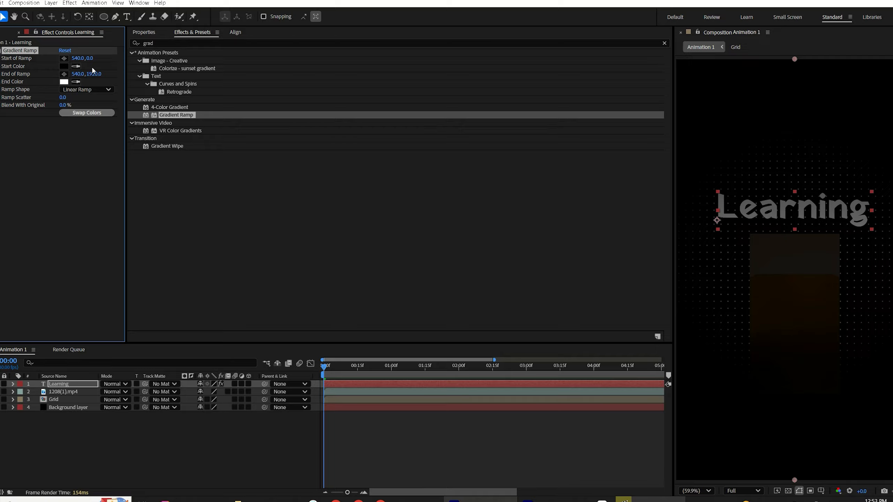
Step: Place the gradient ramp's start at the text's left edge and its end at the right edge
{"action": "left_click", "coordinate": [64, 58]}
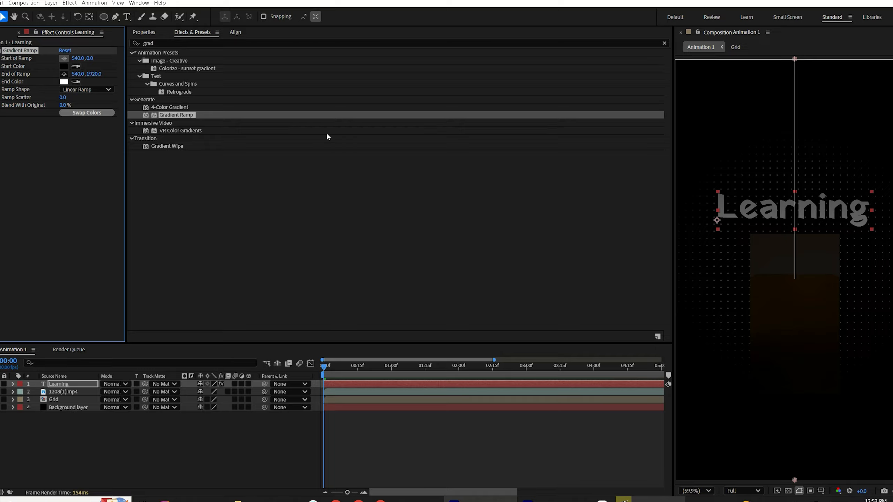
{"action": "left_click", "coordinate": [702, 207]}
{"action": "left_click", "coordinate": [63, 74]}
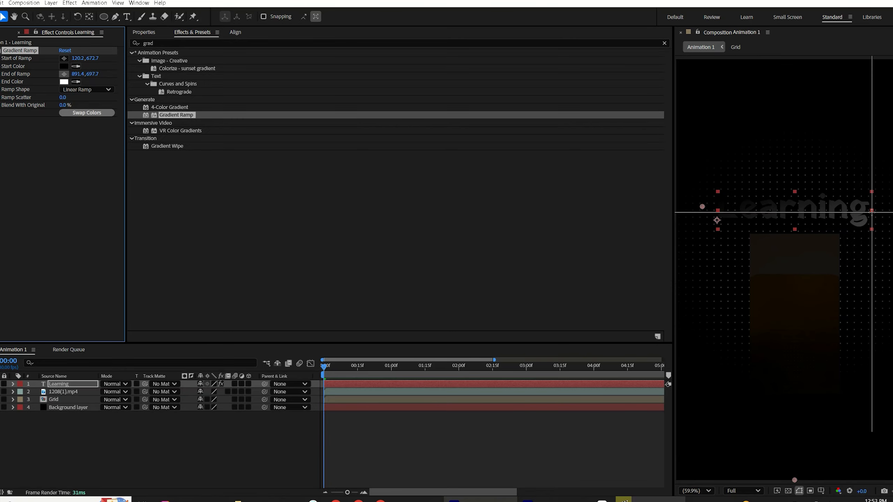
{"action": "left_click", "coordinate": [872, 211]}
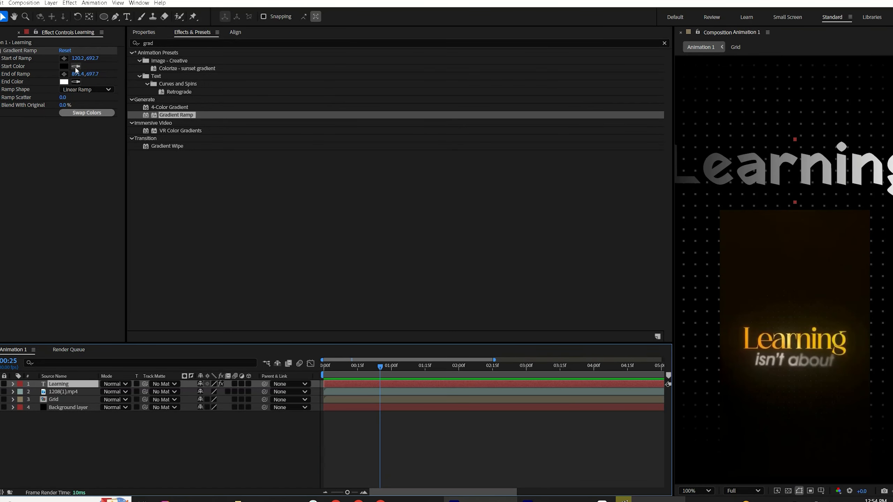
Step: Sample the gradient's start and end colours from the reference video's orange title, then fit the view
{"action": "left_click", "coordinate": [64, 74]}
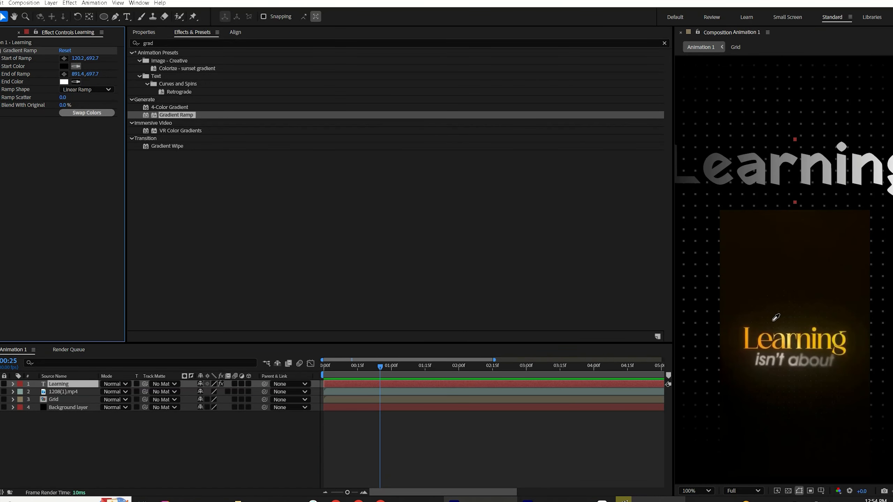
{"action": "left_click", "coordinate": [749, 330]}
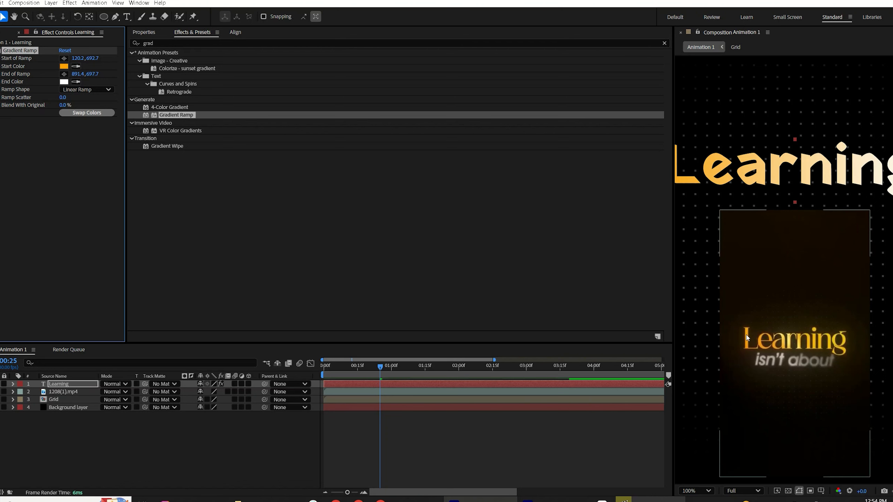
{"action": "left_click", "coordinate": [79, 81]}
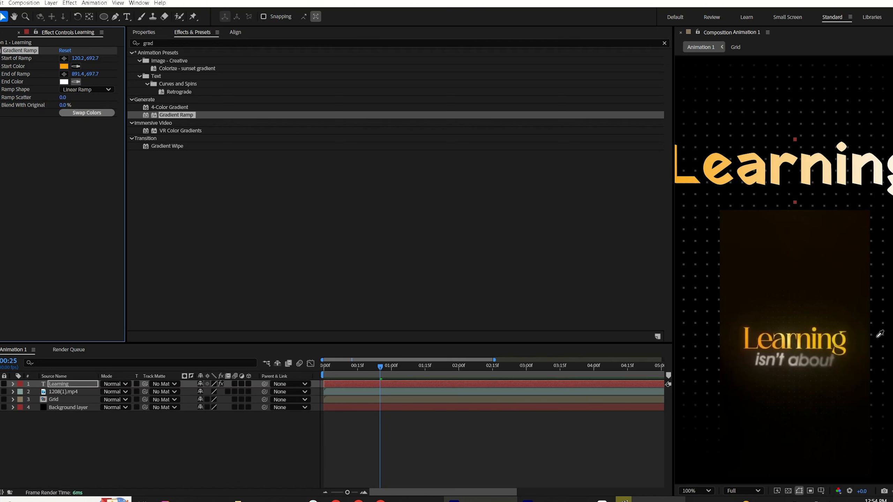
{"action": "left_click", "coordinate": [824, 332]}
{"action": "left_click", "coordinate": [697, 491]}
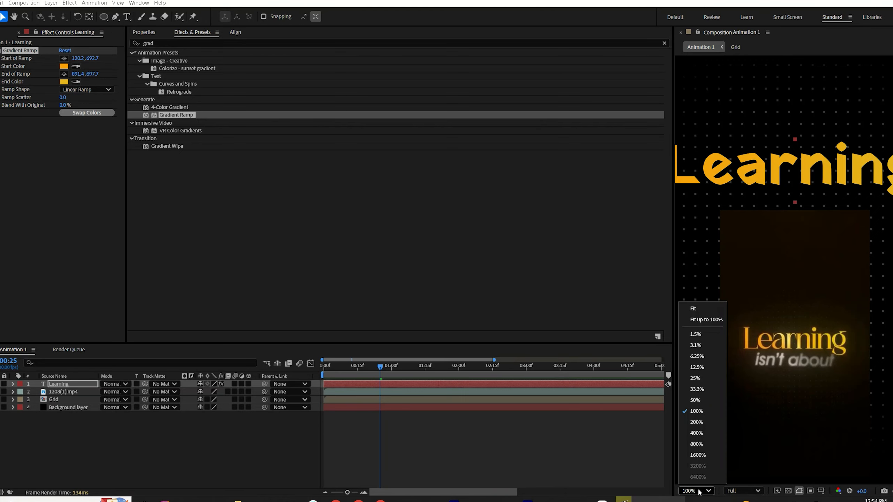
{"action": "left_click", "coordinate": [703, 317]}
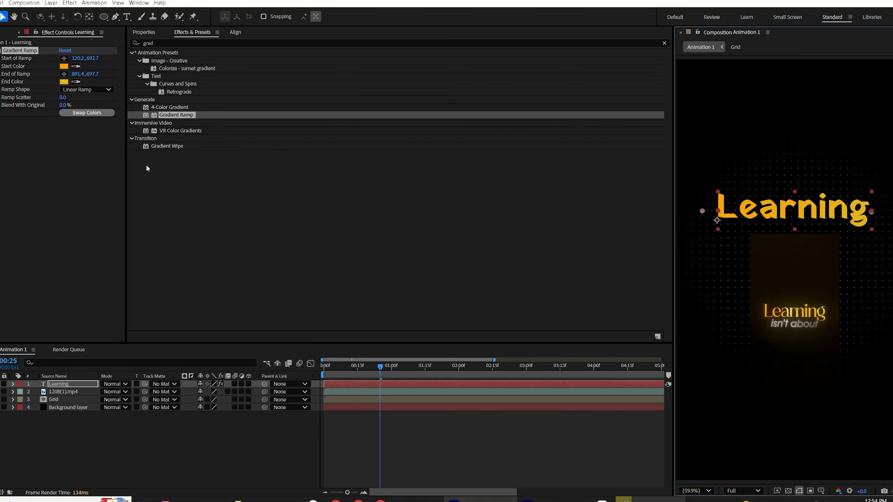
Step: Apply CC Light Sweep to the text and move its centre to 326, 480
{"action": "left_click_drag", "start_coordinate": [159, 45], "coordinate": [125, 51]}
{"action": "type", "text": "cc li"}
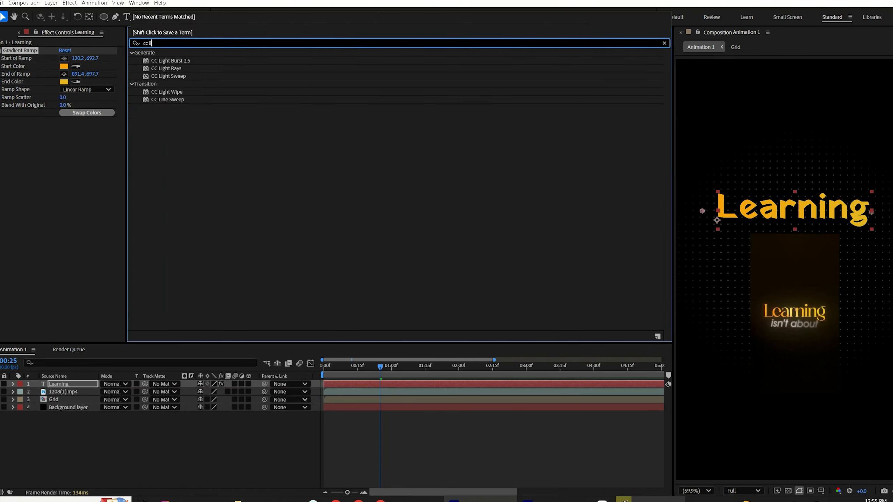
{"action": "double_click", "coordinate": [173, 76]}
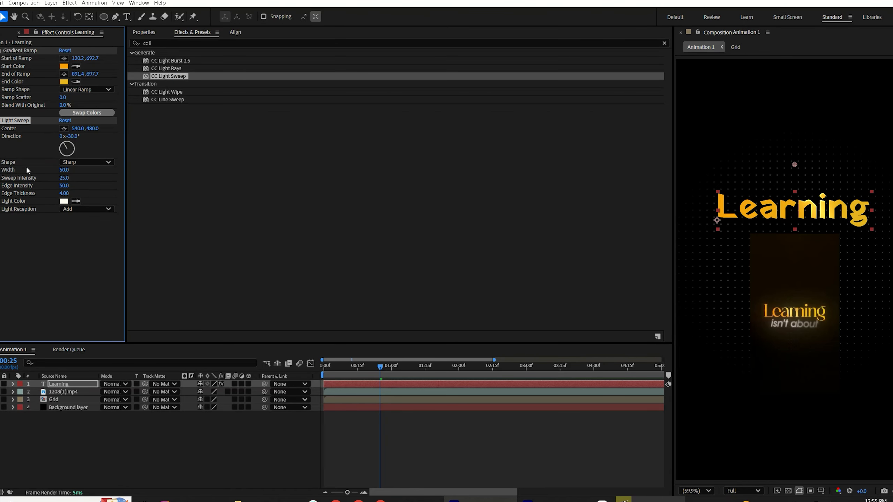
{"action": "left_click_drag", "start_coordinate": [79, 128], "coordinate": [75, 184]}
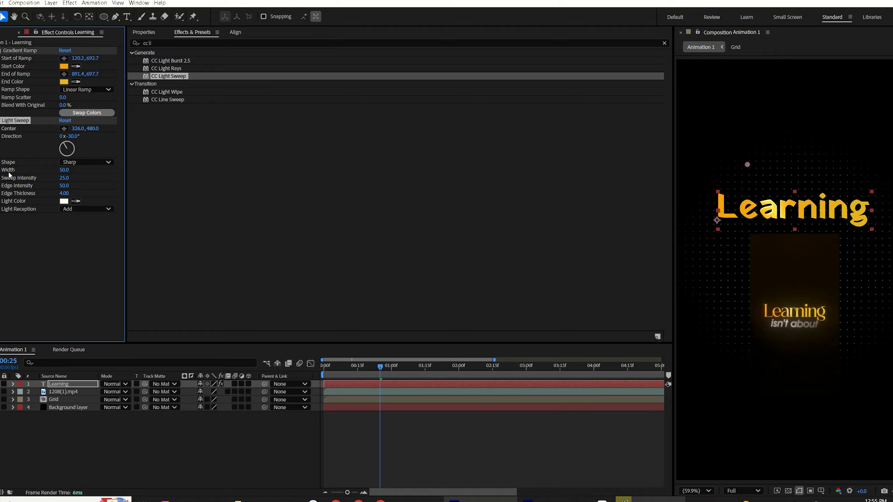
Step: Set the light sweep's width to 80, sweep intensity to 34 and edge thickness to 7.70
{"action": "left_click", "coordinate": [61, 170]}
{"action": "type", "text": "80"}
{"action": "left_click", "coordinate": [55, 161]}
{"action": "left_click_drag", "start_coordinate": [62, 178], "coordinate": [65, 194]}
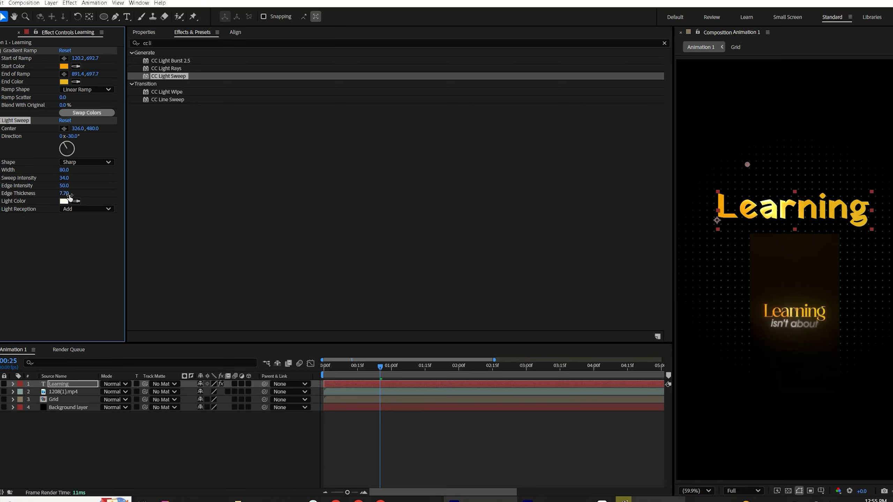
Step: Switch the light sweep shape to Smooth and set its edge intensity to 35
{"action": "left_click", "coordinate": [81, 163]}
{"action": "left_click", "coordinate": [92, 180]}
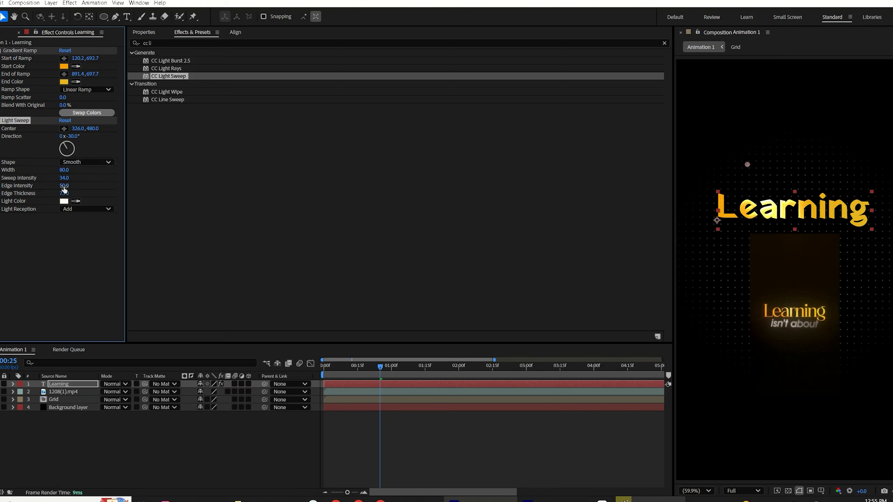
{"action": "left_click", "coordinate": [64, 187]}
Step: Set the light sweep direction to -45°
{"action": "left_click", "coordinate": [76, 137]}
{"action": "type", "text": "-45"}
{"action": "key", "text": "Return"}
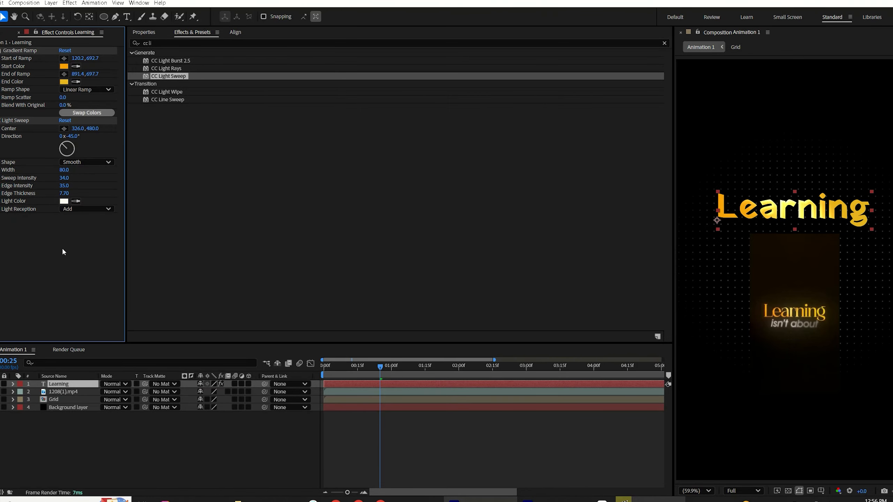
Step: Switch to the reference video to compare the title styling
{"action": "key", "text": "alt+Tab"}
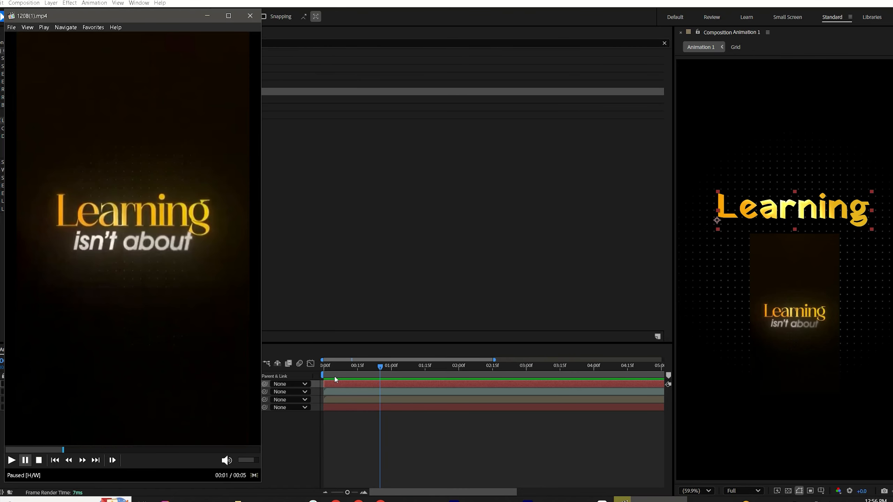
{"action": "left_click", "coordinate": [287, 43]}
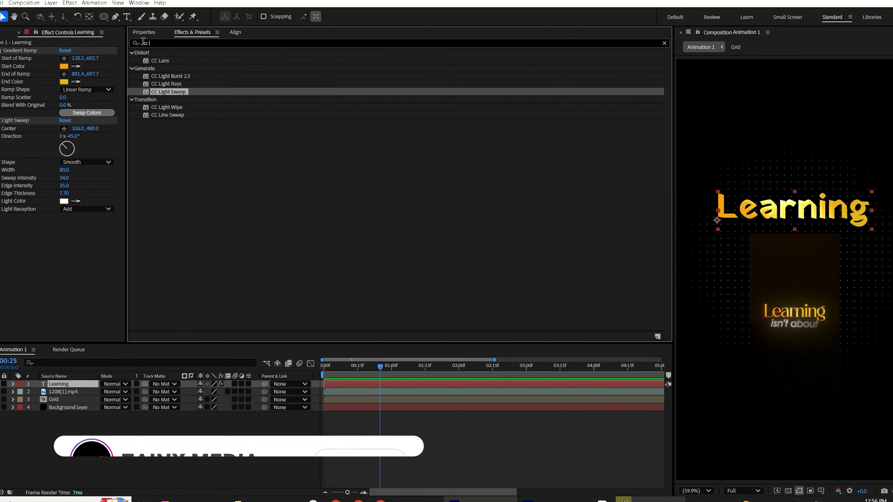
Step: Apply the Deep Glow 2 effect to the Learning title and set its exposure to 0.10
{"action": "left_click_drag", "start_coordinate": [156, 42], "coordinate": [133, 45]}
{"action": "type", "text": "d"}
{"action": "key", "text": "BackSpace"}
{"action": "type", "text": "gloe"}
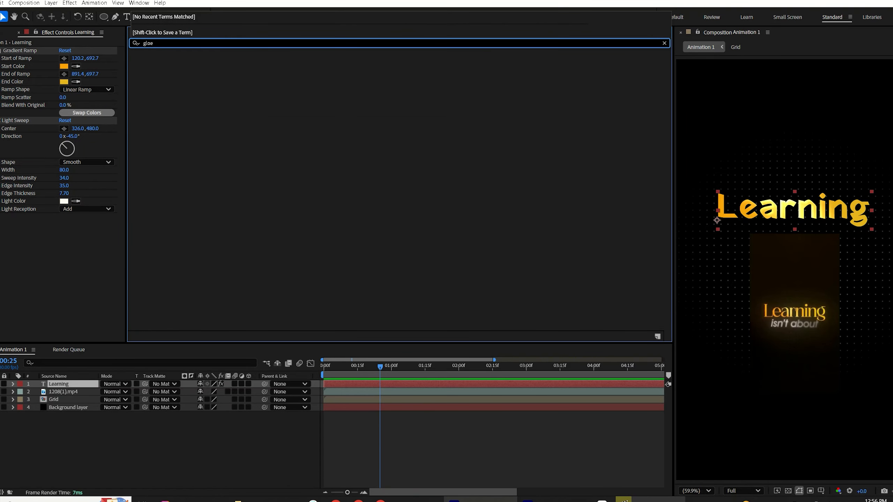
{"action": "key", "text": "BackSpace"}
{"action": "type", "text": "w"}
{"action": "left_click_drag", "start_coordinate": [166, 107], "coordinate": [79, 252]}
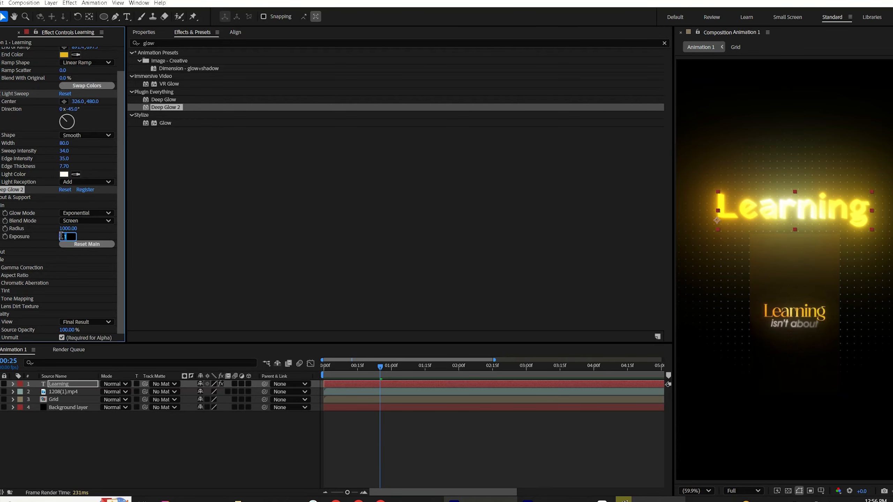
{"action": "key", "text": "Return"}
Step: Hide the 1208(1).mp4 reference layer and move it to the bottom of the layer stack
{"action": "key", "text": "alt+Tab"}
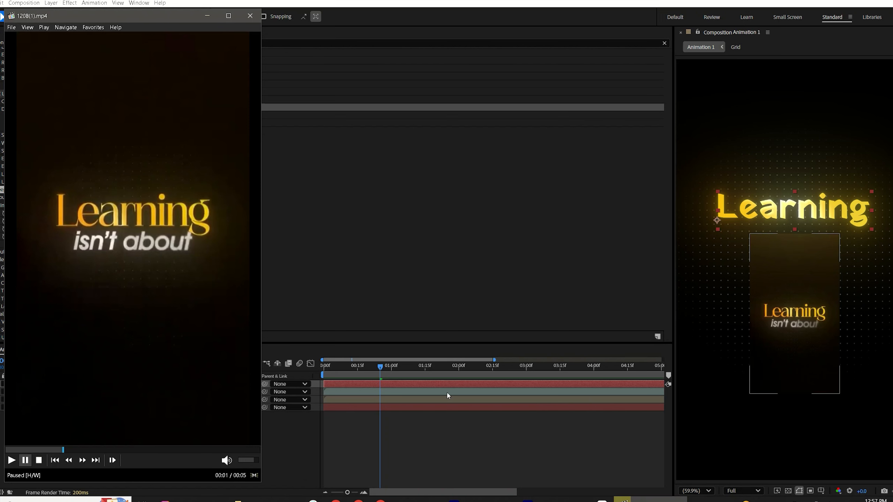
{"action": "left_click", "coordinate": [463, 386]}
{"action": "left_click", "coordinate": [56, 391]}
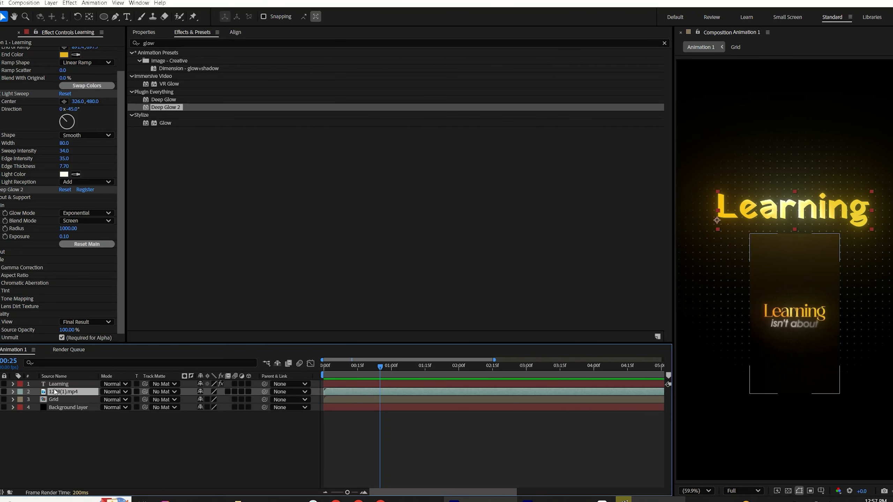
{"action": "left_click", "coordinate": [0, 392]}
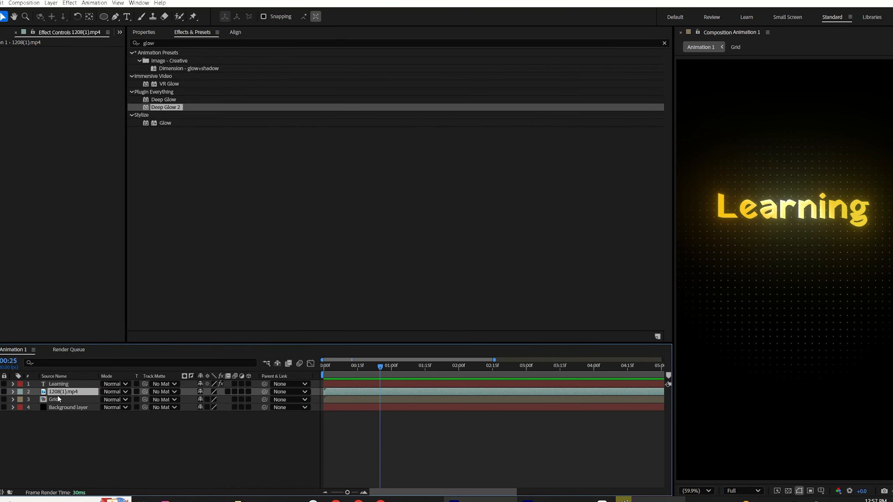
{"action": "left_click_drag", "start_coordinate": [59, 394], "coordinate": [69, 420]}
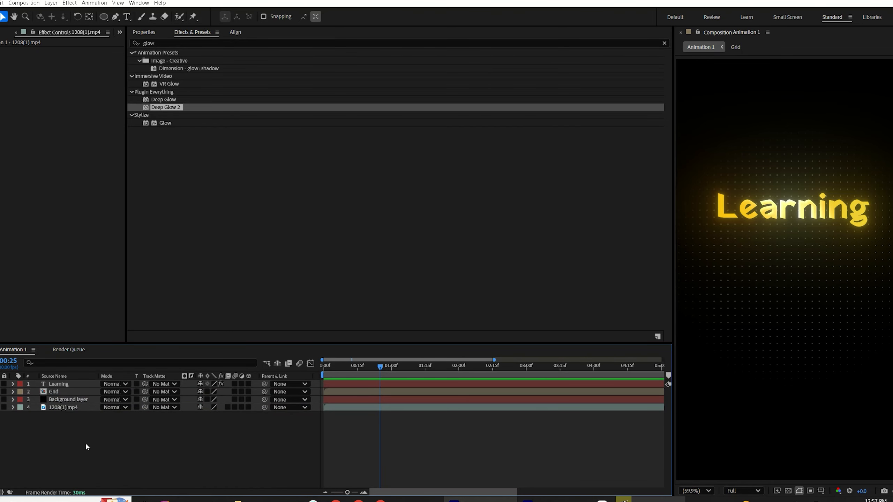
Step: Play through the reference video to study how the title animates in
{"action": "left_click", "coordinate": [624, 500]}
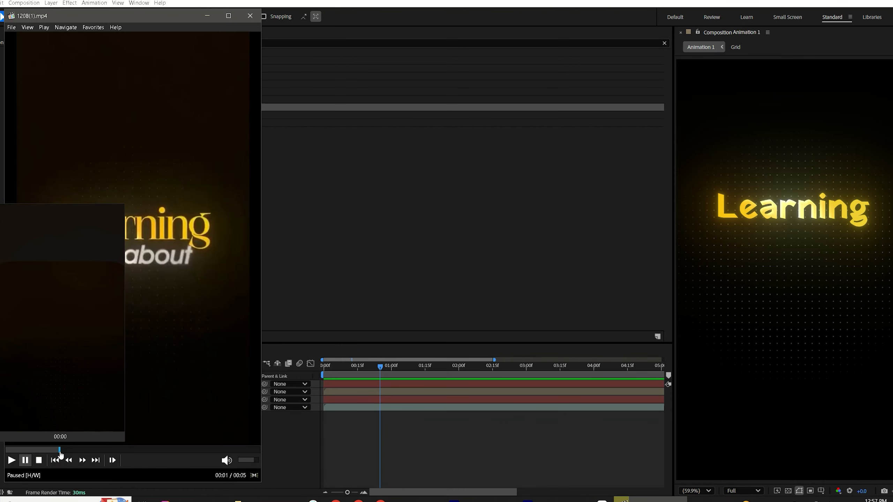
{"action": "left_click_drag", "start_coordinate": [59, 451], "coordinate": [6, 451]}
{"action": "key", "text": "space"}
{"action": "key", "text": "space"}
{"action": "key", "text": "space"}
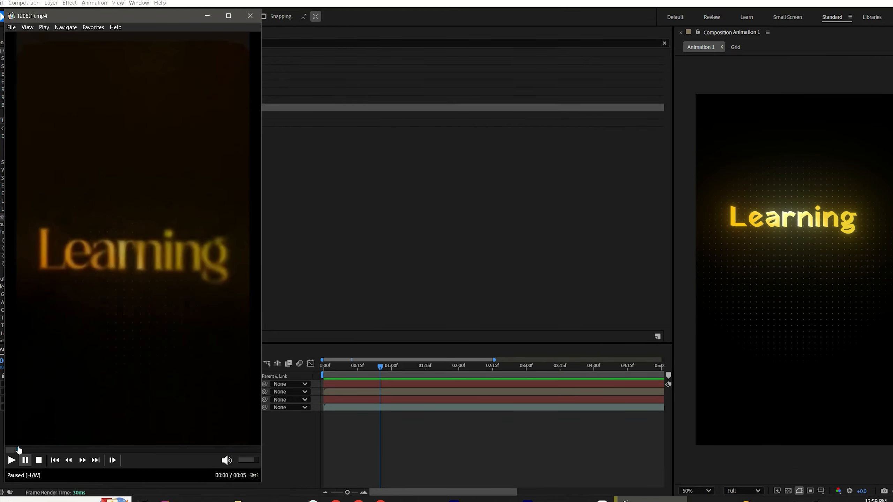
{"action": "mouse_move", "coordinate": [18, 450]}
{"action": "left_mouse_down"}
{"action": "mouse_move", "coordinate": [7, 452]}
{"action": "mouse_move", "coordinate": [60, 438]}
{"action": "mouse_move", "coordinate": [15, 456]}
{"action": "mouse_move", "coordinate": [50, 435]}
{"action": "left_mouse_up"}
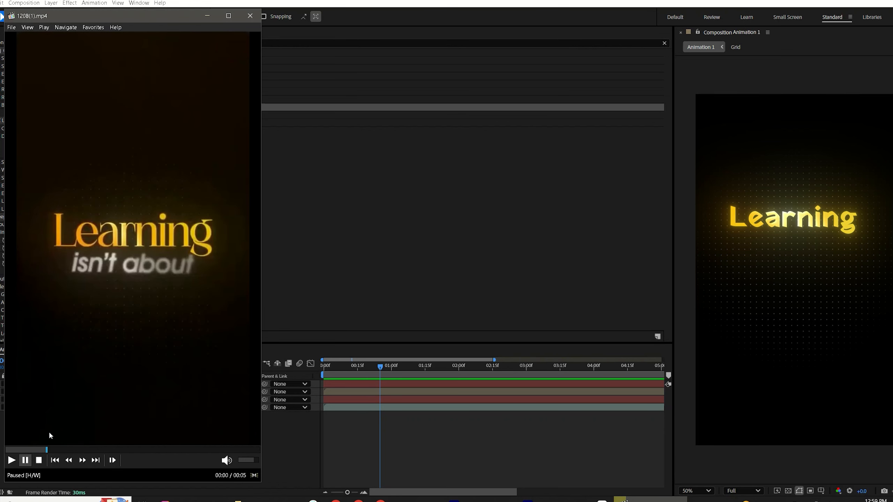
Step: Lock the Grid and Background layer layers
{"action": "left_click", "coordinate": [345, 392]}
{"action": "left_click", "coordinate": [345, 399], "text": "shift"}
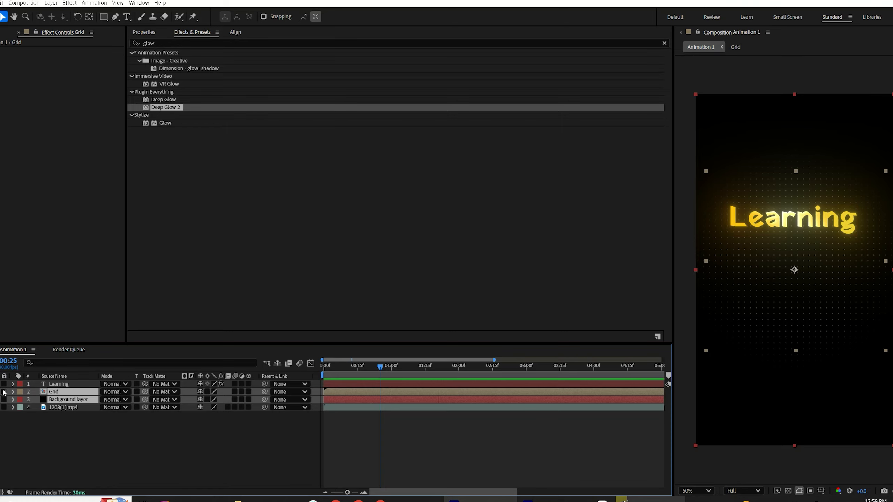
{"action": "left_click_drag", "start_coordinate": [4, 393], "coordinate": [3, 400]}
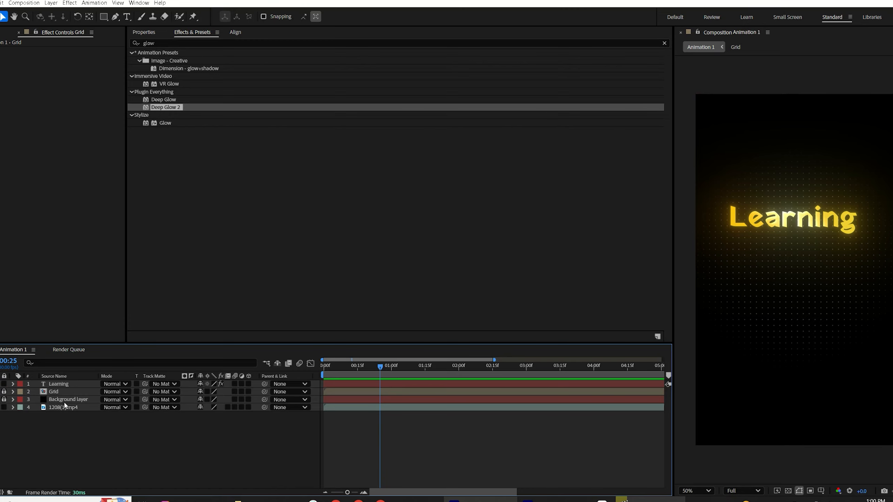
Step: Draw a rectangular mask around the Learning title and expand its mask properties
{"action": "left_click", "coordinate": [62, 384]}
{"action": "left_click", "coordinate": [103, 16]}
{"action": "left_click_drag", "start_coordinate": [714, 190], "coordinate": [876, 241]}
{"action": "left_click", "coordinate": [37, 400]}
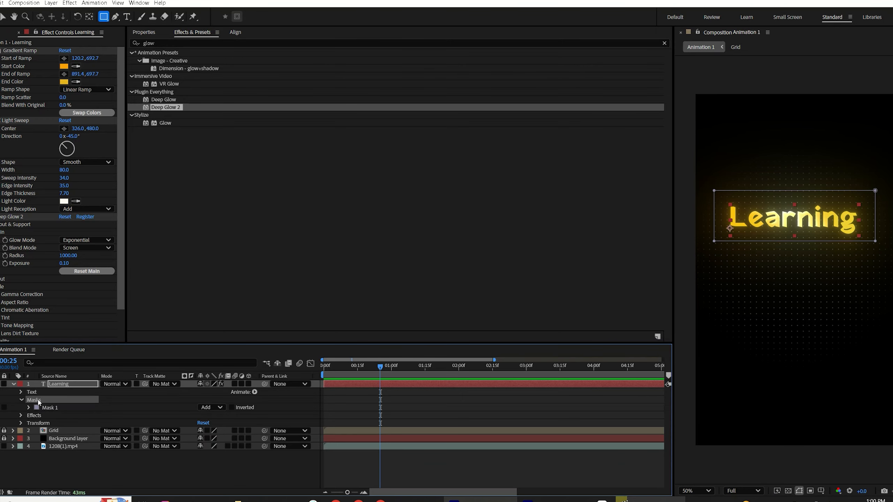
{"action": "key", "text": "v"}
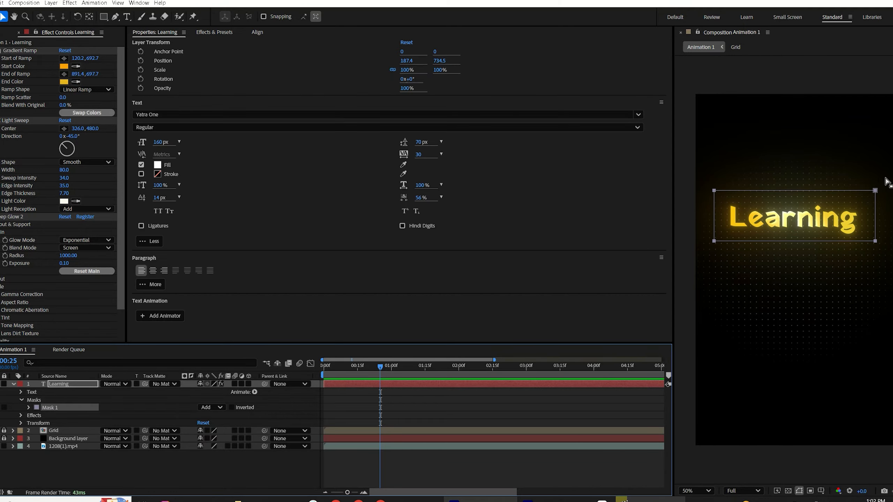
Step: Keyframe the mask path and, at frame 0, collapse the mask's right edge to the left to create a wipe reveal
{"action": "left_click_drag", "start_coordinate": [887, 176], "coordinate": [857, 262]}
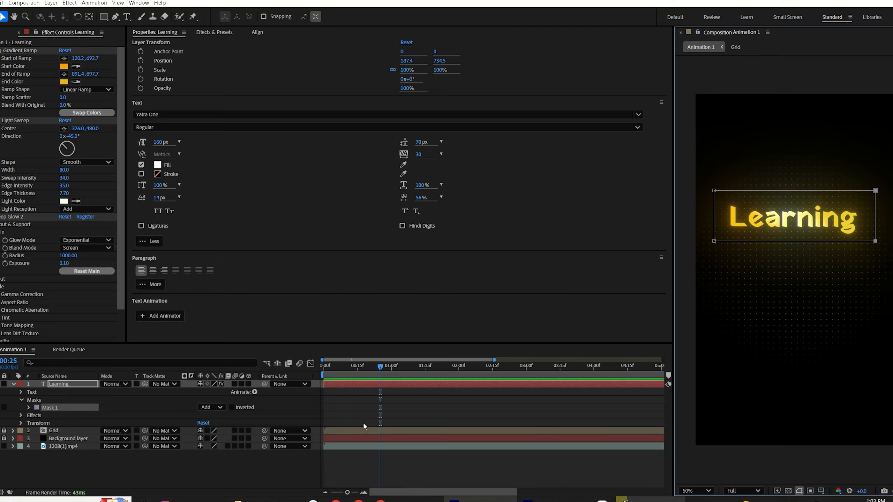
{"action": "left_click", "coordinate": [29, 408]}
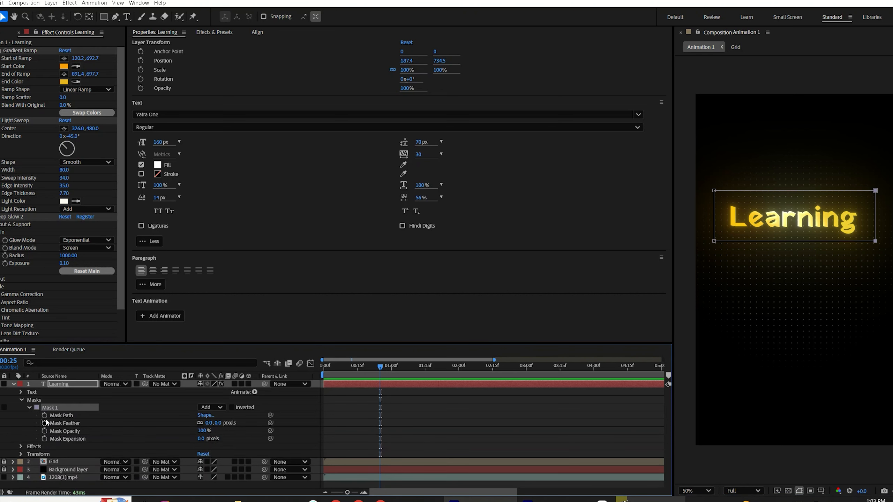
{"action": "left_click", "coordinate": [44, 416]}
{"action": "left_click_drag", "start_coordinate": [339, 370], "coordinate": [322, 375]}
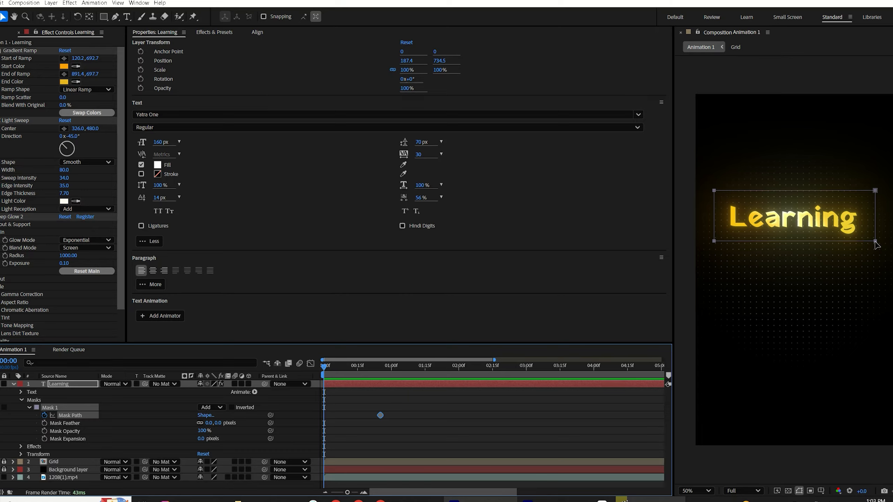
{"action": "left_click_drag", "start_coordinate": [870, 245], "coordinate": [726, 243]}
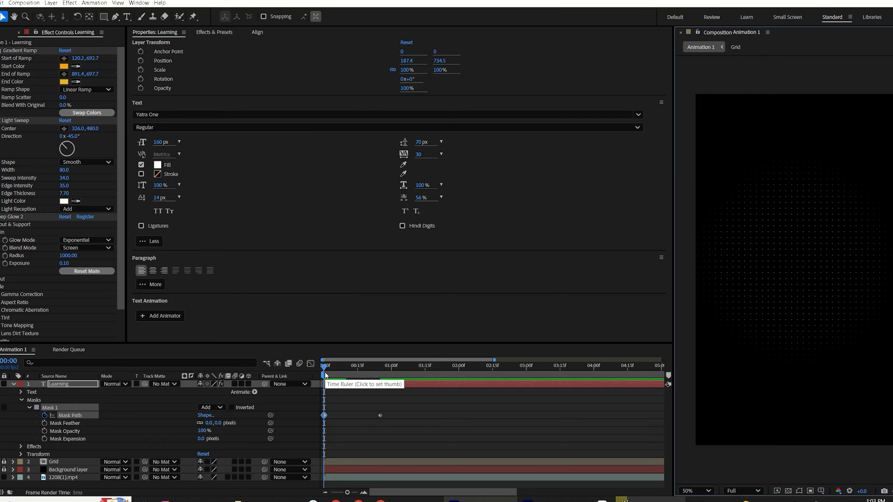
Step: Preview the reveal and set the mask feather to 150 pixels
{"action": "key", "text": "space"}
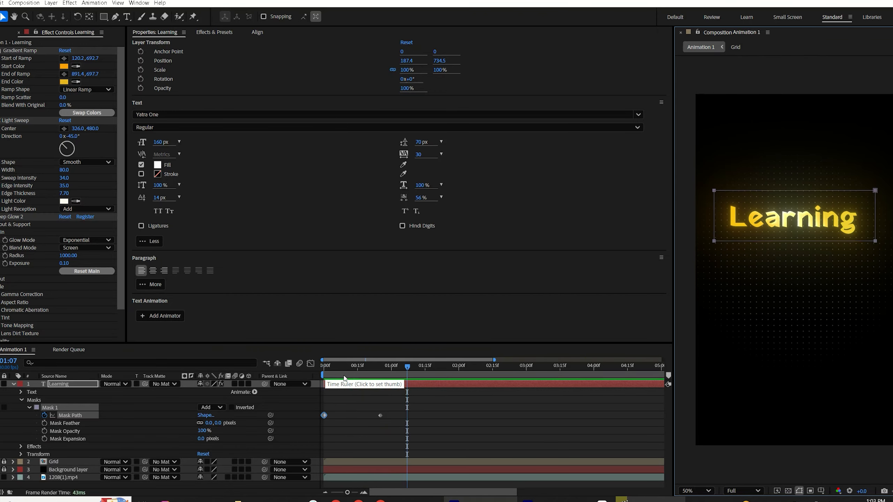
{"action": "key", "text": "space"}
{"action": "left_click_drag", "start_coordinate": [324, 381], "coordinate": [396, 411]}
{"action": "key", "text": "f"}
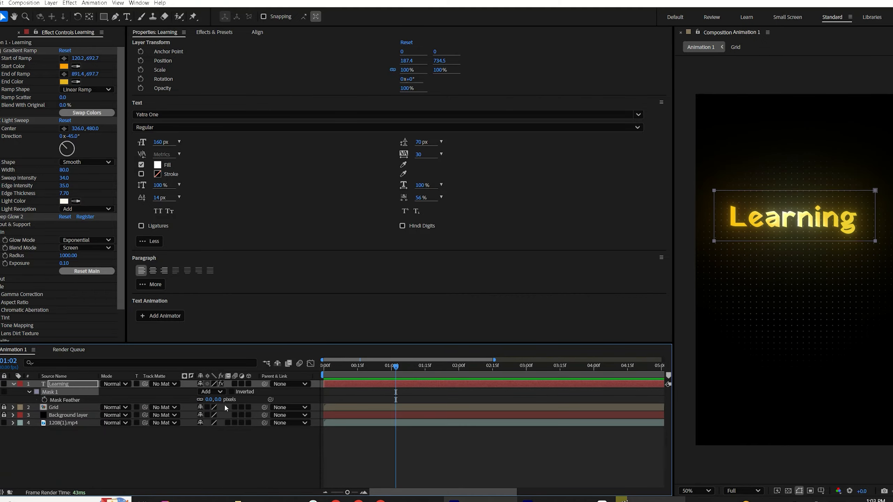
{"action": "left_click", "coordinate": [210, 401]}
{"action": "type", "text": "150"}
{"action": "left_click", "coordinate": [237, 466]}
Step: Enable motion blur on the Learning layer and scrub through the reveal
{"action": "left_click", "coordinate": [337, 385]}
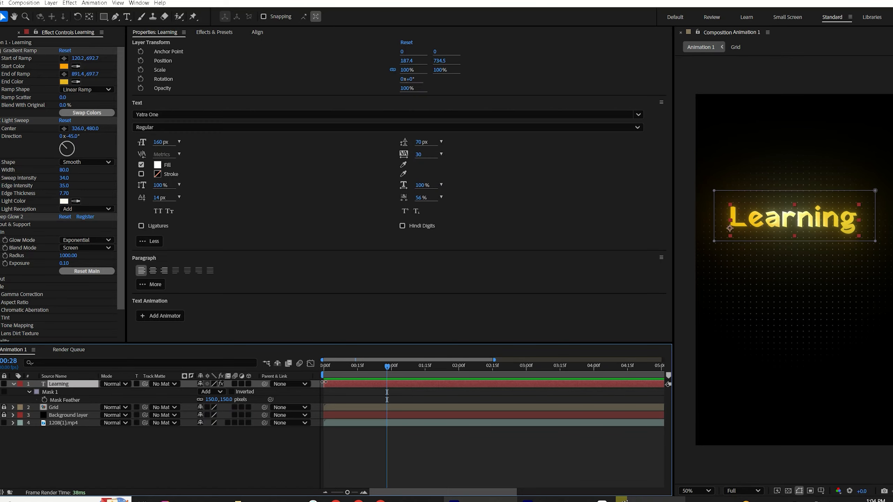
{"action": "left_click", "coordinate": [234, 384]}
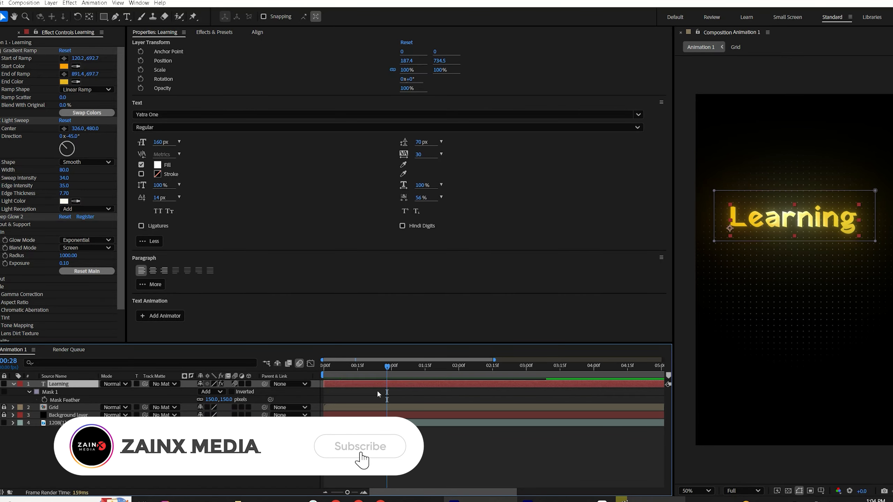
{"action": "left_click", "coordinate": [343, 376]}
{"action": "left_click_drag", "start_coordinate": [333, 384], "coordinate": [356, 393]}
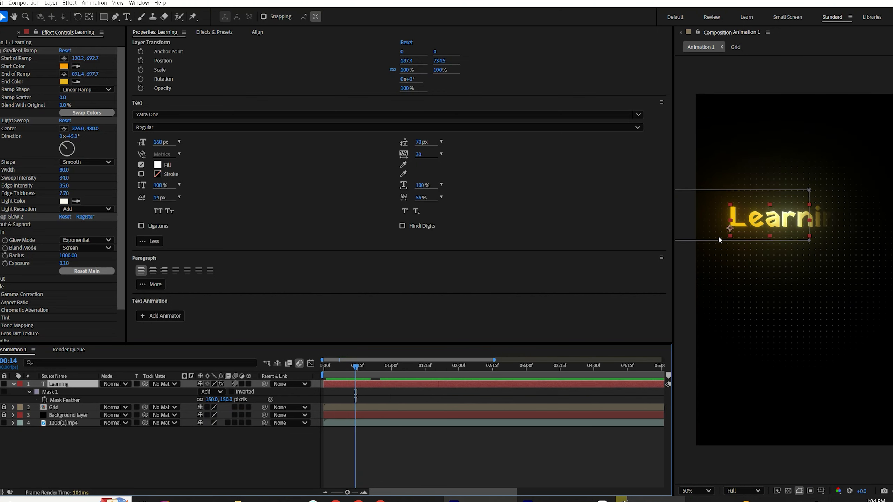
Step: Change the motion blur shutter angle in the composition's advanced settings
{"action": "left_click", "coordinate": [24, 3]}
{"action": "left_click", "coordinate": [35, 25]}
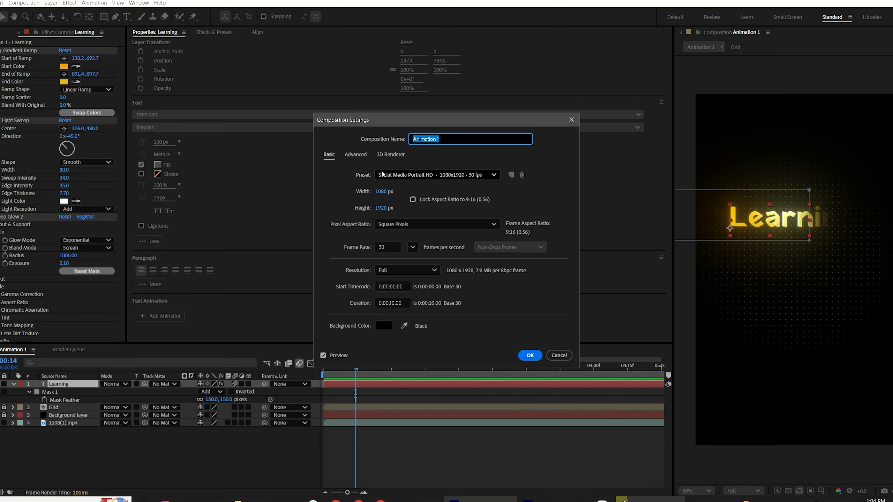
{"action": "left_click", "coordinate": [355, 155]}
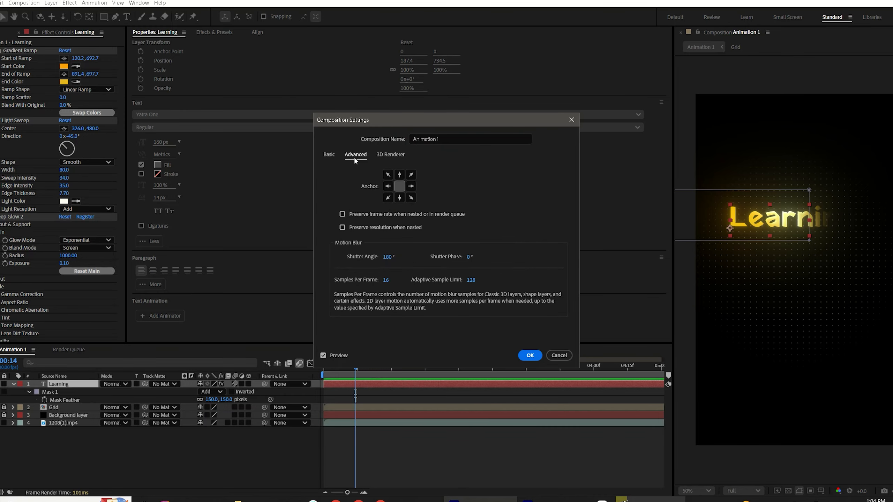
{"action": "left_click", "coordinate": [387, 257]}
{"action": "type", "text": "400"}
{"action": "left_click", "coordinate": [530, 355]}
Step: Preview the title reveal from the start with the layer's motion blur toggled off and on
{"action": "key", "text": "Home"}
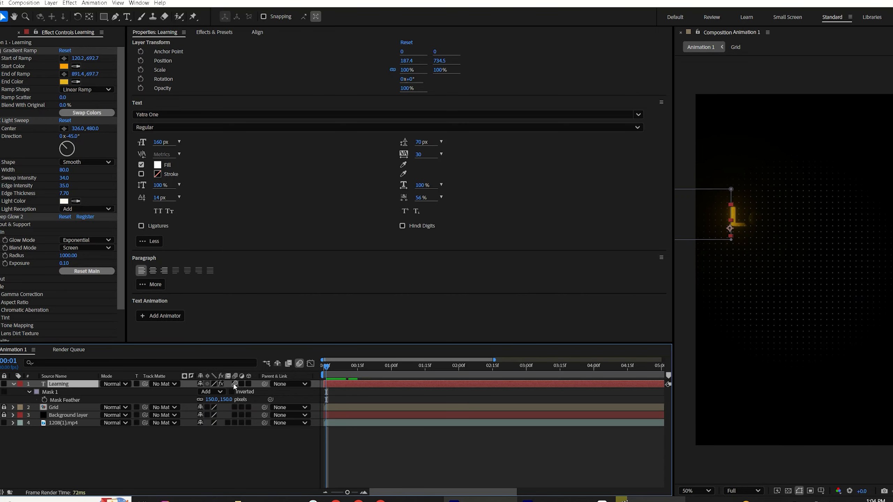
{"action": "left_click", "coordinate": [234, 384]}
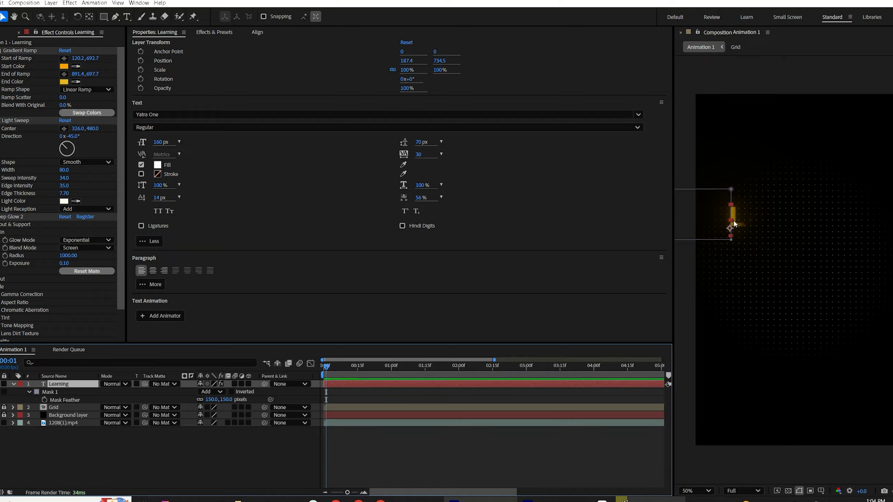
{"action": "left_click", "coordinate": [234, 384]}
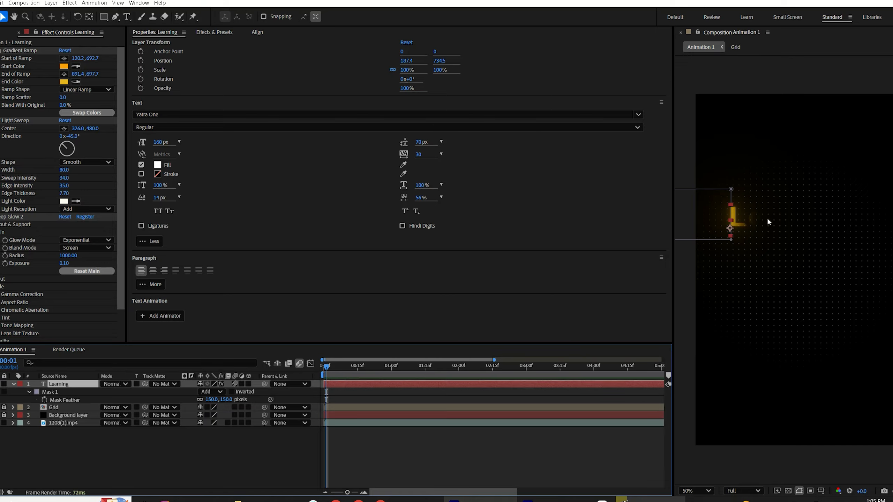
{"action": "mouse_move", "coordinate": [337, 381]}
{"action": "left_mouse_down"}
{"action": "mouse_move", "coordinate": [344, 383]}
{"action": "mouse_move", "coordinate": [323, 388]}
{"action": "left_mouse_up"}
{"action": "key", "text": "space"}
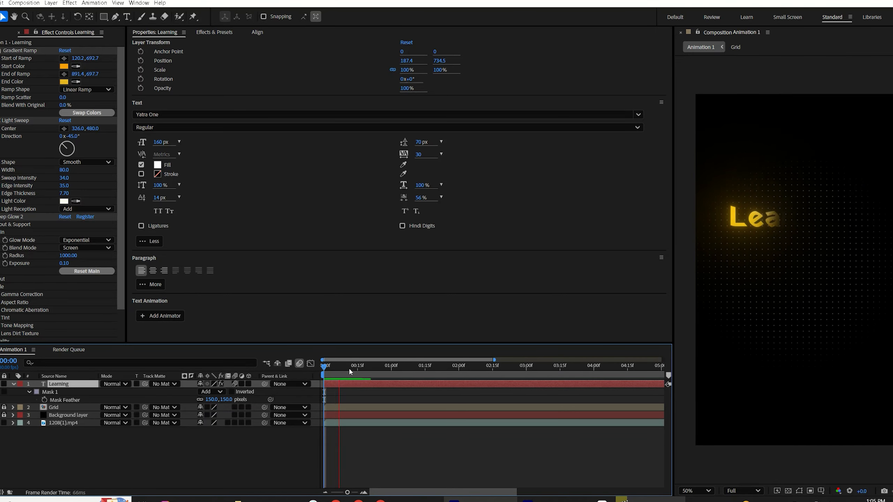
{"action": "left_click", "coordinate": [367, 452]}
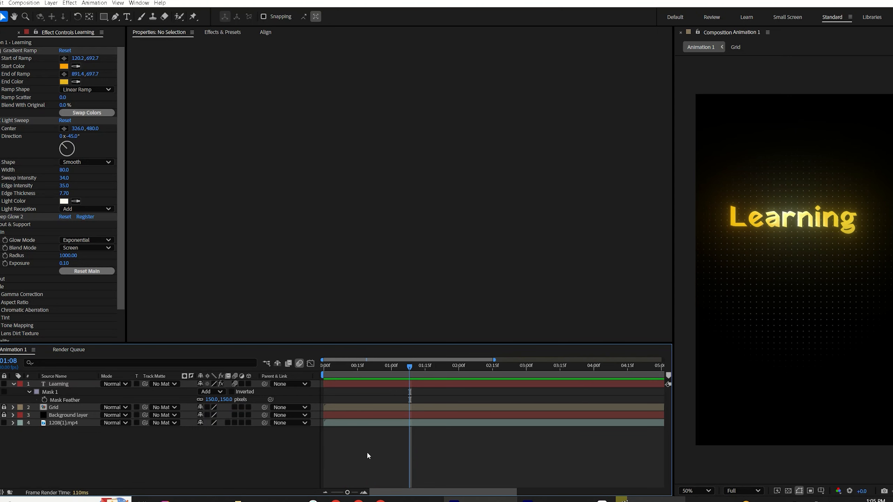
Step: Compare the reveal with the reference video
{"action": "key", "text": "u"}
{"action": "left_click", "coordinate": [632, 500]}
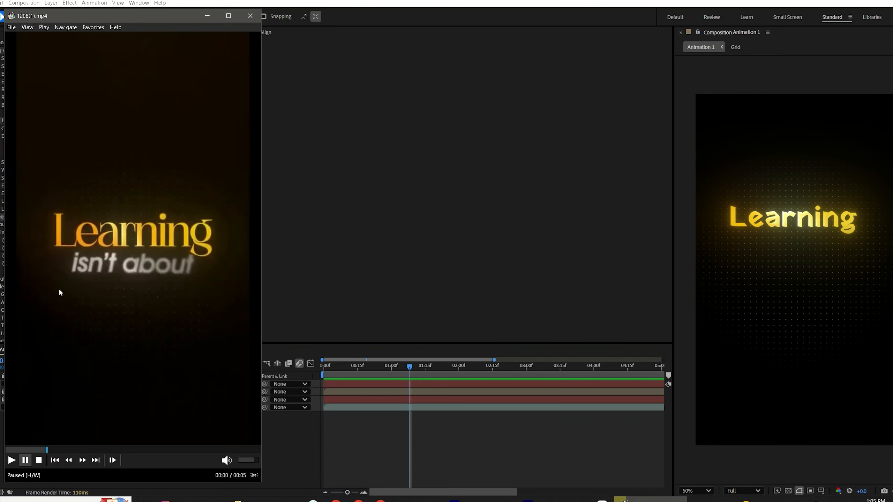
{"action": "mouse_move", "coordinate": [34, 451]}
{"action": "left_mouse_down"}
{"action": "mouse_move", "coordinate": [13, 451]}
{"action": "mouse_move", "coordinate": [46, 456]}
{"action": "mouse_move", "coordinate": [86, 434]}
{"action": "mouse_move", "coordinate": [46, 452]}
{"action": "mouse_move", "coordinate": [77, 438]}
{"action": "left_mouse_up"}
{"action": "left_click", "coordinate": [297, 301]}
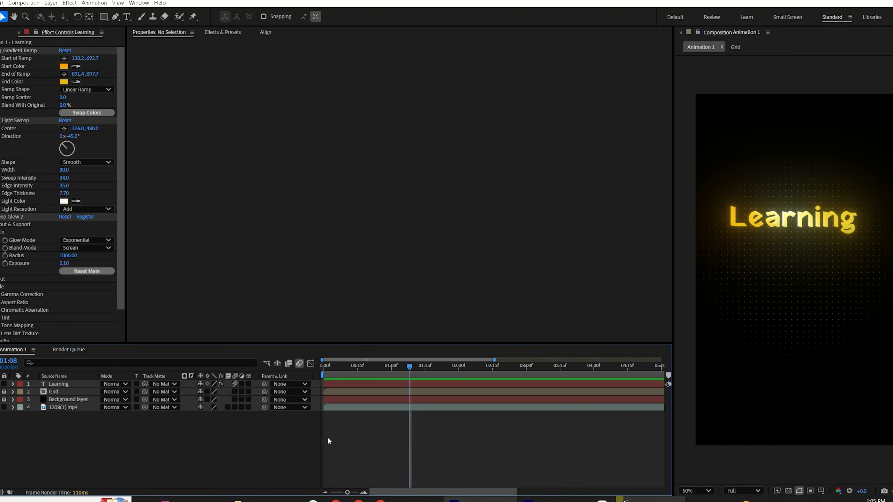
Step: Duplicate the Learning title layer and move the copy down to a Y position of 883.5
{"action": "left_click", "coordinate": [339, 387]}
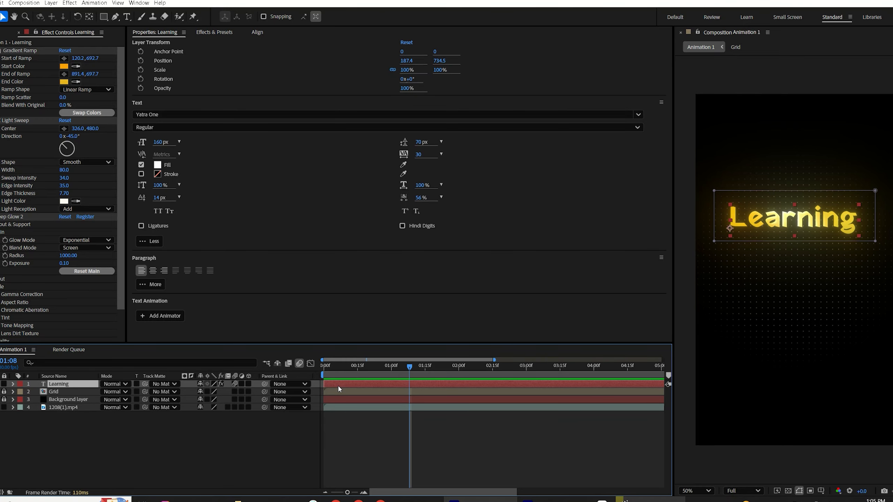
{"action": "key", "text": "ctrl+d"}
{"action": "key", "text": "p"}
{"action": "left_click_drag", "start_coordinate": [212, 394], "coordinate": [311, 365]}
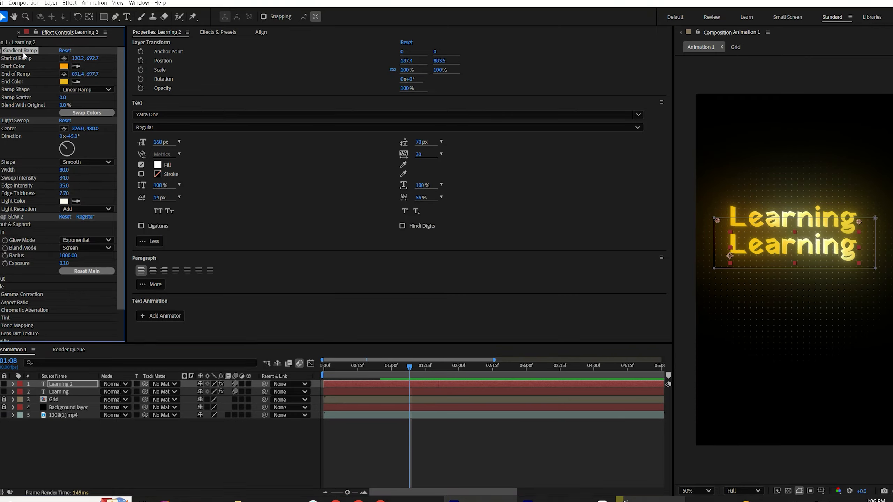
Step: Remove the Gradient Ramp and Light Sweep effects from the duplicate layer
{"action": "key", "text": "Delete"}
{"action": "left_click", "coordinate": [20, 50]}
{"action": "key", "text": "Delete"}
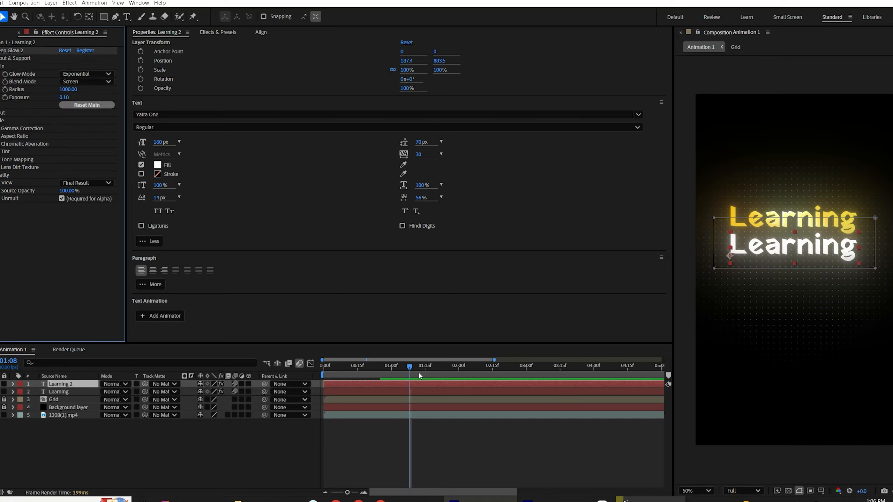
Step: Retype the duplicate's text as "isn't about" and select all of it
{"action": "double_click", "coordinate": [373, 384]}
{"action": "type", "text": "i"}
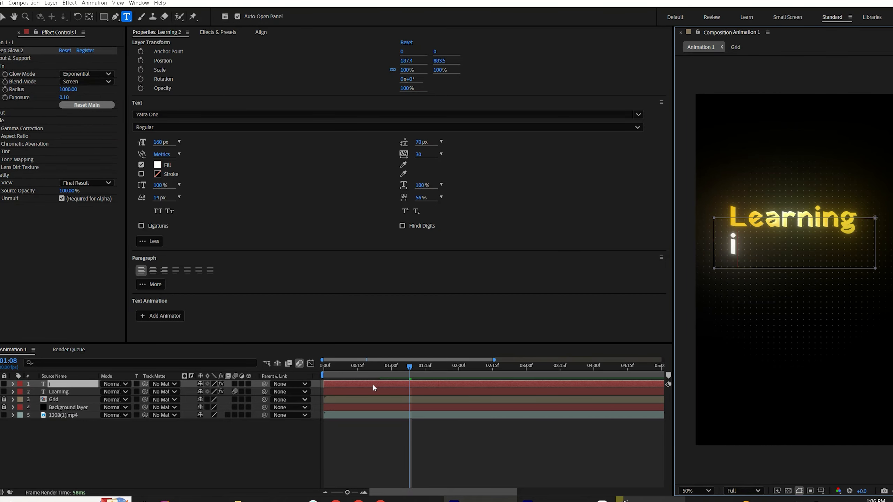
{"action": "type", "text": "sn't about"}
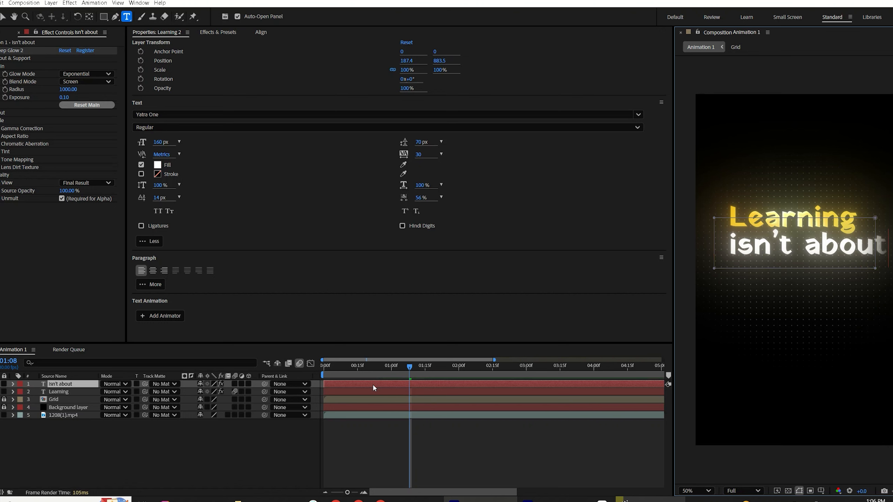
{"action": "key", "text": "ctrl+a"}
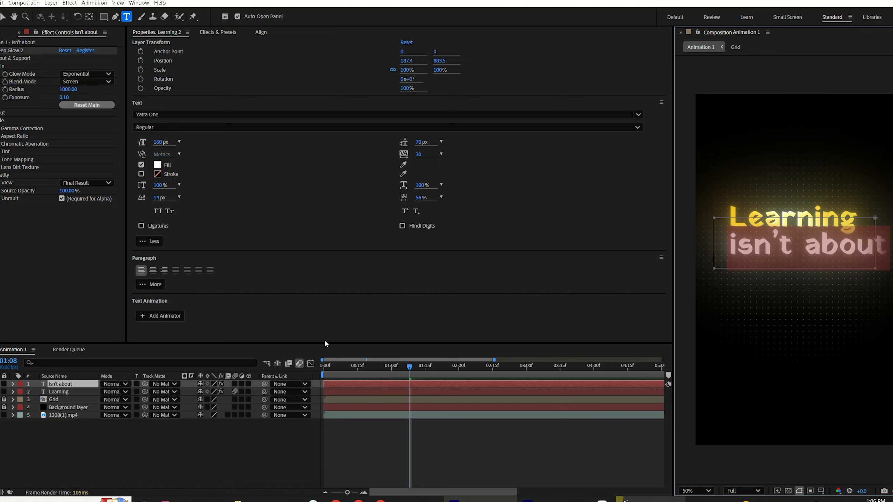
Step: Change the subtitle's font to Gilroy-SemiBoldItalic and set its size to 110 px
{"action": "left_click", "coordinate": [147, 114]}
{"action": "type", "text": "gilr"}
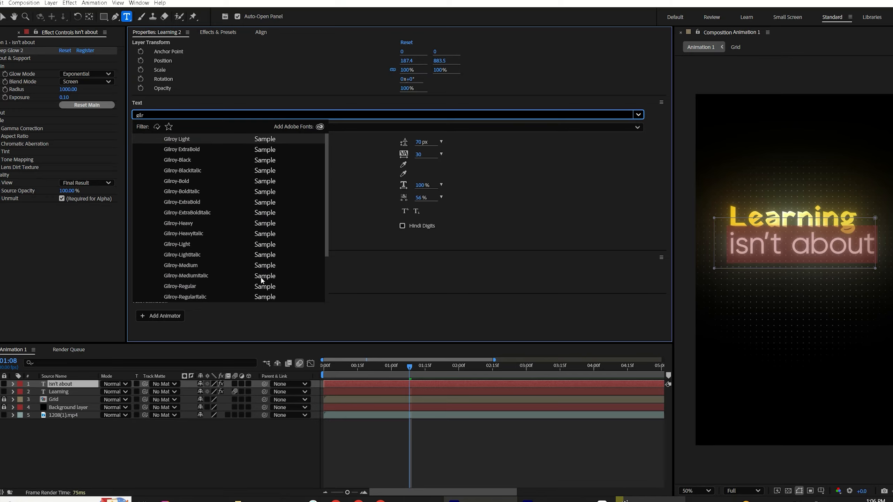
{"action": "scroll", "coordinate": [226, 293], "scroll_direction": "down", "scroll_amount": 1}
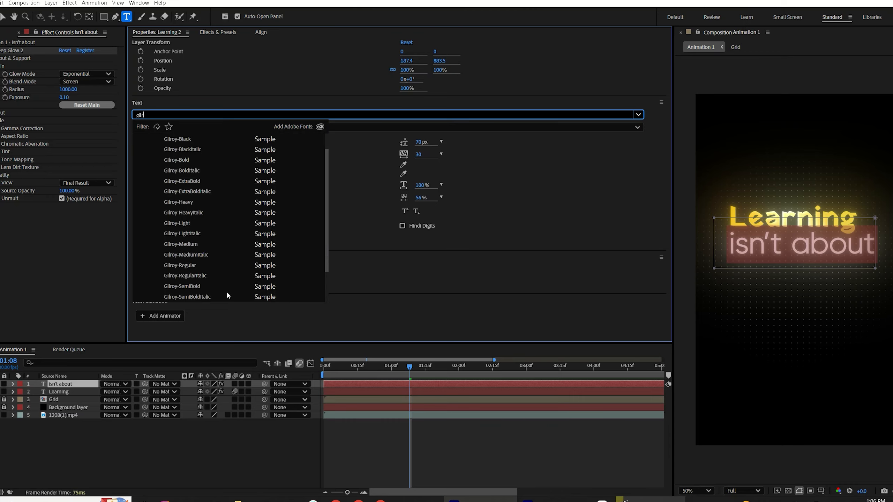
{"action": "left_click", "coordinate": [265, 297]}
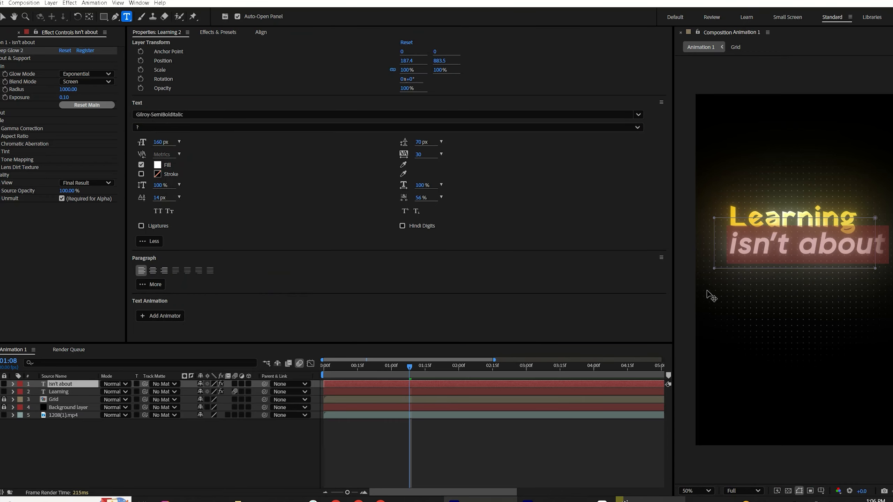
{"action": "left_click", "coordinate": [159, 142]}
{"action": "left_click", "coordinate": [159, 142]}
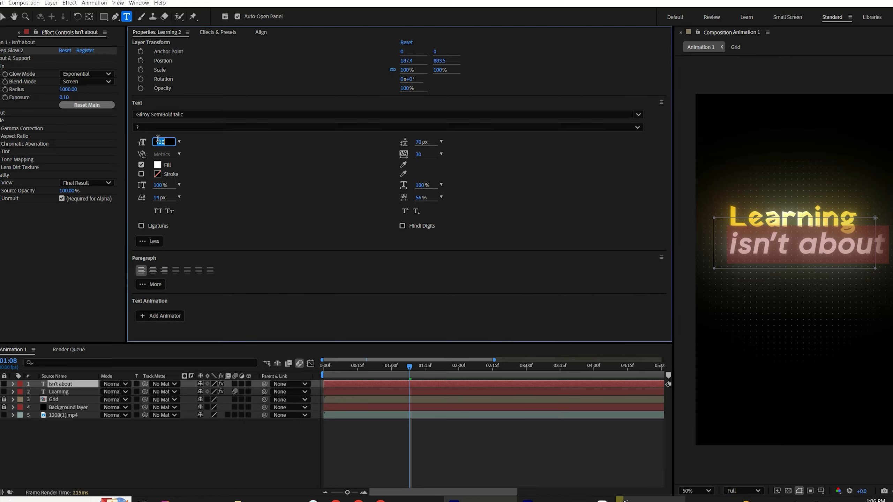
{"action": "type", "text": "110"}
{"action": "key", "text": "Return"}
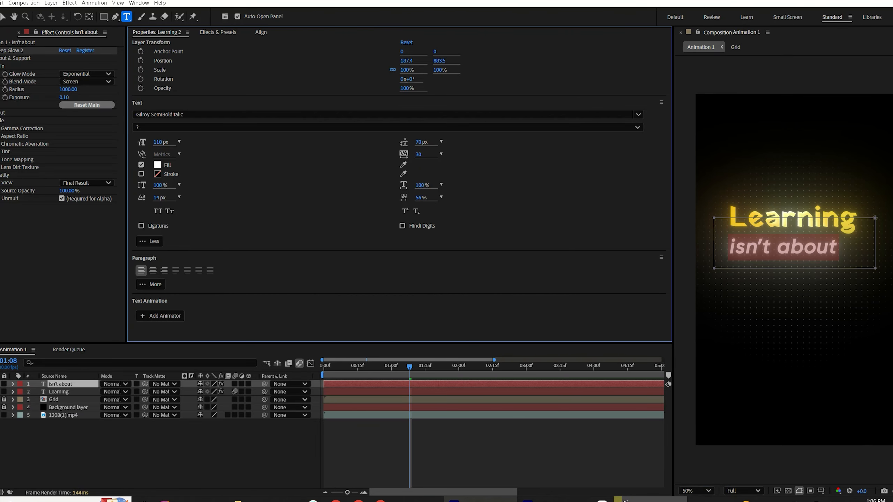
Step: Move the subtitle slightly up under the title and compare it against the reference video
{"action": "left_click", "coordinate": [436, 449]}
{"action": "key", "text": "v"}
{"action": "left_click_drag", "start_coordinate": [809, 248], "coordinate": [816, 242]}
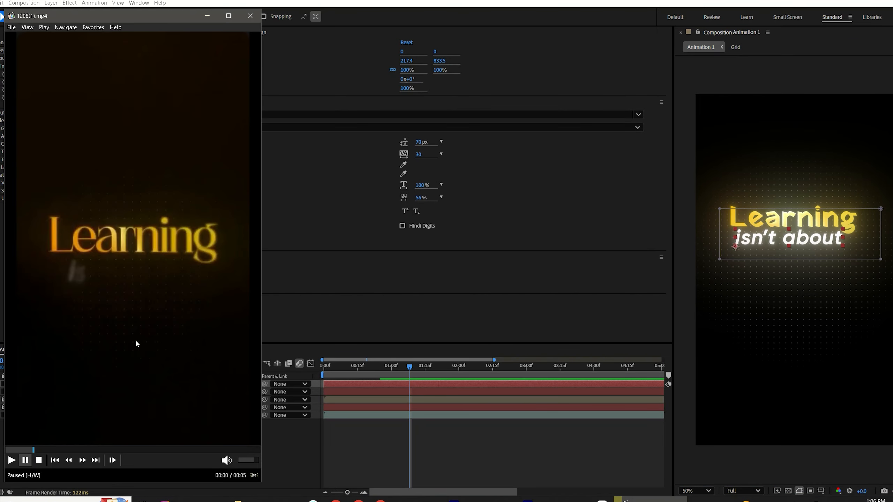
{"action": "left_click", "coordinate": [135, 339]}
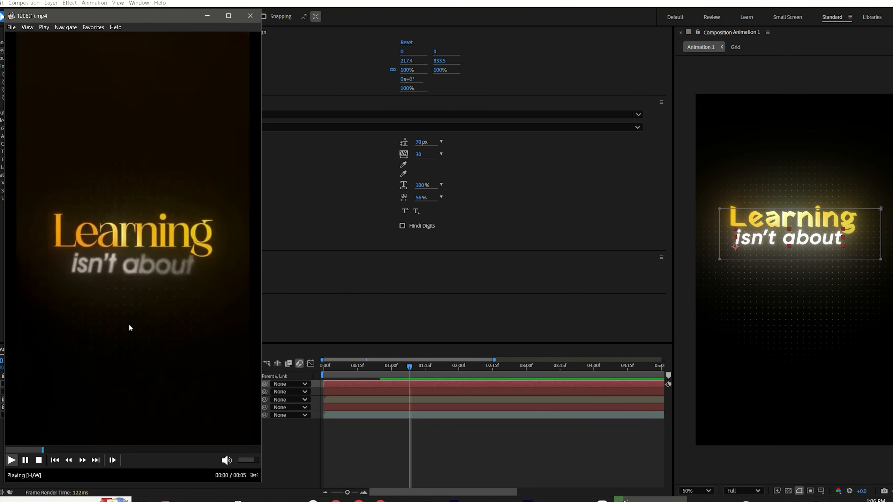
{"action": "left_click", "coordinate": [131, 265]}
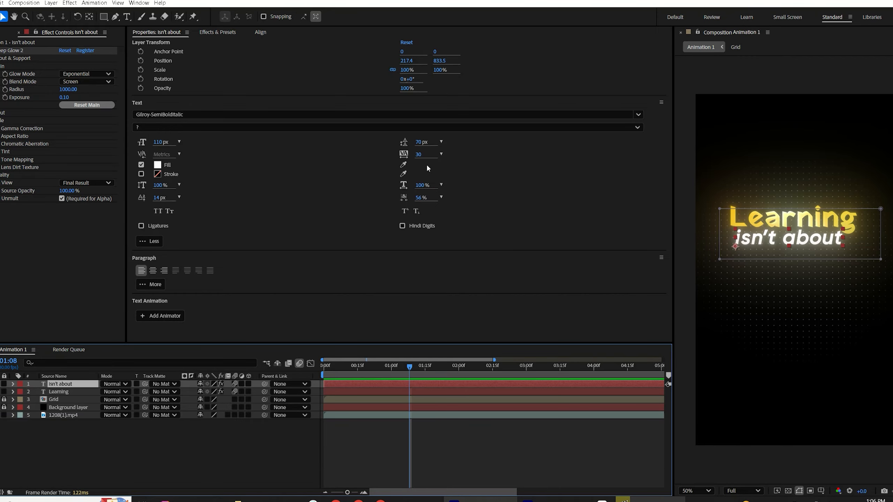
Step: Set the subtitle's tracking to -33 and its font size to 125 px
{"action": "left_click_drag", "start_coordinate": [421, 156], "coordinate": [403, 157]}
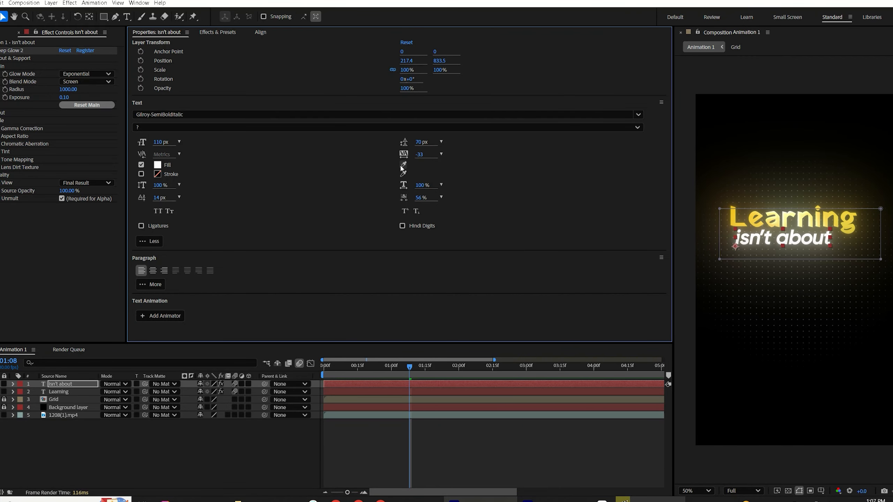
{"action": "left_click", "coordinate": [161, 142]}
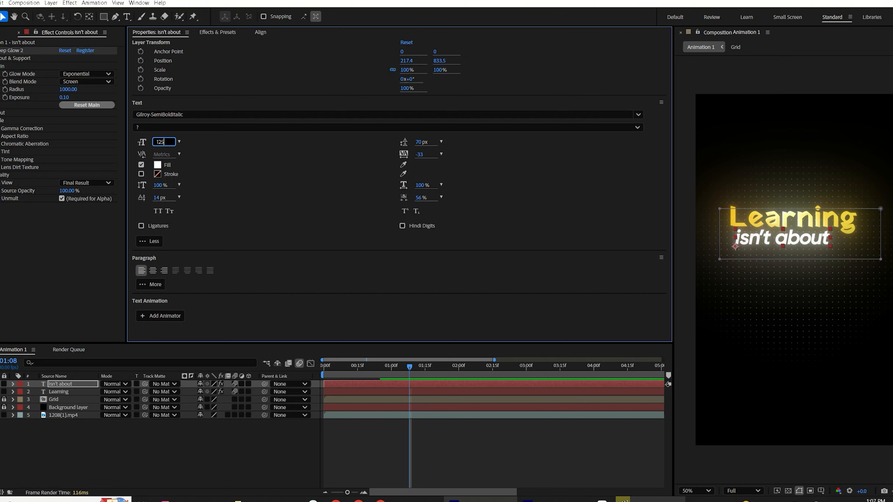
{"action": "key", "text": "Return"}
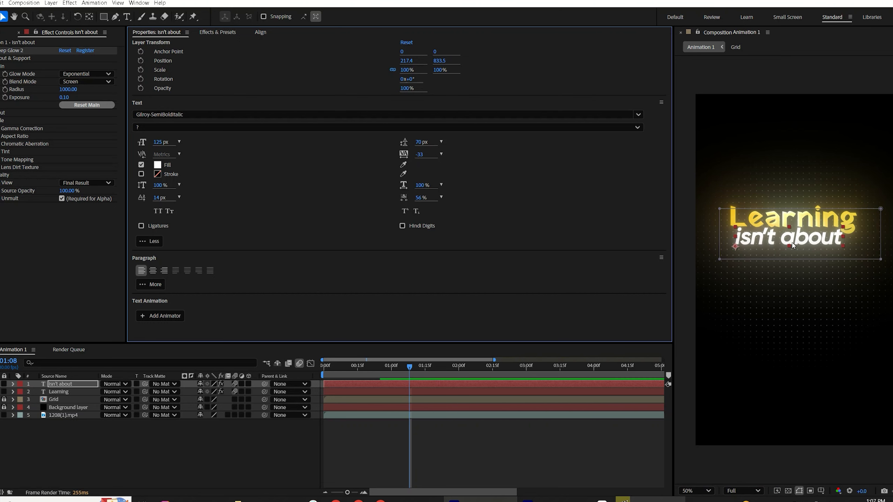
Step: Play the composition from the start to compare it with the reference video
{"action": "left_click", "coordinate": [805, 273]}
{"action": "left_click", "coordinate": [633, 501]}
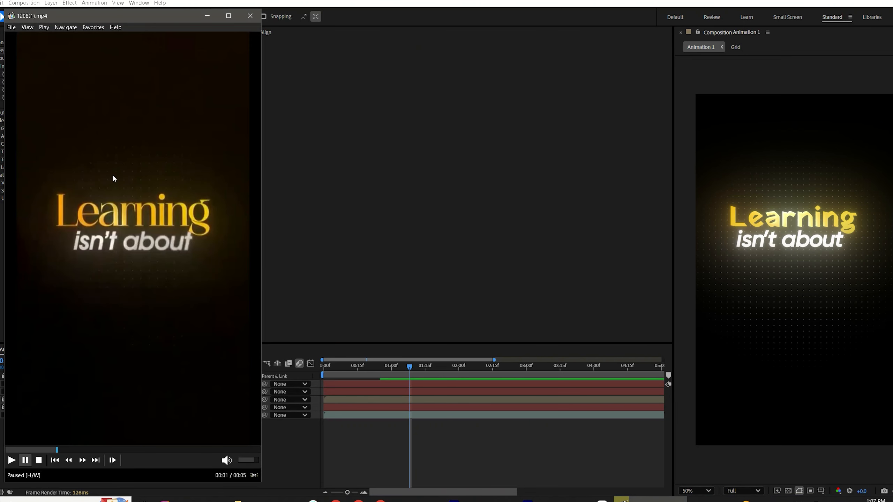
{"action": "left_click", "coordinate": [388, 467]}
{"action": "left_click_drag", "start_coordinate": [373, 368], "coordinate": [324, 382]}
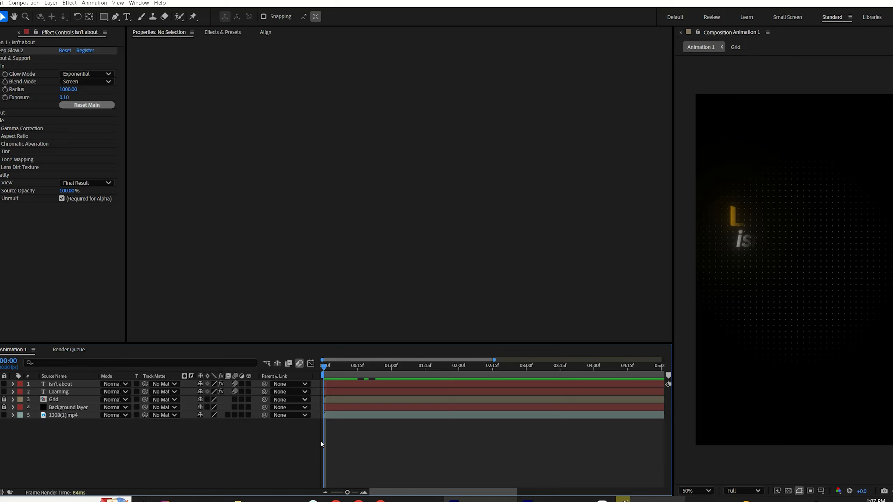
{"action": "key", "text": "space"}
Step: Shift the subtitle layer later in the timeline so it appears after the title
{"action": "left_click_drag", "start_coordinate": [336, 383], "coordinate": [365, 395]}
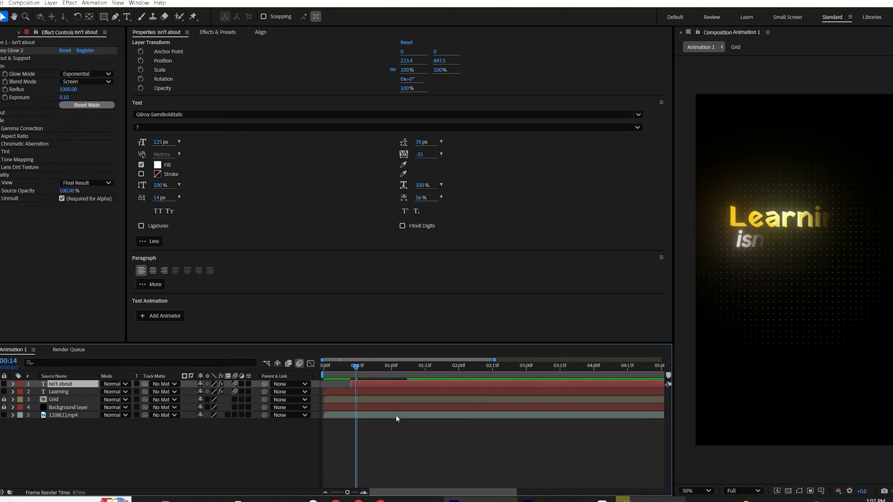
{"action": "key", "text": "space"}
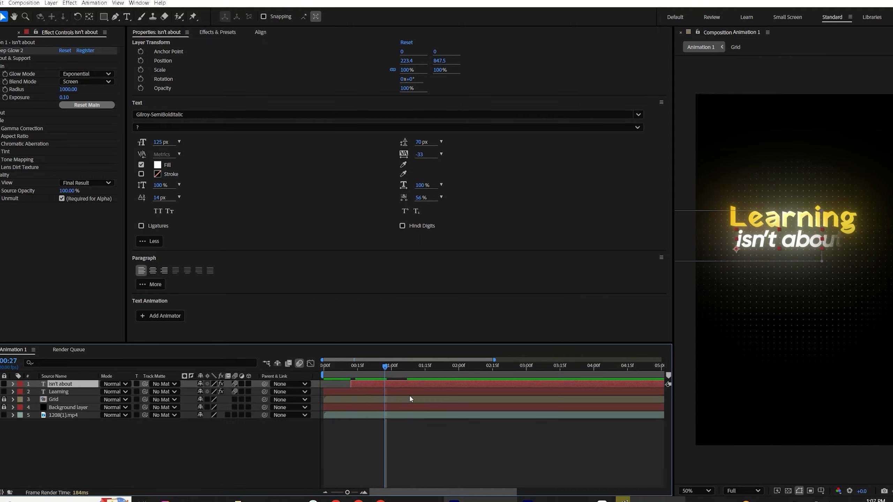
{"action": "left_click", "coordinate": [427, 368]}
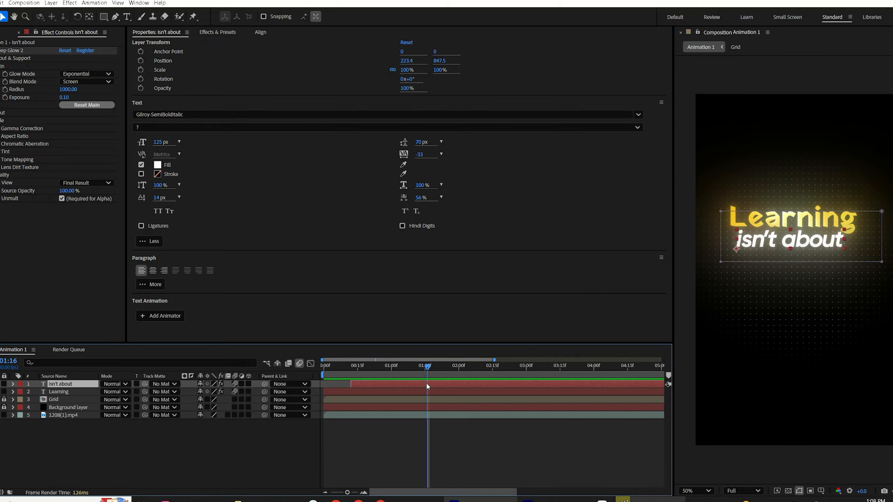
Step: Split the subtitle, title and grid layers at 1:16 and delete the parts after the split
{"action": "left_click", "coordinate": [3, 399]}
{"action": "left_click", "coordinate": [421, 402], "text": "shift"}
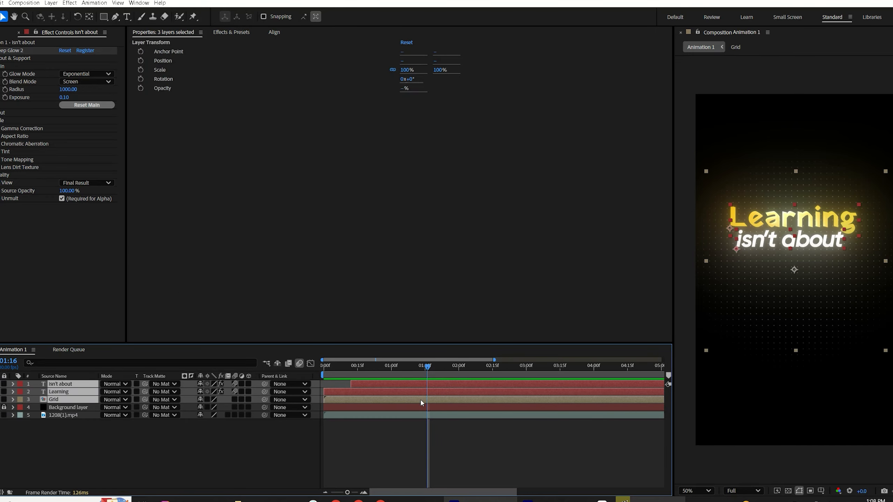
{"action": "key", "text": "ctrl+shift+d"}
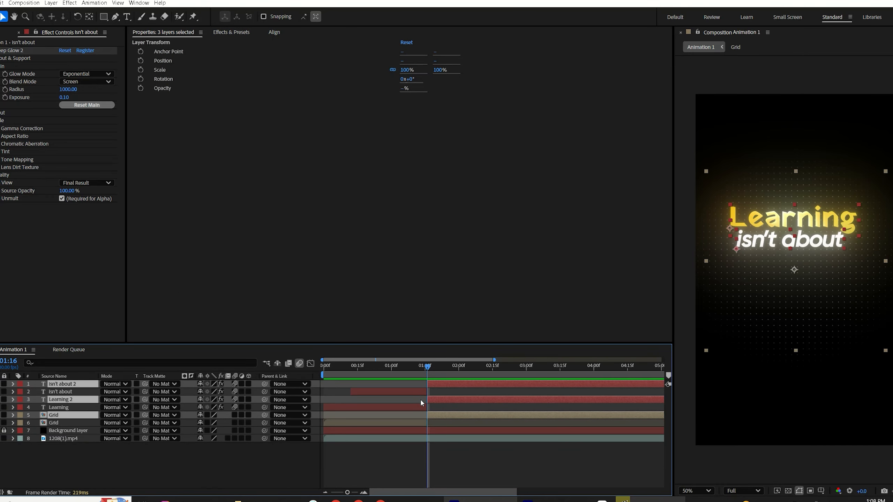
{"action": "key", "text": "Delete"}
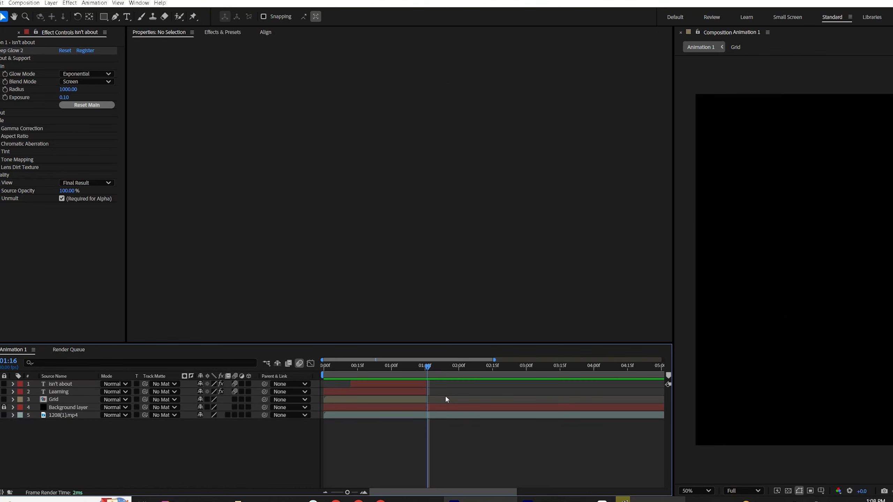
Step: Add a new one-node camera with the 35mm preset to the composition
{"action": "left_click_drag", "start_coordinate": [12, 489], "coordinate": [57, 470]}
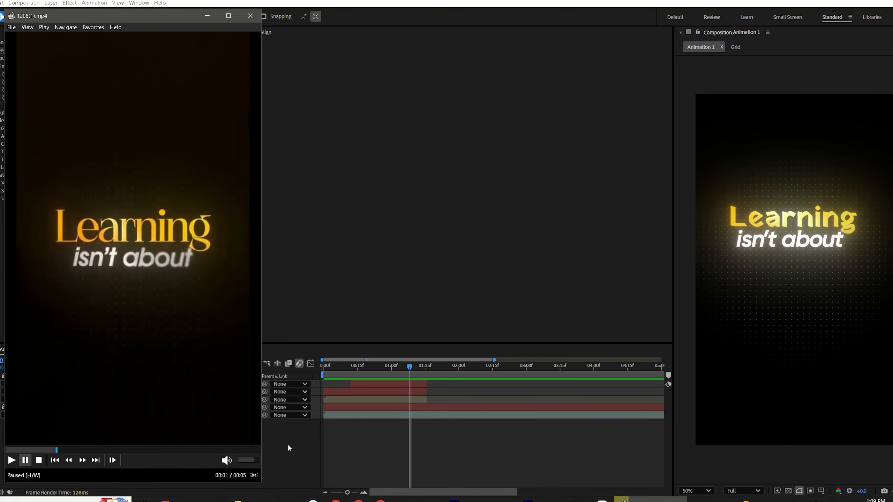
{"action": "left_click", "coordinate": [286, 441]}
{"action": "right_click", "coordinate": [286, 441]}
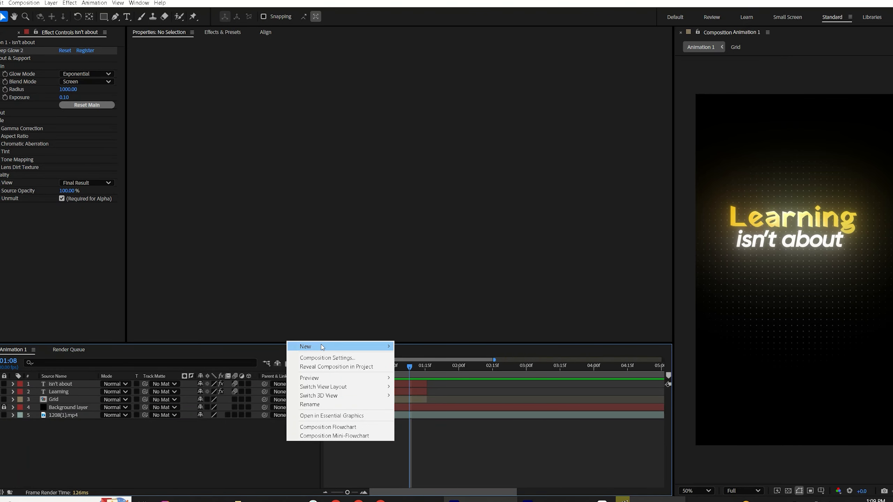
{"action": "mouse_move", "coordinate": [323, 347]}
{"action": "left_click", "coordinate": [440, 384]}
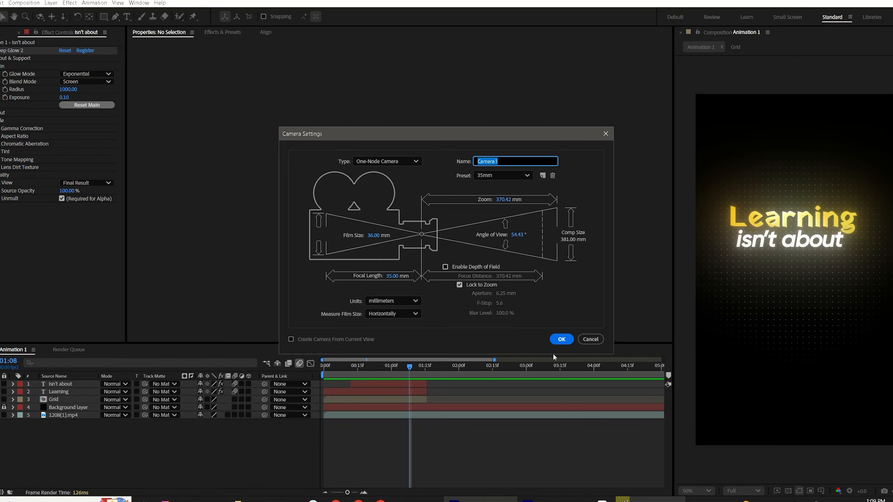
{"action": "left_click", "coordinate": [562, 339]}
Step: Add a null object, make it 3D, and parent the camera to it
{"action": "left_click", "coordinate": [527, 285]}
{"action": "right_click", "coordinate": [214, 365]}
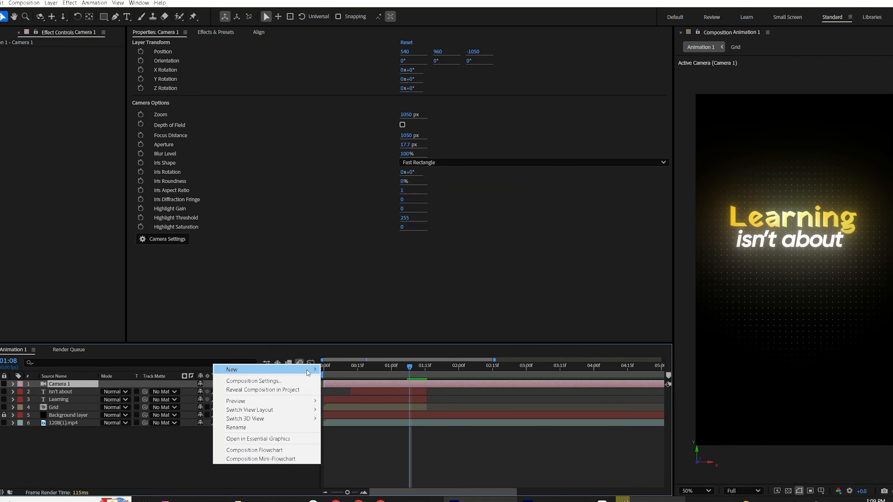
{"action": "mouse_move", "coordinate": [308, 370]}
{"action": "left_click", "coordinate": [341, 418]}
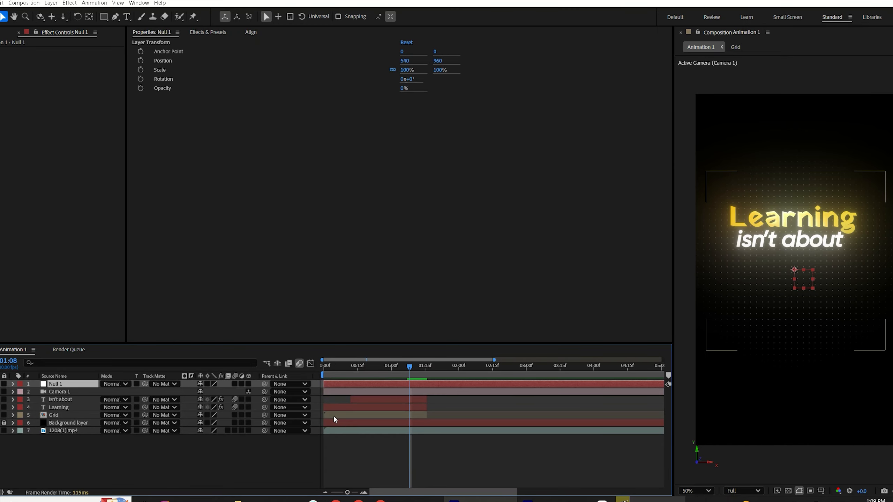
{"action": "left_click", "coordinate": [248, 384]}
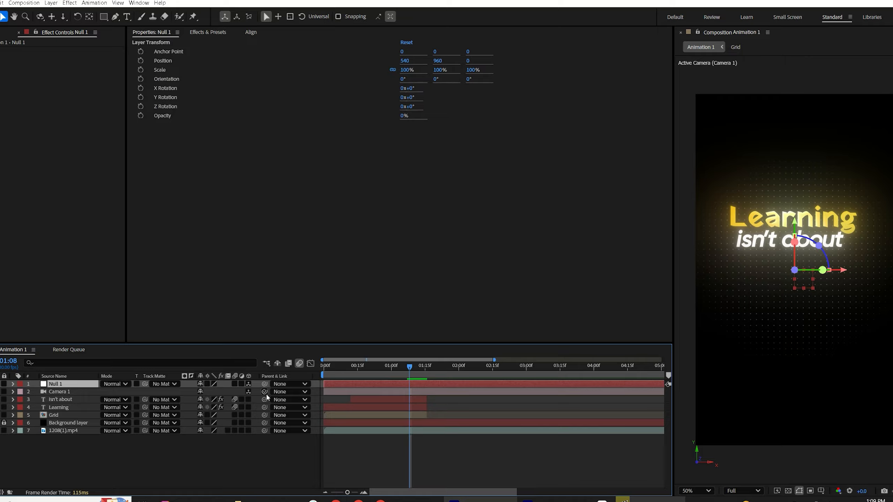
{"action": "left_click_drag", "start_coordinate": [264, 391], "coordinate": [71, 384]}
Step: Make the subtitle, title and grid layers 3D
{"action": "left_click", "coordinate": [384, 400]}
{"action": "left_click", "coordinate": [388, 415], "text": "shift"}
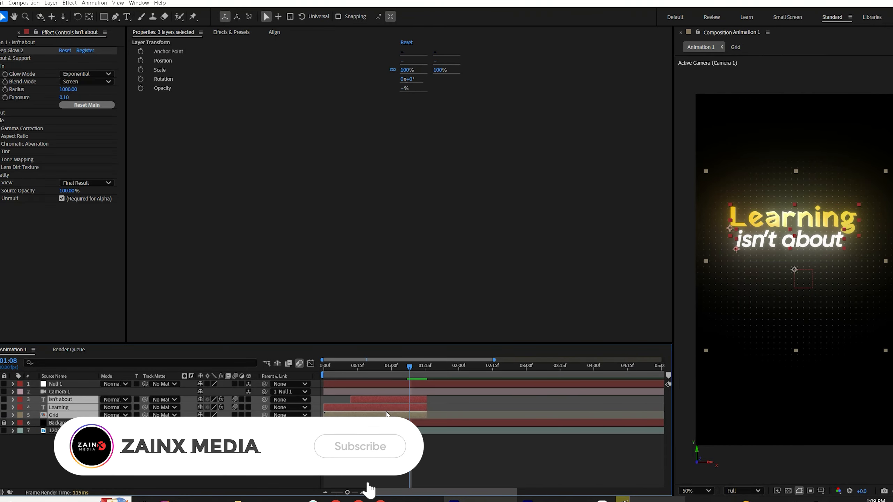
{"action": "left_click", "coordinate": [248, 400]}
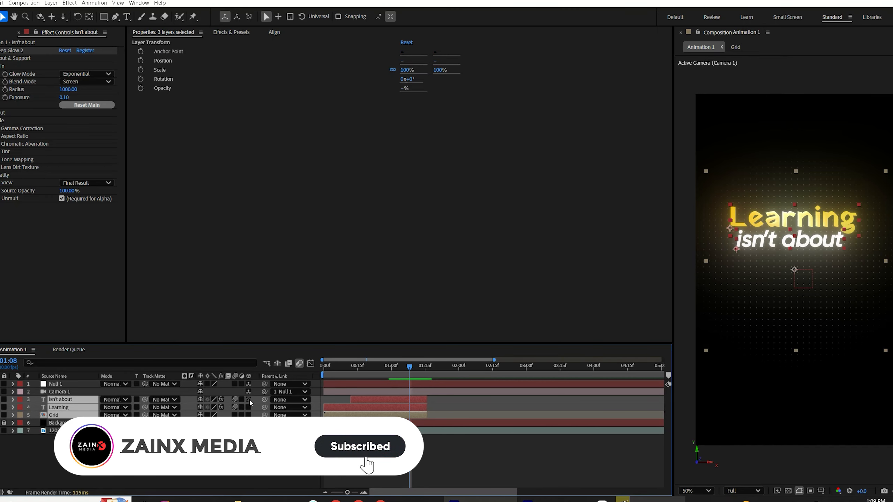
{"action": "left_click", "coordinate": [402, 408]}
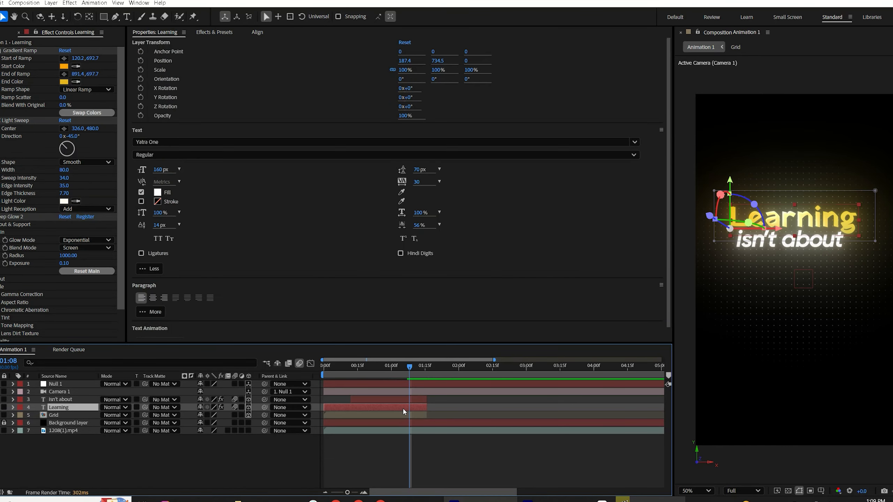
{"action": "left_click", "coordinate": [406, 401], "text": "shift"}
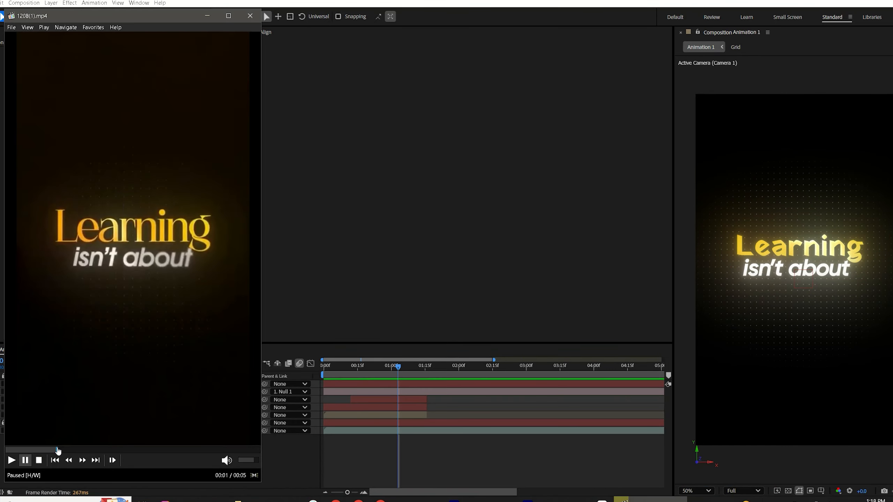
Step: Add Position and Scale keyframes to the null at 0:22
{"action": "left_click", "coordinate": [365, 387]}
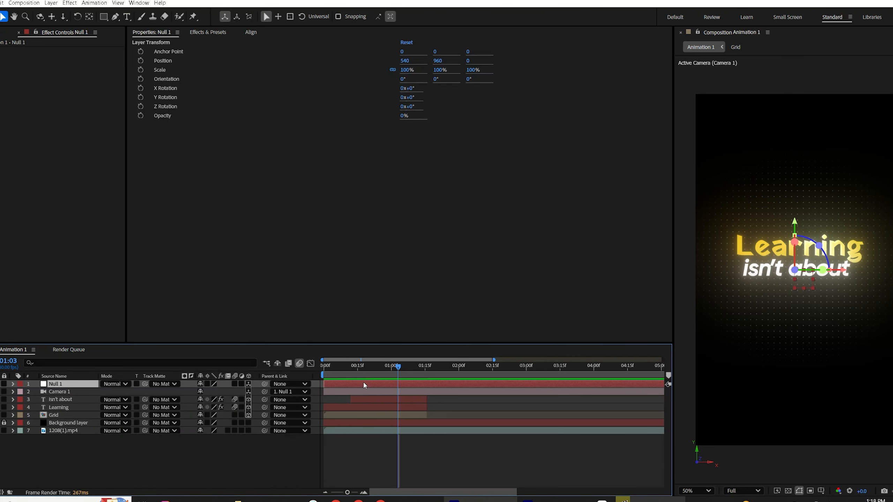
{"action": "key", "text": "p"}
{"action": "left_click_drag", "start_coordinate": [368, 368], "coordinate": [319, 385]}
{"action": "key", "text": "space"}
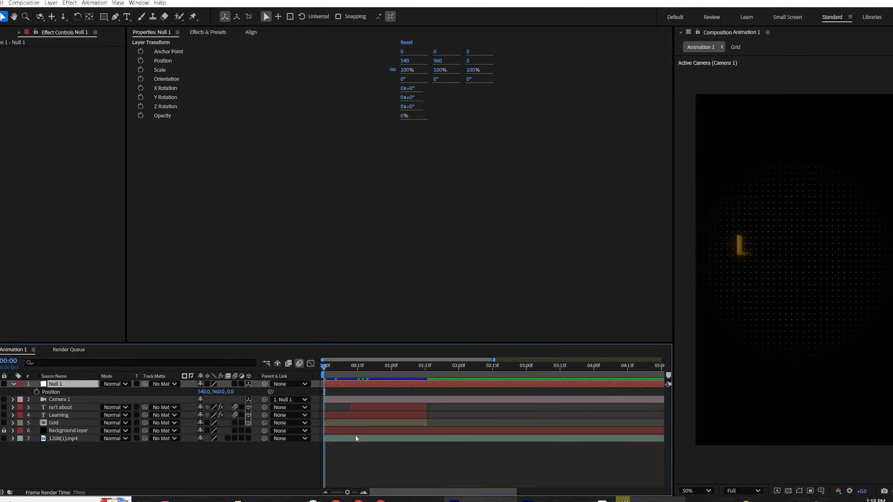
{"action": "key", "text": "space"}
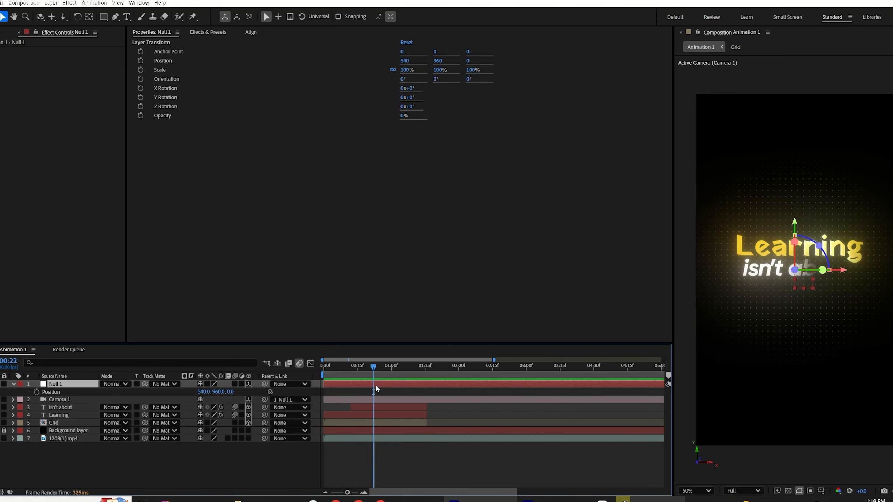
{"action": "left_click", "coordinate": [37, 392]}
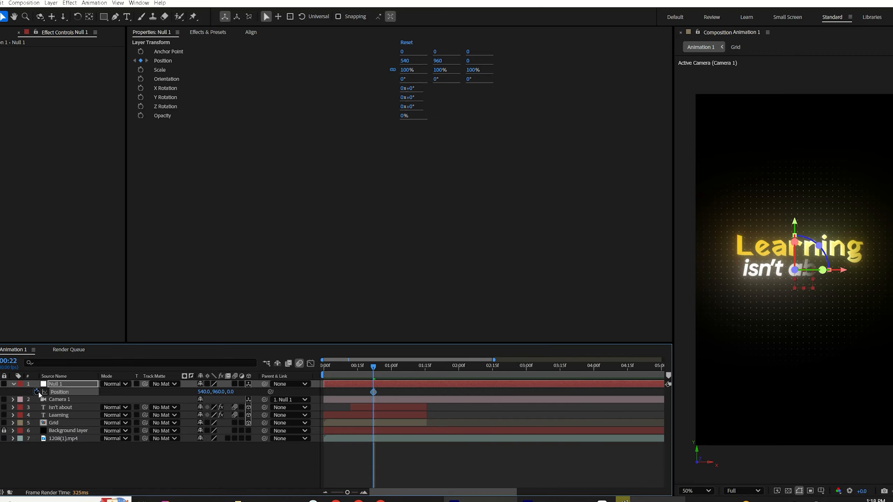
{"action": "key", "text": "s"}
{"action": "left_click", "coordinate": [37, 392]}
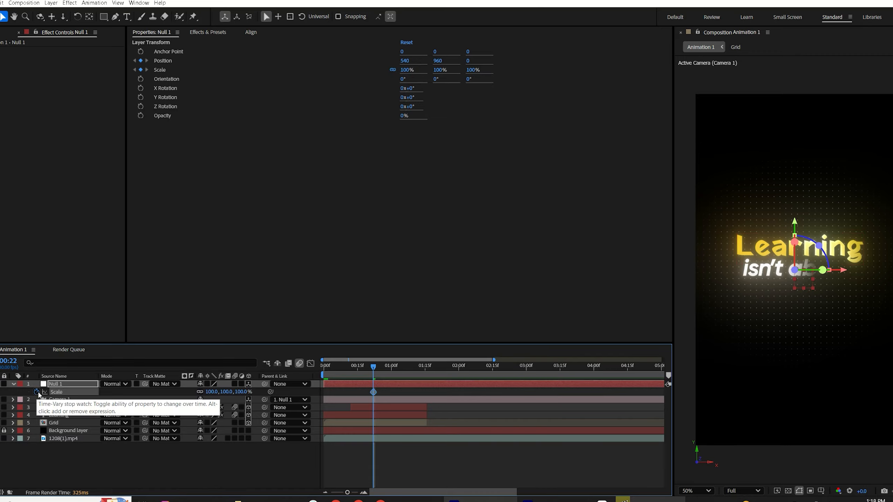
Step: At the start of the timeline, set the null's Scale to 75% and its Position Y to -394
{"action": "key", "text": "Home"}
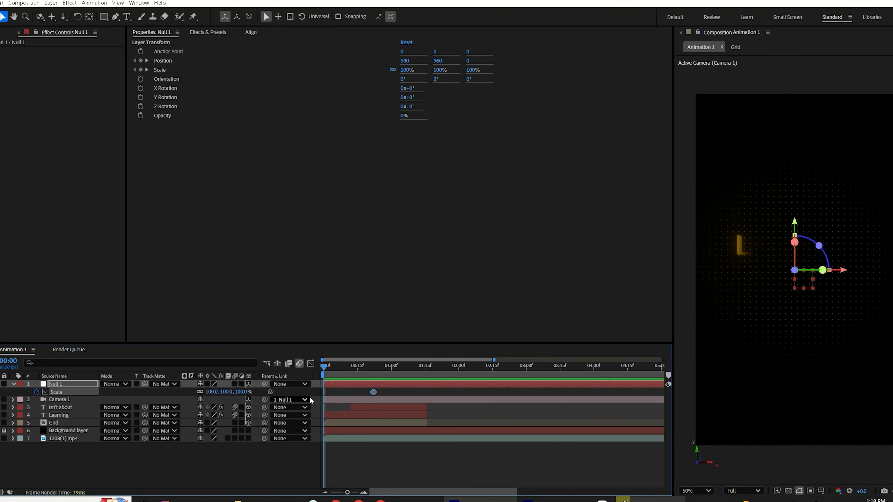
{"action": "left_click", "coordinate": [213, 392]}
{"action": "type", "text": "7"}
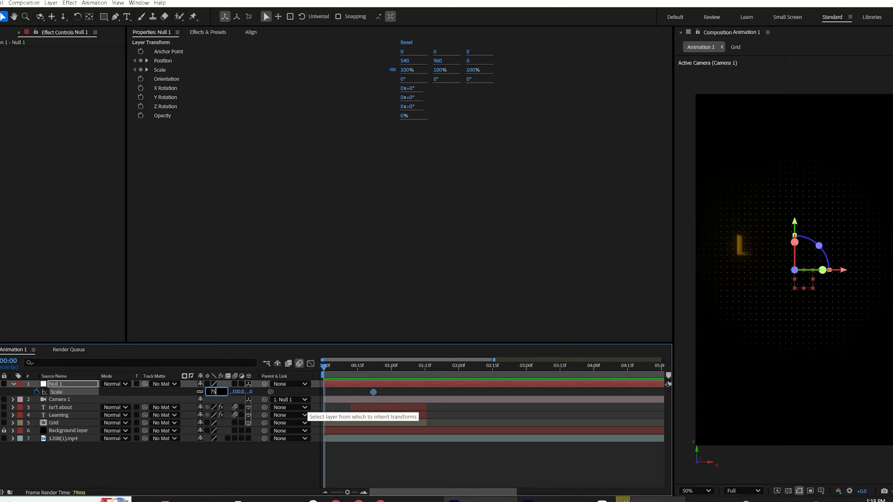
{"action": "type", "text": "5"}
{"action": "key", "text": "Return"}
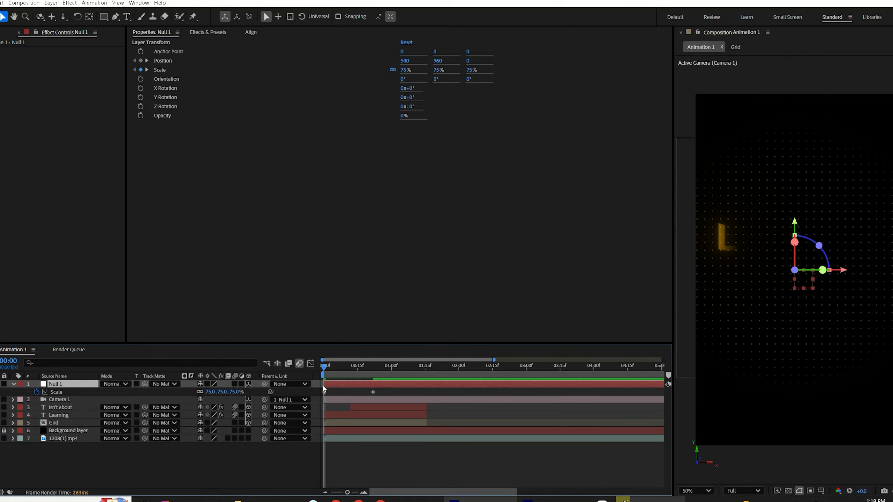
{"action": "key", "text": "p"}
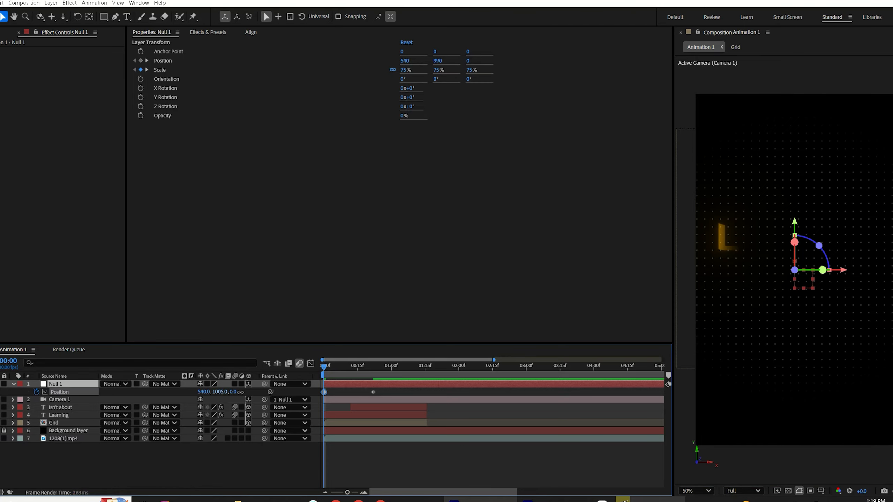
{"action": "left_click_drag", "start_coordinate": [241, 392], "coordinate": [0, 287]}
{"action": "left_click_drag", "start_coordinate": [370, 368], "coordinate": [374, 371]}
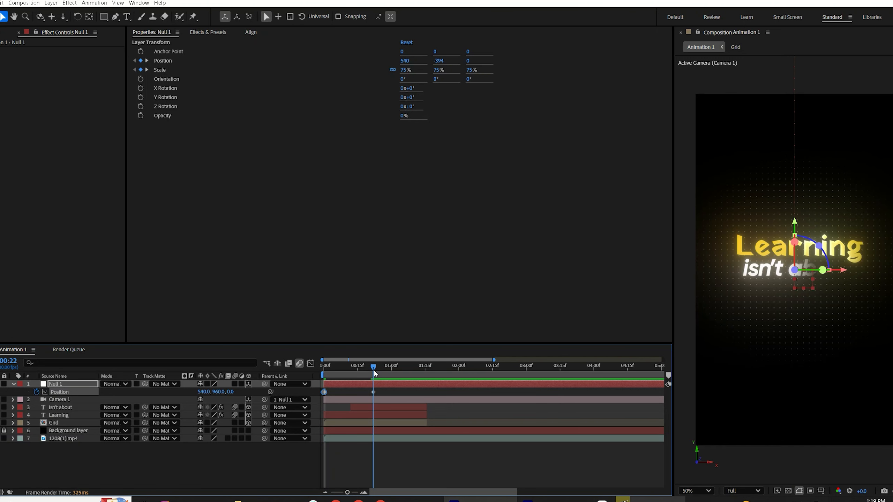
Step: Add Position and Scale keyframes to the null at 0:29
{"action": "key", "text": "equal"}
{"action": "key", "text": "equal"}
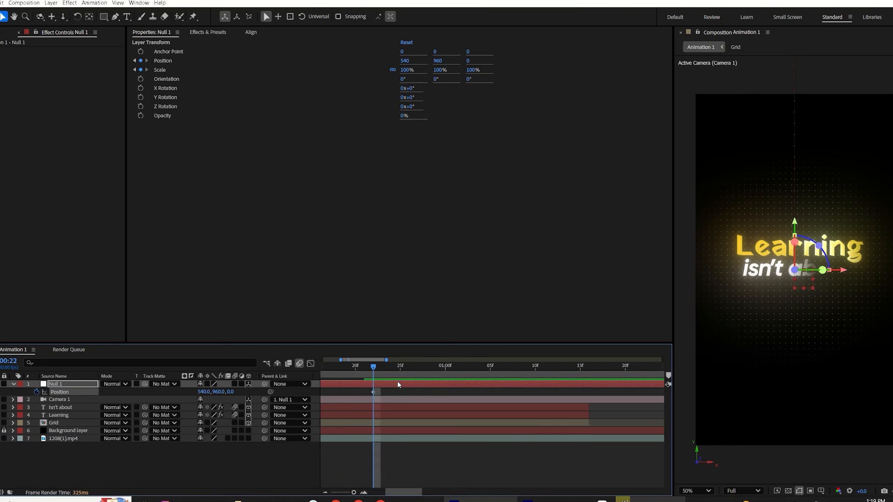
{"action": "left_click_drag", "start_coordinate": [402, 373], "coordinate": [434, 372]}
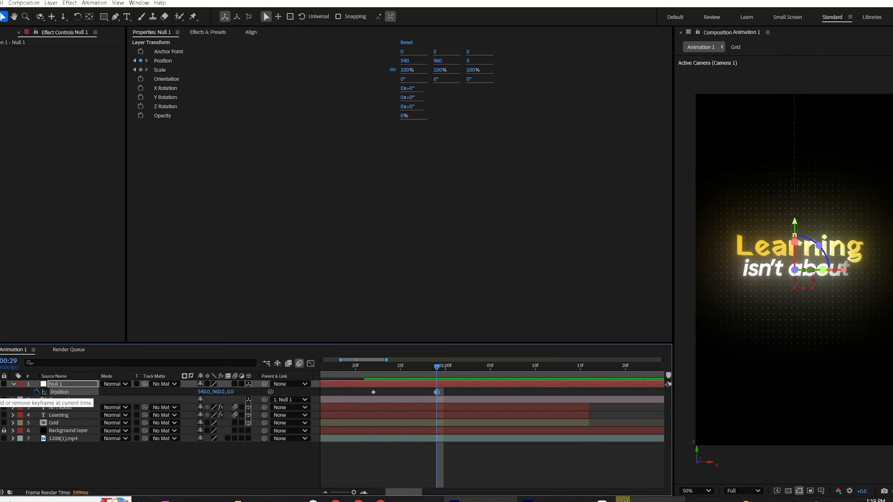
{"action": "key", "text": "s"}
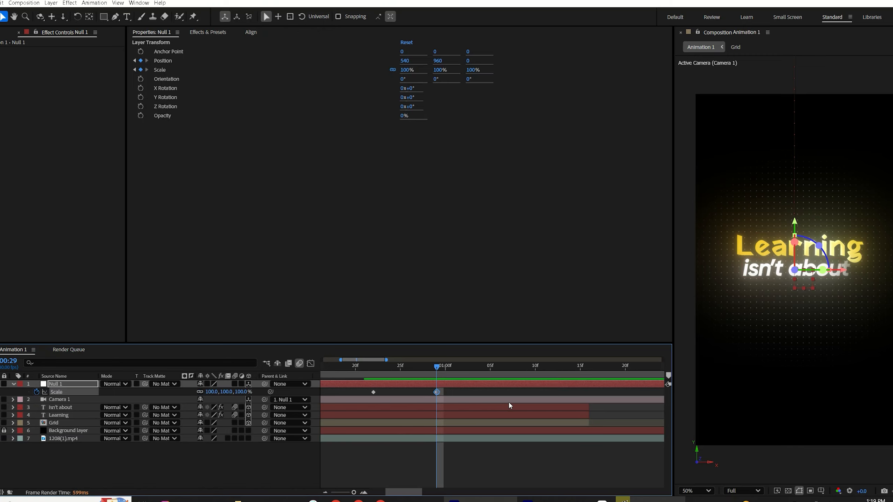
Step: At 1:15, set the null's Position Y to 1330 and its Scale to 90%
{"action": "left_click_drag", "start_coordinate": [533, 380], "coordinate": [577, 378]}
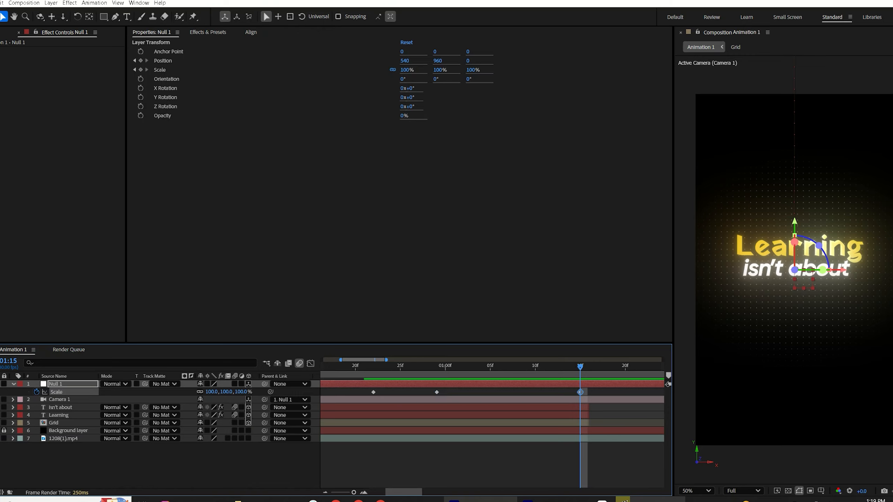
{"action": "key", "text": "p"}
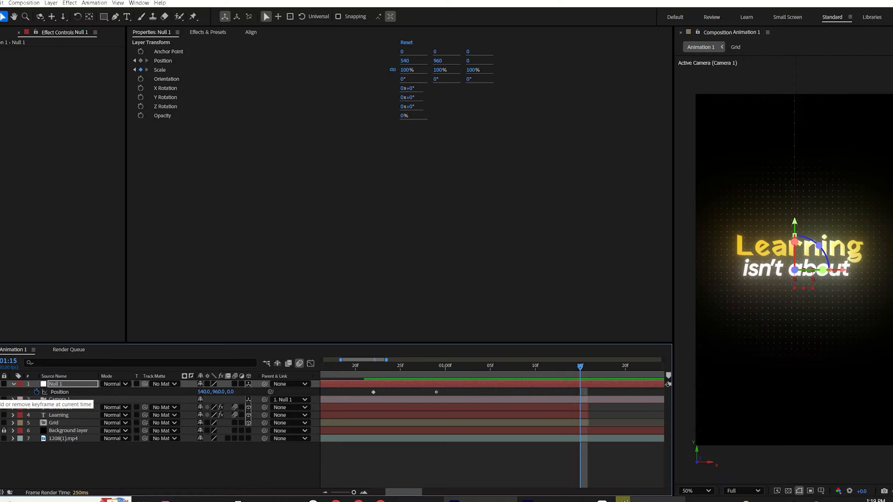
{"action": "left_click", "coordinate": [337, 391]}
{"action": "left_click_drag", "start_coordinate": [217, 391], "coordinate": [460, 359]}
{"action": "key", "text": "s"}
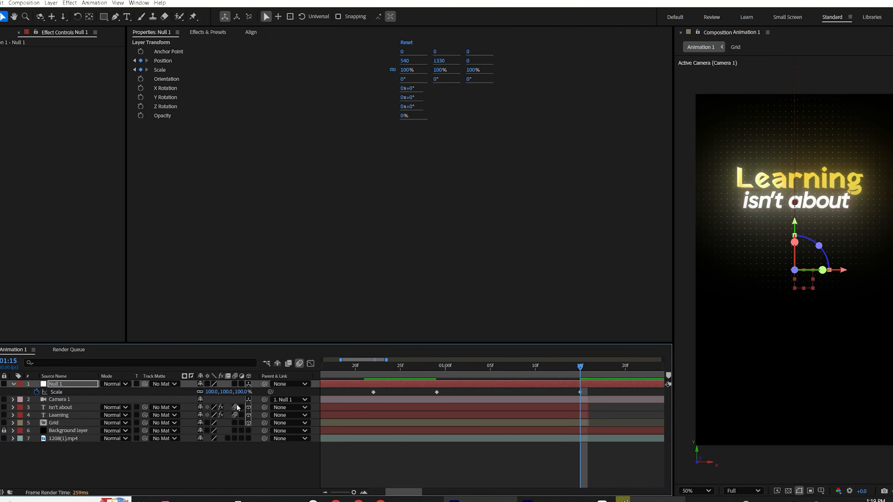
{"action": "left_click", "coordinate": [227, 392]}
{"action": "type", "text": "90"}
Step: Add Opacity keyframes to the subtitle, title and grid layers at 1:15 and paste them at 0:29
{"action": "left_click", "coordinate": [568, 407]}
{"action": "left_click", "coordinate": [572, 423], "text": "shift"}
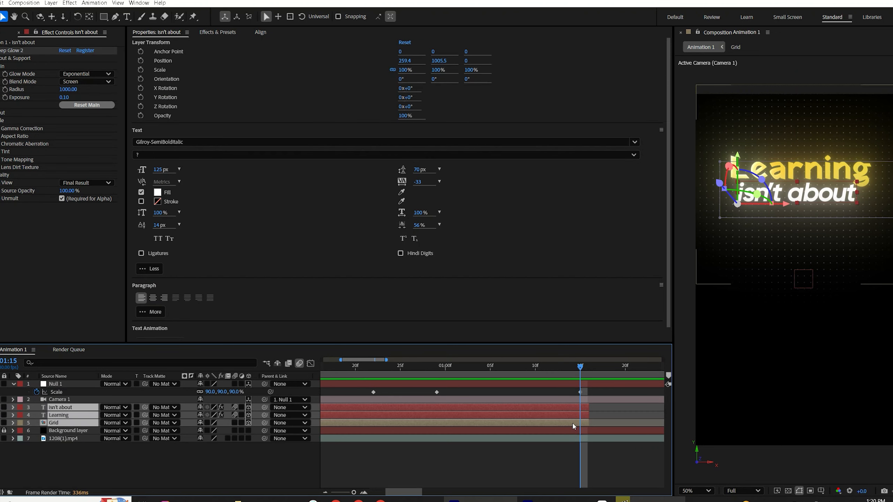
{"action": "key", "text": "t"}
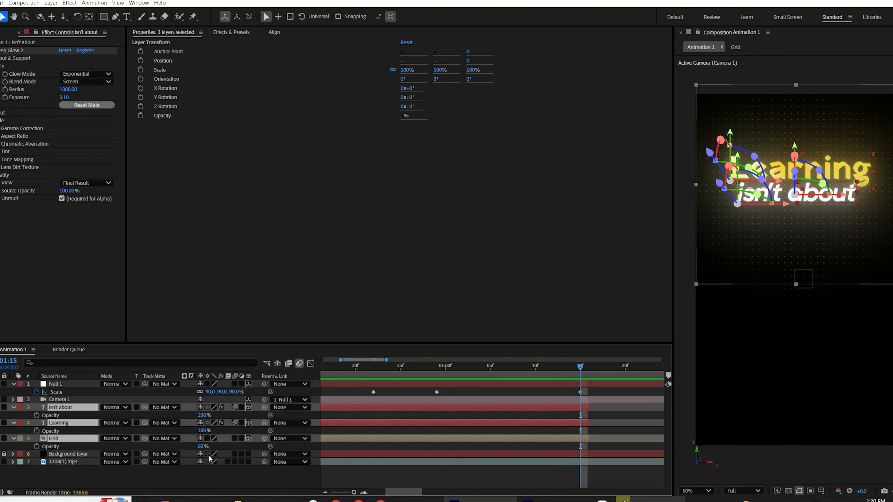
{"action": "left_click", "coordinate": [37, 416]}
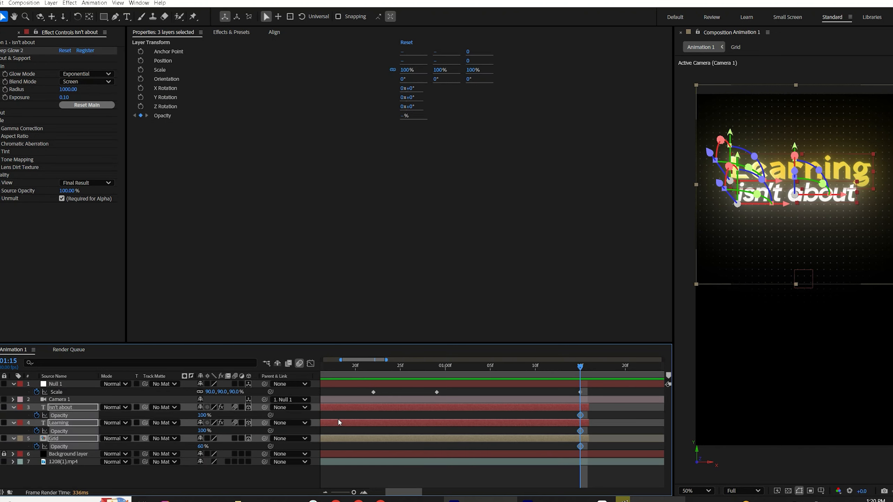
{"action": "left_click", "coordinate": [436, 371]}
{"action": "key", "text": "ctrl+v"}
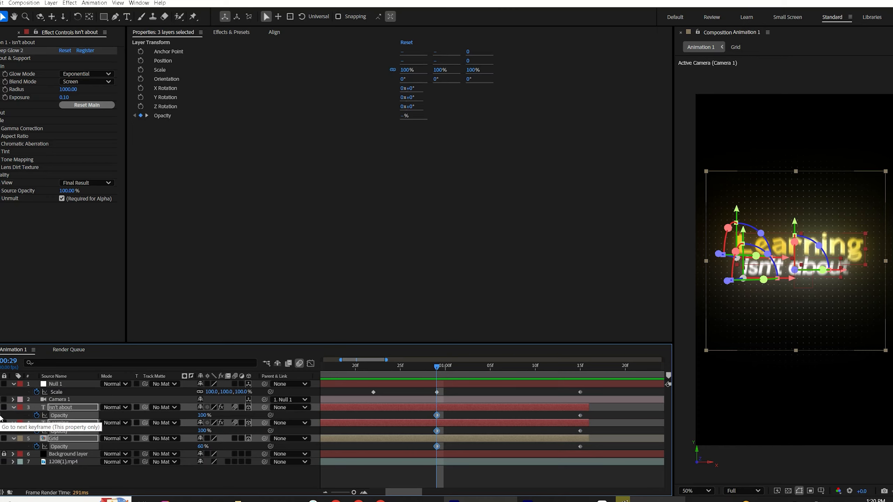
Step: Set the three layers' Opacity to 0% at 1:15 and apply Easy Ease to their opacity keyframes
{"action": "key", "text": "k"}
{"action": "left_click_drag", "start_coordinate": [200, 417], "coordinate": [118, 429]}
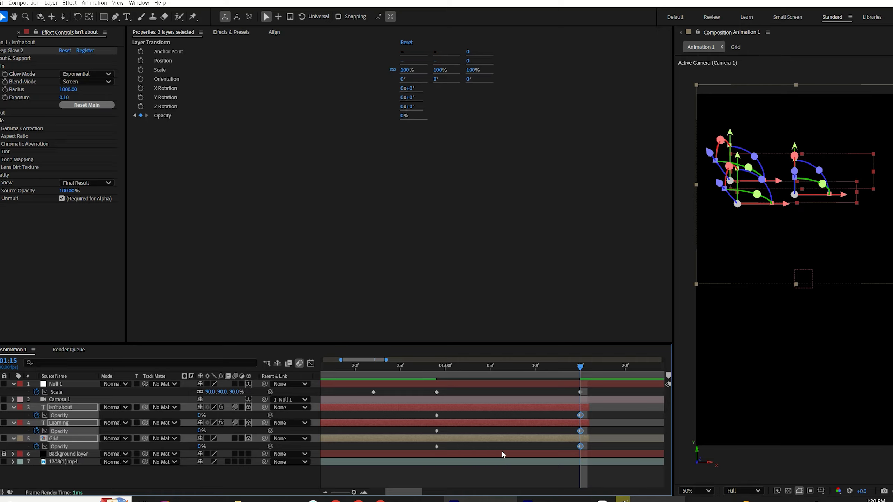
{"action": "left_click_drag", "start_coordinate": [593, 415], "coordinate": [413, 457]}
{"action": "key", "text": "F9"}
Step: Apply Easy Ease to all of the null's Position and Scale keyframes
{"action": "left_click", "coordinate": [557, 384]}
{"action": "key", "text": "minus"}
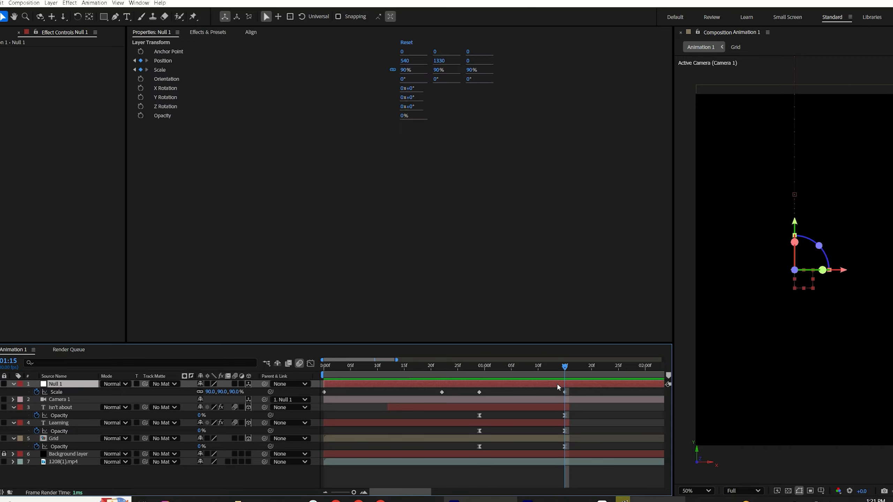
{"action": "key", "text": "shift+p"}
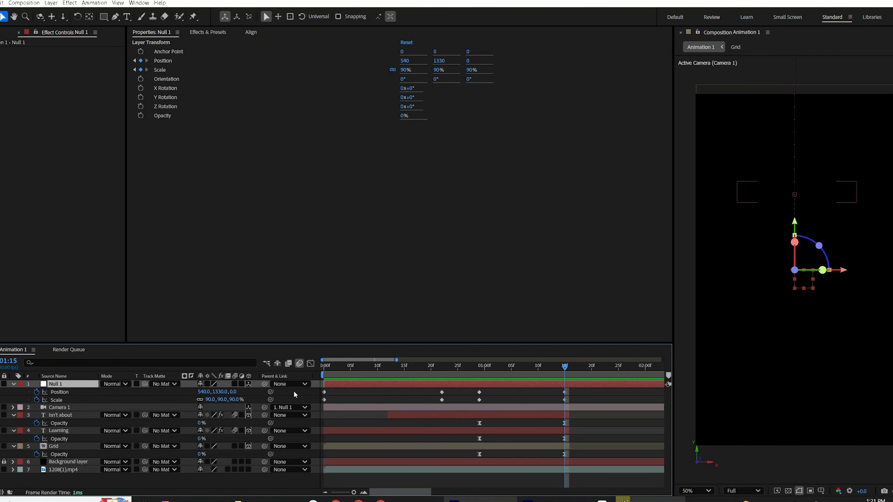
{"action": "left_click_drag", "start_coordinate": [576, 391], "coordinate": [320, 407]}
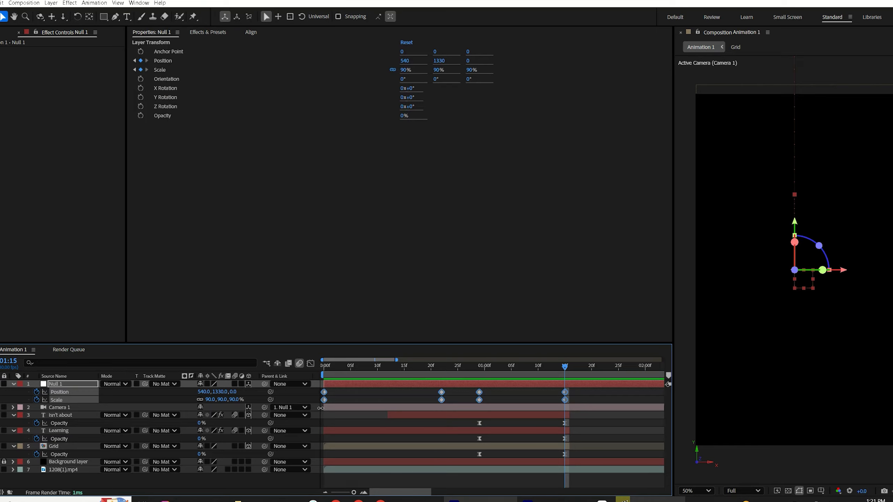
{"action": "key", "text": "F9"}
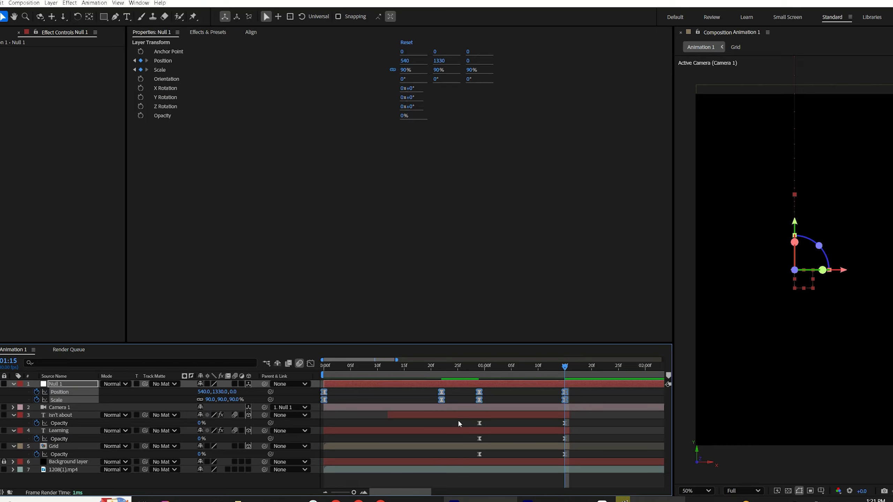
Step: In the Graph Editor, steepen the null's speed curves by dragging the keyframe influence handles
{"action": "left_click", "coordinate": [311, 364]}
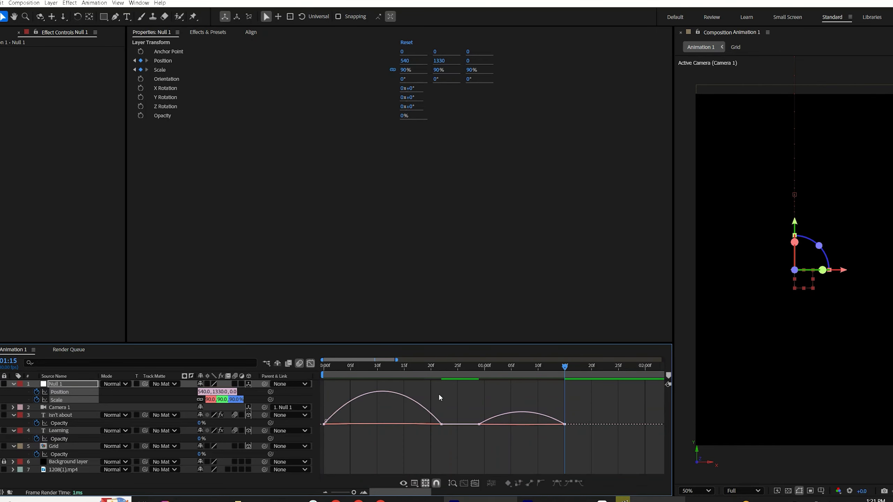
{"action": "left_click_drag", "start_coordinate": [468, 404], "coordinate": [320, 457]}
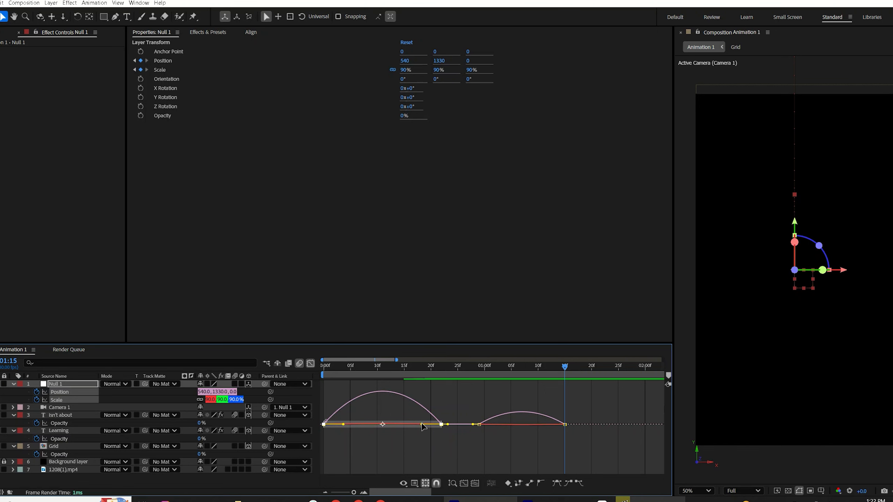
{"action": "left_click_drag", "start_coordinate": [422, 425], "coordinate": [404, 425]}
{"action": "left_click_drag", "start_coordinate": [464, 406], "coordinate": [549, 435]}
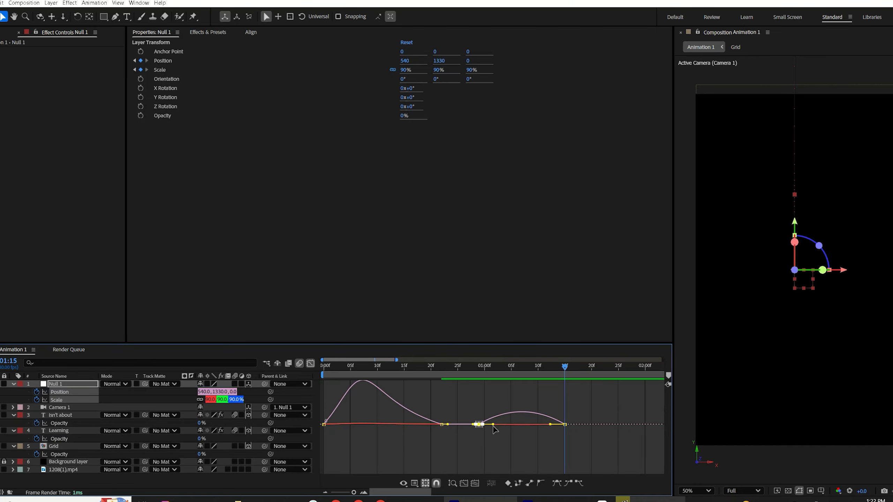
{"action": "left_click_drag", "start_coordinate": [493, 425], "coordinate": [516, 424]}
{"action": "left_click_drag", "start_coordinate": [354, 366], "coordinate": [222, 432]}
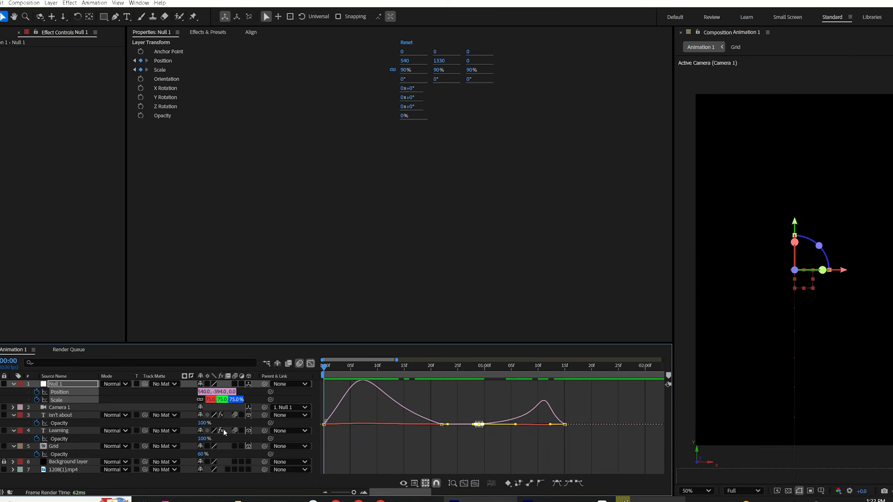
{"action": "left_click", "coordinate": [311, 364]}
Step: Preview the animation and compare it with the reference video in the media player
{"action": "left_click", "coordinate": [387, 394]}
{"action": "key", "text": "space"}
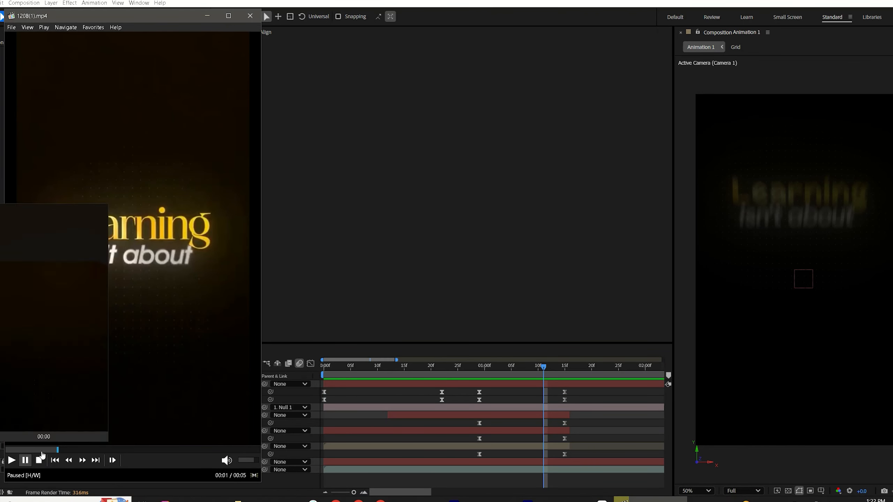
{"action": "left_click", "coordinate": [38, 451]}
{"action": "key", "text": "space"}
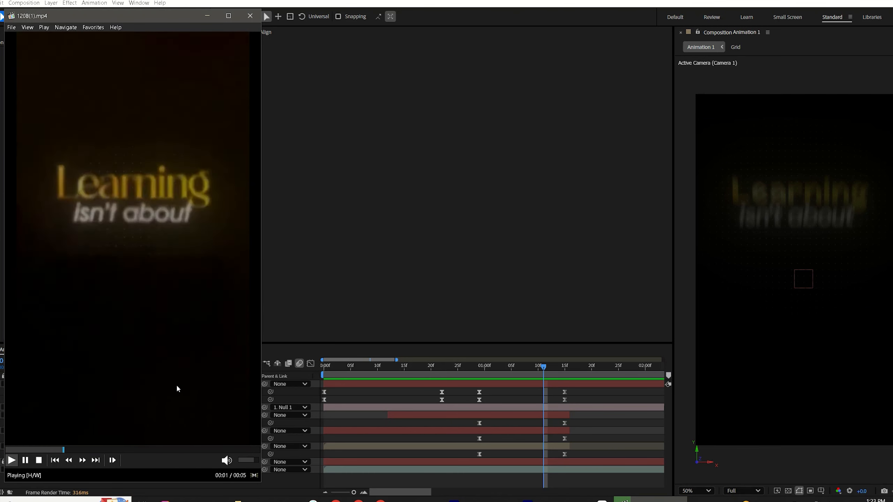
{"action": "key", "text": "space"}
{"action": "left_click", "coordinate": [33, 451]}
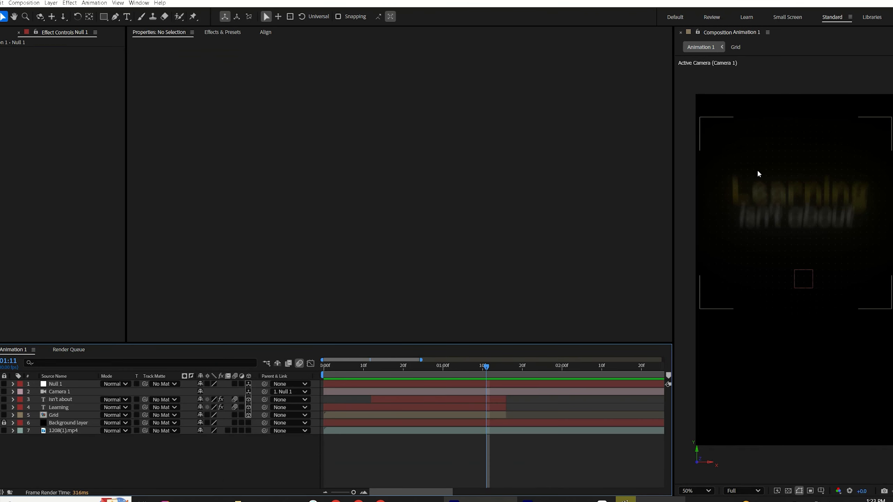
{"action": "left_click", "coordinate": [624, 499]}
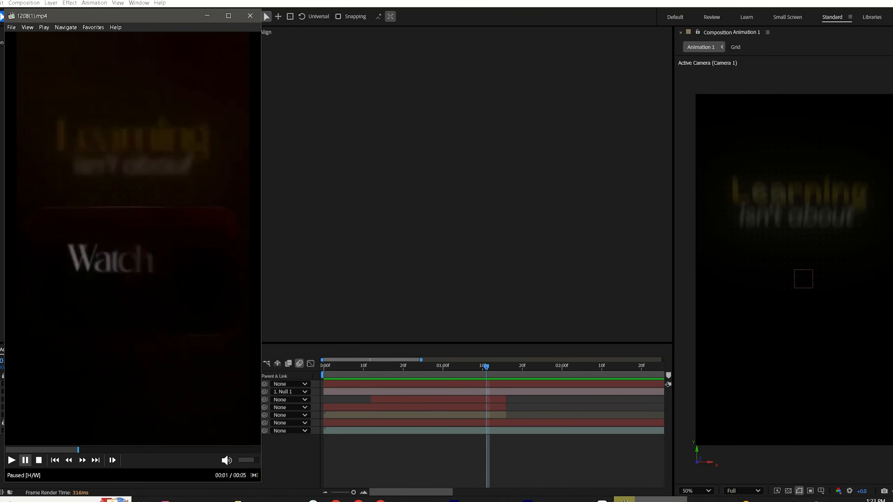
{"action": "left_click_drag", "start_coordinate": [54, 452], "coordinate": [94, 447]}
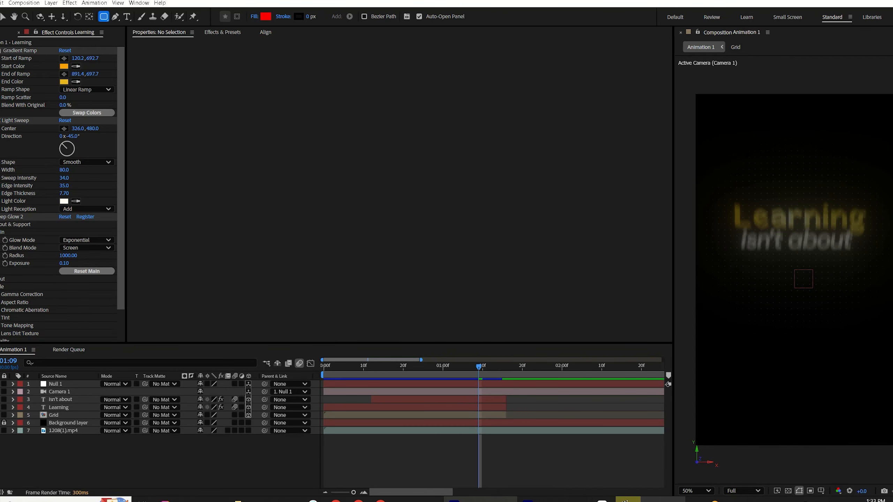
Step: Draw a rounded rectangle shape layer about 964 by 570 px over the composition
{"action": "mouse_move", "coordinate": [705, 194]}
{"action": "left_mouse_down"}
{"action": "mouse_move", "coordinate": [773, 318]}
{"action": "mouse_move", "coordinate": [862, 328]}
{"action": "mouse_move", "coordinate": [865, 303]}
{"action": "mouse_move", "coordinate": [883, 300]}
{"action": "left_mouse_up"}
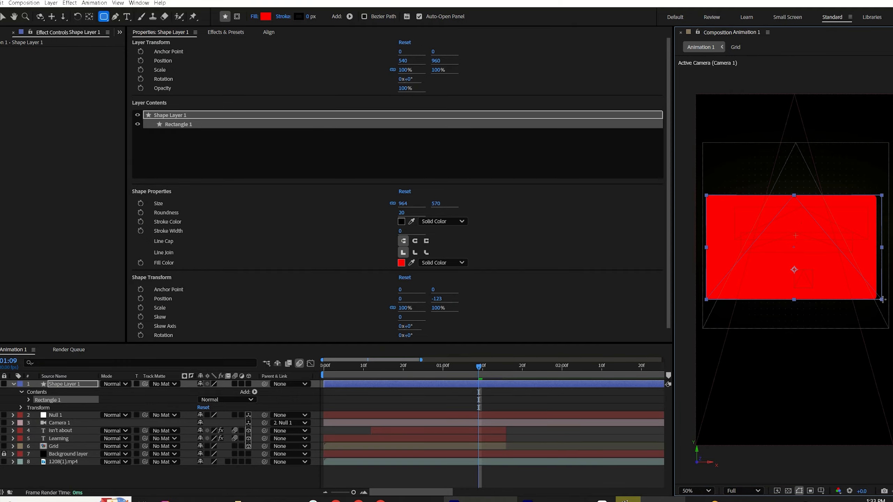
{"action": "left_click", "coordinate": [269, 32]}
{"action": "left_click", "coordinate": [197, 61]}
{"action": "left_click", "coordinate": [152, 63]}
Step: Search the effects for 4-Color Gradient and apply it to the shape layer
{"action": "left_click", "coordinate": [192, 31]}
{"action": "left_click", "coordinate": [161, 43]}
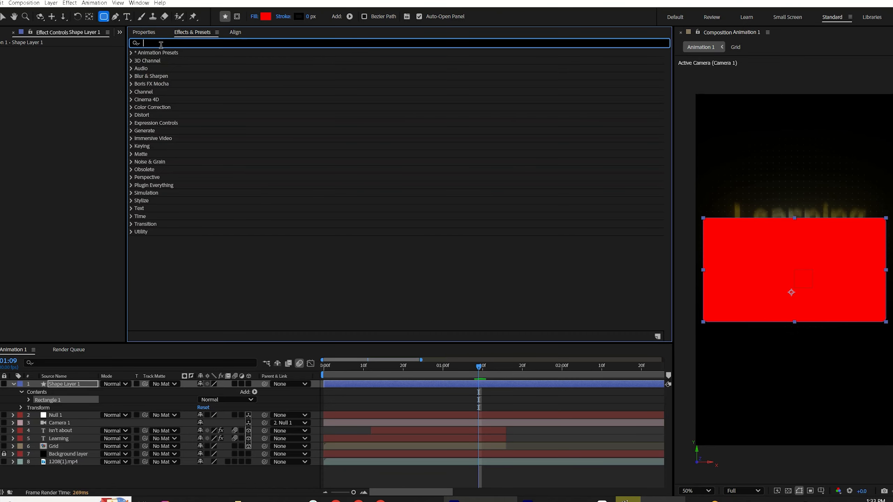
{"action": "type", "text": "4"}
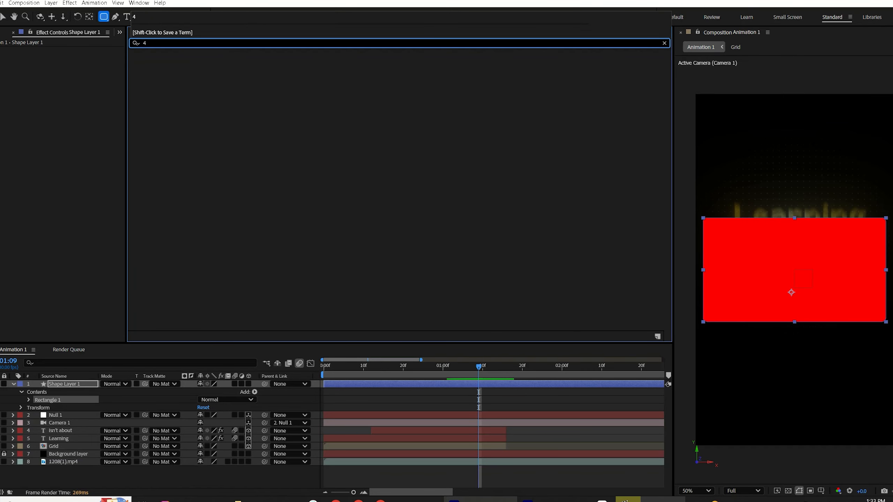
{"action": "double_click", "coordinate": [173, 107]}
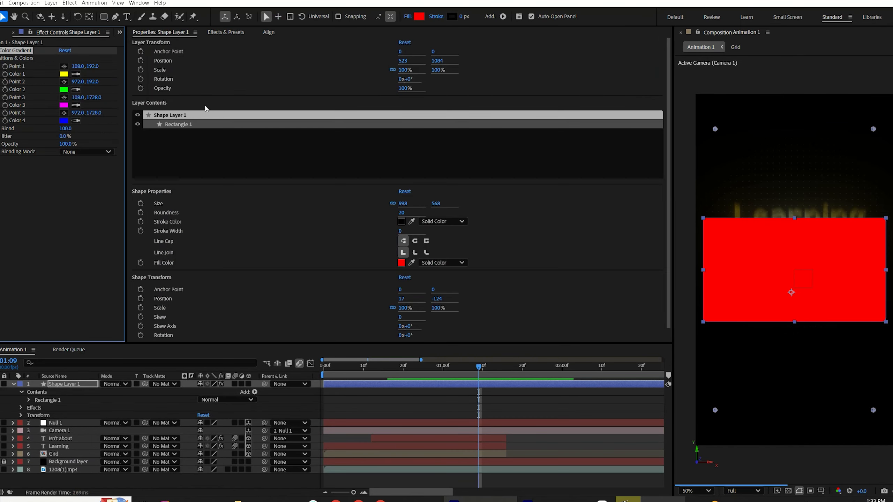
Step: Set the gradient's Color 4 to black
{"action": "left_click", "coordinate": [63, 120]}
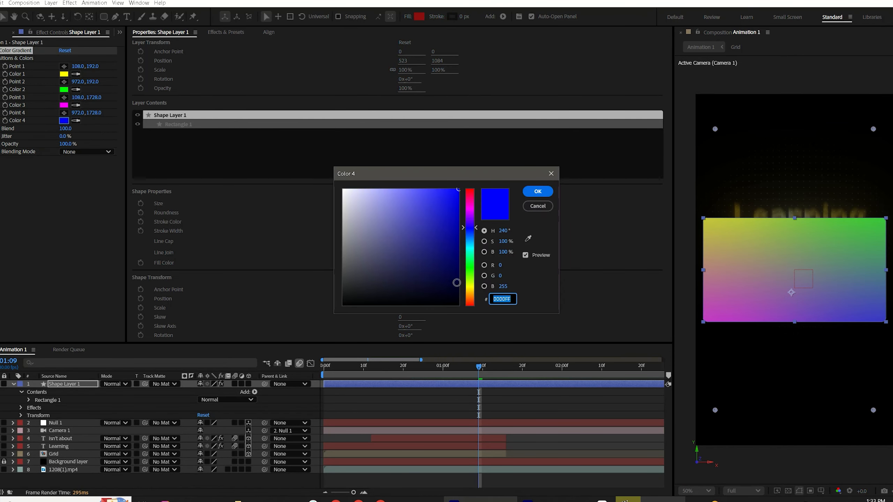
{"action": "left_click_drag", "start_coordinate": [457, 285], "coordinate": [461, 310]}
{"action": "left_click", "coordinate": [537, 192]}
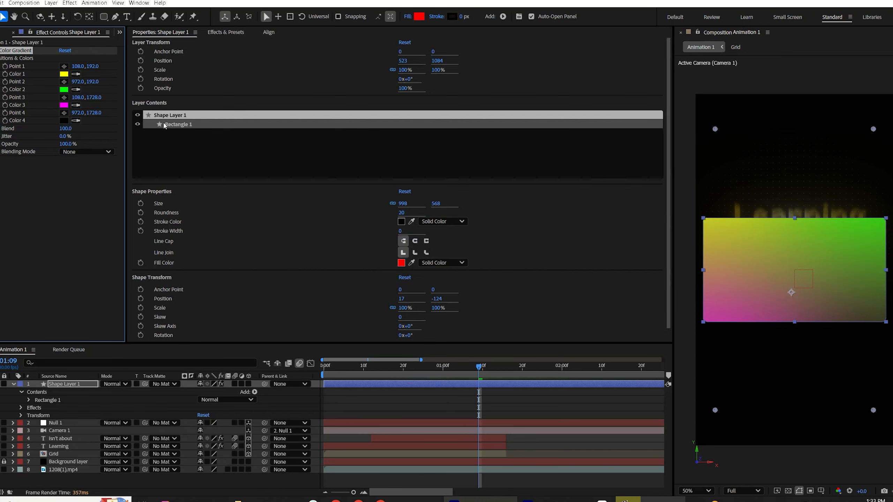
Step: Recolor the 4-Color Gradient colors to dark red, red and black shades matching the reference video
{"action": "left_click", "coordinate": [63, 105]}
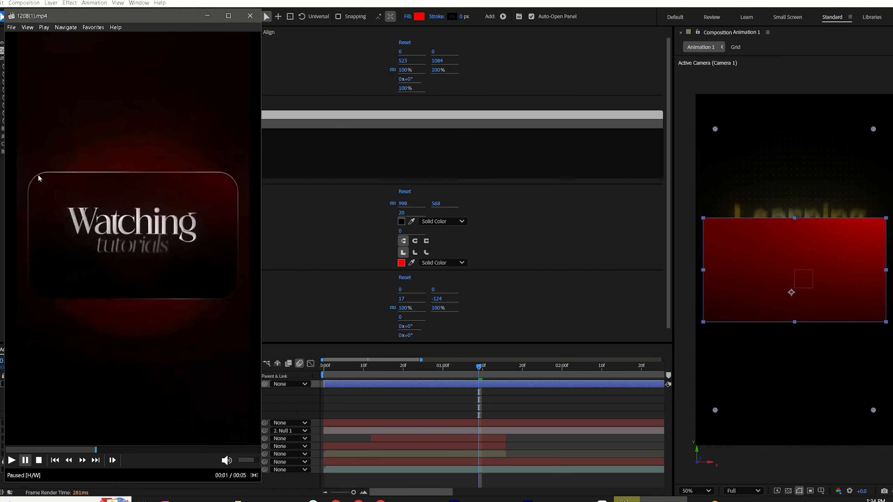
{"action": "left_click", "coordinate": [481, 386]}
Step: Reposition the four gradient points around the rounded rectangle's corners and edges
{"action": "left_click", "coordinate": [64, 67]}
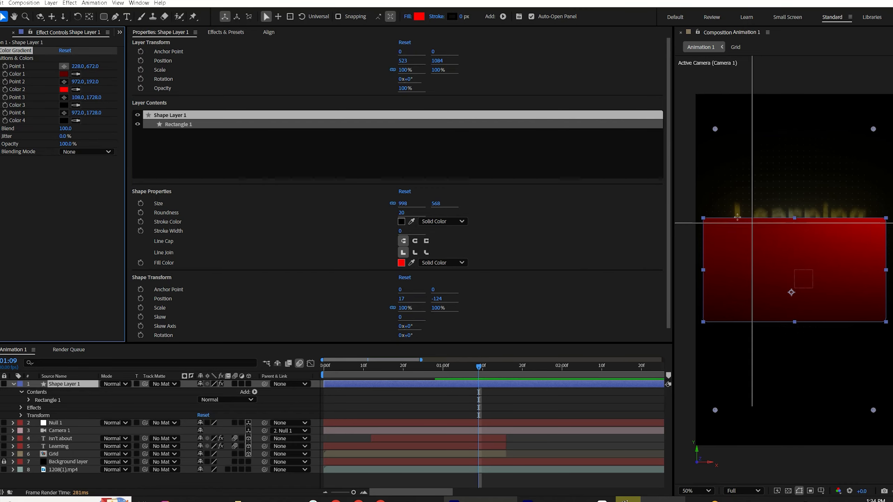
{"action": "left_click", "coordinate": [680, 191]}
{"action": "left_click", "coordinate": [64, 82]}
{"action": "left_click", "coordinate": [892, 189]}
{"action": "left_click", "coordinate": [64, 98]}
{"action": "left_click", "coordinate": [732, 296]}
{"action": "left_click", "coordinate": [64, 113]}
{"action": "left_click", "coordinate": [863, 296]}
{"action": "left_click_drag", "start_coordinate": [863, 295], "coordinate": [858, 287]}
{"action": "left_click_drag", "start_coordinate": [732, 296], "coordinate": [749, 289]}
{"action": "left_click_drag", "start_coordinate": [892, 189], "coordinate": [892, 165]}
Step: Set the rectangle path's Roundness to 100
{"action": "left_click", "coordinate": [88, 481]}
{"action": "left_click", "coordinate": [29, 401]}
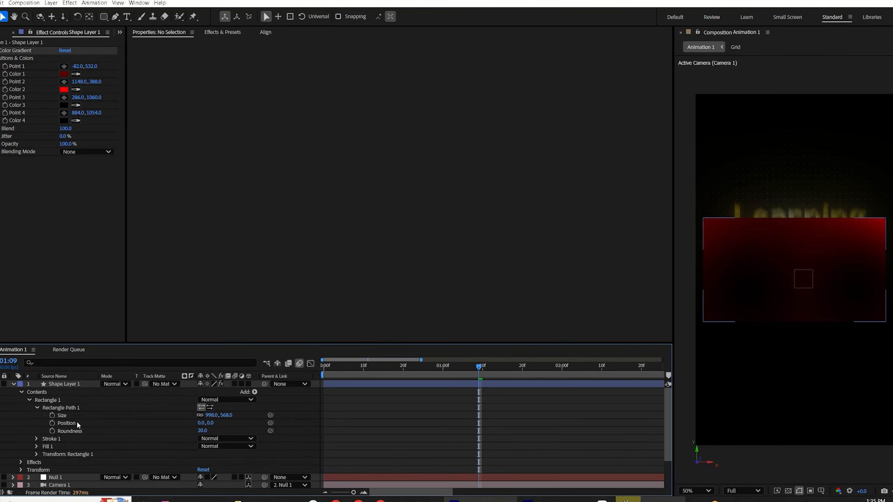
{"action": "left_click", "coordinate": [202, 431]}
{"action": "key", "text": "Return"}
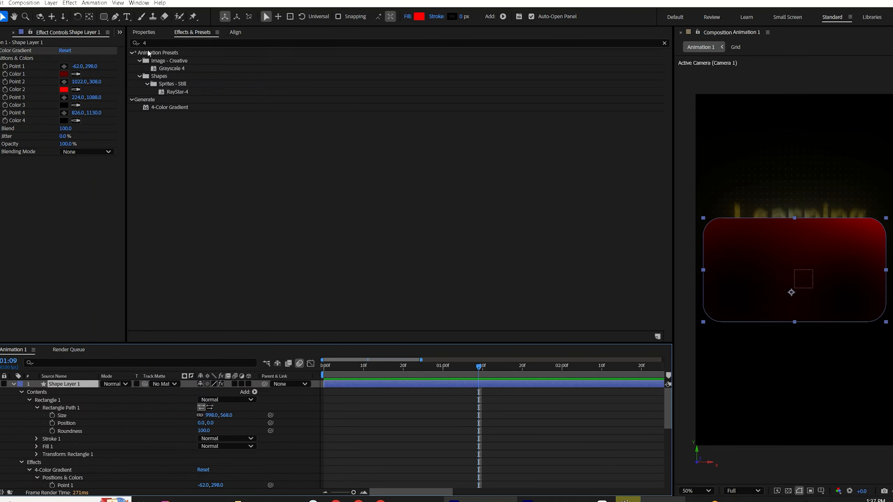
Step: Search the effects for CC Light Sweep and apply it to the shape layer
{"action": "left_click", "coordinate": [153, 43]}
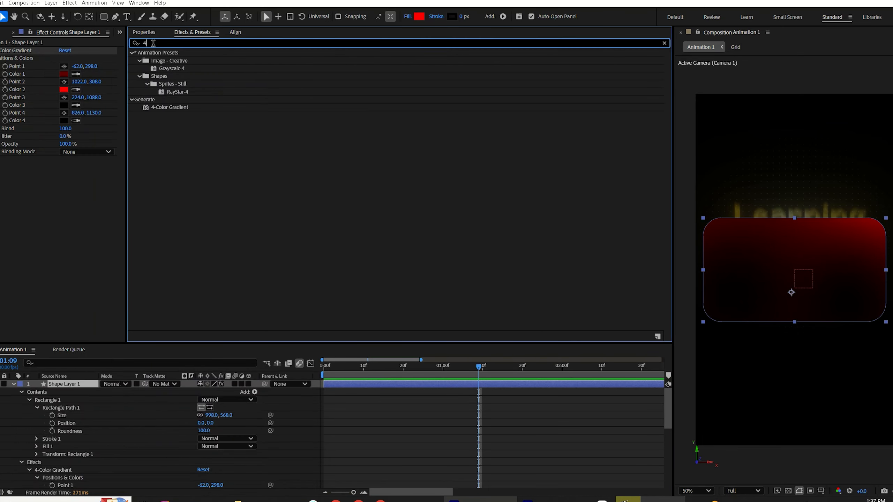
{"action": "type", "text": "cc l"}
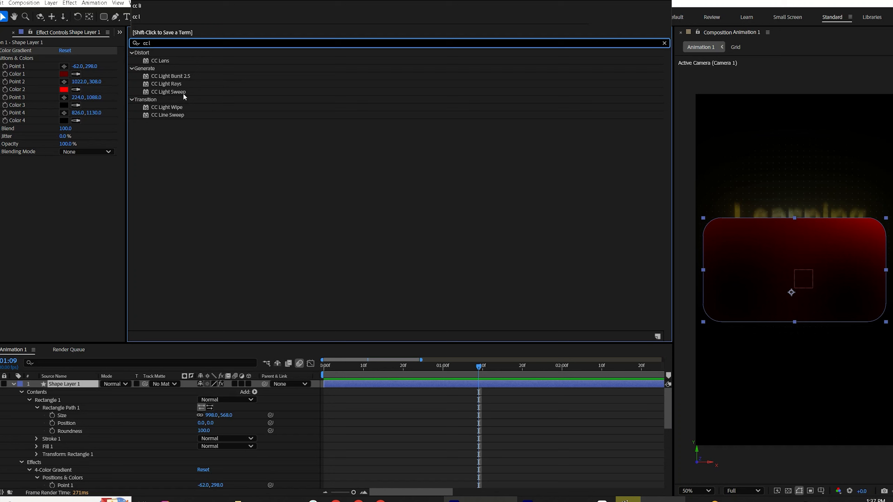
{"action": "double_click", "coordinate": [183, 92]}
{"action": "left_click", "coordinate": [17, 160]}
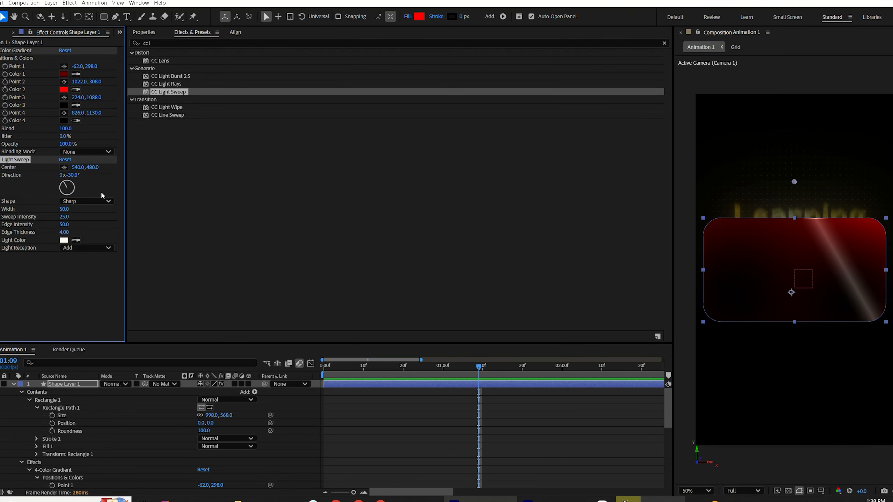
Step: Set the Light Sweep Width to 1000 and Sweep Intensity to 5
{"action": "left_click", "coordinate": [65, 209]}
{"action": "type", "text": "1000"}
{"action": "key", "text": "Return"}
{"action": "left_click", "coordinate": [62, 217]}
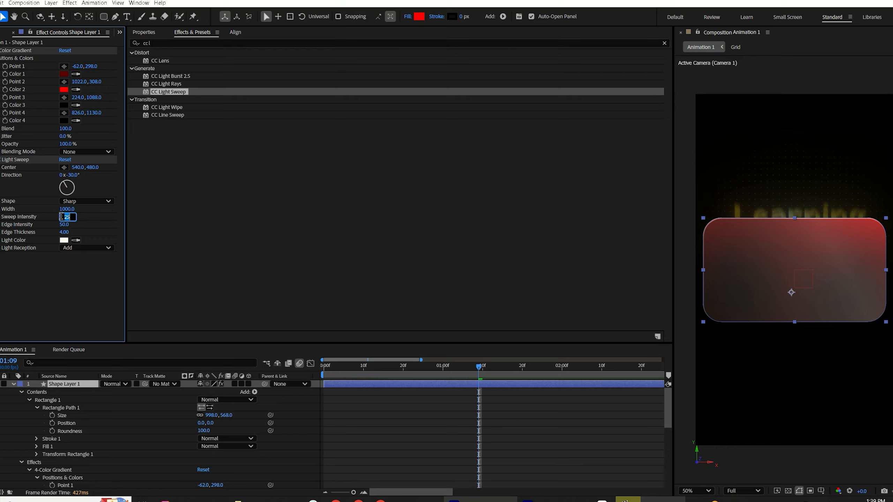
{"action": "type", "text": "5"}
{"action": "key", "text": "Return"}
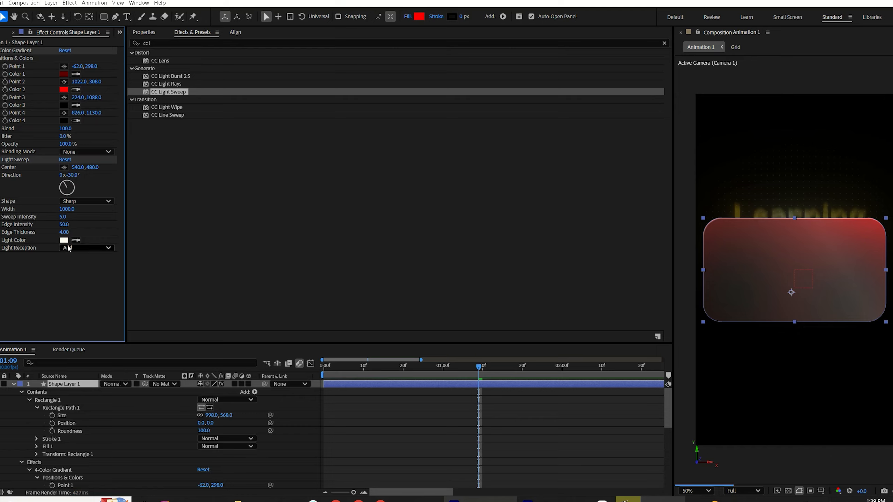
Step: Set the Light Sweep Edge Intensity to 80 and Edge Thickness to 2
{"action": "left_click", "coordinate": [66, 225]}
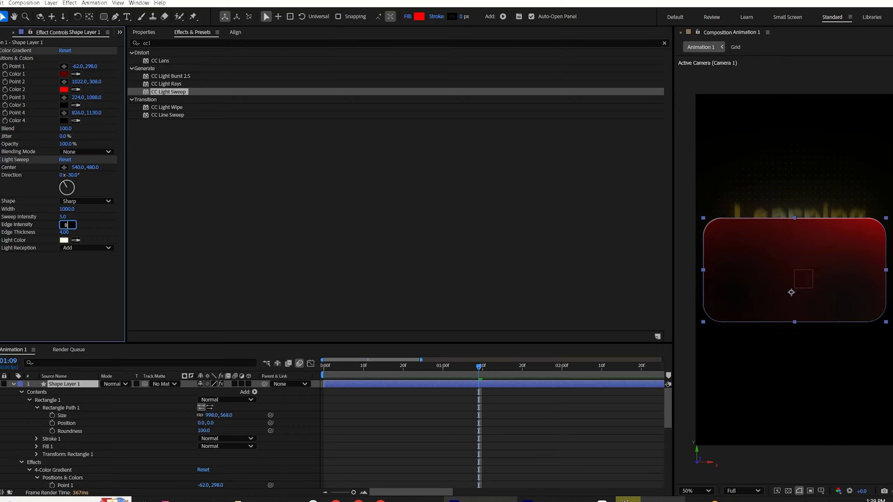
{"action": "key", "text": "Return"}
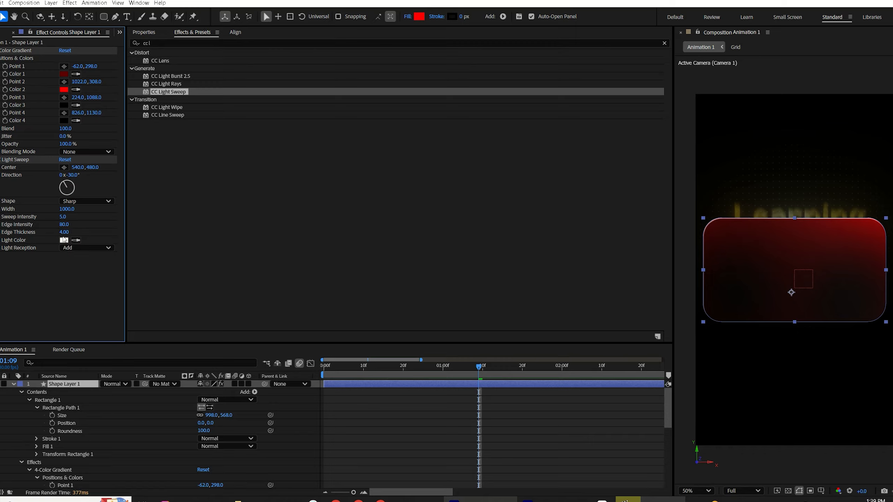
{"action": "left_click", "coordinate": [63, 233]}
{"action": "key", "text": "Return"}
Step: Set the Light Sweep Direction to 45° and compare the card with the reference video
{"action": "left_click", "coordinate": [70, 176]}
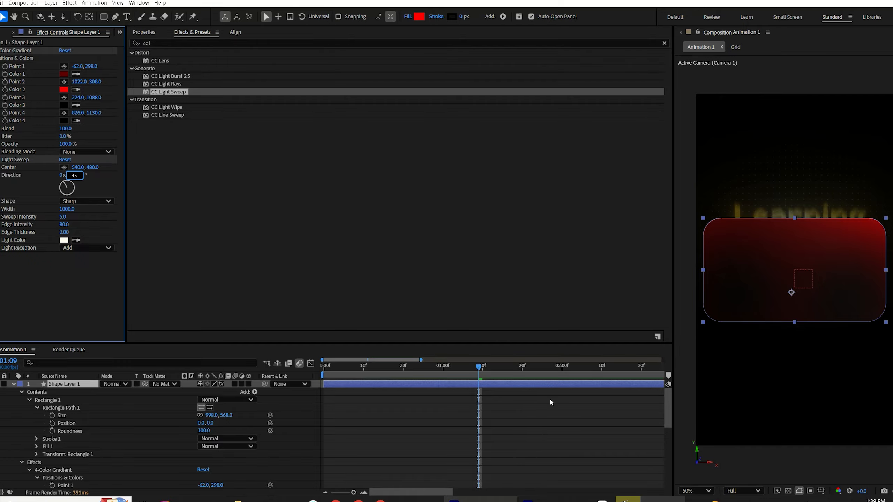
{"action": "left_click", "coordinate": [538, 435]}
{"action": "left_click", "coordinate": [650, 500]}
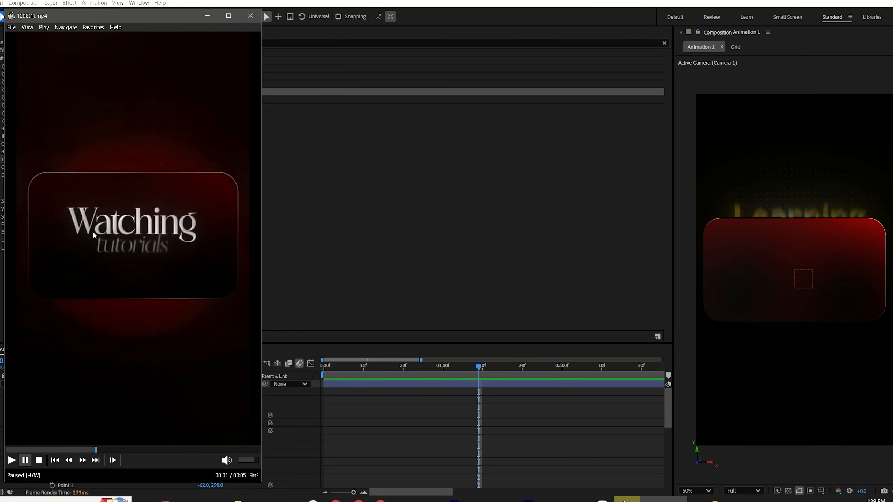
{"action": "left_click", "coordinate": [507, 438]}
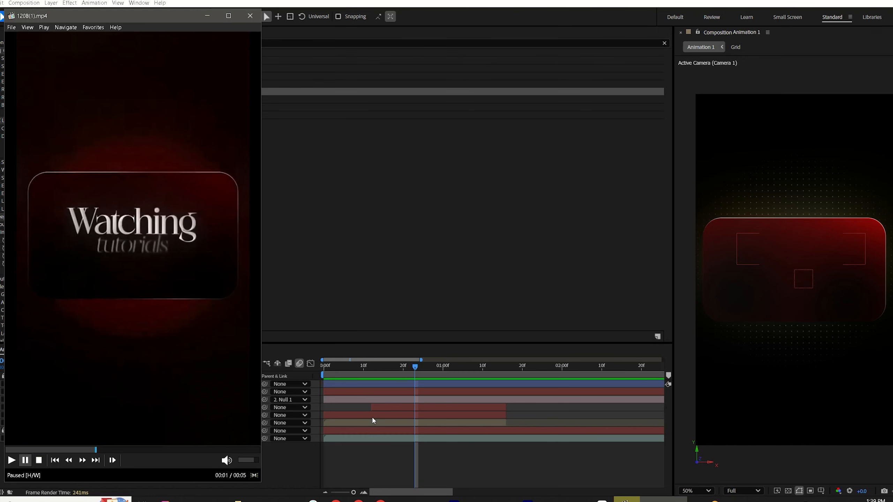
Step: Duplicate the Learning text layer, move the copy to the top of the stack, and clear its opacity keyframes
{"action": "left_click", "coordinate": [374, 414]}
{"action": "key", "text": "ctrl+d"}
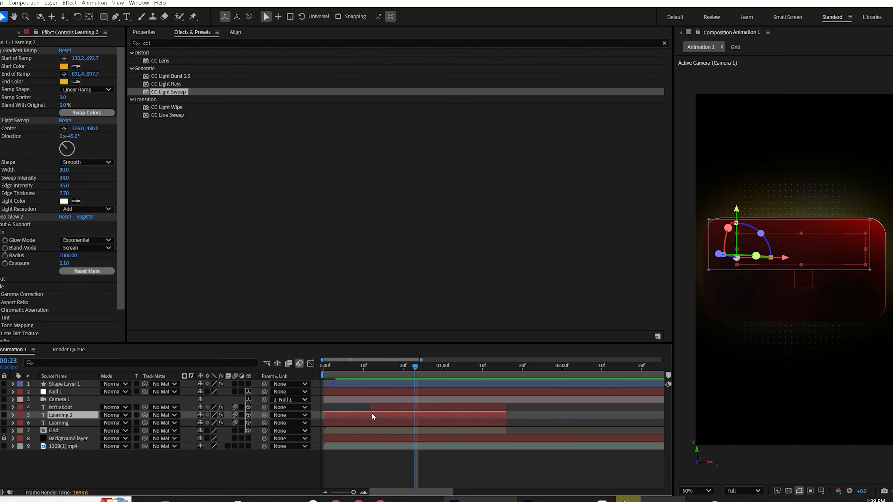
{"action": "left_click_drag", "start_coordinate": [86, 416], "coordinate": [92, 382]}
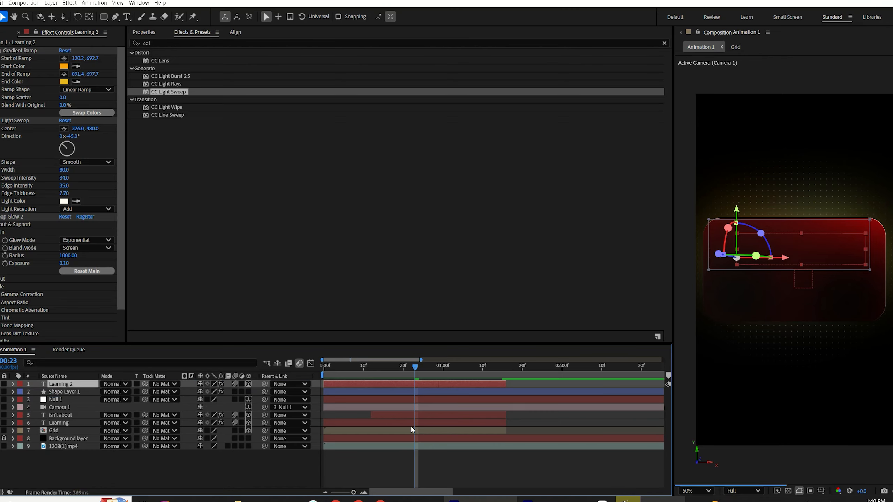
{"action": "key", "text": "t"}
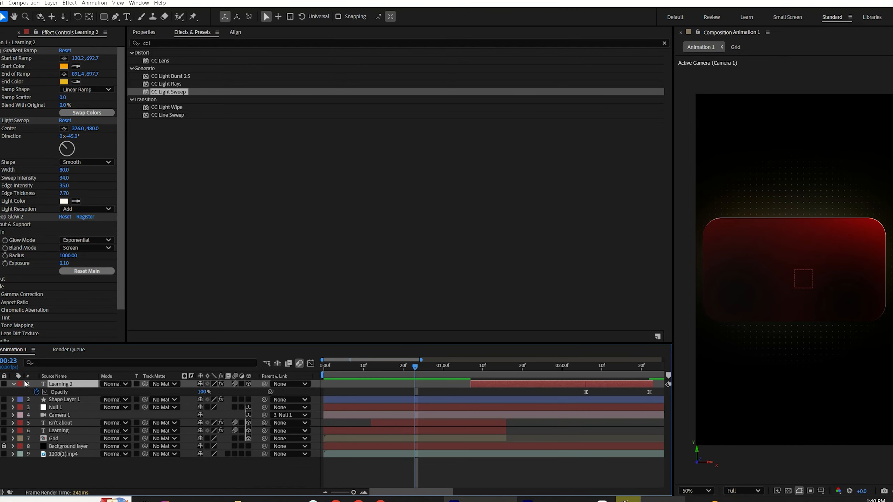
{"action": "left_click", "coordinate": [37, 392]}
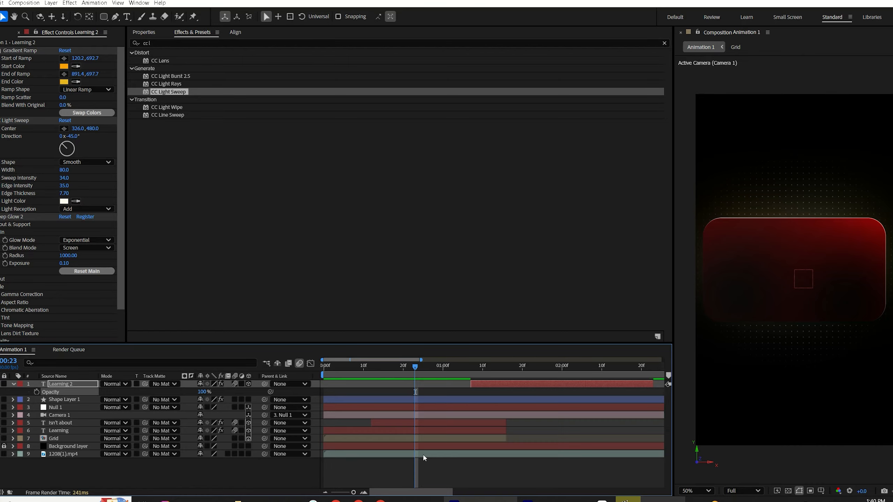
{"action": "key", "text": "t"}
Step: Delete the Gradient Ramp and Light Sweep effects from the duplicated text layer
{"action": "left_click_drag", "start_coordinate": [465, 369], "coordinate": [483, 373]}
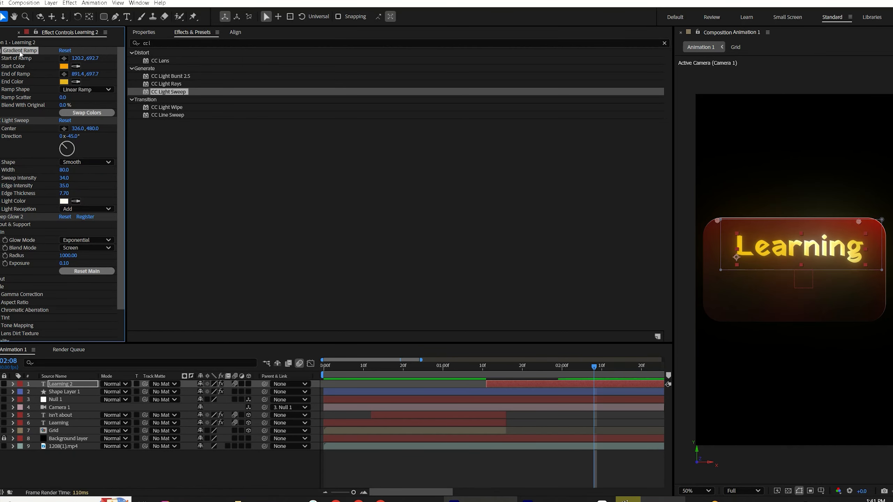
{"action": "scroll", "coordinate": [21, 66], "scroll_direction": "down", "scroll_amount": 3}
{"action": "left_click", "coordinate": [12, 51]}
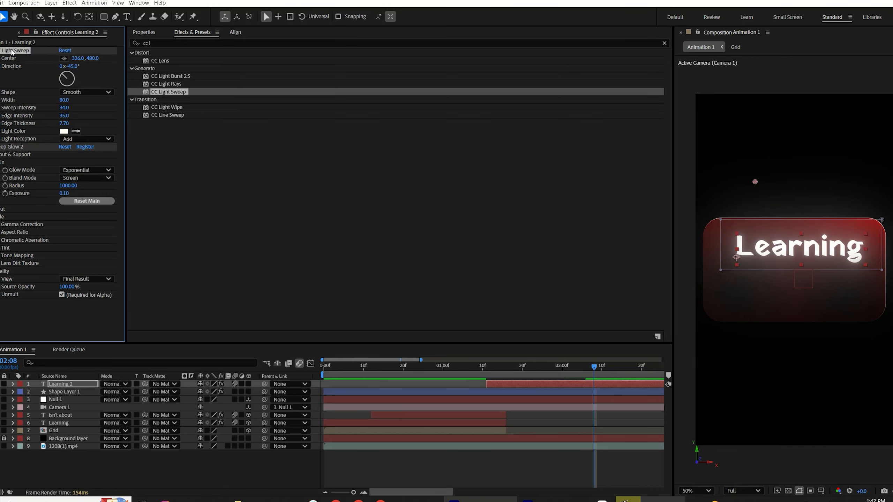
{"action": "key", "text": "Delete"}
Step: Retype the duplicated text as "Watching"
{"action": "double_click", "coordinate": [542, 384]}
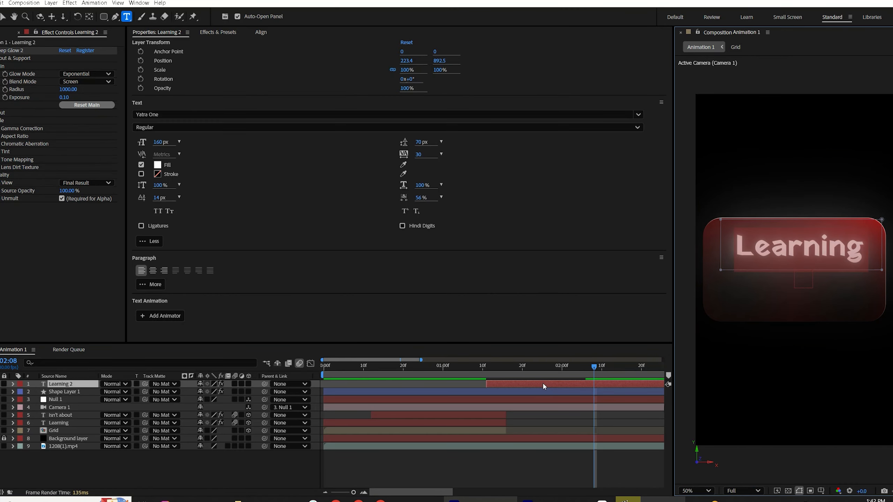
{"action": "type", "text": "Watchi"}
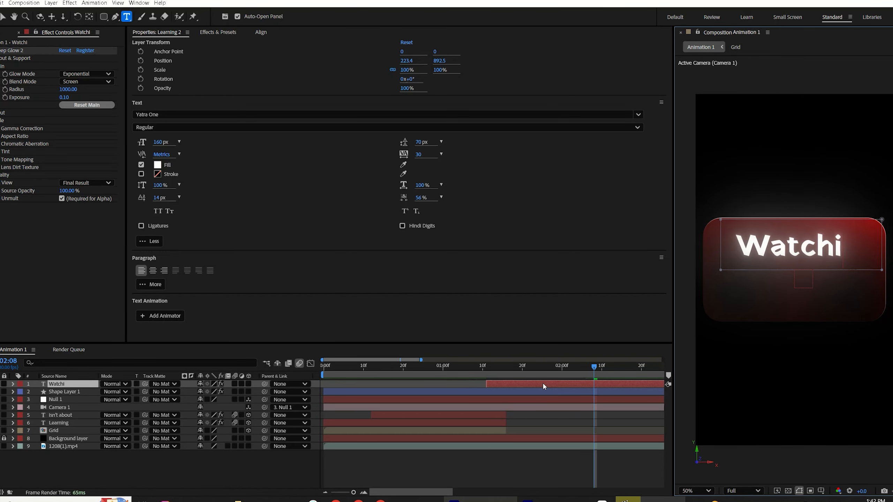
{"action": "type", "text": "ng"}
Step: Change the Watching text's font to Great Vibes
{"action": "left_click", "coordinate": [155, 114]}
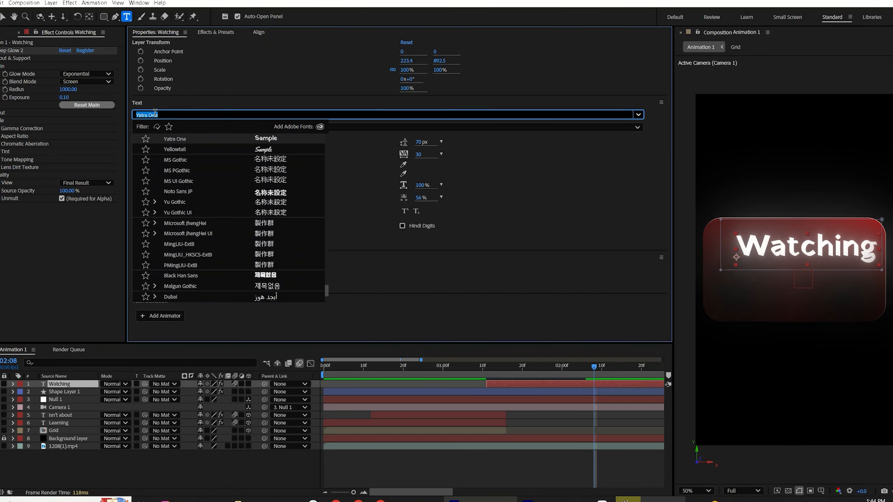
{"action": "type", "text": "great"}
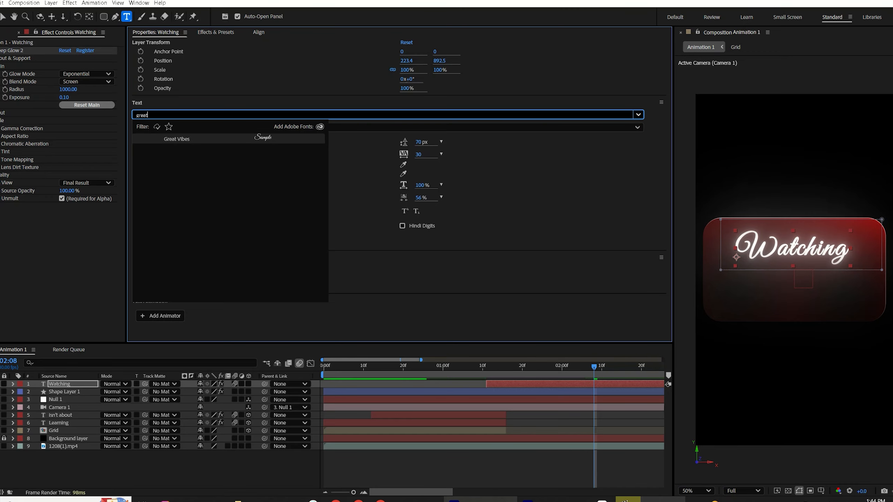
{"action": "key", "text": "Return"}
Step: Duplicate the Watching layer and shift the copy down below the original
{"action": "key", "text": "ctrl+d"}
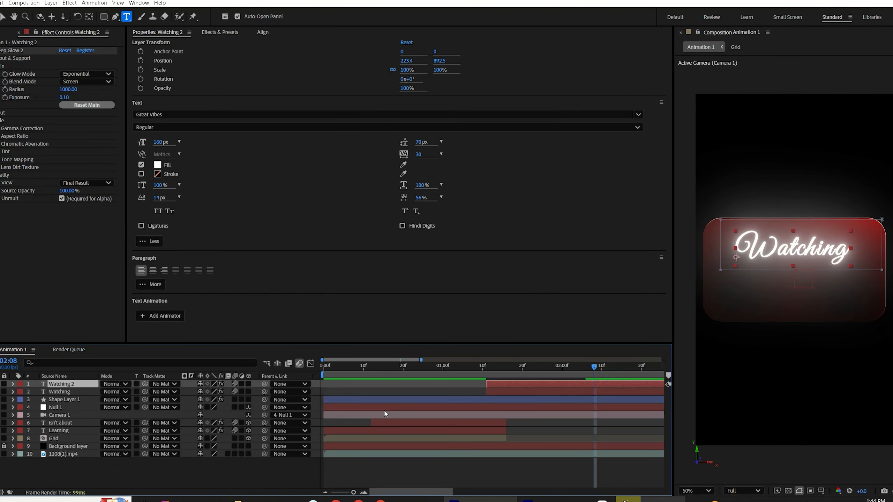
{"action": "key", "text": "p"}
{"action": "left_click_drag", "start_coordinate": [216, 392], "coordinate": [269, 392]}
{"action": "key", "text": "p"}
Step: Retype the copy as "tutorials" and nudge it into place beneath Watching
{"action": "double_click", "coordinate": [496, 386]}
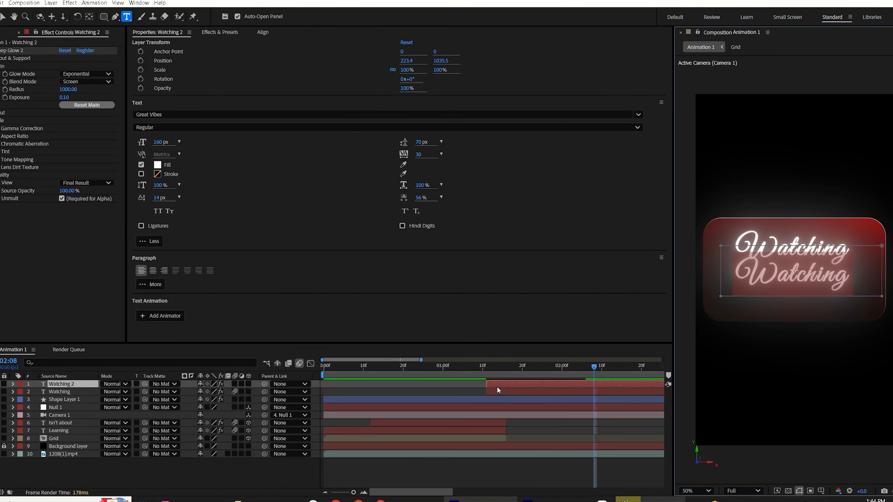
{"action": "type", "text": "tutorials"}
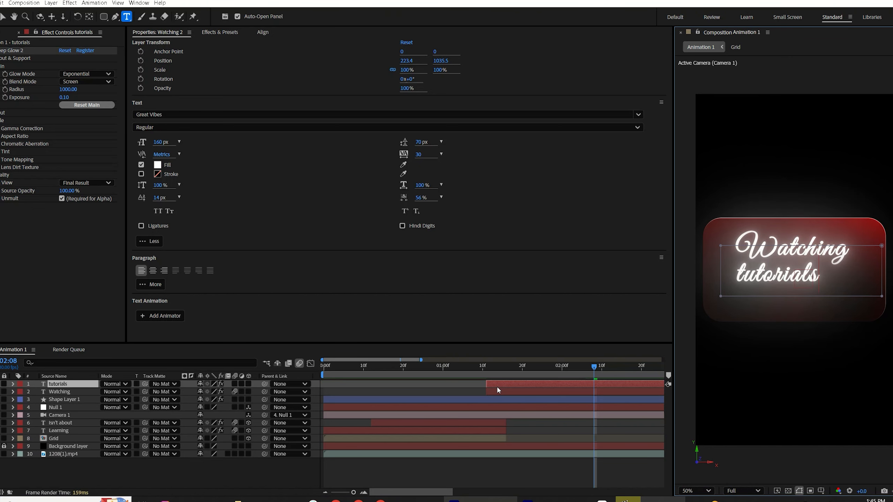
{"action": "left_click_drag", "start_coordinate": [809, 271], "coordinate": [809, 284]}
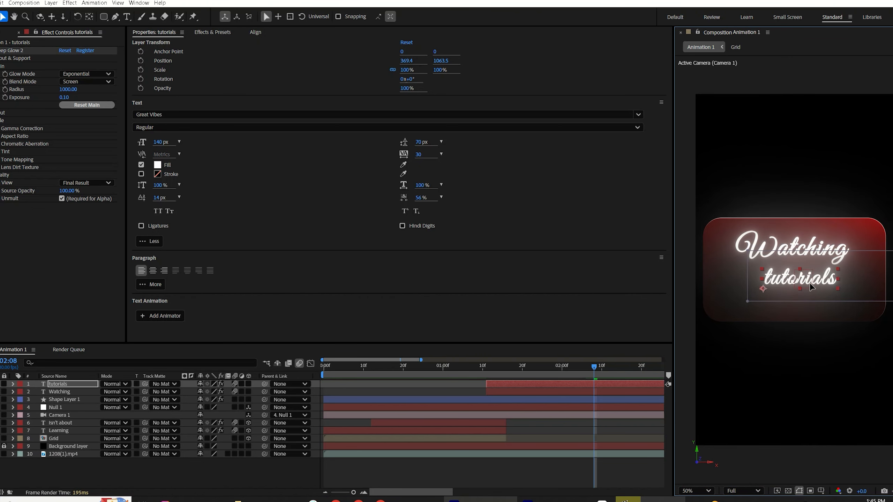
{"action": "key", "text": "shift+Down"}
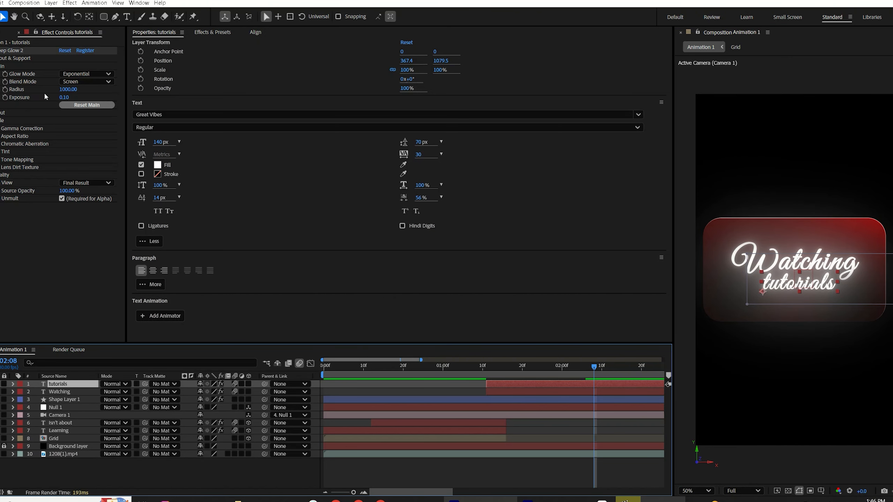
Step: Set the Deep Glow radius to 100 on the tutorials and Watching text layers
{"action": "left_click", "coordinate": [68, 89]}
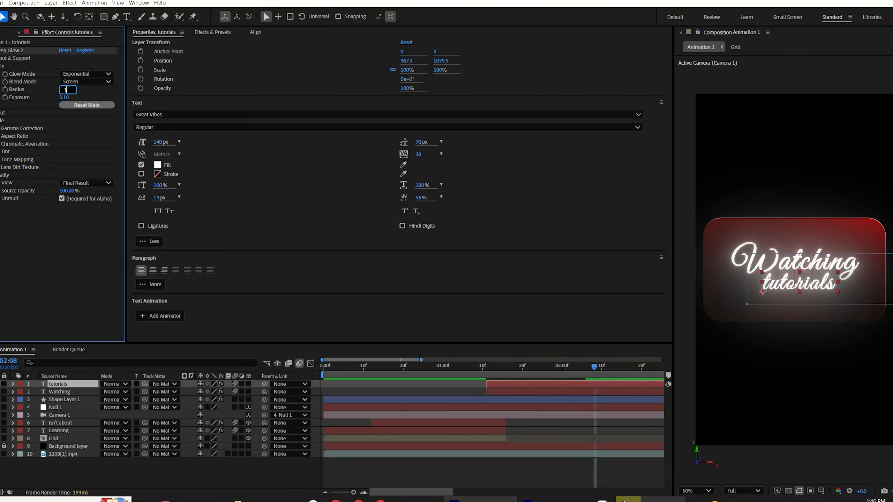
{"action": "type", "text": "1000"}
{"action": "left_click", "coordinate": [515, 390]}
{"action": "left_click", "coordinate": [70, 90]}
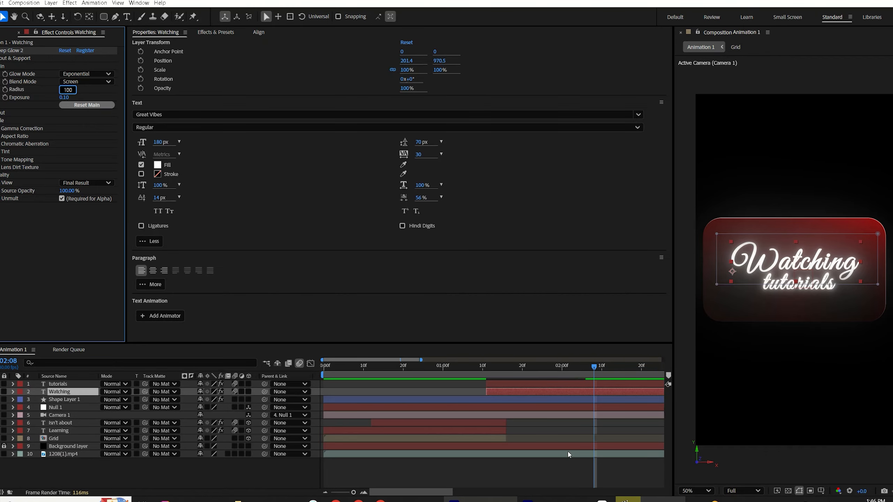
Step: Compare the title card with the reference video in the media player
{"action": "left_click", "coordinate": [554, 463]}
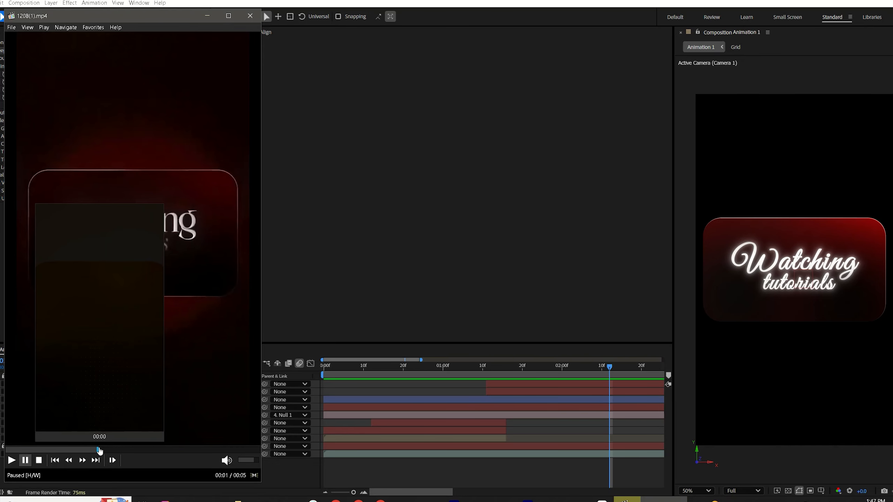
{"action": "left_click", "coordinate": [107, 450]}
{"action": "left_click", "coordinate": [297, 14]}
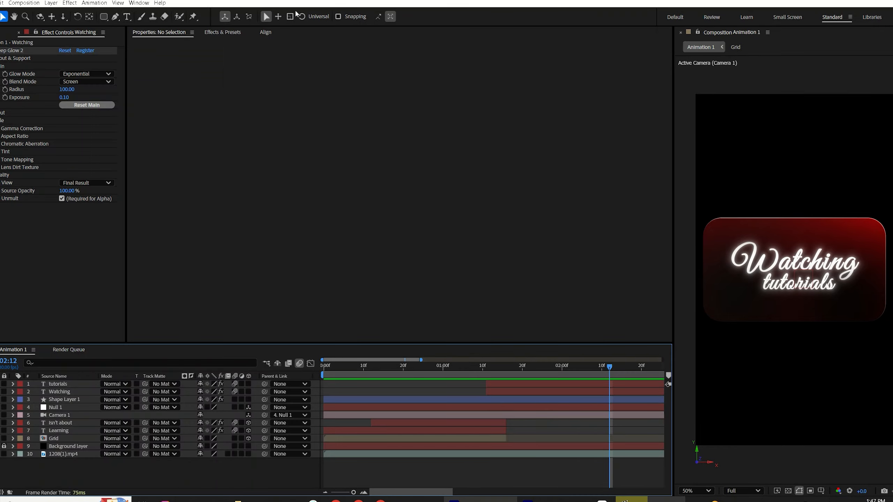
Step: Draw a large ellipse shape layer with the Ellipse tool and center it in the composition
{"action": "left_click_drag", "start_coordinate": [106, 17], "coordinate": [148, 36]}
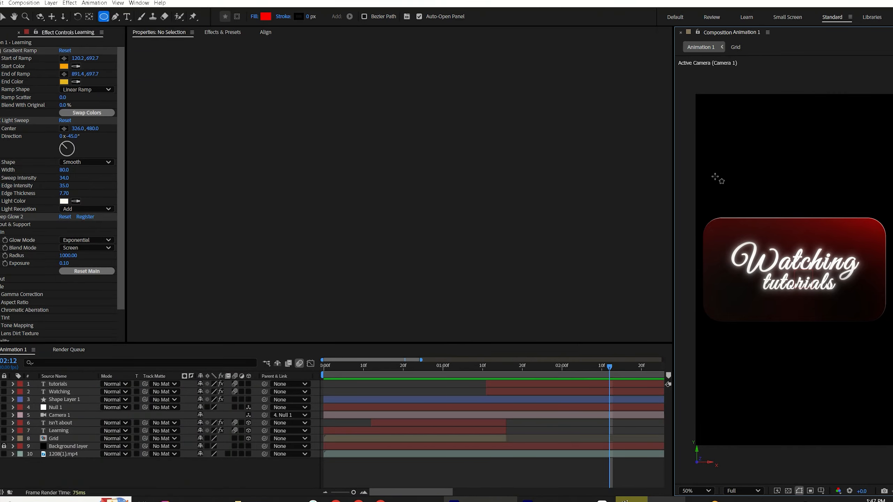
{"action": "left_click_drag", "start_coordinate": [705, 159], "coordinate": [785, 349]}
{"action": "left_click", "coordinate": [269, 32]}
{"action": "left_click", "coordinate": [179, 62]}
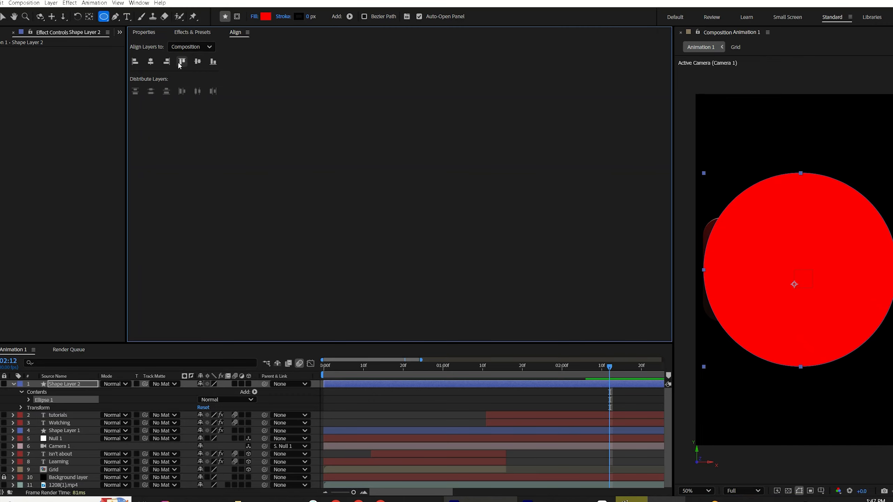
Step: Move the ellipse layer beneath the card shape layer and change its fill color to dark red 430000
{"action": "left_click", "coordinate": [153, 65]}
{"action": "left_click_drag", "start_coordinate": [70, 384], "coordinate": [82, 434]}
{"action": "left_click", "coordinate": [266, 16]}
{"action": "left_click_drag", "start_coordinate": [436, 220], "coordinate": [460, 274]}
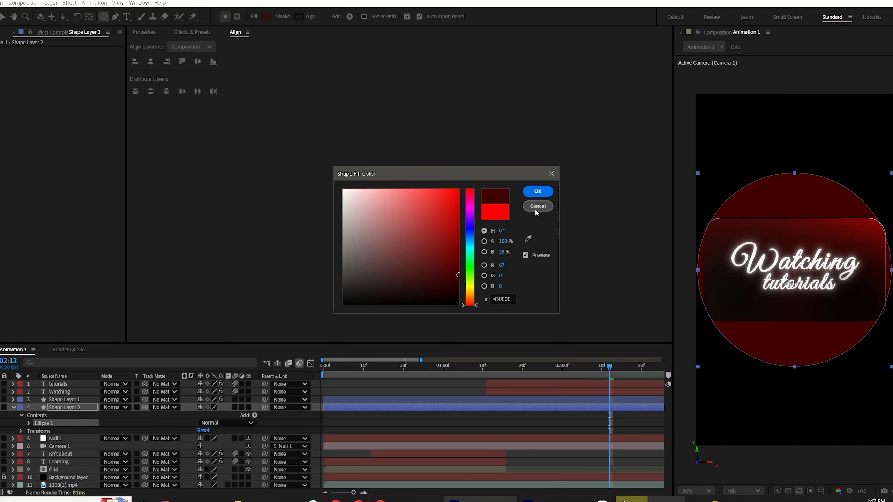
{"action": "left_click", "coordinate": [538, 192]}
Step: Set the ellipse layer's opacity to 70%
{"action": "key", "text": "t"}
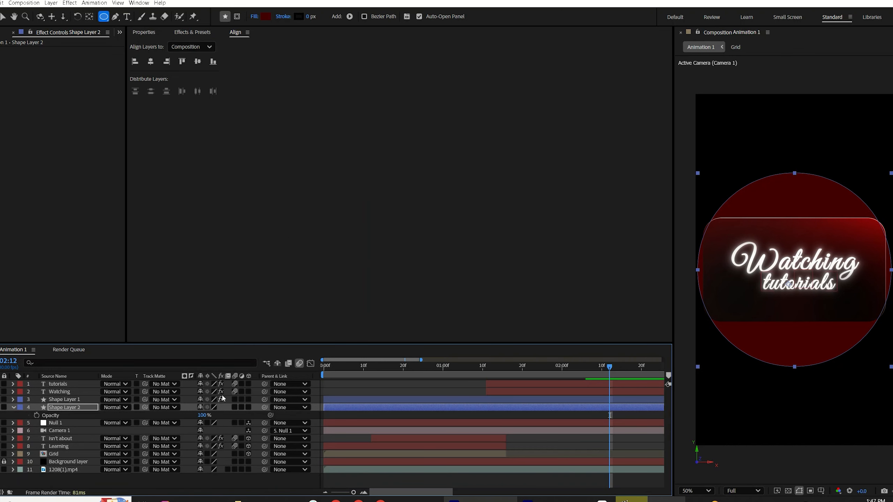
{"action": "left_click", "coordinate": [202, 415]}
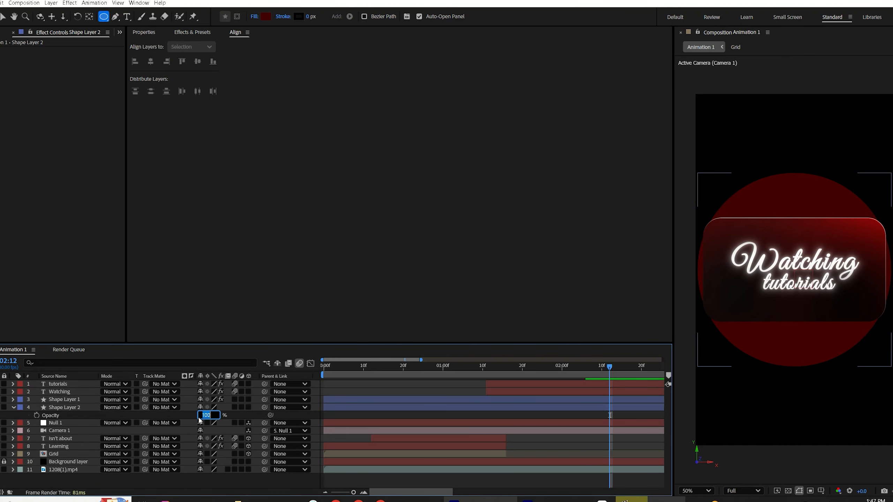
{"action": "type", "text": "70"}
{"action": "key", "text": "Return"}
Step: Apply Gaussian Blur to the ellipse layer and set its blurriness to 180
{"action": "left_click", "coordinate": [196, 35]}
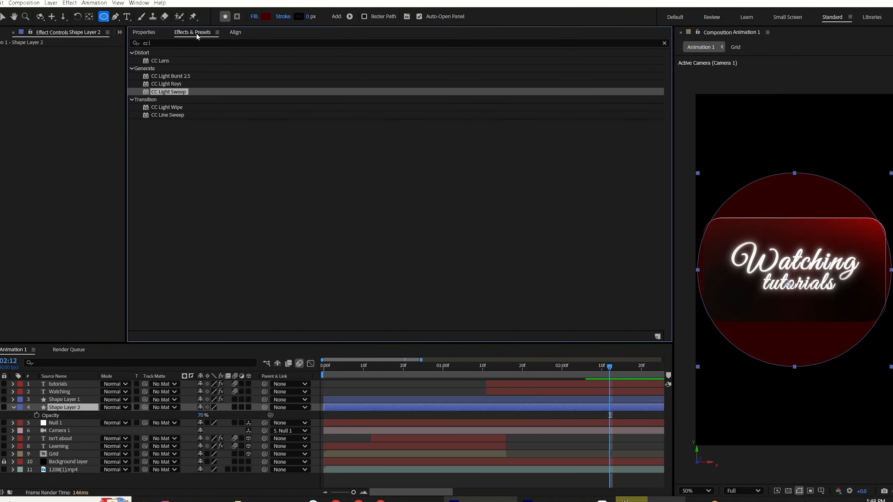
{"action": "left_click_drag", "start_coordinate": [163, 44], "coordinate": [127, 46]}
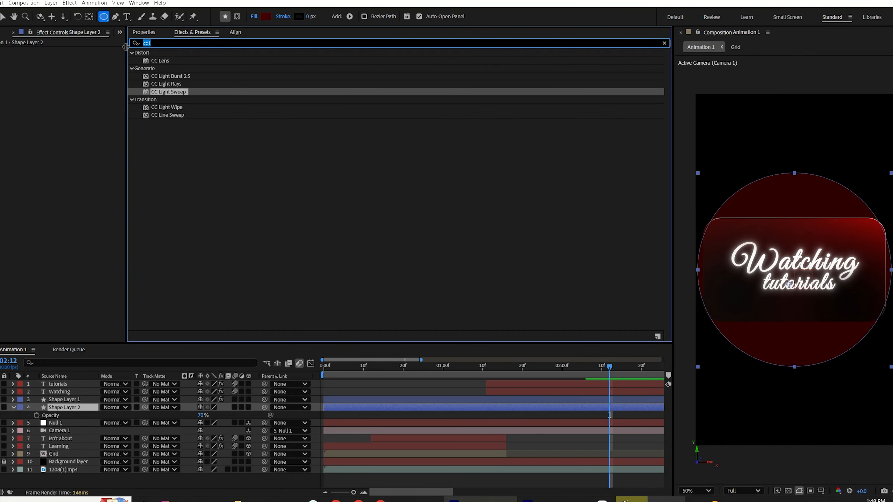
{"action": "type", "text": "gau"}
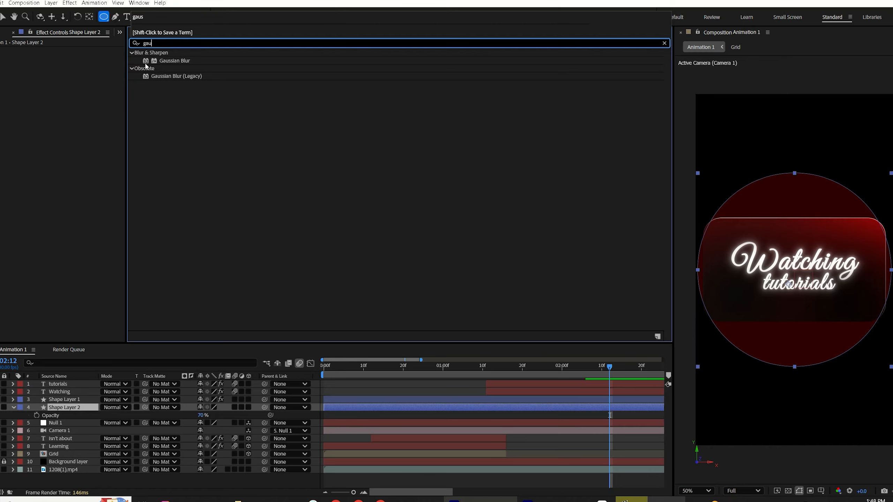
{"action": "double_click", "coordinate": [178, 61]}
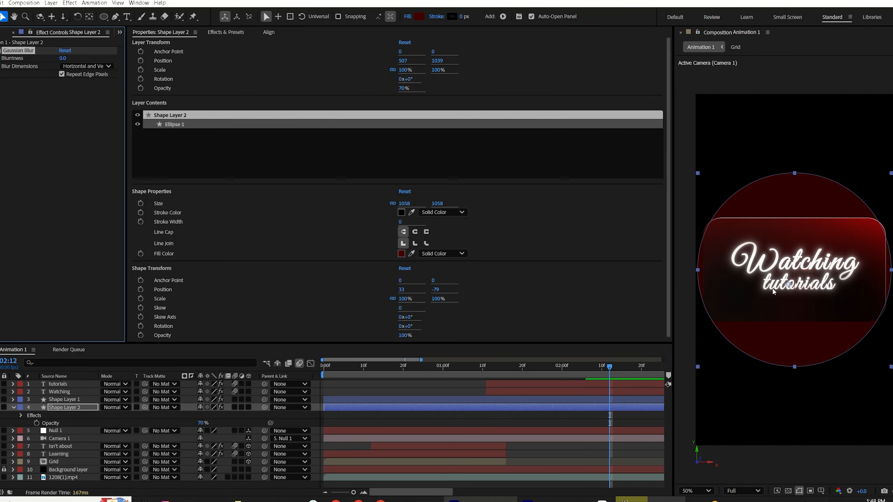
{"action": "left_click", "coordinate": [64, 59]}
{"action": "type", "text": "180"}
Step: Move the time indicator to 01:11 and select both the card and ellipse shape layers together
{"action": "left_click", "coordinate": [488, 368]}
{"action": "left_click", "coordinate": [489, 401]}
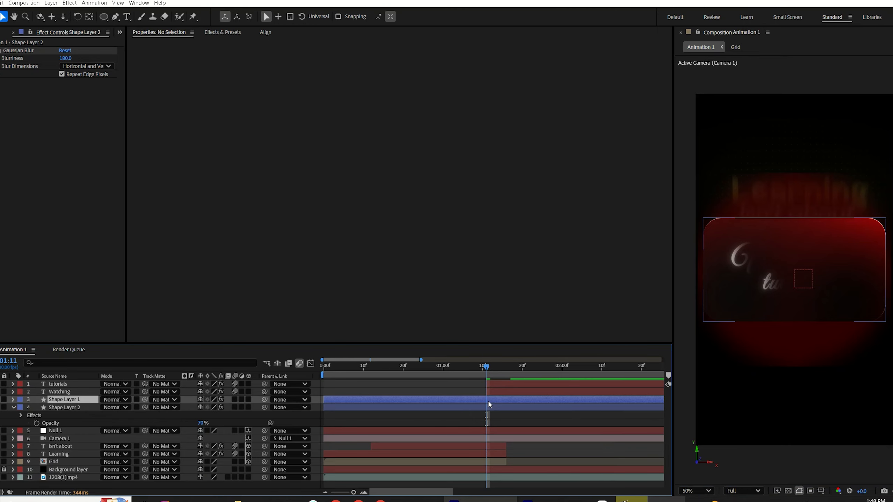
{"action": "left_click", "coordinate": [485, 407]}
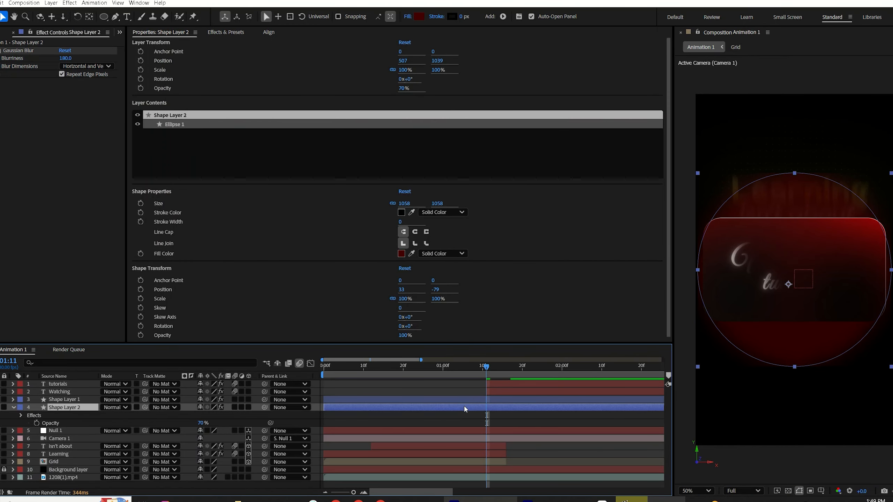
{"action": "left_click", "coordinate": [464, 399], "text": "shift"}
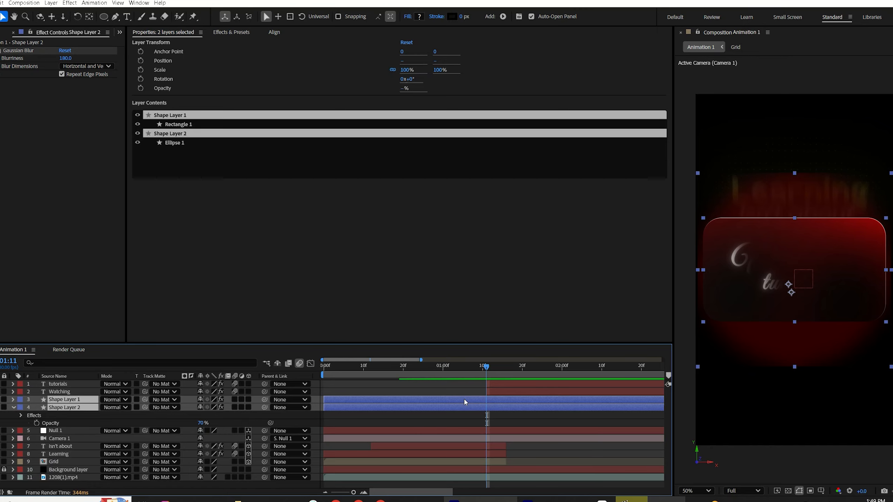
Step: Trim both shape layers to start at 01:11 and keyframe the ellipse's scale from 0% at 01:11 to 100% at 01:15
{"action": "key", "text": "alt+bracketleft"}
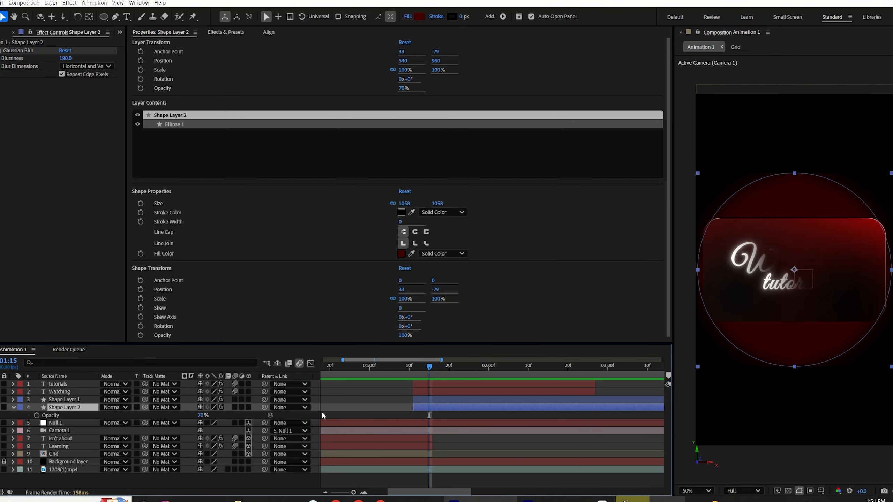
{"action": "key", "text": "equal"}
{"action": "key", "text": "equal"}
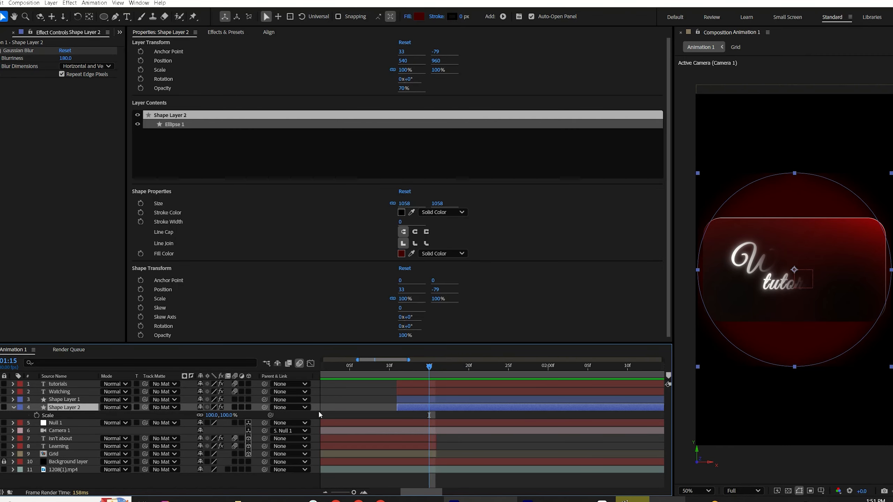
{"action": "left_click", "coordinate": [36, 415]}
{"action": "left_click", "coordinate": [374, 372]}
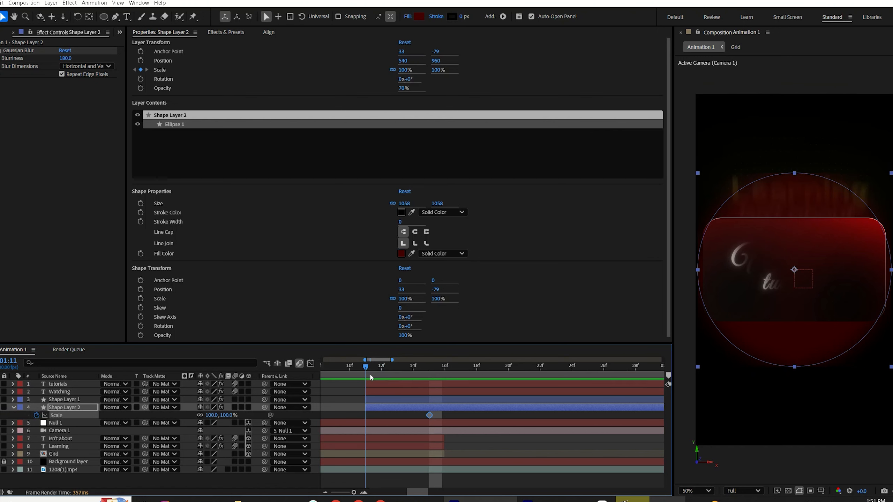
{"action": "left_click", "coordinate": [1, 415]}
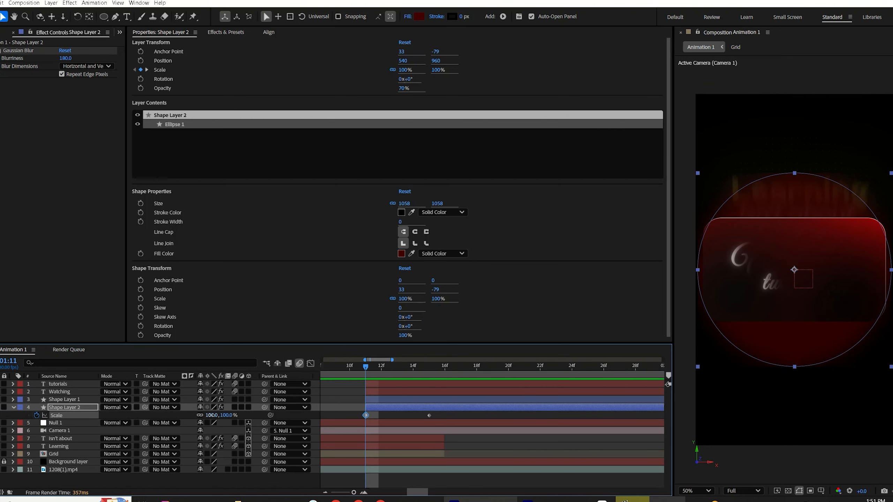
{"action": "left_click", "coordinate": [212, 416]}
{"action": "left_click", "coordinate": [340, 412]}
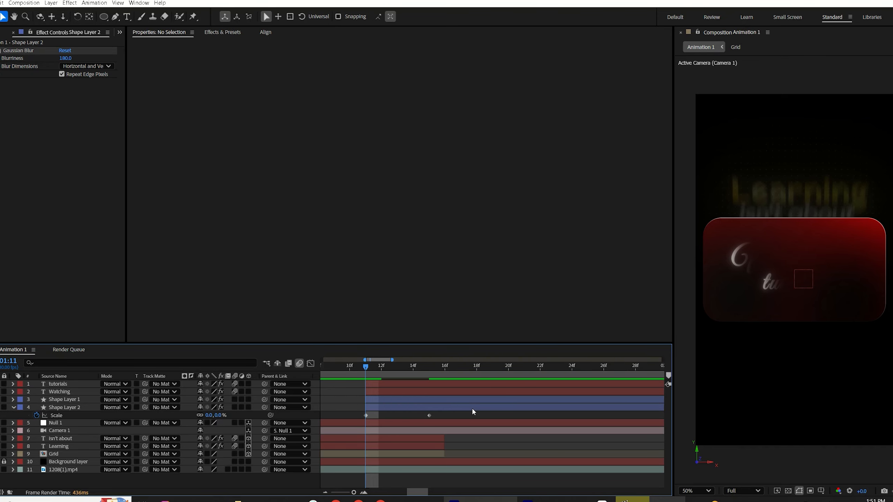
Step: Preview the animation, move the ellipse's second scale keyframe to 02:00 and set it to 120%
{"action": "key", "text": "space"}
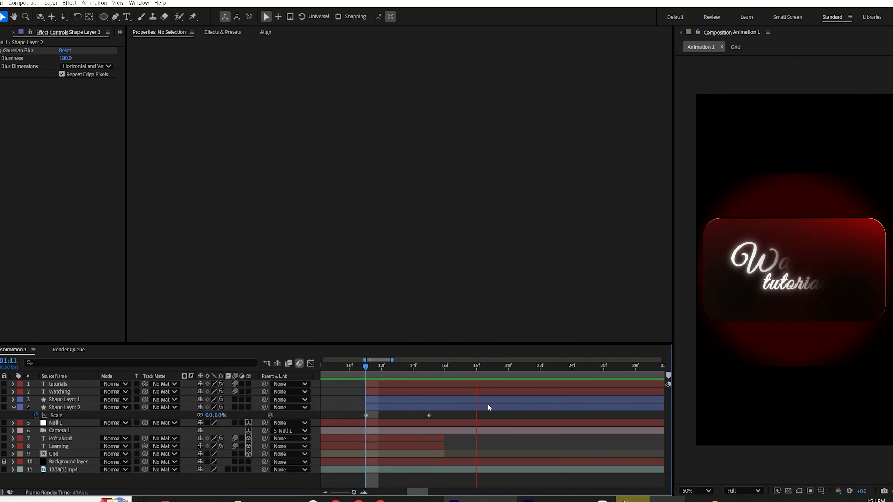
{"action": "key", "text": "space"}
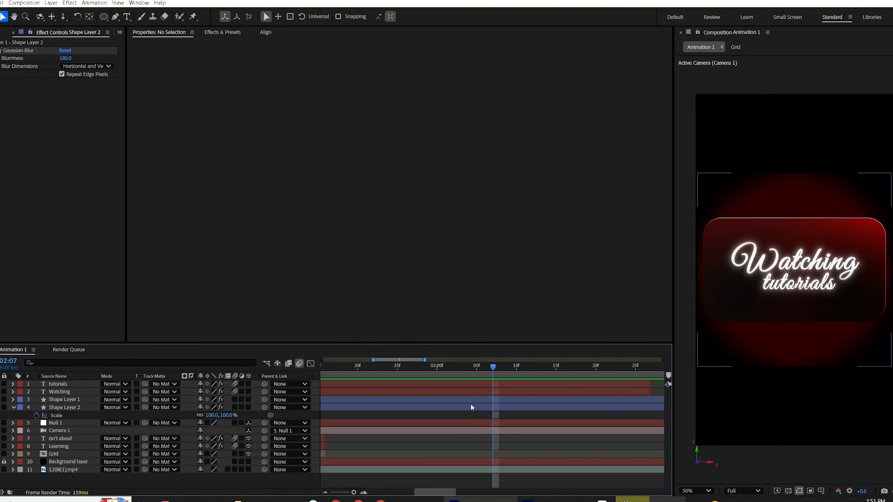
{"action": "scroll", "coordinate": [437, 382], "scroll_direction": "left", "scroll_amount": 3}
{"action": "left_click_drag", "start_coordinate": [503, 370], "coordinate": [525, 372]}
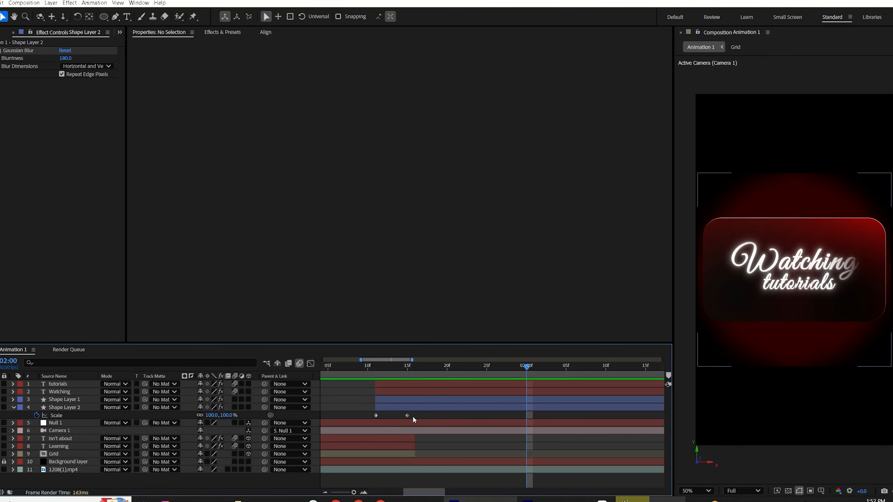
{"action": "left_click_drag", "start_coordinate": [407, 416], "coordinate": [526, 416]}
{"action": "left_click", "coordinate": [222, 416]}
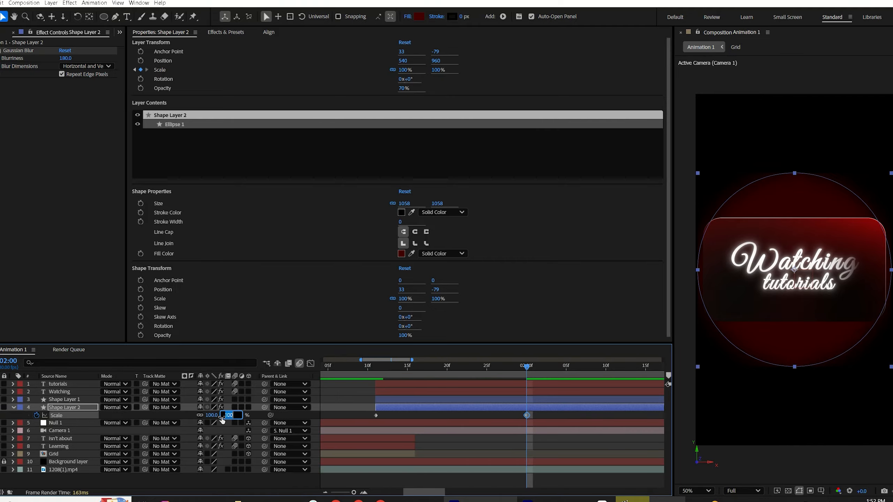
{"action": "type", "text": "120"}
{"action": "left_click", "coordinate": [515, 412]}
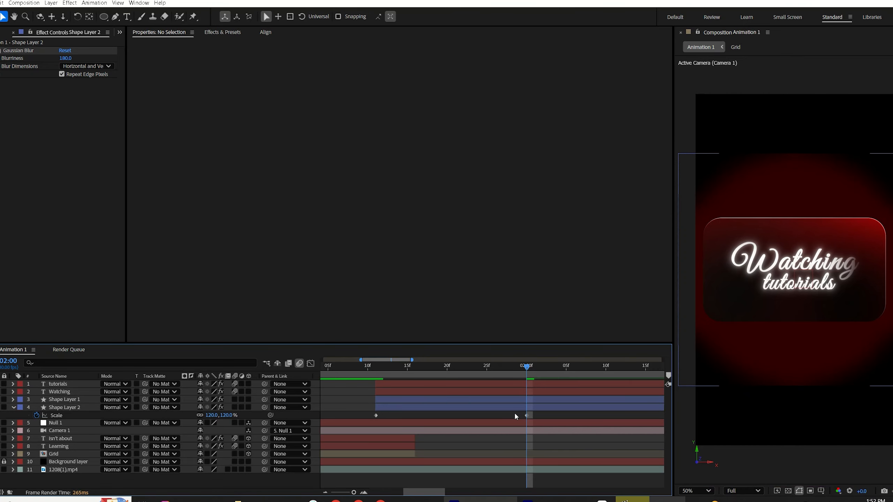
Step: Add an ellipse scale keyframe of 150% at 02:07
{"action": "left_click_drag", "start_coordinate": [527, 373], "coordinate": [582, 374]}
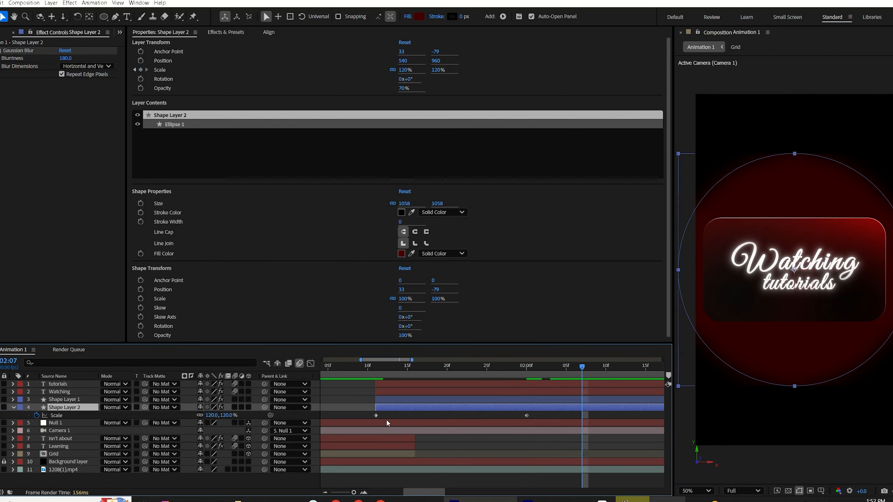
{"action": "left_click", "coordinate": [213, 415]}
{"action": "type", "text": "150"}
{"action": "left_click", "coordinate": [539, 406]}
Step: Keyframe the ellipse's opacity at 70% on 02:00 and fade it to 0% at 02:07
{"action": "key", "text": "t"}
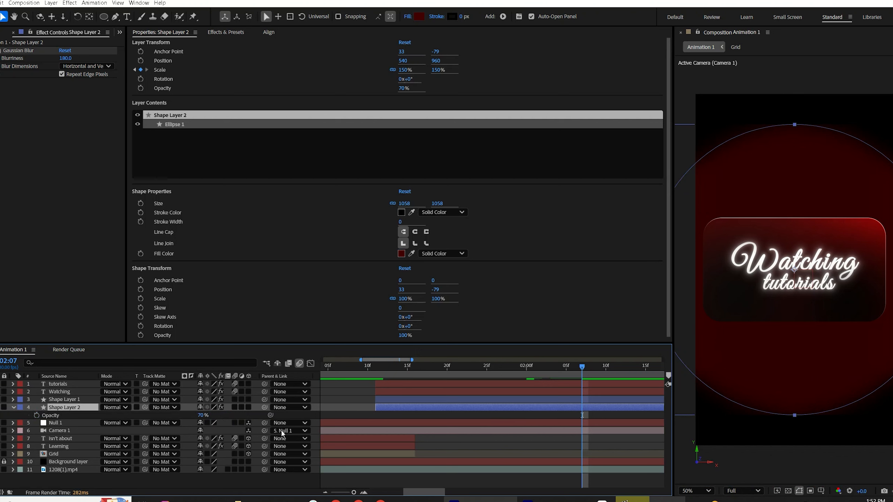
{"action": "left_click", "coordinate": [37, 416]}
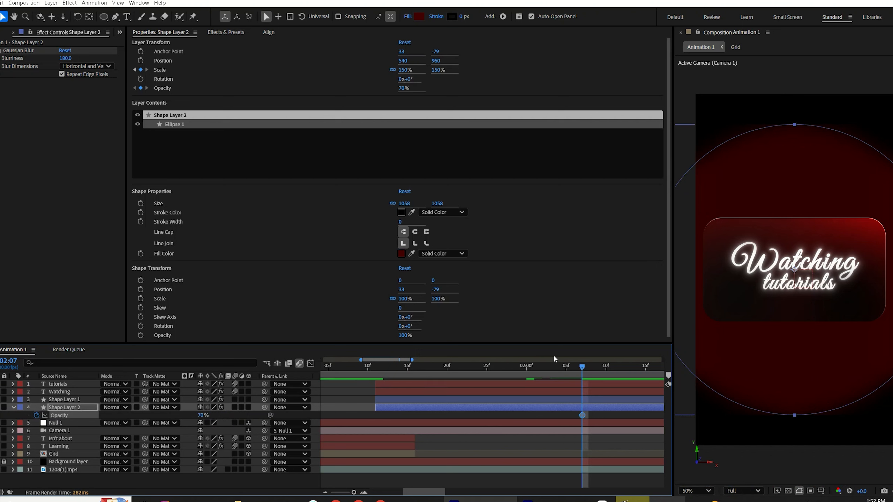
{"action": "left_click", "coordinate": [527, 368]}
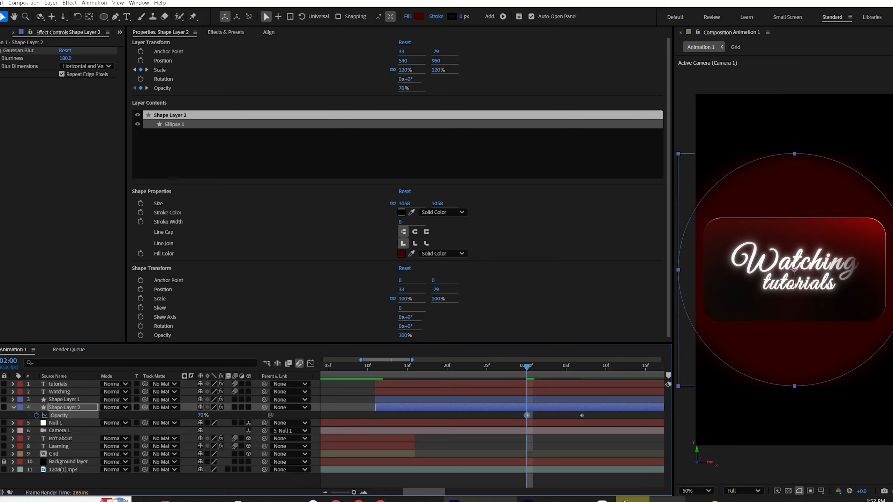
{"action": "key", "text": "k"}
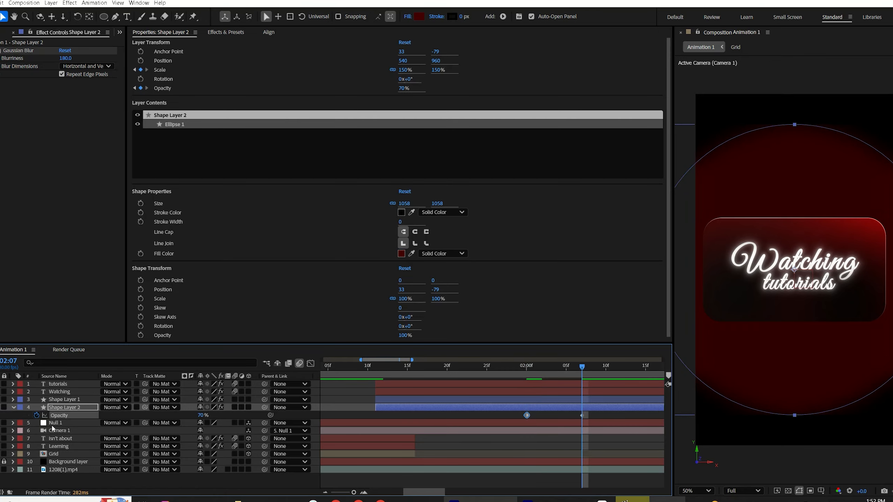
{"action": "left_click", "coordinate": [203, 416]}
{"action": "type", "text": "0"}
{"action": "key", "text": "Return"}
Step: Preview, then keyframe the ellipse's Gaussian Blur blurriness, setting it to 250 at 02:07
{"action": "key", "text": "space"}
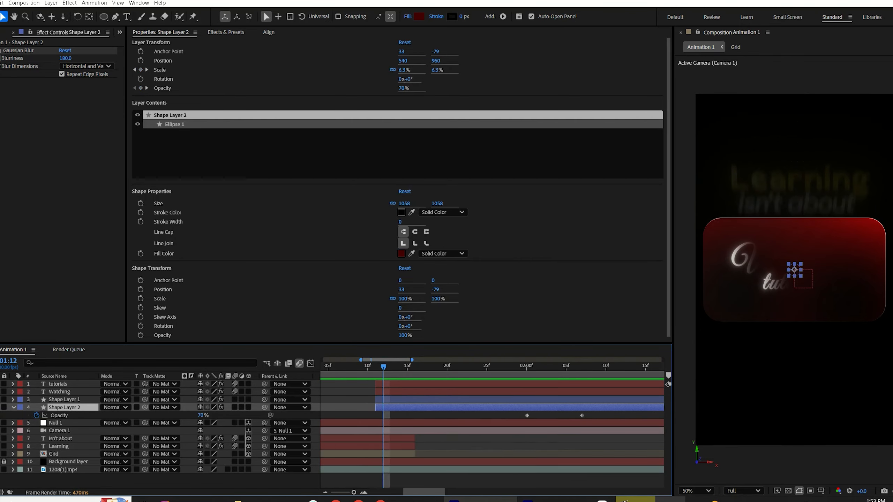
{"action": "left_click", "coordinate": [1, 58]}
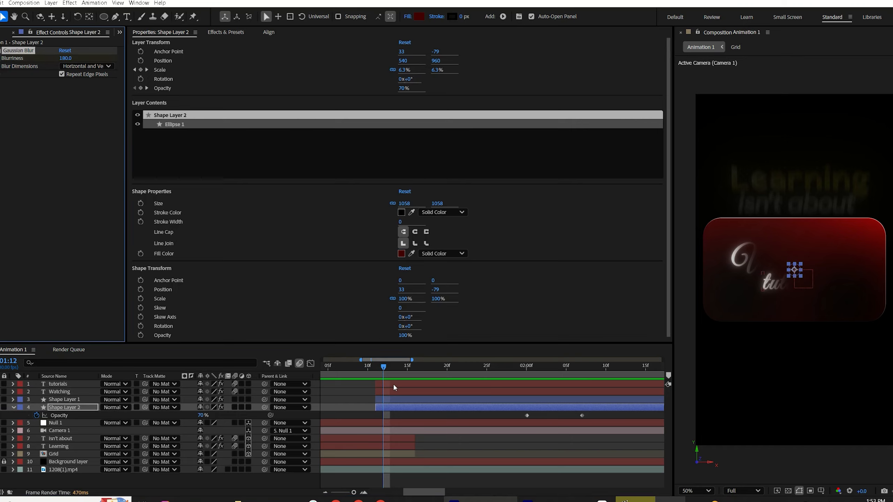
{"action": "key", "text": "u"}
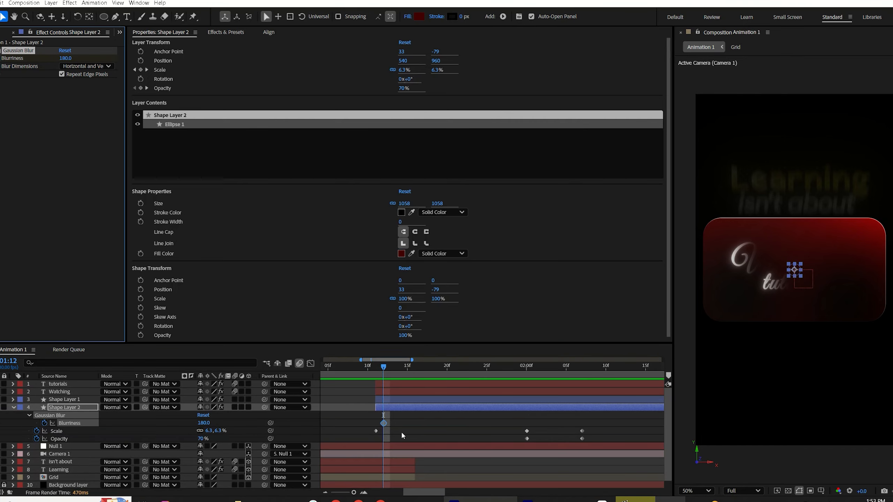
{"action": "left_click", "coordinate": [581, 368]}
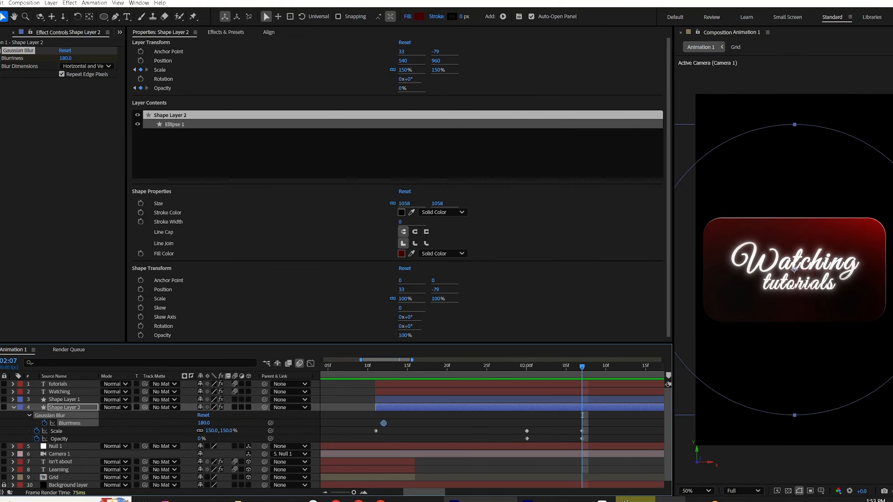
{"action": "left_click", "coordinate": [1, 423]}
{"action": "left_click", "coordinate": [1, 423]}
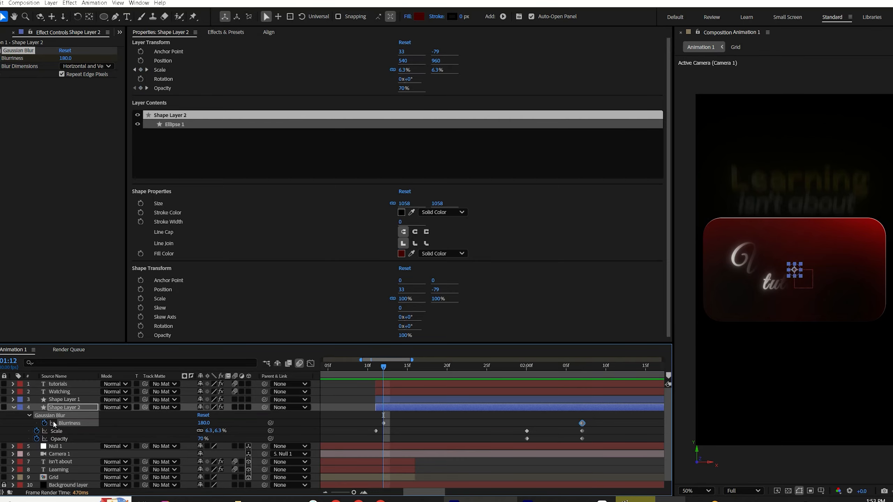
{"action": "left_click", "coordinate": [206, 423]}
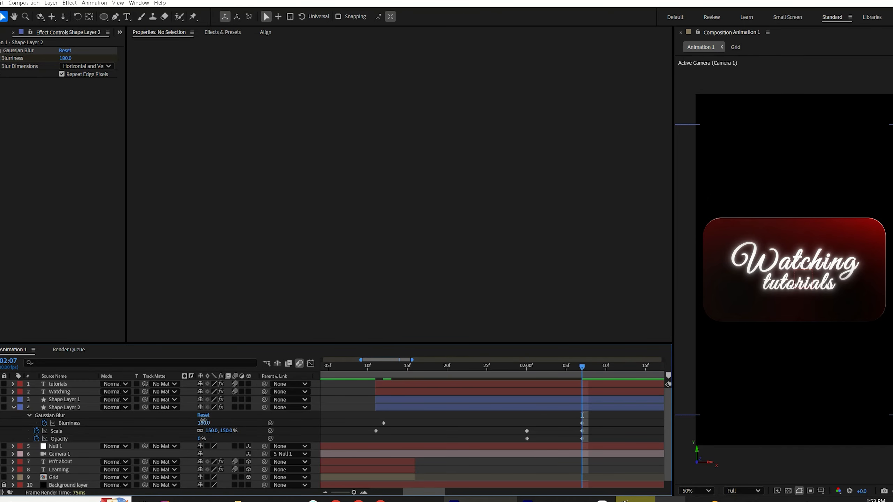
{"action": "left_click", "coordinate": [204, 422]}
{"action": "type", "text": "250"}
Step: Select all of the ellipse layer's keyframes and apply Easy Ease to them
{"action": "left_click_drag", "start_coordinate": [612, 422], "coordinate": [358, 456]}
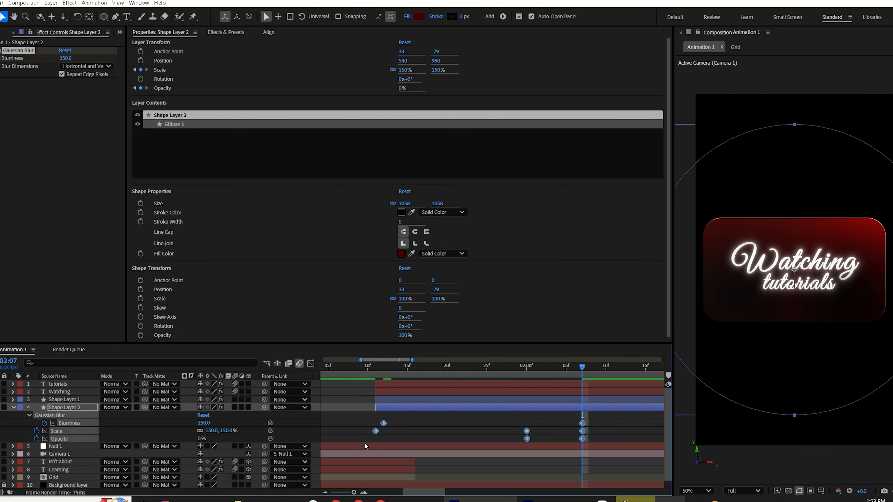
{"action": "left_click", "coordinate": [619, 421]}
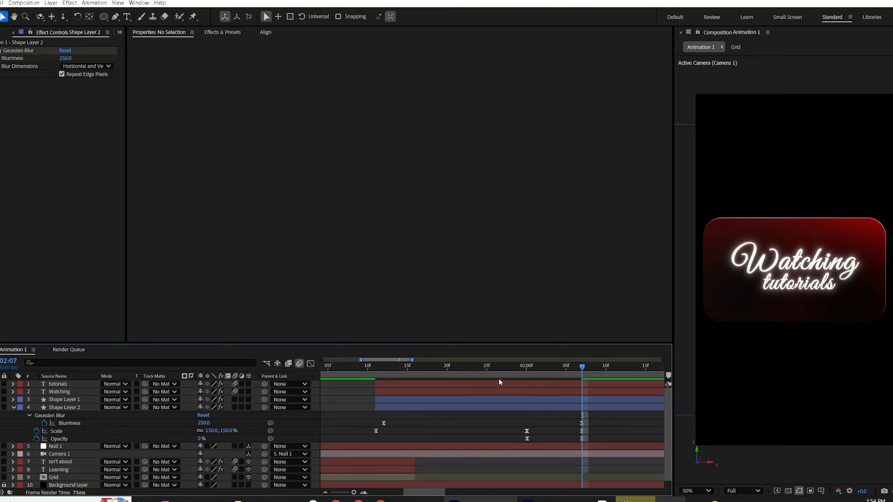
Step: Scrub the timeline and review the reference video in the media player
{"action": "left_click_drag", "start_coordinate": [377, 374], "coordinate": [535, 384]}
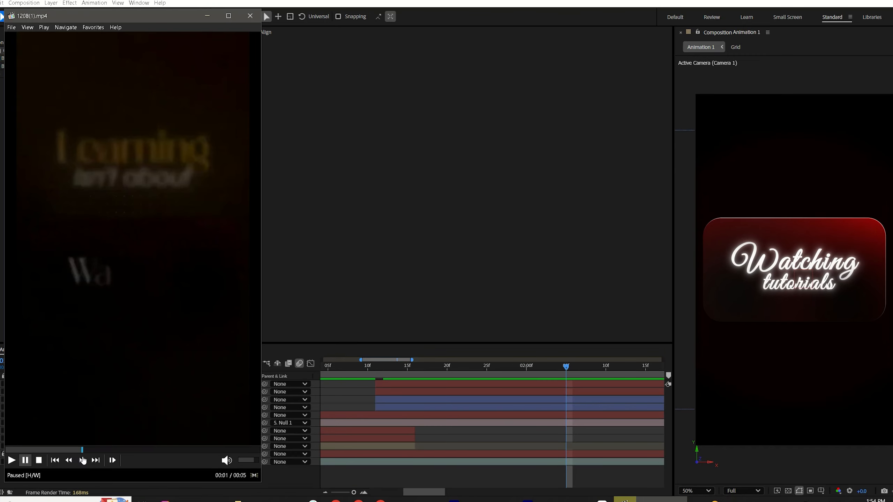
{"action": "left_click", "coordinate": [90, 460]}
{"action": "left_click", "coordinate": [75, 463]}
{"action": "mouse_move", "coordinate": [80, 464]}
{"action": "left_mouse_down"}
{"action": "mouse_move", "coordinate": [101, 458]}
{"action": "mouse_move", "coordinate": [70, 483]}
{"action": "mouse_move", "coordinate": [112, 478]}
{"action": "mouse_move", "coordinate": [132, 487]}
{"action": "mouse_move", "coordinate": [109, 496]}
{"action": "mouse_move", "coordinate": [148, 499]}
{"action": "left_mouse_up"}
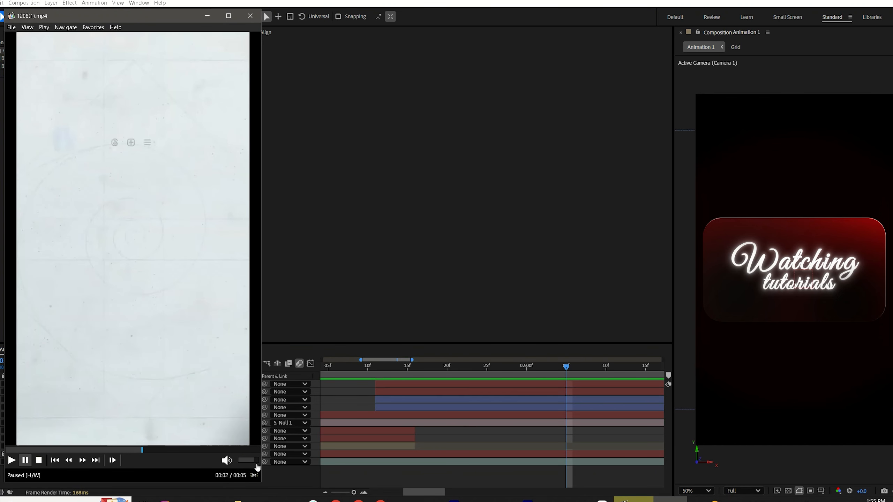
Step: Create a new null object and parent the tutorials, Watching and both shape layers to it
{"action": "right_click", "coordinate": [291, 478]}
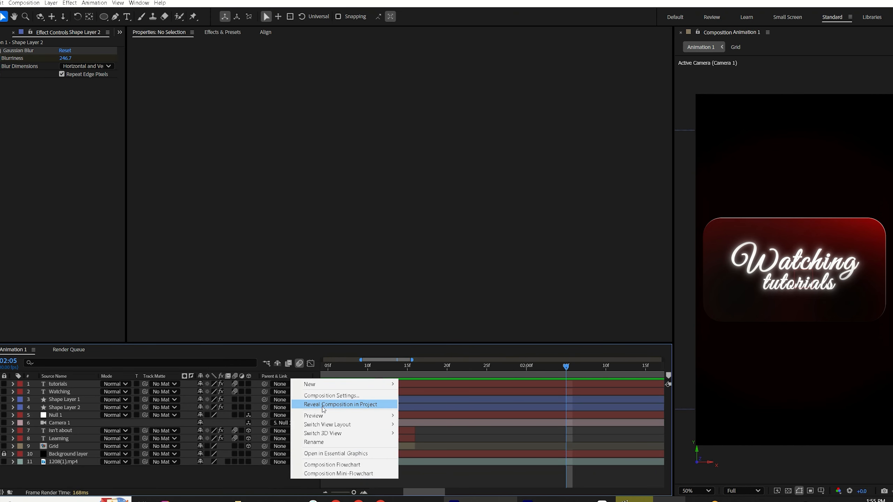
{"action": "mouse_move", "coordinate": [340, 387]}
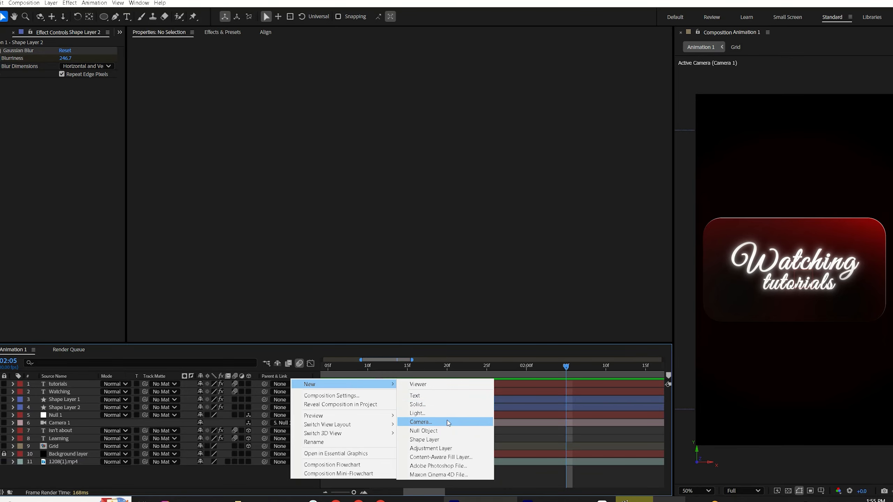
{"action": "left_click", "coordinate": [425, 431]}
{"action": "left_click", "coordinate": [417, 415]}
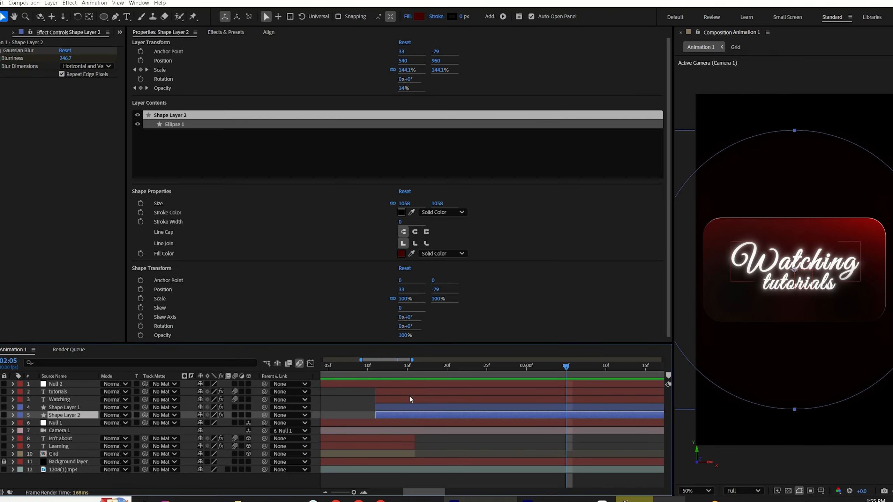
{"action": "left_click", "coordinate": [410, 394], "text": "shift"}
{"action": "left_click_drag", "start_coordinate": [264, 391], "coordinate": [58, 384]}
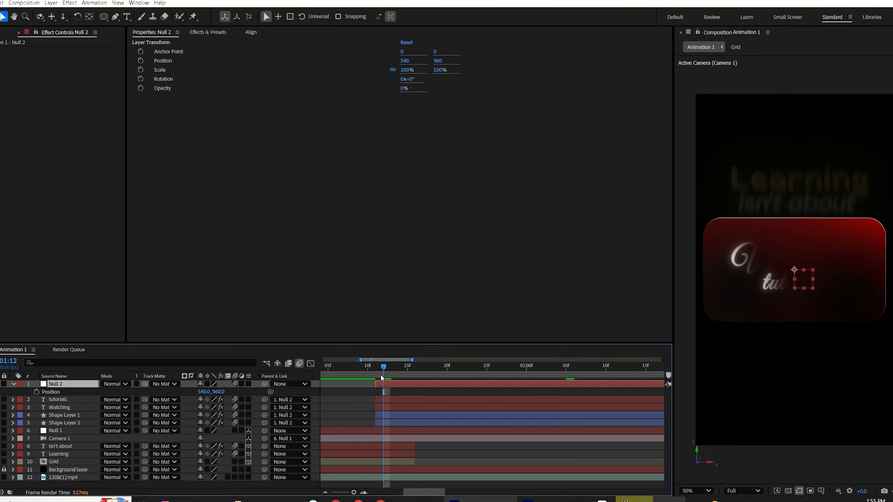
Step: Keyframe the new null's position at 01:11 and at 01:26
{"action": "left_click_drag", "start_coordinate": [381, 376], "coordinate": [375, 377]}
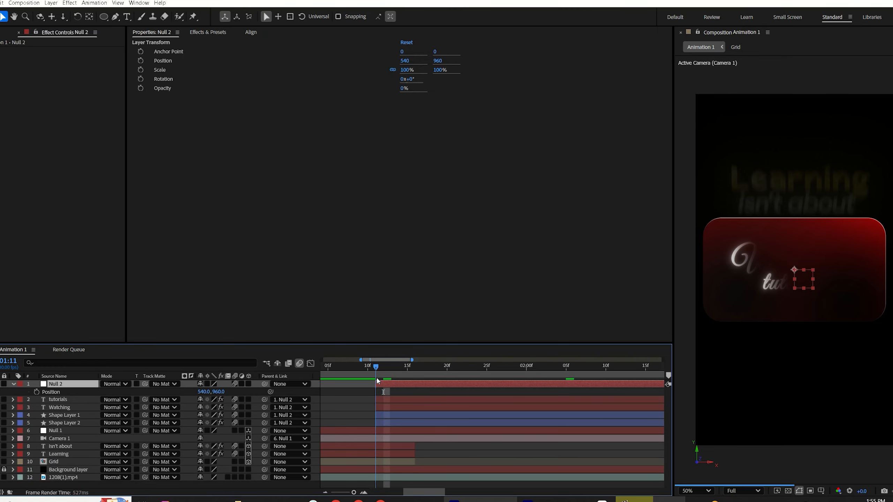
{"action": "left_click", "coordinate": [37, 392]}
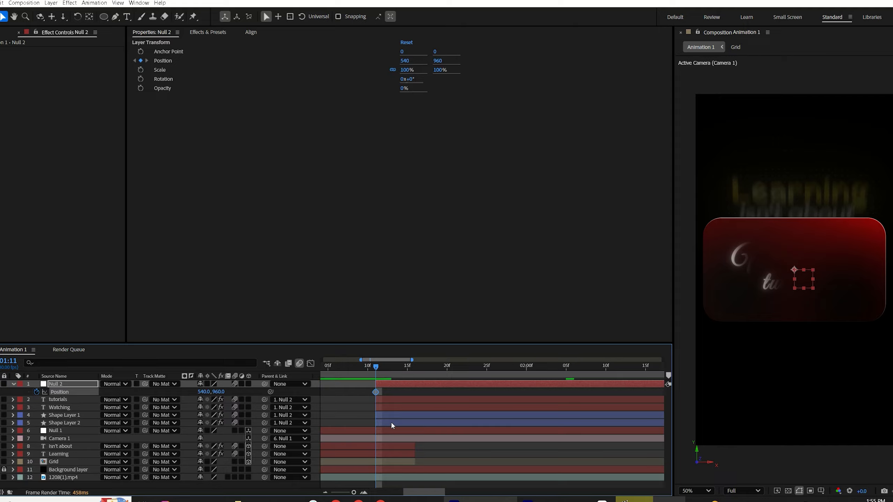
{"action": "mouse_move", "coordinate": [492, 373]}
{"action": "left_mouse_down"}
{"action": "mouse_move", "coordinate": [441, 374]}
{"action": "mouse_move", "coordinate": [495, 376]}
{"action": "left_mouse_up"}
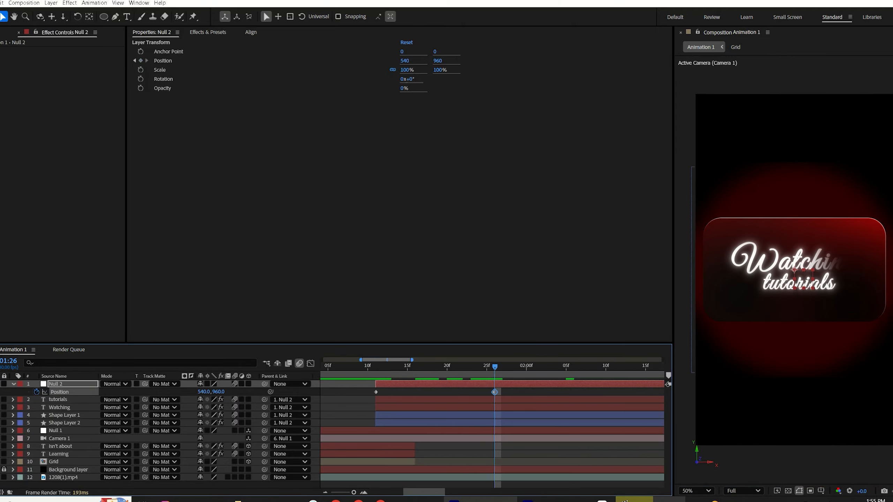
Step: Keyframe the null's scale at 100% at 01:26 and set it to 120% at 01:11
{"action": "key", "text": "s"}
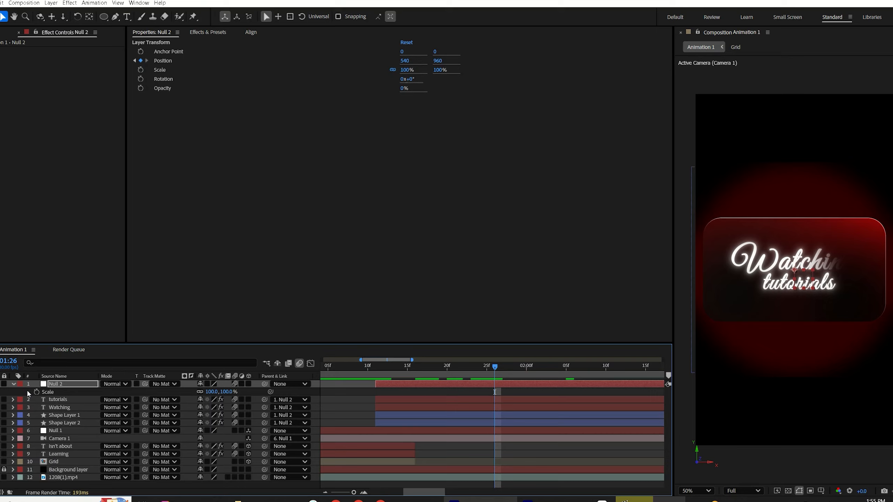
{"action": "left_click", "coordinate": [37, 392]}
{"action": "left_click", "coordinate": [375, 370]}
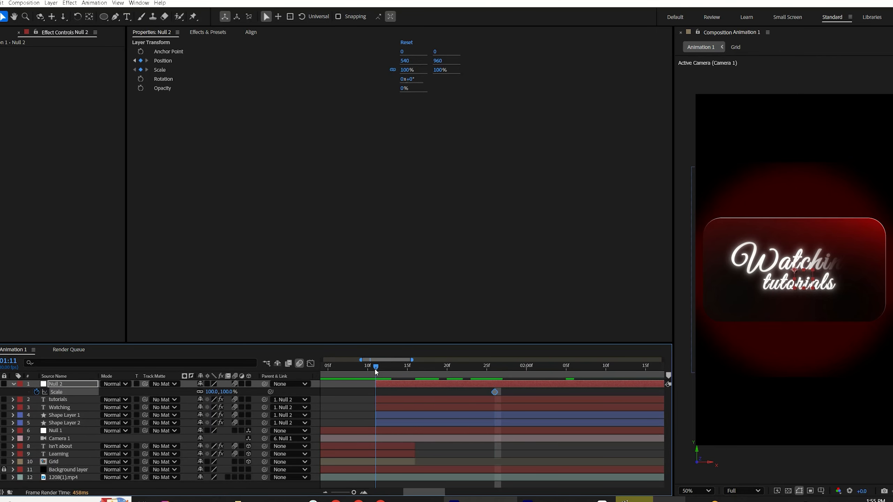
{"action": "key", "text": "ctrl+v"}
{"action": "left_click", "coordinate": [226, 392]}
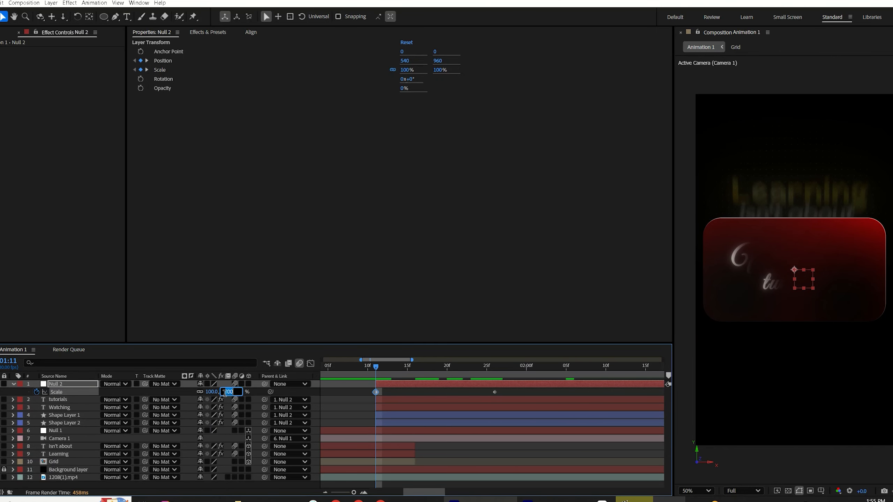
{"action": "type", "text": "120"}
{"action": "left_click", "coordinate": [176, 393]}
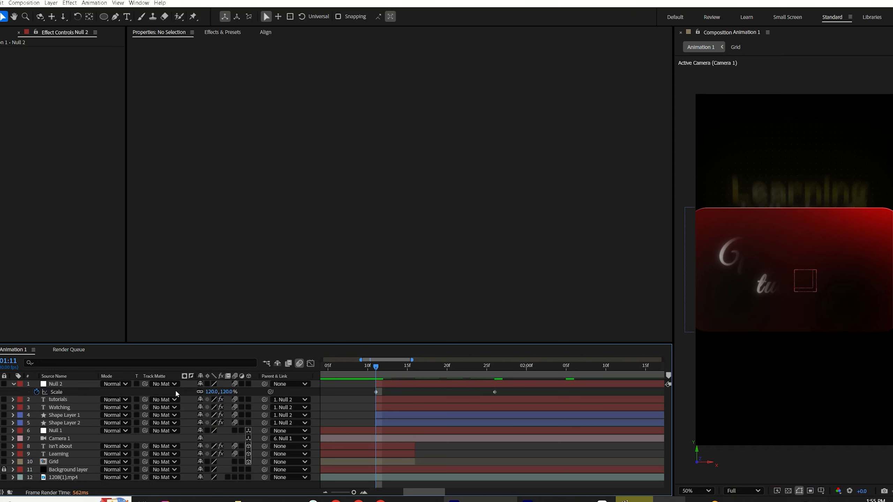
Step: Set the null's position at 01:11 to about 540, 1354
{"action": "left_click", "coordinate": [432, 385]}
{"action": "key", "text": "p"}
{"action": "left_click_drag", "start_coordinate": [342, 392], "coordinate": [393, 393]}
{"action": "left_click_drag", "start_coordinate": [395, 392], "coordinate": [403, 392]}
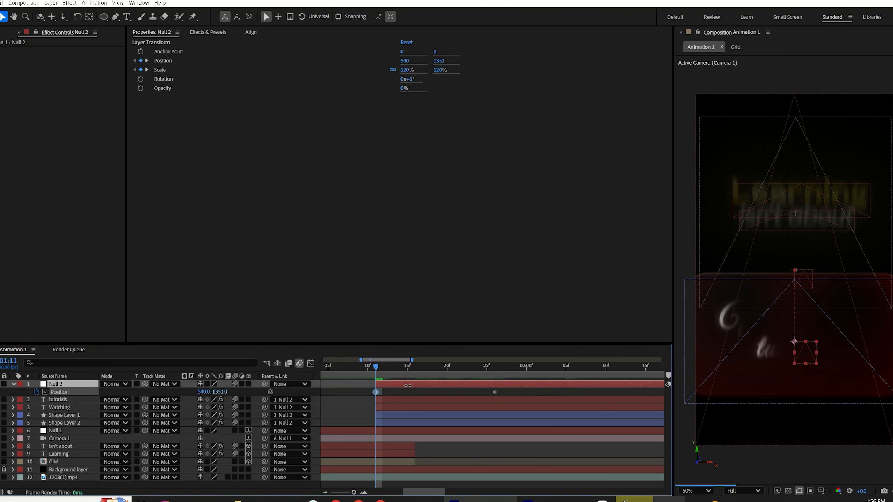
Step: Keyframe opacity at 0% at 01:11 for the tutorials, Watching and both shape layers
{"action": "left_click", "coordinate": [387, 400]}
{"action": "left_click", "coordinate": [381, 423], "text": "shift"}
{"action": "key", "text": "t"}
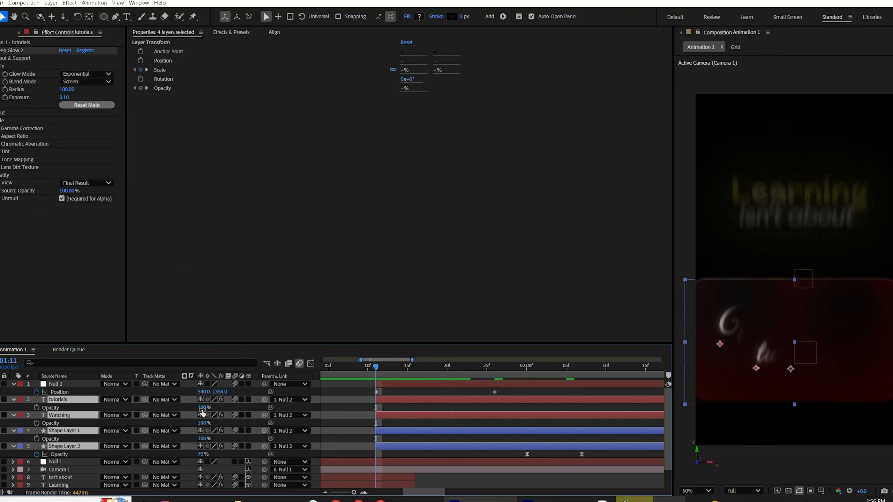
{"action": "left_click", "coordinate": [36, 408]}
{"action": "left_click", "coordinate": [203, 423]}
{"action": "type", "text": "0"}
{"action": "key", "text": "Return"}
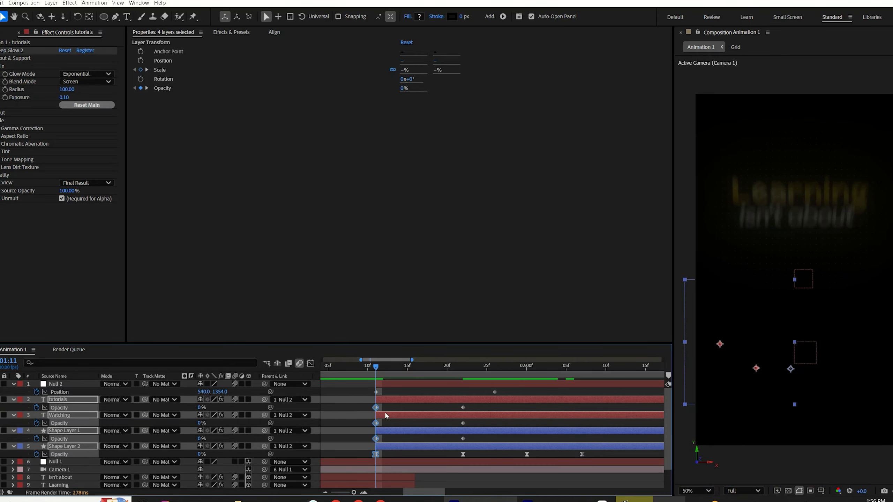
Step: Apply Easy Ease to all the new null and opacity keyframes and collapse the layer properties
{"action": "left_click_drag", "start_coordinate": [361, 387], "coordinate": [502, 463]}
{"action": "key", "text": "F9"}
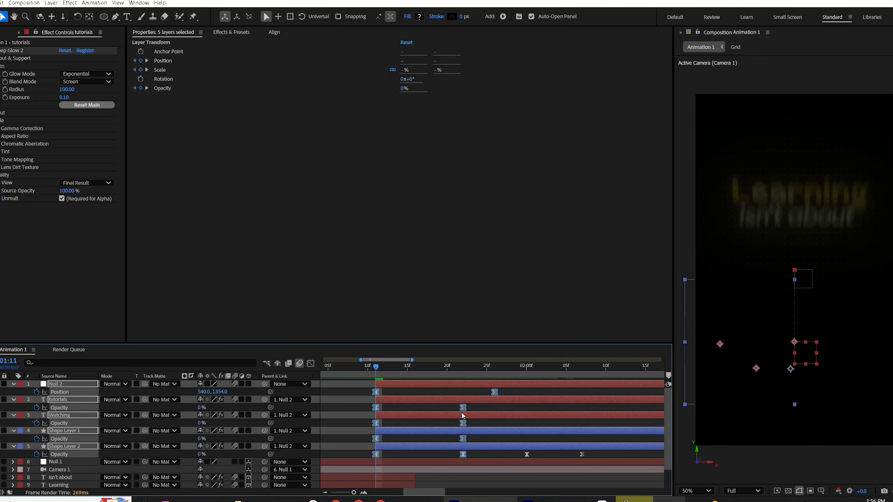
{"action": "left_click", "coordinate": [415, 386]}
{"action": "key", "text": "u"}
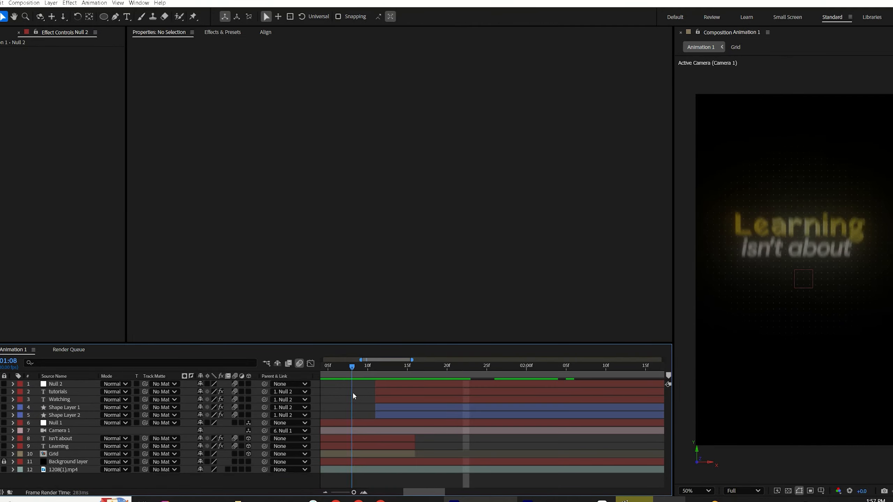
Step: Slide the null and its four child layers a few frames earlier in the timeline and preview the animation
{"action": "mouse_move", "coordinate": [354, 394]}
{"action": "left_mouse_down"}
{"action": "mouse_move", "coordinate": [372, 390]}
{"action": "mouse_move", "coordinate": [361, 393]}
{"action": "left_mouse_up"}
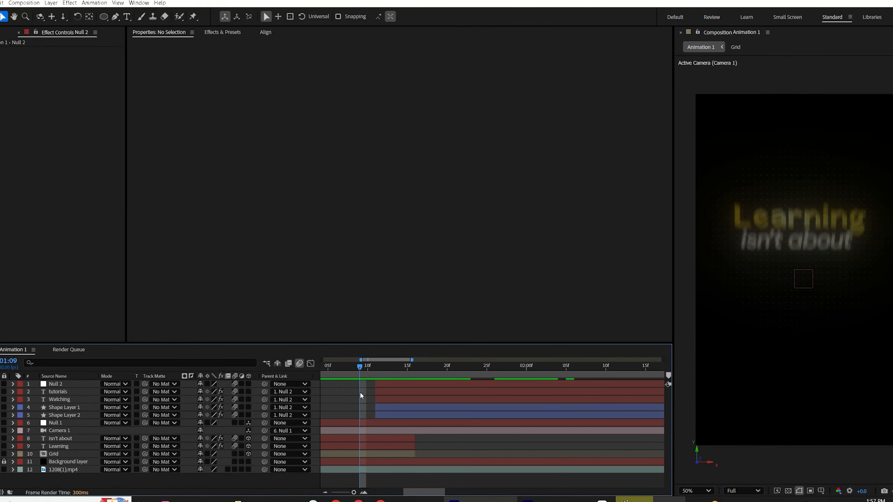
{"action": "left_click_drag", "start_coordinate": [427, 498], "coordinate": [421, 497]}
{"action": "left_click_drag", "start_coordinate": [411, 371], "coordinate": [420, 372]}
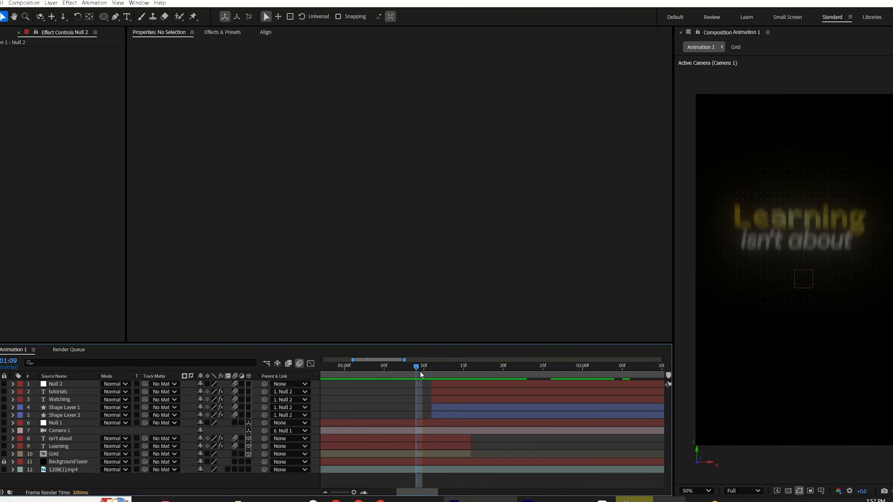
{"action": "left_click", "coordinate": [454, 385]}
{"action": "left_click", "coordinate": [451, 416], "text": "shift"}
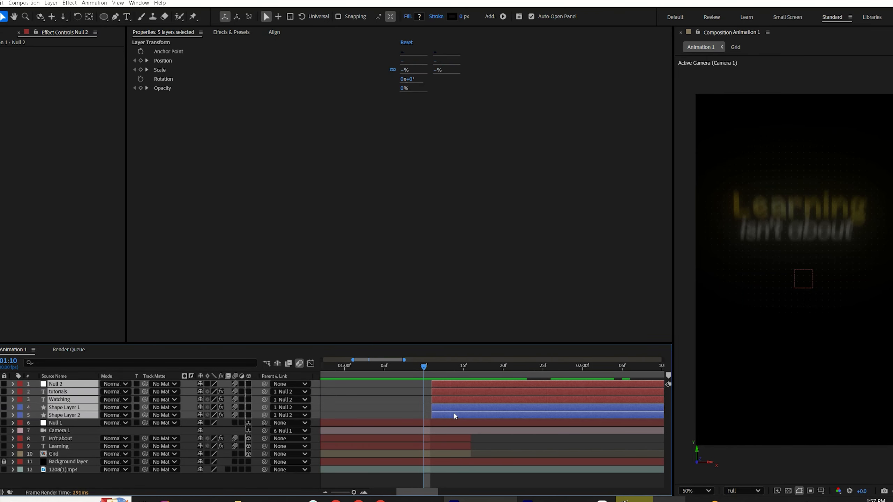
{"action": "left_click_drag", "start_coordinate": [457, 411], "coordinate": [449, 413]}
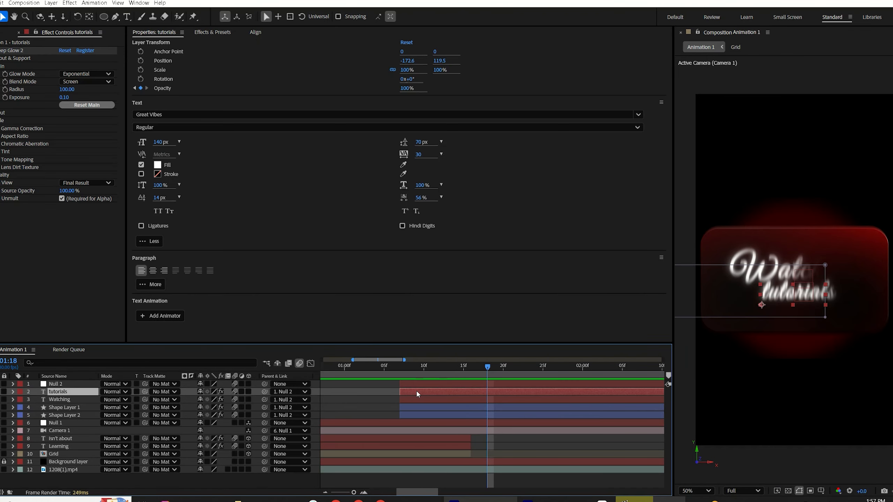
{"action": "left_click_drag", "start_coordinate": [416, 390], "coordinate": [490, 385]}
{"action": "left_click", "coordinate": [392, 370]}
{"action": "key", "text": "space"}
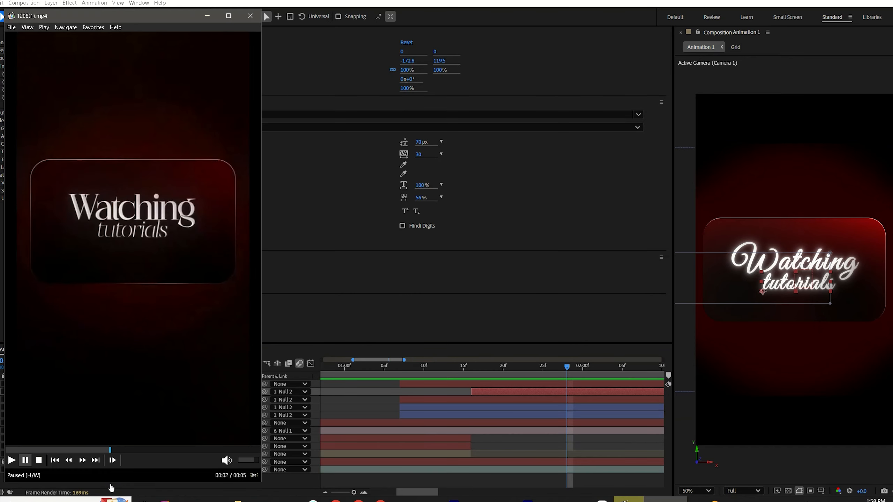
Step: Draw a white circle over the title with the Ellipse tool and set the new shape layer's scale to 720%
{"action": "mouse_move", "coordinate": [113, 487]}
{"action": "left_mouse_down"}
{"action": "mouse_move", "coordinate": [102, 492]}
{"action": "mouse_move", "coordinate": [140, 486]}
{"action": "mouse_move", "coordinate": [125, 491]}
{"action": "left_mouse_up"}
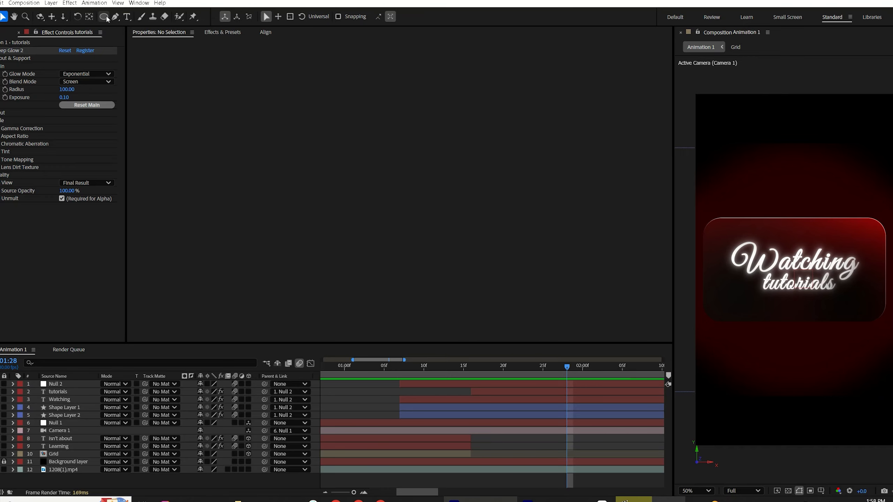
{"action": "left_click", "coordinate": [104, 16]}
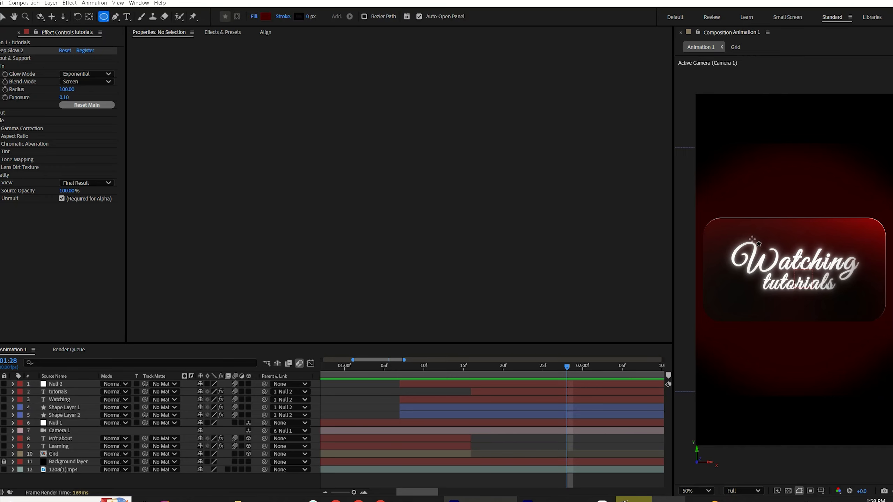
{"action": "left_click_drag", "start_coordinate": [749, 234], "coordinate": [810, 294]}
{"action": "left_click", "coordinate": [268, 16]}
{"action": "left_click_drag", "start_coordinate": [436, 212], "coordinate": [342, 189]}
{"action": "left_click", "coordinate": [536, 192]}
{"action": "key", "text": "s"}
{"action": "left_click_drag", "start_coordinate": [213, 393], "coordinate": [208, 399]}
Step: Center the circle's anchor point and trim the circle layer to start at 01:28
{"action": "key", "text": "y"}
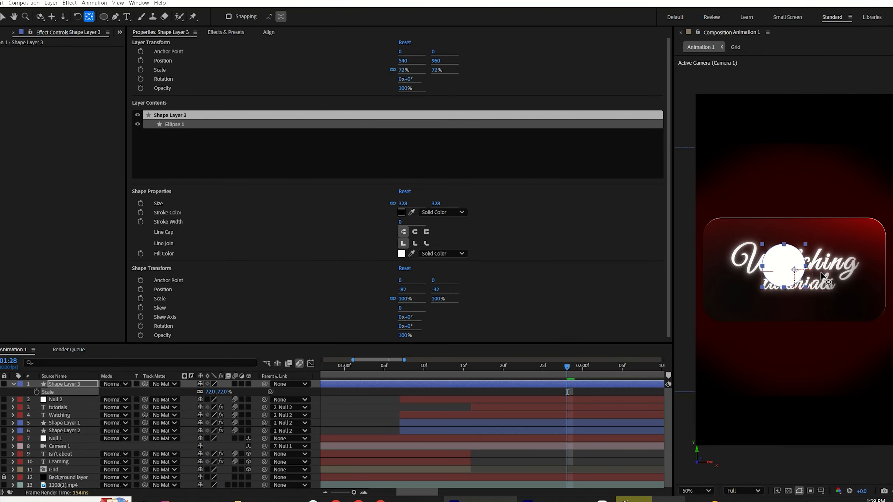
{"action": "mouse_move", "coordinate": [795, 270]}
{"action": "left_mouse_down"}
{"action": "mouse_move", "coordinate": [784, 262]}
{"action": "mouse_move", "coordinate": [787, 277]}
{"action": "left_mouse_up"}
{"action": "left_click", "coordinate": [547, 383]}
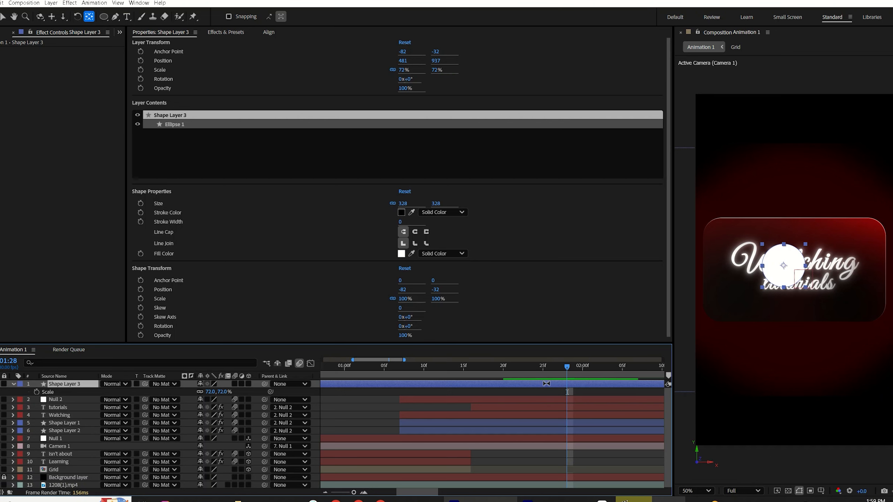
{"action": "key", "text": "alt+bracketleft"}
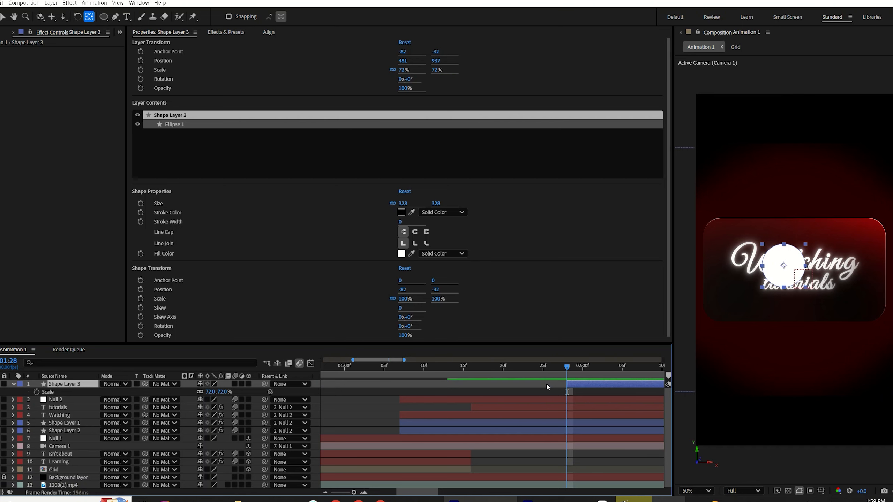
Step: Check the glow layer's keyframe timing and set a position keyframe for the circle at 01:26
{"action": "key", "text": "ctrl+shift+a"}
{"action": "key", "text": "v"}
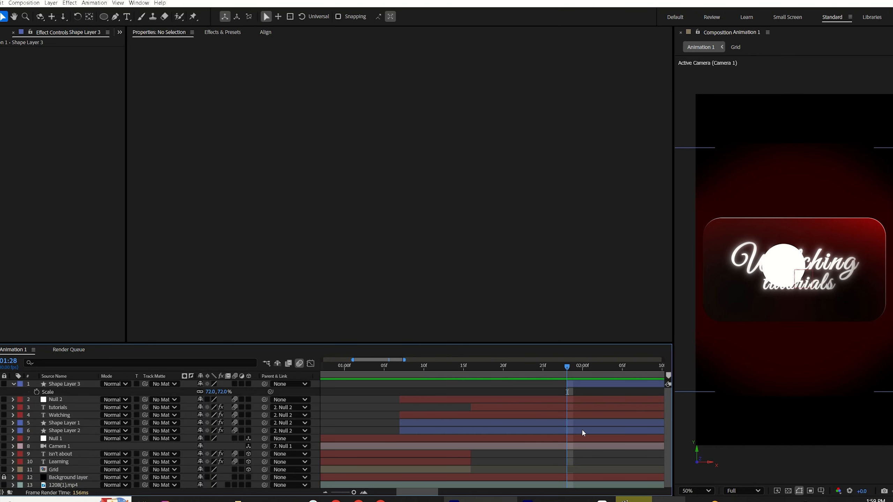
{"action": "left_click", "coordinate": [582, 431]}
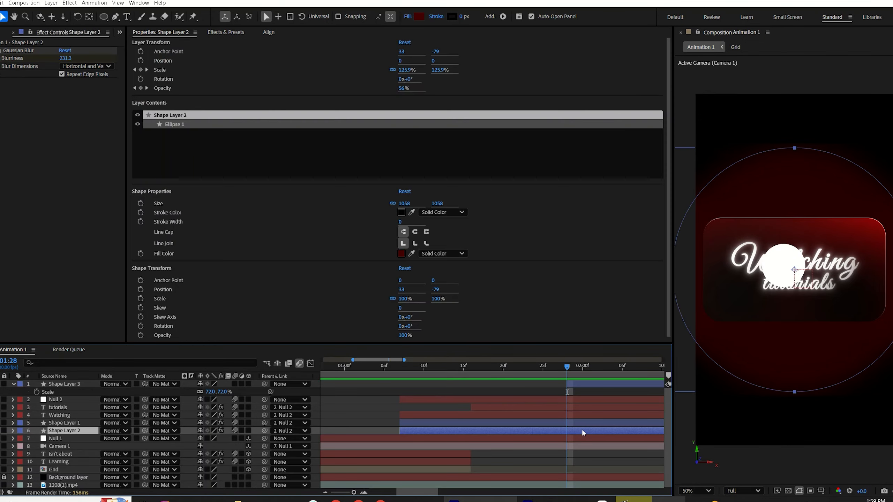
{"action": "key", "text": "u"}
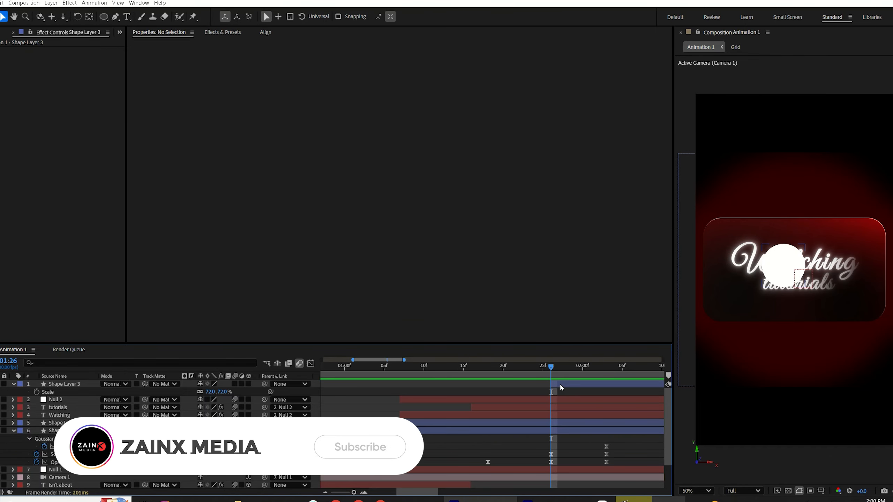
{"action": "left_click", "coordinate": [560, 384]}
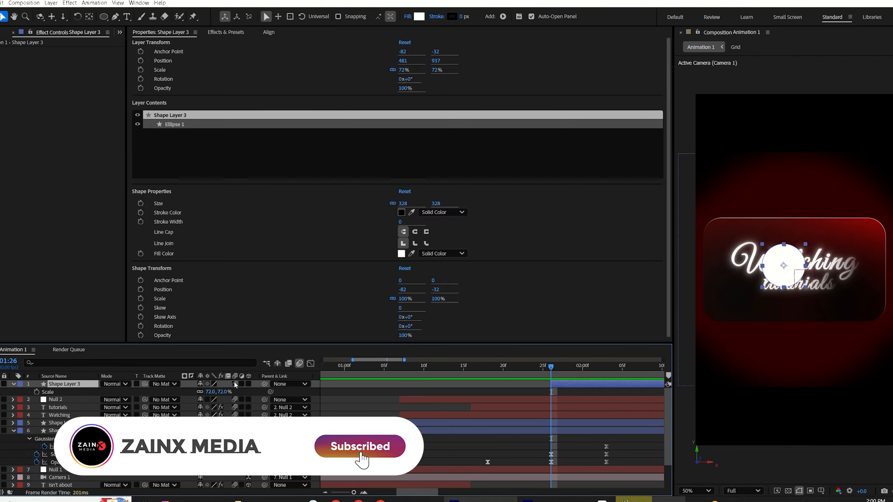
{"action": "key", "text": "t"}
{"action": "key", "text": "p"}
{"action": "left_click", "coordinate": [37, 392]}
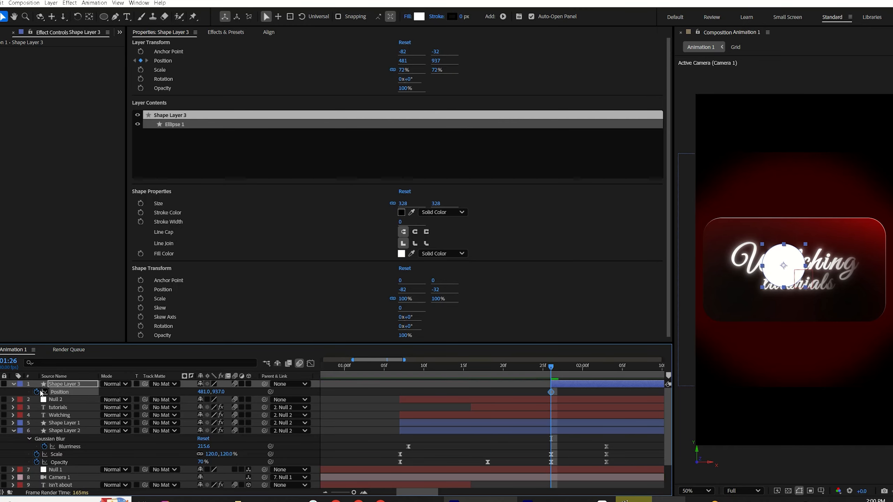
Step: Add a second position keyframe at 02:04 and set the circle's 01:26 position to 481, -350
{"action": "left_click_drag", "start_coordinate": [555, 395], "coordinate": [610, 457]}
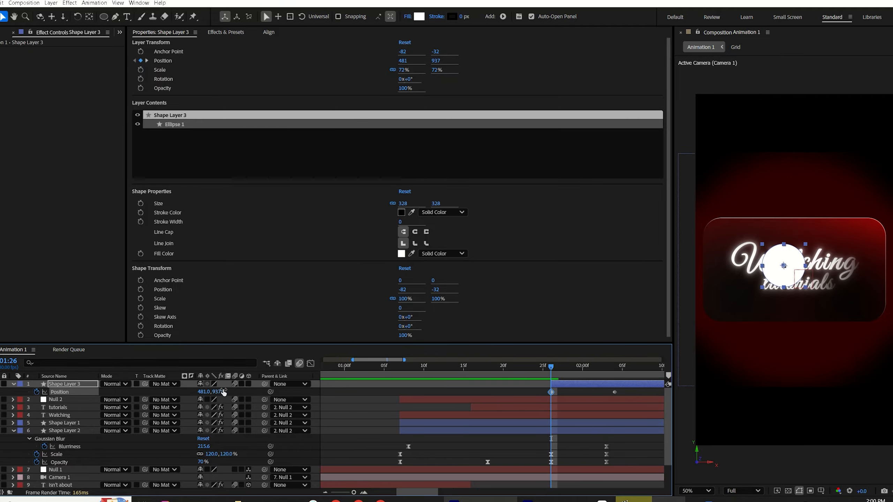
{"action": "left_click_drag", "start_coordinate": [224, 392], "coordinate": [7, 53]}
{"action": "left_click_drag", "start_coordinate": [632, 391], "coordinate": [538, 395]}
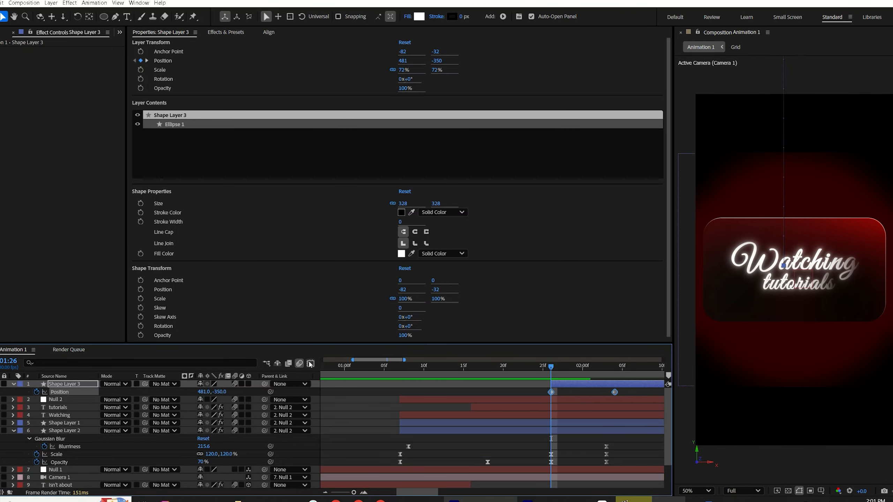
Step: Ease the circle's position keyframes and steepen their speed curve in the Graph Editor
{"action": "left_click", "coordinate": [310, 363]}
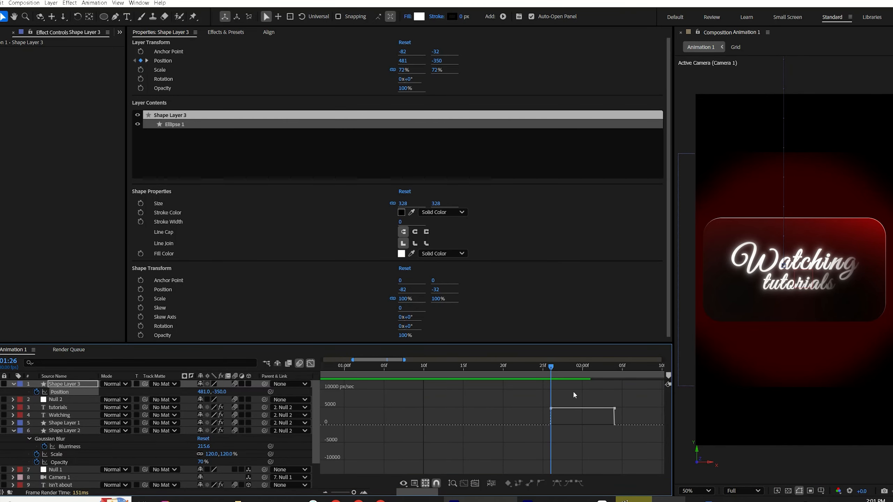
{"action": "left_click_drag", "start_coordinate": [639, 407], "coordinate": [521, 448]}
{"action": "key", "text": "F9"}
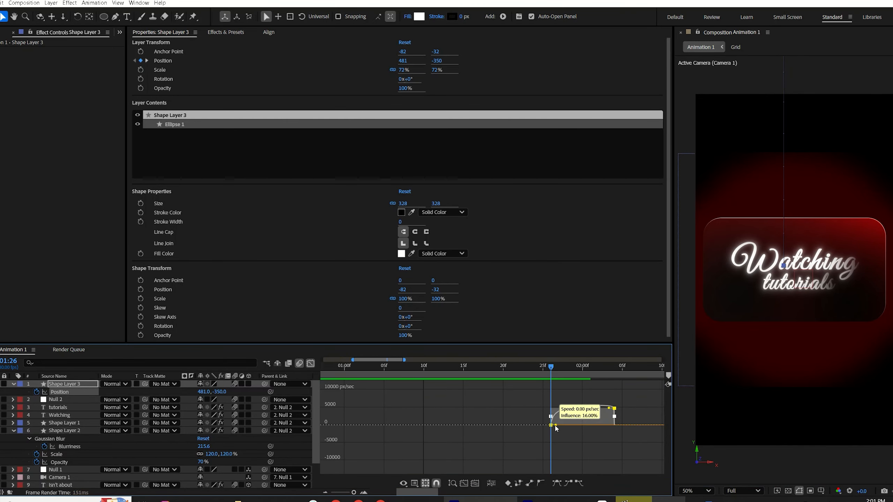
{"action": "left_click_drag", "start_coordinate": [609, 409], "coordinate": [585, 426]}
{"action": "key", "text": "shift+F3"}
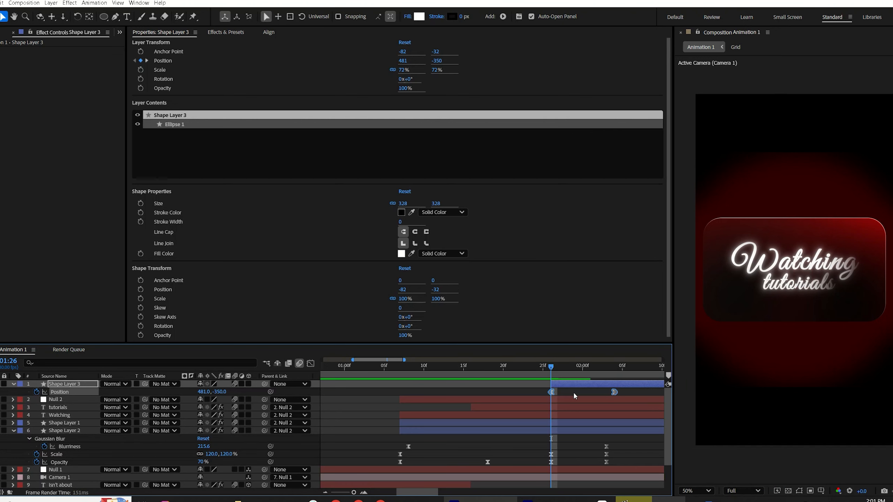
Step: Keyframe the circle's scale at 02:04 and raise it to 712% a few frames later
{"action": "key", "text": "space"}
{"action": "left_click_drag", "start_coordinate": [545, 370], "coordinate": [615, 383]}
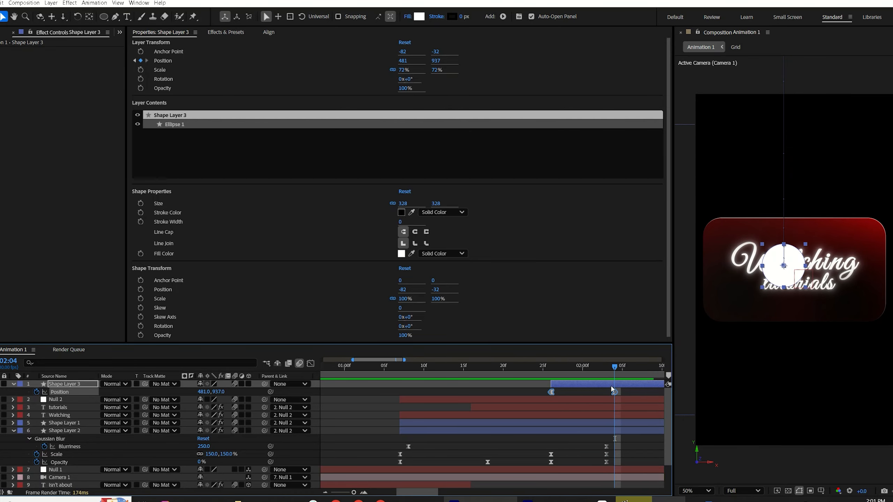
{"action": "left_click", "coordinate": [599, 392]}
{"action": "left_click", "coordinate": [601, 384]}
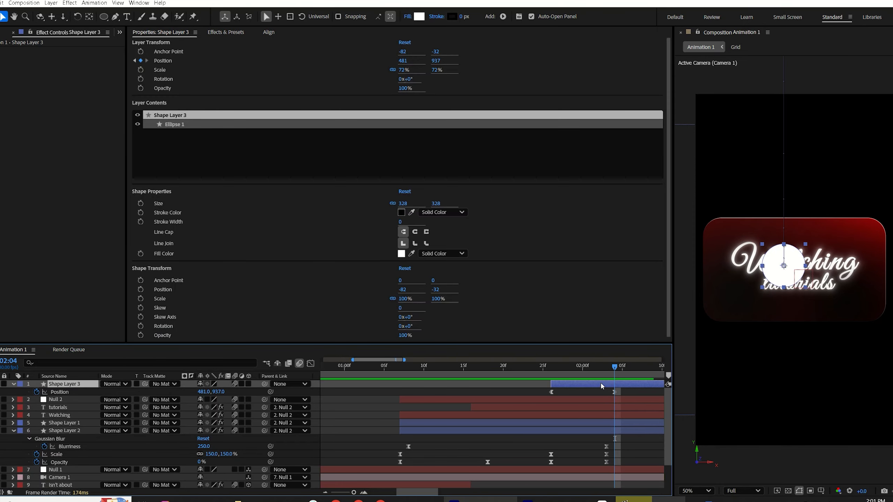
{"action": "key", "text": "s"}
{"action": "left_click", "coordinate": [36, 392]}
{"action": "left_click_drag", "start_coordinate": [421, 492], "coordinate": [441, 493]}
{"action": "key", "text": "Page_Down"}
{"action": "key", "text": "Page_Down"}
{"action": "key", "text": "Page_Down"}
{"action": "key", "text": "Page_Down"}
{"action": "key", "text": "Page_Down"}
{"action": "key", "text": "Page_Down"}
{"action": "left_click_drag", "start_coordinate": [211, 396], "coordinate": [507, 424]}
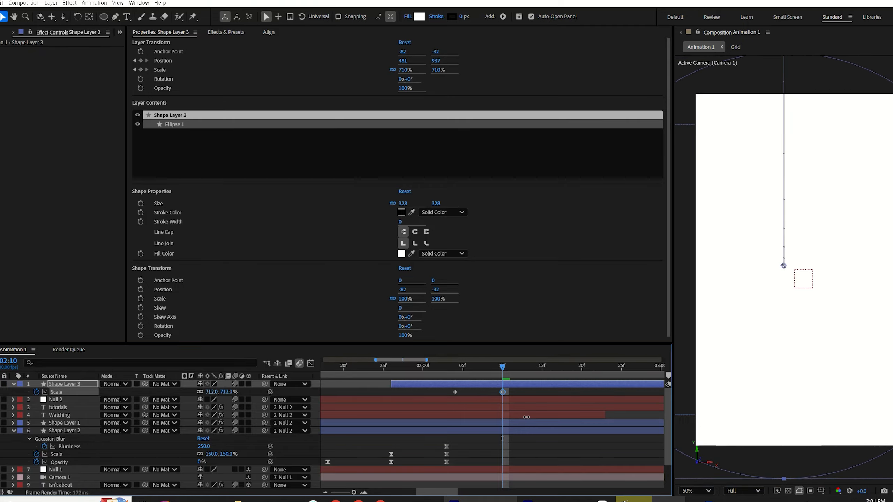
Step: Apply Deep Glow 2 to the circle layer and set its exposure to 0.50
{"action": "key", "text": "Page_Up"}
{"action": "key", "text": "Page_Up"}
{"action": "key", "text": "Page_Up"}
{"action": "key", "text": "Page_Up"}
{"action": "left_click", "coordinate": [215, 32]}
{"action": "left_click", "coordinate": [145, 45]}
{"action": "type", "text": "deep"}
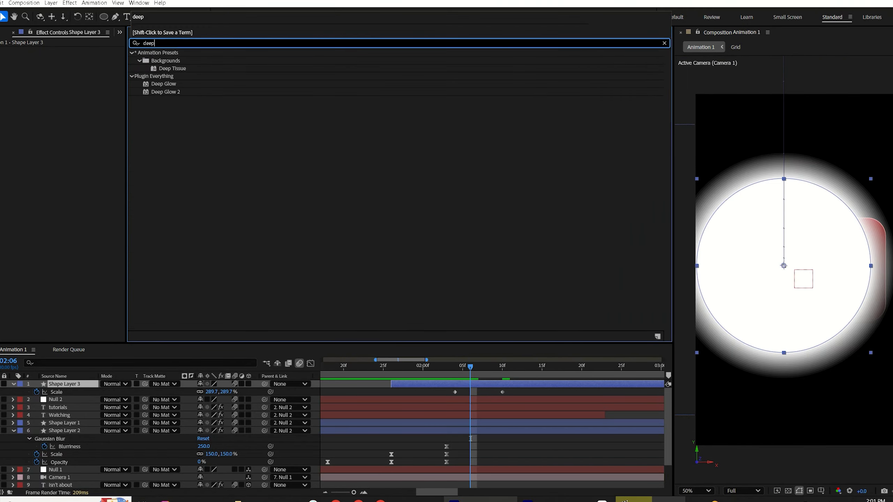
{"action": "double_click", "coordinate": [166, 91]}
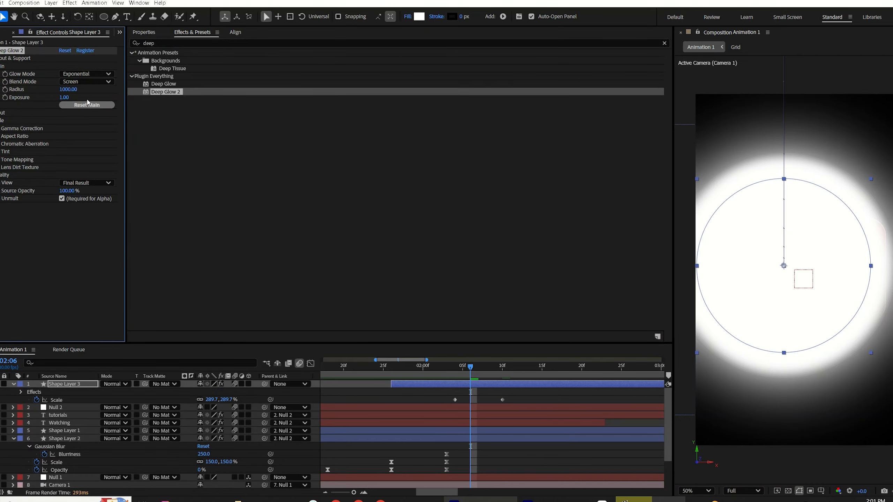
{"action": "left_click", "coordinate": [64, 97]}
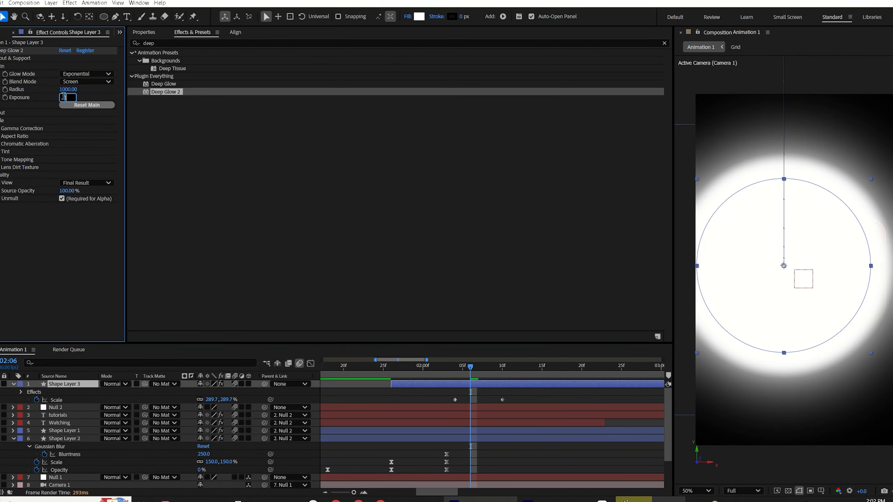
{"action": "key", "text": "Return"}
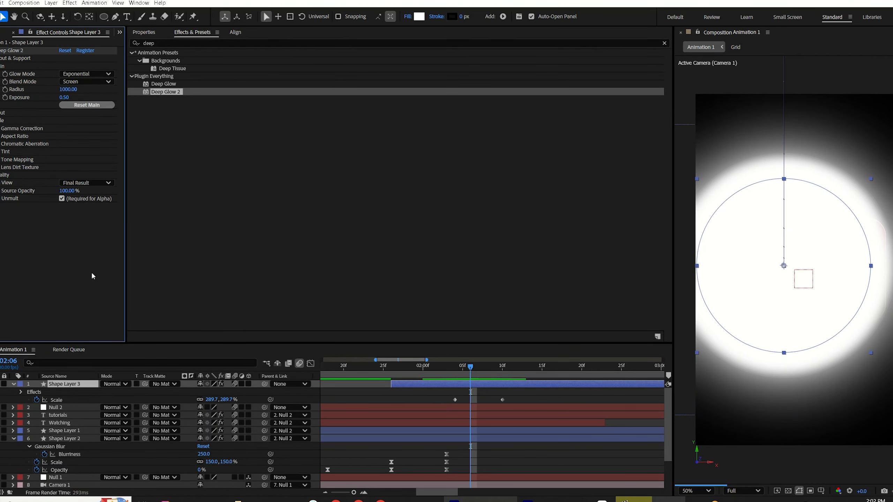
Step: Apply Easy Ease to the circle's scale keyframes
{"action": "left_click_drag", "start_coordinate": [510, 393], "coordinate": [430, 410]}
{"action": "key", "text": "F9"}
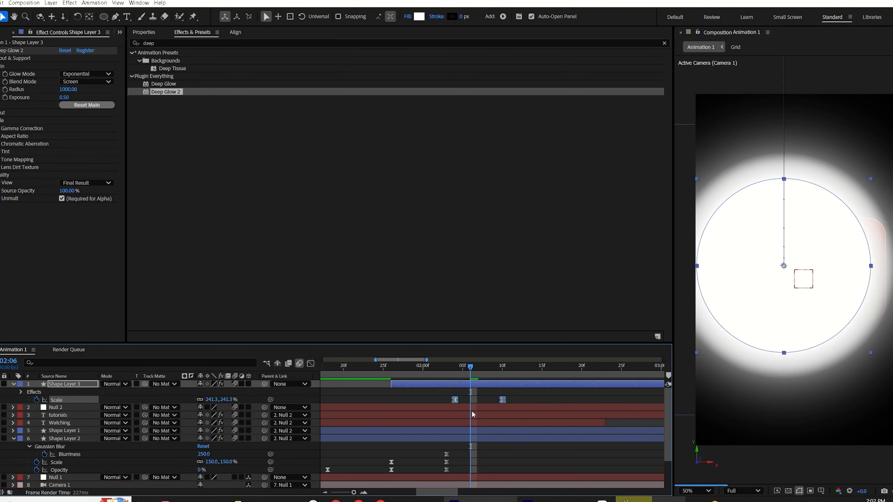
Step: Preview the circle transition and compare it with the reference video
{"action": "left_click", "coordinate": [422, 400]}
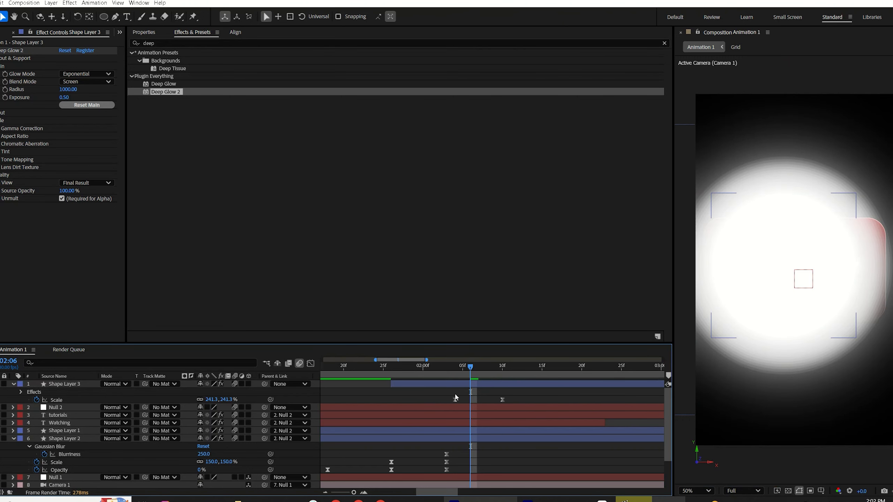
{"action": "left_click", "coordinate": [390, 372]}
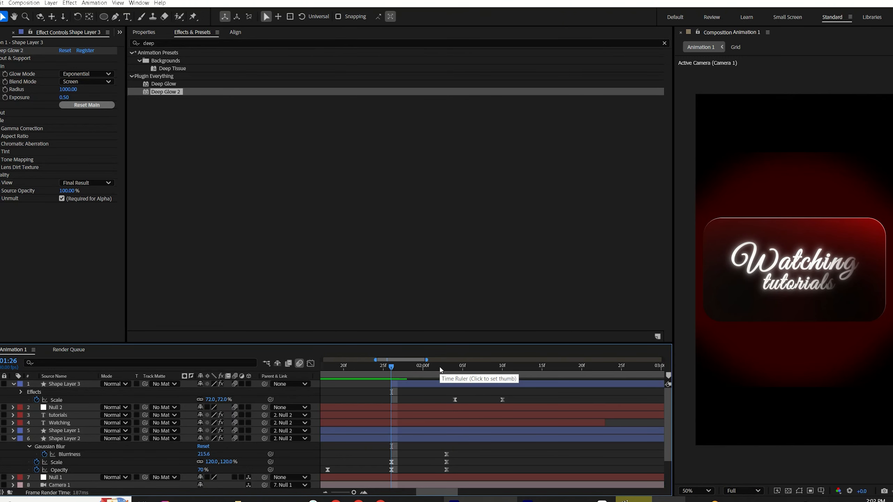
{"action": "key", "text": "space"}
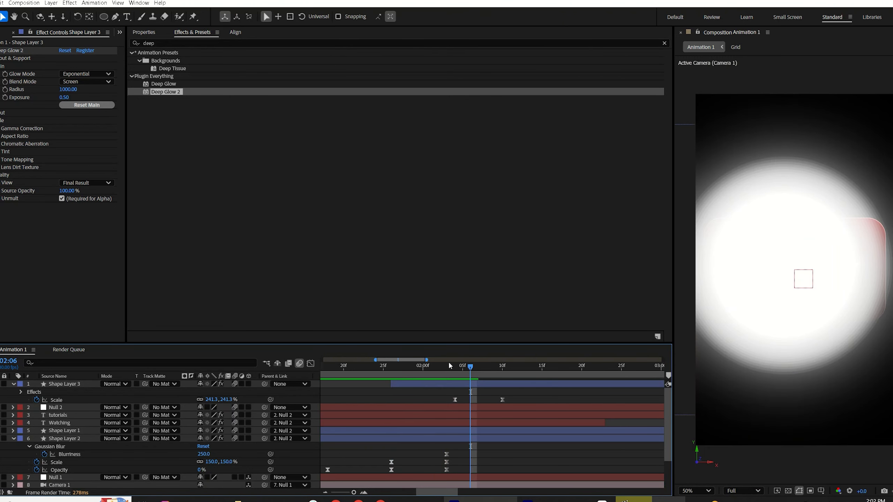
{"action": "left_click", "coordinate": [407, 368]}
{"action": "left_click_drag", "start_coordinate": [407, 371], "coordinate": [479, 372]}
{"action": "key", "text": "alt+Tab"}
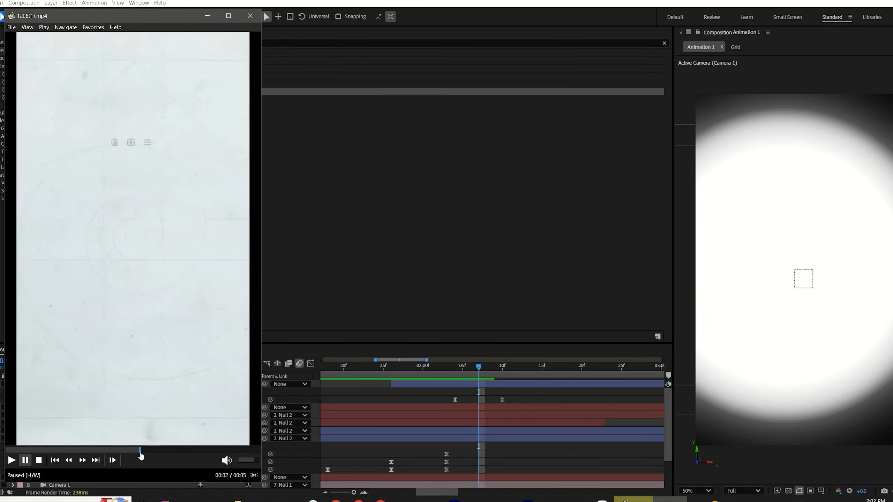
{"action": "left_click", "coordinate": [123, 450]}
{"action": "left_click_drag", "start_coordinate": [123, 464], "coordinate": [144, 467]}
Step: Move the circle's final scale keyframe later to 02:14
{"action": "left_click", "coordinate": [384, 368]}
{"action": "key", "text": "space"}
{"action": "left_click", "coordinate": [472, 385]}
{"action": "key", "text": "u"}
{"action": "key", "text": "shift+p"}
{"action": "left_click", "coordinate": [504, 400]}
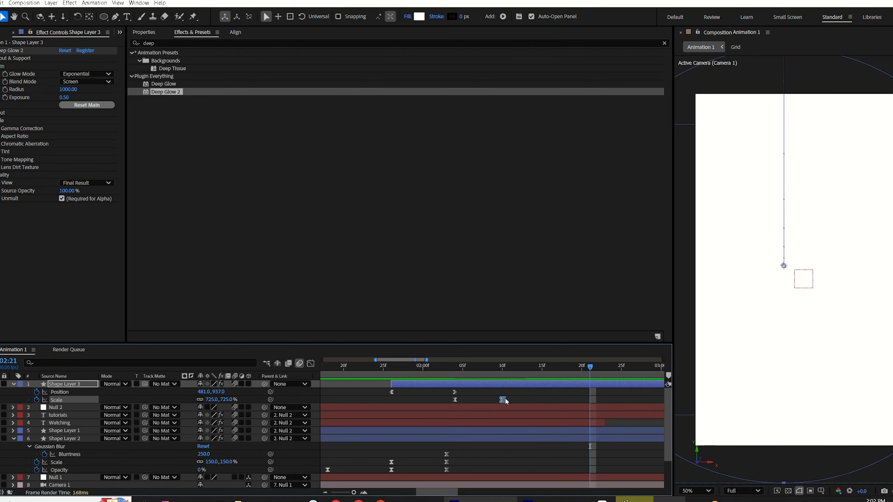
{"action": "left_click_drag", "start_coordinate": [502, 399], "coordinate": [533, 405]}
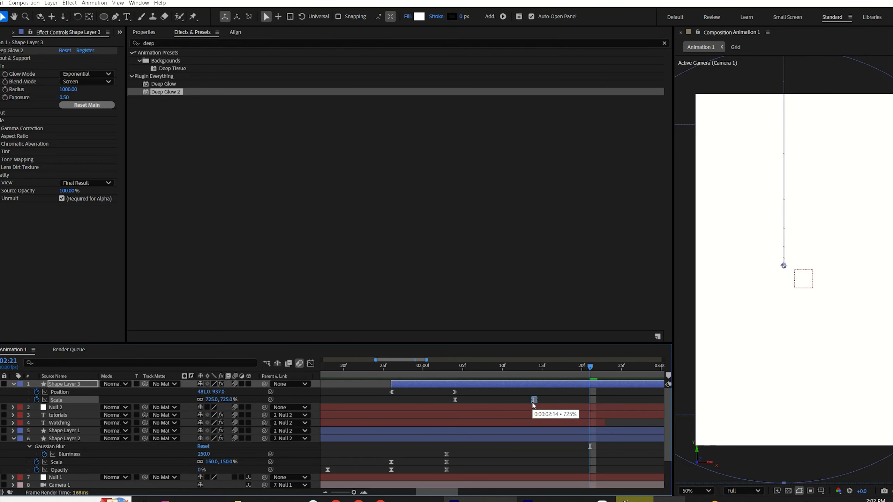
Step: Trim Null 2, both text layers and both shape layers to end at 02:12
{"action": "left_click", "coordinate": [455, 393]}
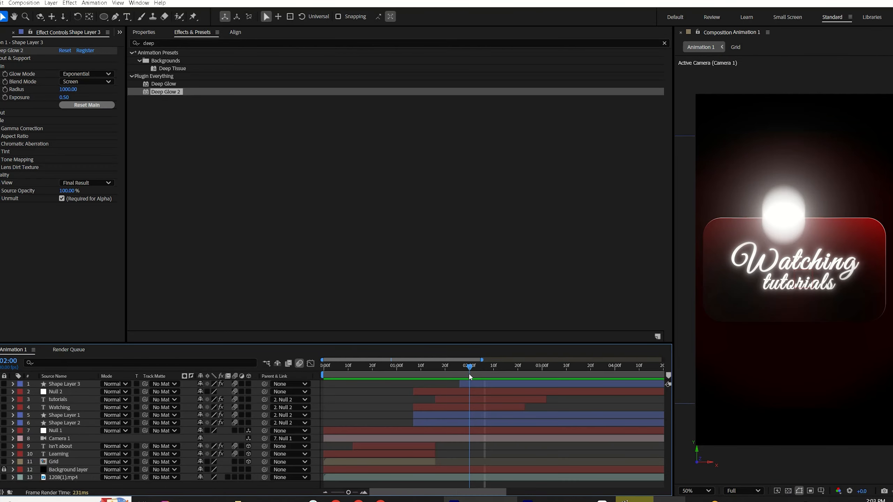
{"action": "left_click_drag", "start_coordinate": [470, 374], "coordinate": [498, 372]}
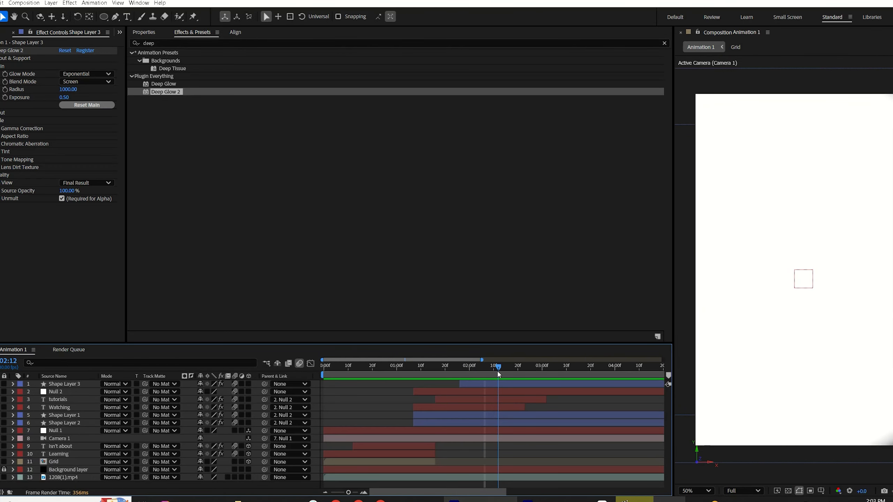
{"action": "left_click", "coordinate": [495, 392]}
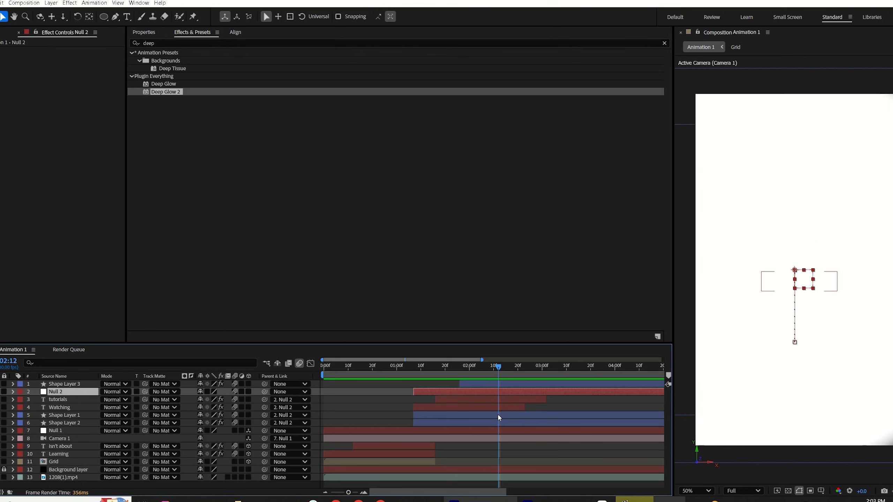
{"action": "left_click", "coordinate": [490, 423], "text": "shift"}
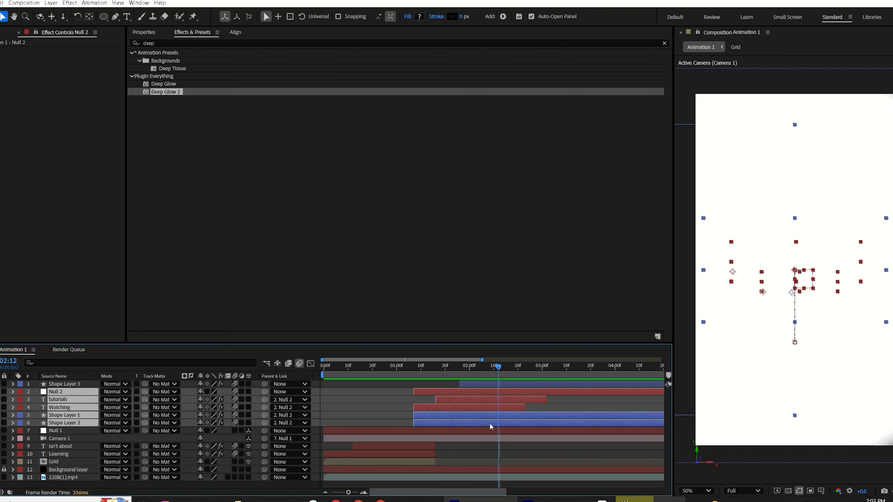
{"action": "key", "text": "alt+bracketright"}
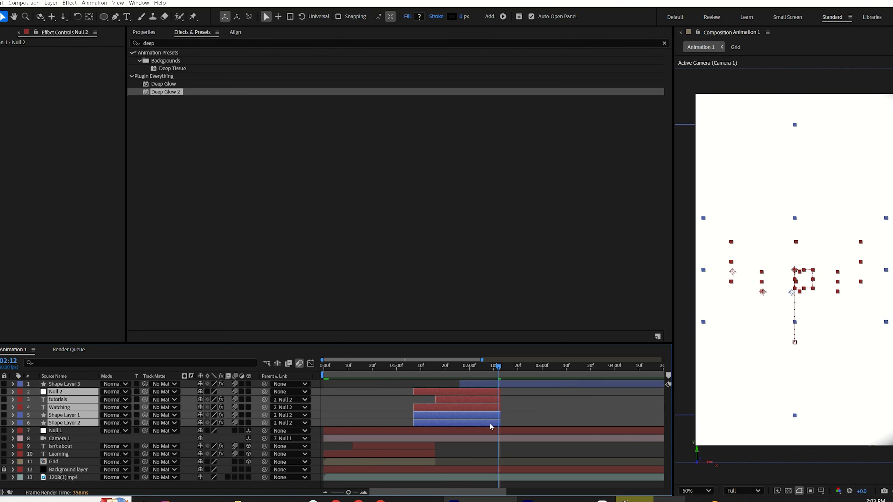
Step: Trim Null 1 and Camera 1 to end at 01:17
{"action": "left_click", "coordinate": [438, 367]}
{"action": "left_click", "coordinate": [511, 431]}
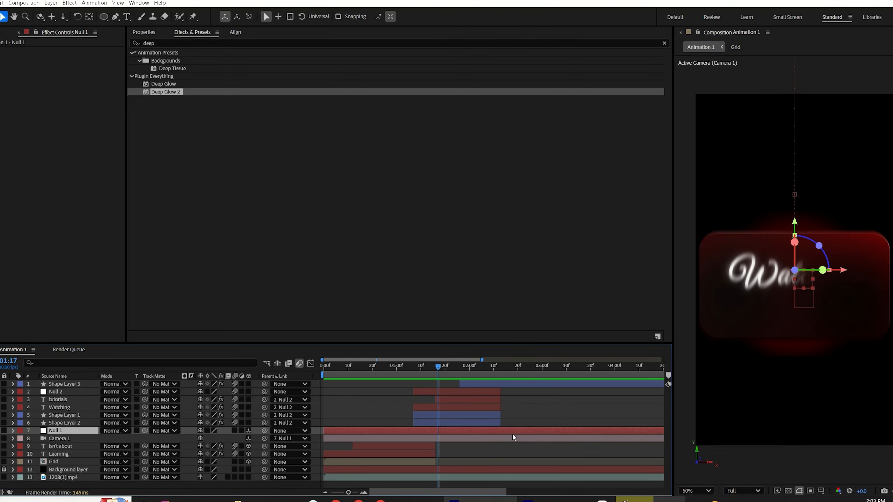
{"action": "left_click", "coordinate": [505, 439], "text": "shift"}
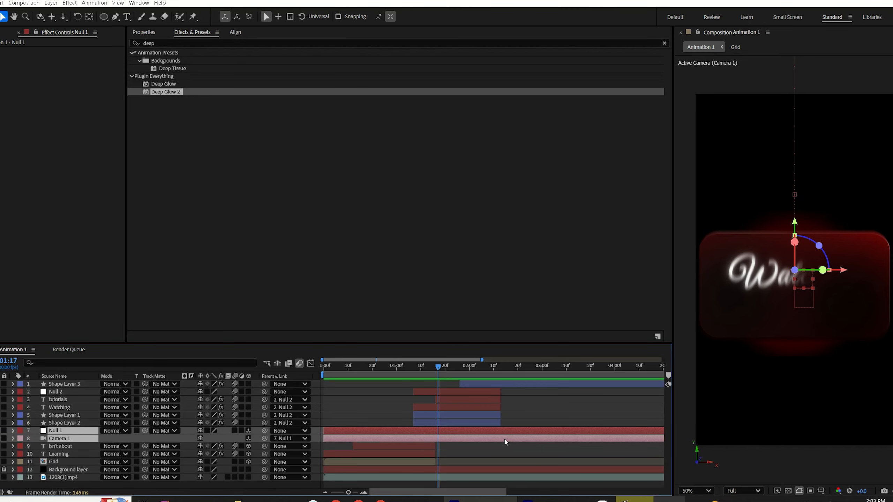
{"action": "key", "text": "alt+bracketright"}
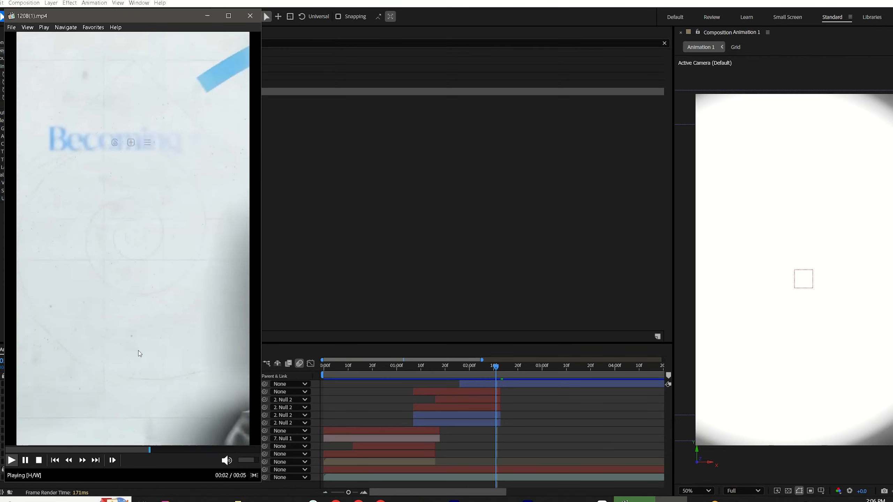
Step: Add the Joker.png image from the project to the top of the composition
{"action": "left_click", "coordinate": [165, 313]}
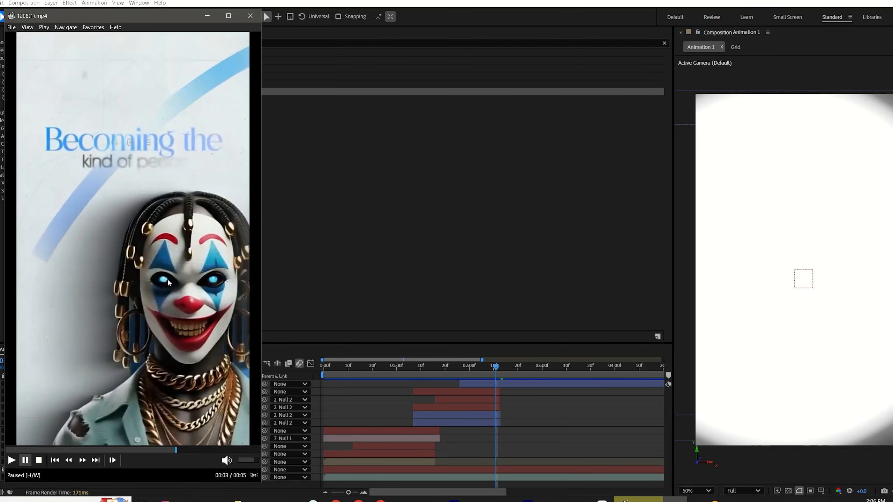
{"action": "left_click_drag", "start_coordinate": [174, 451], "coordinate": [143, 460]}
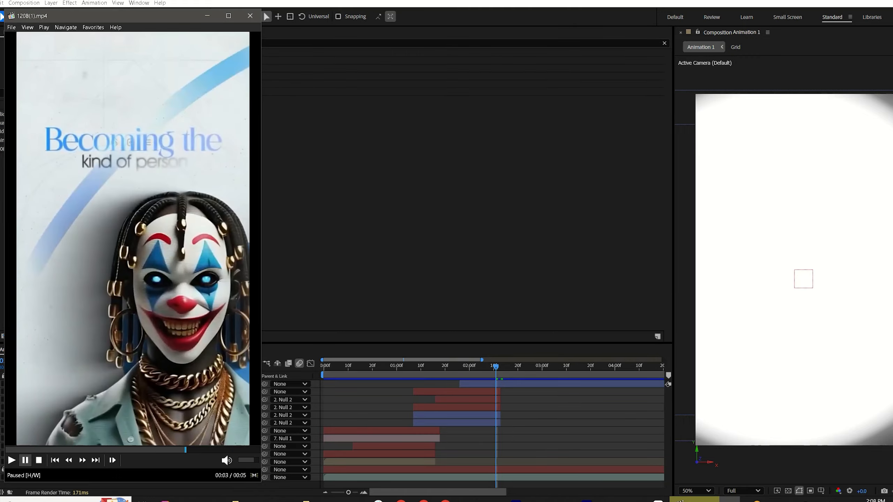
{"action": "left_click", "coordinate": [1, 144]}
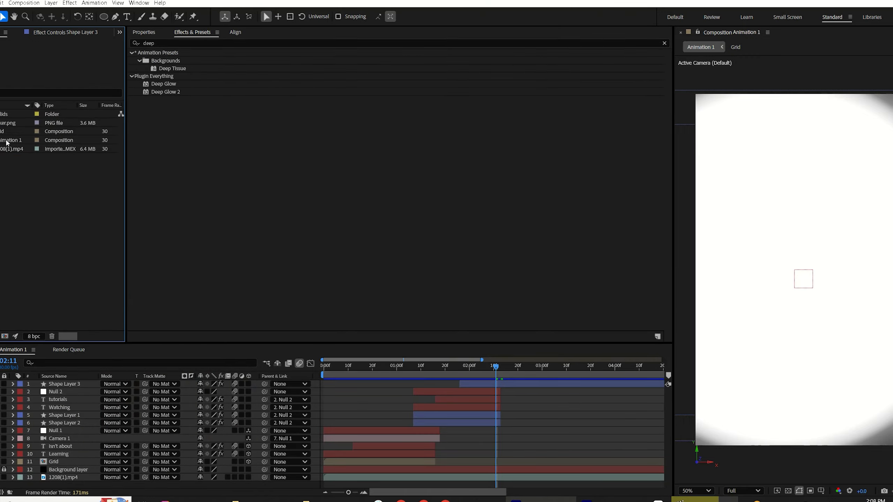
{"action": "left_click_drag", "start_coordinate": [8, 123], "coordinate": [418, 379]}
Step: Move the Joker image toward the lower right of the frame, matching the reference
{"action": "left_click_drag", "start_coordinate": [769, 273], "coordinate": [826, 352]}
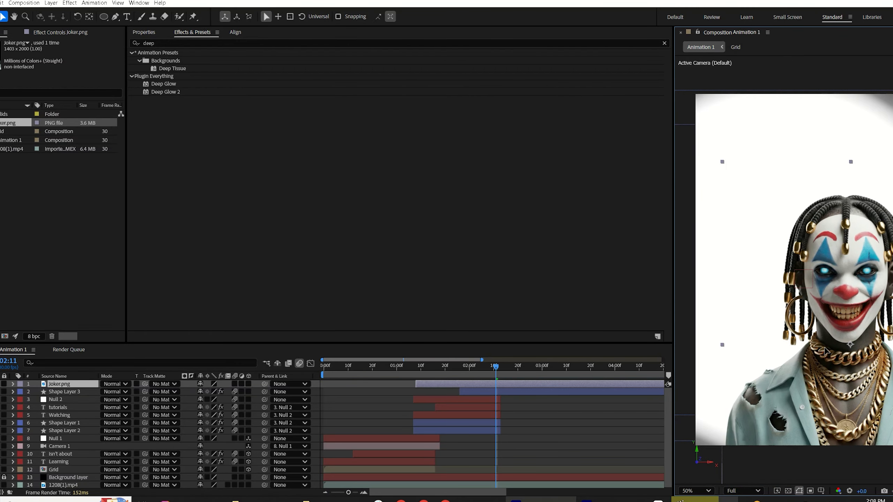
{"action": "left_click", "coordinate": [696, 500]}
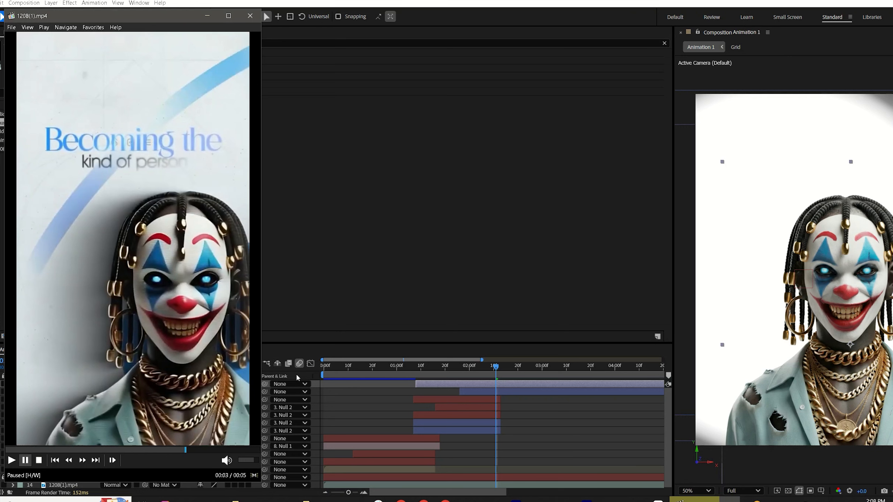
{"action": "left_click_drag", "start_coordinate": [853, 263], "coordinate": [837, 282]}
Step: Add a Drop Shadow layer style to the Joker layer and open its settings
{"action": "right_click", "coordinate": [471, 384]}
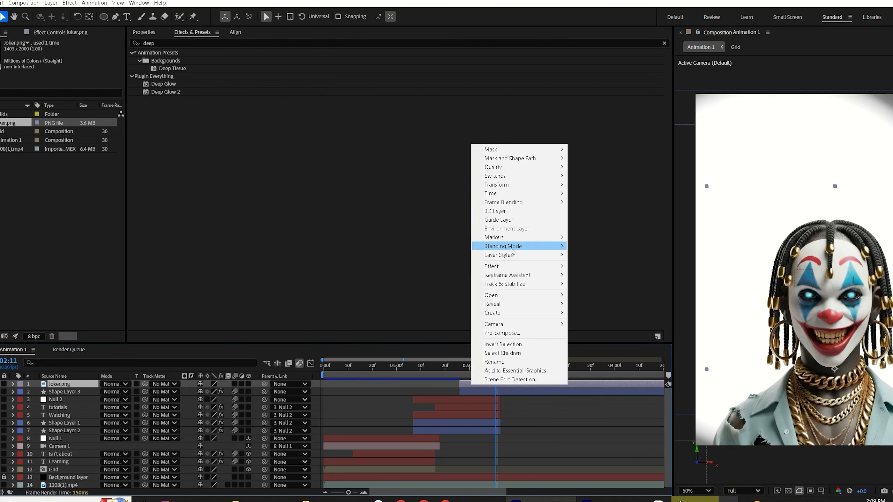
{"action": "mouse_move", "coordinate": [540, 256]}
{"action": "left_click", "coordinate": [599, 285]}
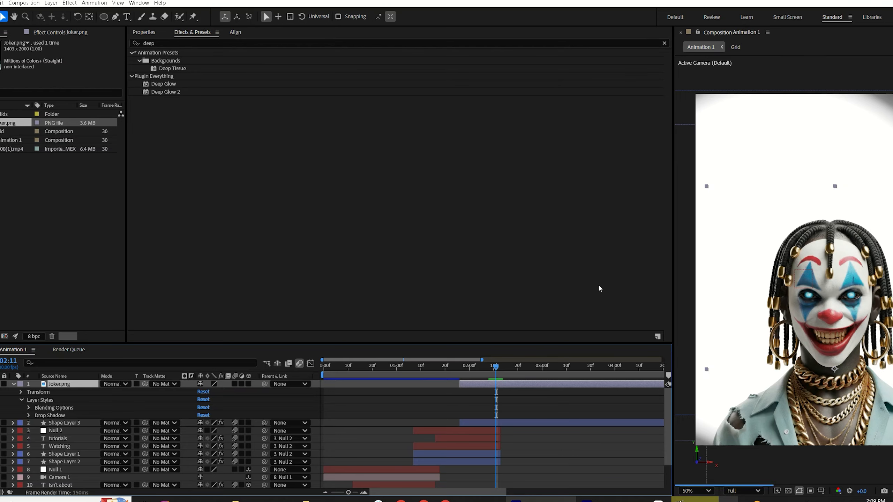
{"action": "scroll", "coordinate": [53, 401], "scroll_direction": "down", "scroll_amount": 1}
{"action": "left_click", "coordinate": [29, 407]}
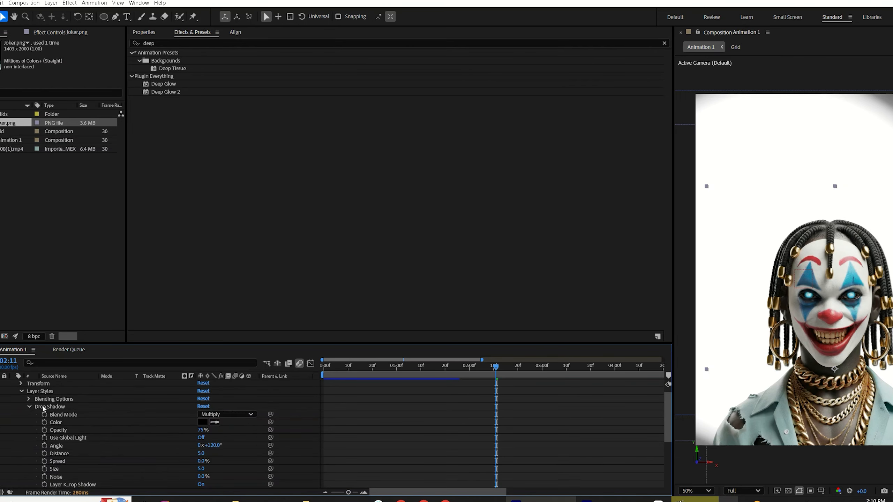
Step: Set the drop shadow's angle to 353°, distance to 45, size to 67 and opacity to 60%
{"action": "left_click", "coordinate": [201, 430]}
{"action": "key", "text": "Return"}
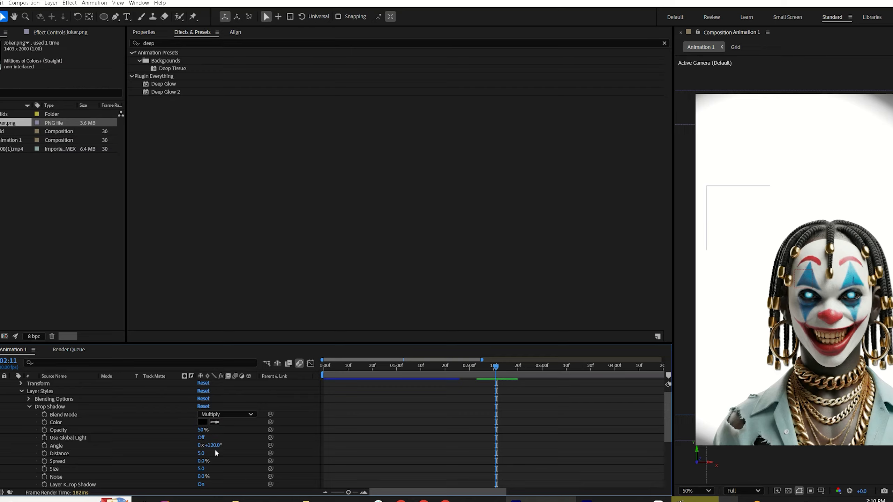
{"action": "mouse_move", "coordinate": [202, 455]}
{"action": "left_mouse_down"}
{"action": "mouse_move", "coordinate": [205, 475]}
{"action": "mouse_move", "coordinate": [211, 470]}
{"action": "left_mouse_up"}
{"action": "left_click_drag", "start_coordinate": [215, 469], "coordinate": [316, 443]}
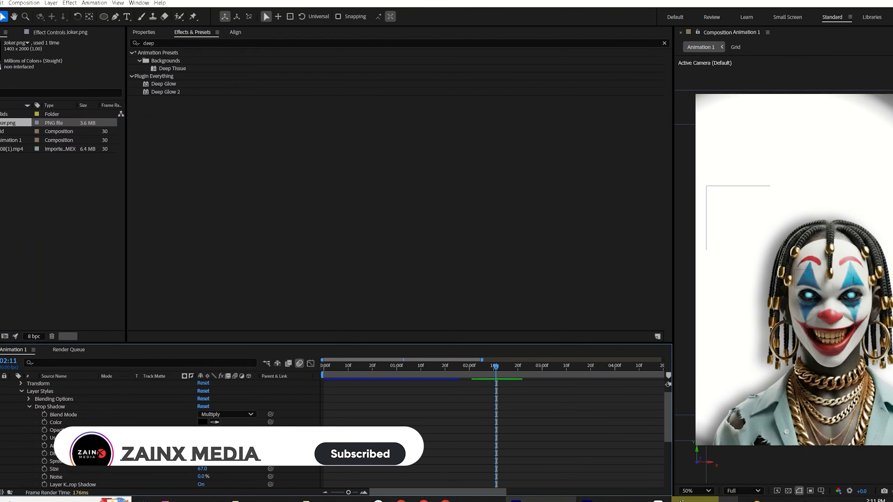
{"action": "left_click", "coordinate": [201, 431]}
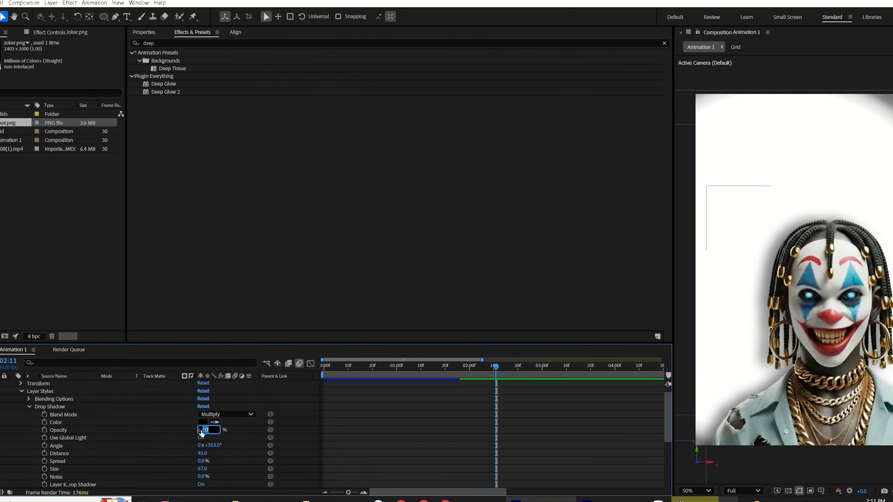
{"action": "type", "text": "60"}
{"action": "key", "text": "Return"}
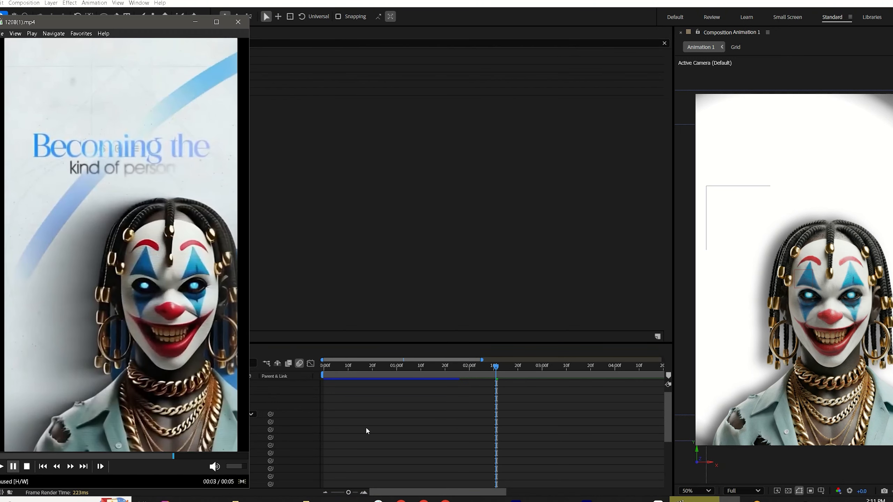
Step: Keyframe the Joker's position at 02:14 and move it off-screen right to X 2136 at 02:08
{"action": "key", "text": "p"}
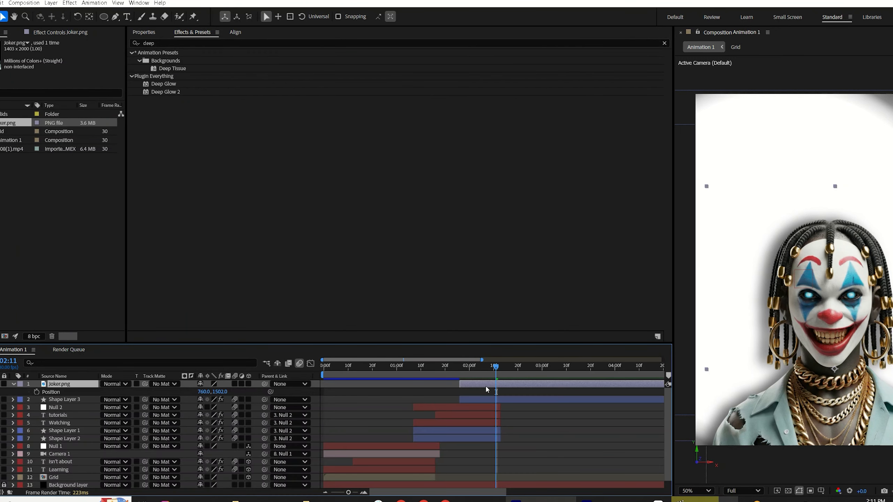
{"action": "key", "text": "Page_Down"}
{"action": "key", "text": "Page_Down"}
{"action": "key", "text": "Page_Down"}
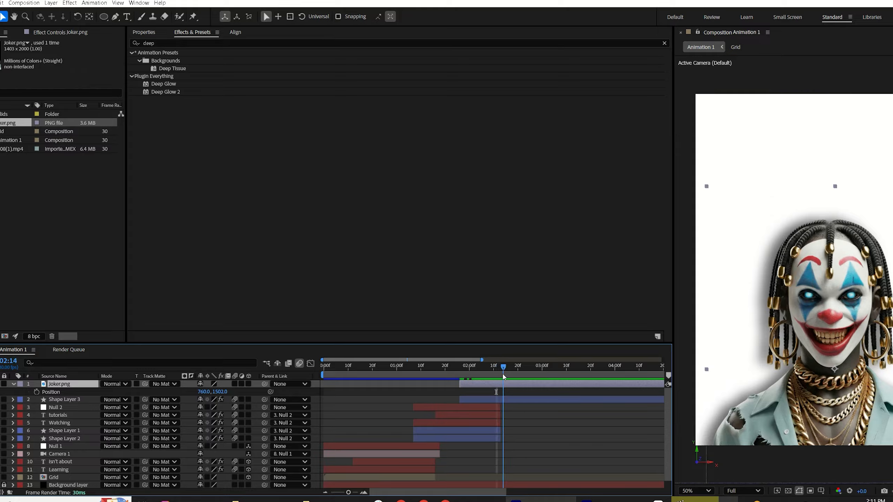
{"action": "left_click", "coordinate": [37, 392]}
{"action": "key", "text": "Page_Up"}
{"action": "key", "text": "Page_Up"}
{"action": "key", "text": "Page_Up"}
{"action": "key", "text": "Page_Up"}
{"action": "key", "text": "Page_Up"}
{"action": "key", "text": "Page_Up"}
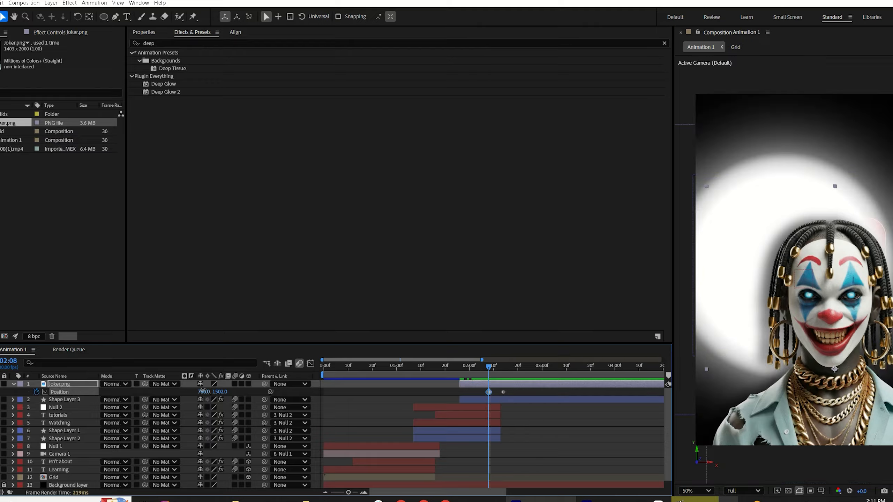
{"action": "left_click_drag", "start_coordinate": [205, 392], "coordinate": [759, 313]}
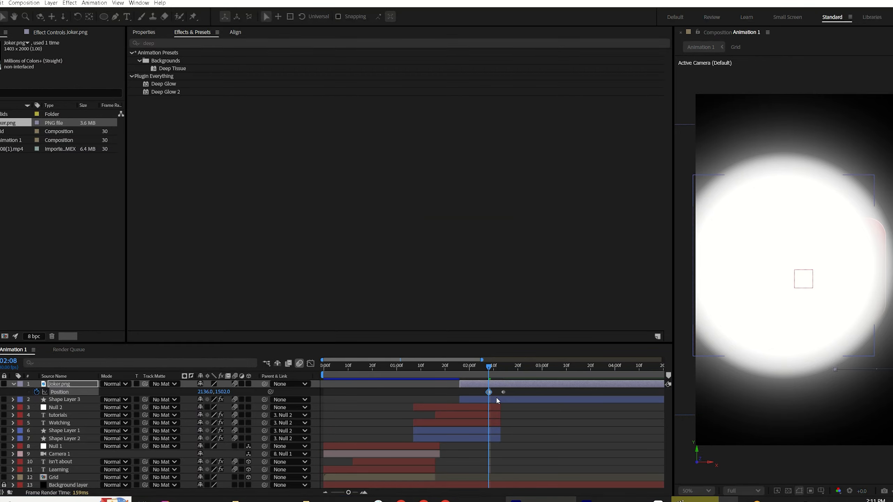
Step: Move the Joker's final position keyframe later to about 02:21
{"action": "left_click_drag", "start_coordinate": [489, 385], "coordinate": [513, 393]}
{"action": "key", "text": "u"}
{"action": "key", "text": "u"}
{"action": "key", "text": "u"}
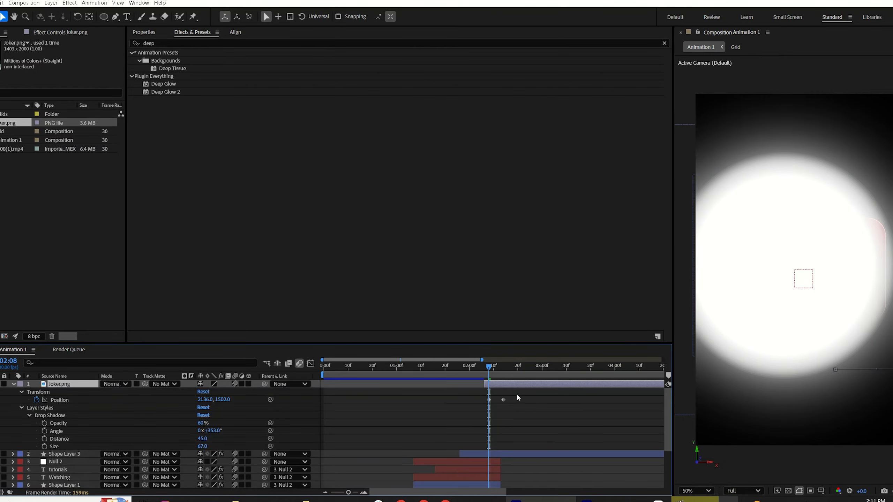
{"action": "left_click", "coordinate": [541, 423]}
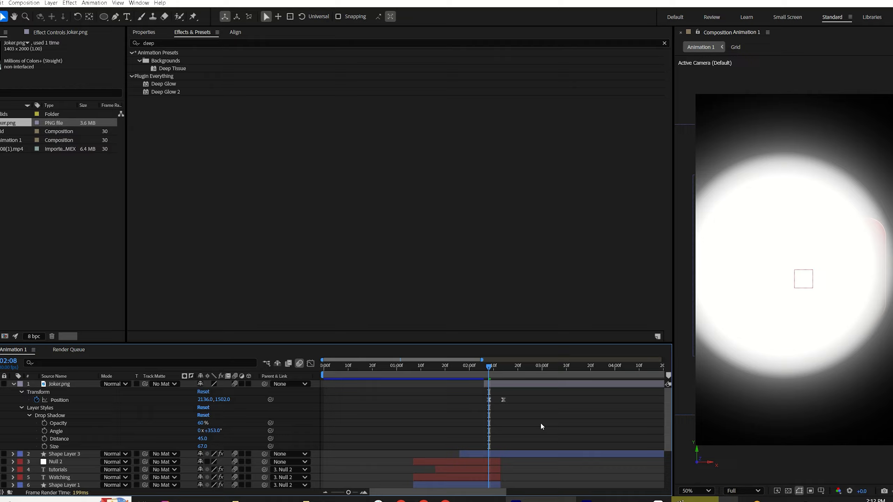
{"action": "key", "text": "u"}
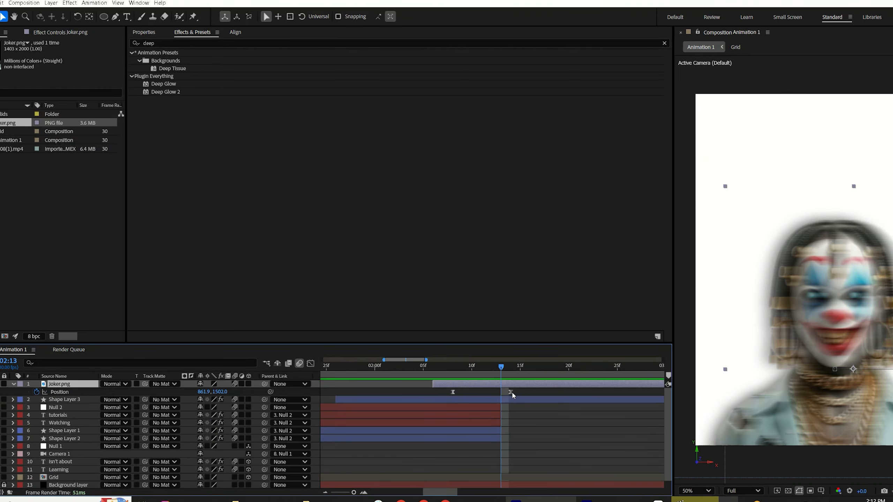
{"action": "left_click_drag", "start_coordinate": [513, 394], "coordinate": [578, 404]}
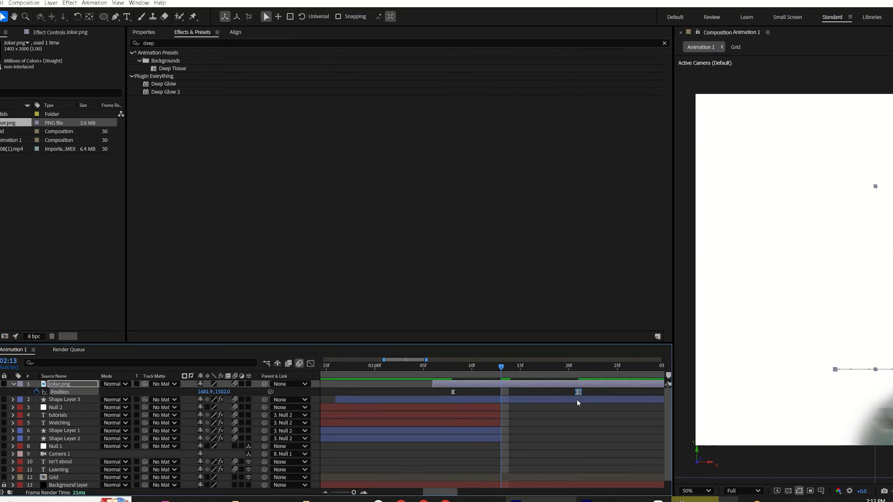
Step: Ease the Joker's position keyframes in the Graph Editor, adjusting the speed-curve handles for a fast start and gentle stop
{"action": "left_click", "coordinate": [441, 373]}
{"action": "left_click_drag", "start_coordinate": [618, 393], "coordinate": [410, 387]}
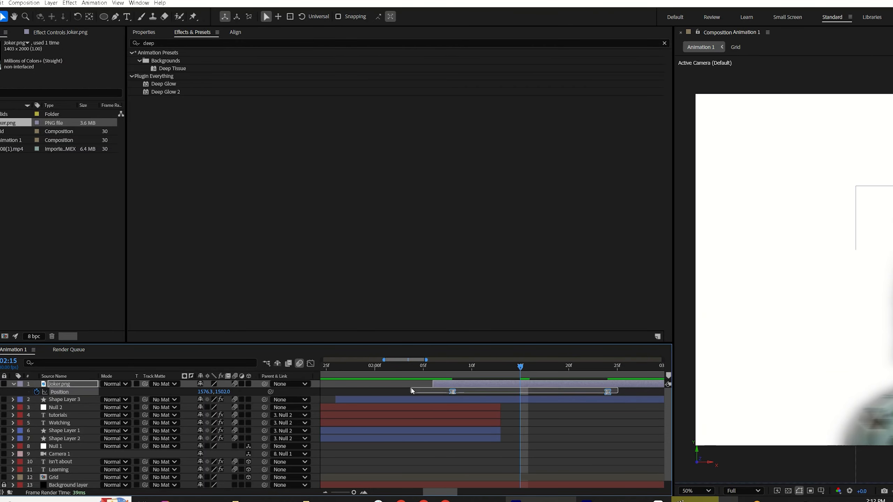
{"action": "left_click", "coordinate": [310, 364]}
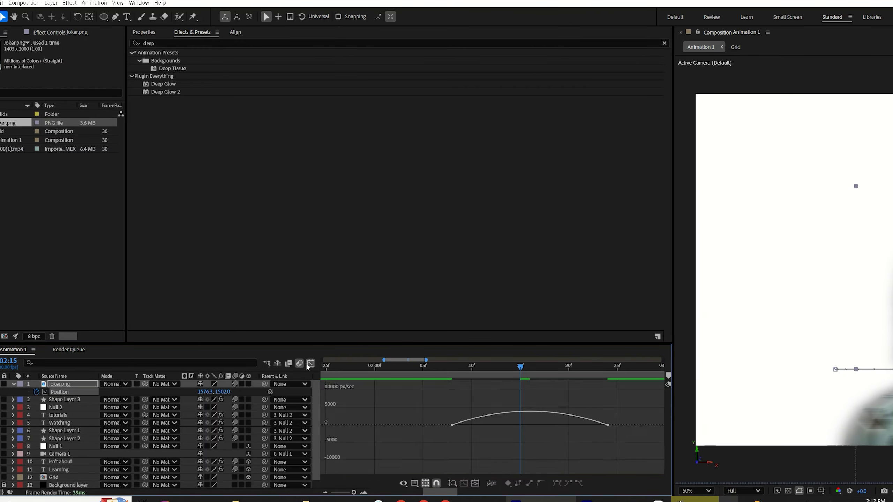
{"action": "left_click_drag", "start_coordinate": [629, 406], "coordinate": [456, 447]}
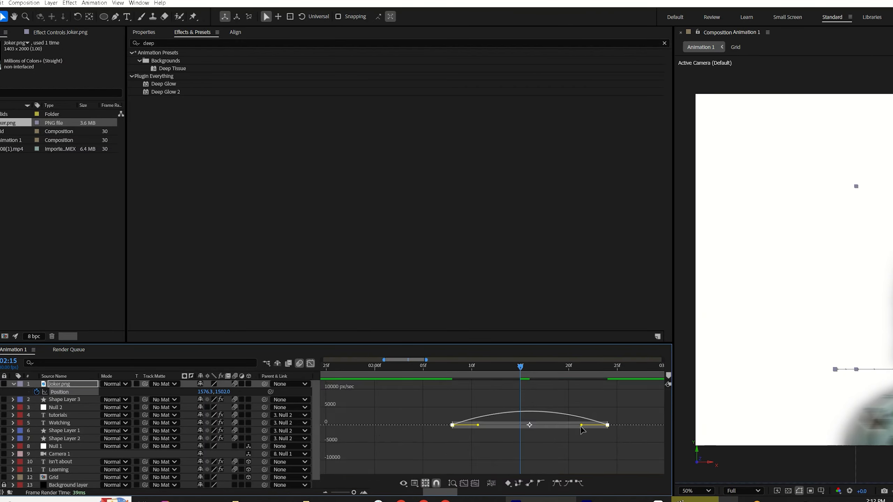
{"action": "left_click_drag", "start_coordinate": [581, 426], "coordinate": [559, 429]}
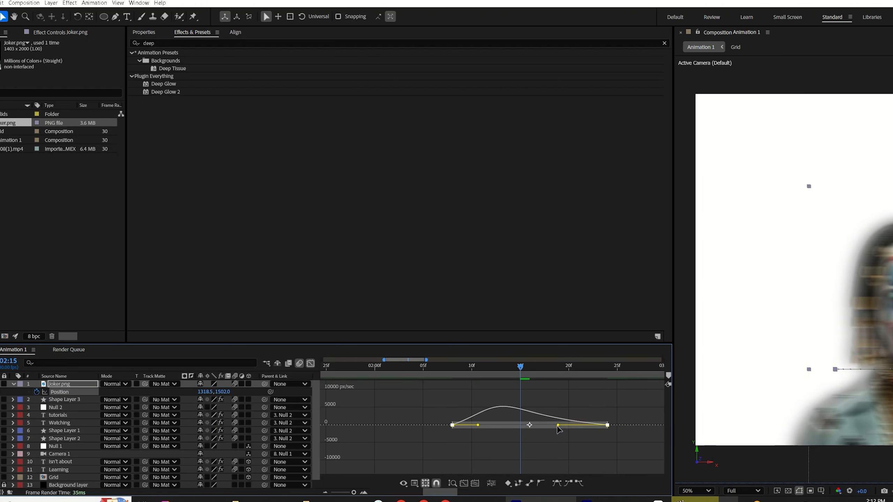
{"action": "left_click_drag", "start_coordinate": [479, 427], "coordinate": [471, 426]}
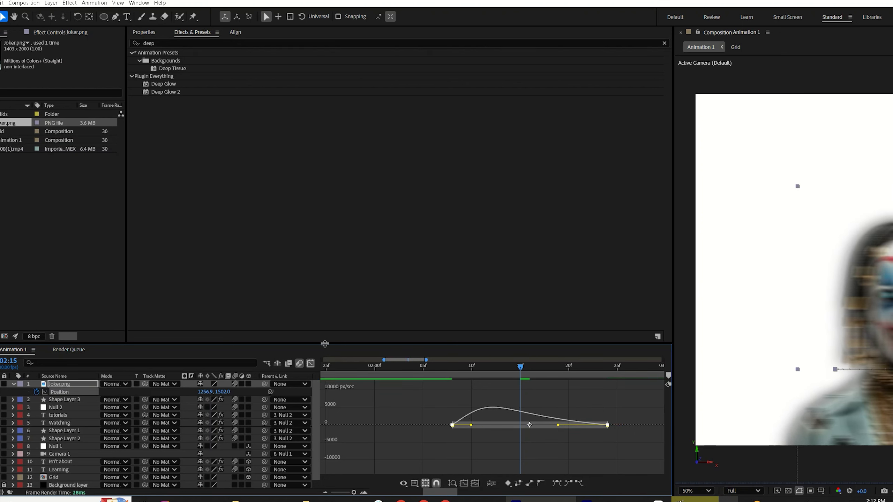
{"action": "left_click", "coordinate": [311, 364]}
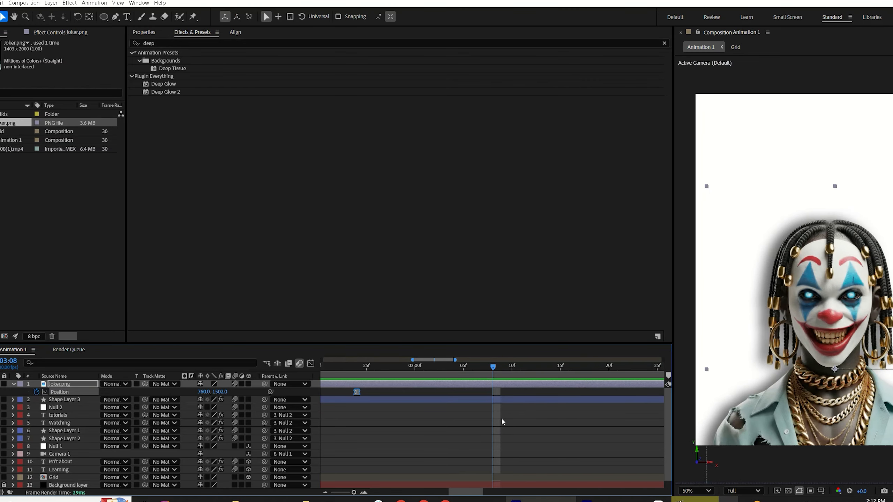
Step: Set the Joker's position X to about 804 at its final keyframe
{"action": "left_click", "coordinate": [432, 414]}
{"action": "key", "text": "j"}
{"action": "left_click_drag", "start_coordinate": [203, 392], "coordinate": [217, 387]}
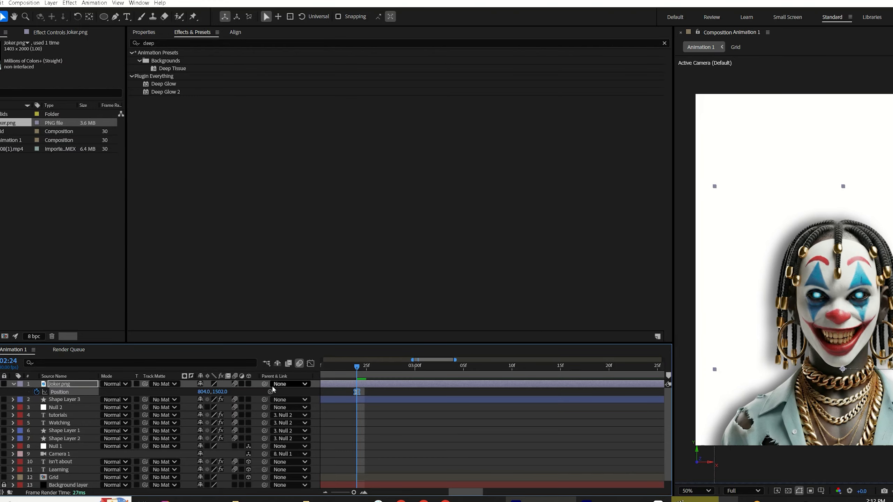
{"action": "left_click", "coordinate": [399, 424]}
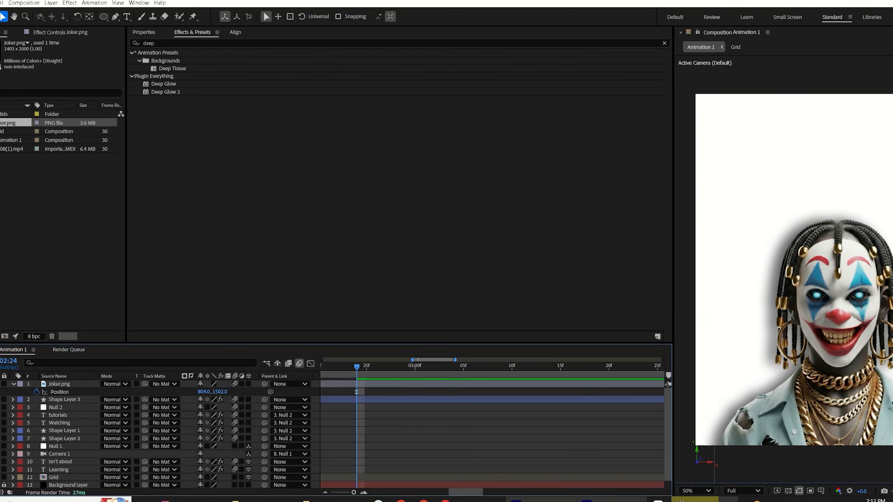
Step: Compare with the reference video and create a text layer reading 'Becoming the' near the top of the frame
{"action": "left_click", "coordinate": [700, 500]}
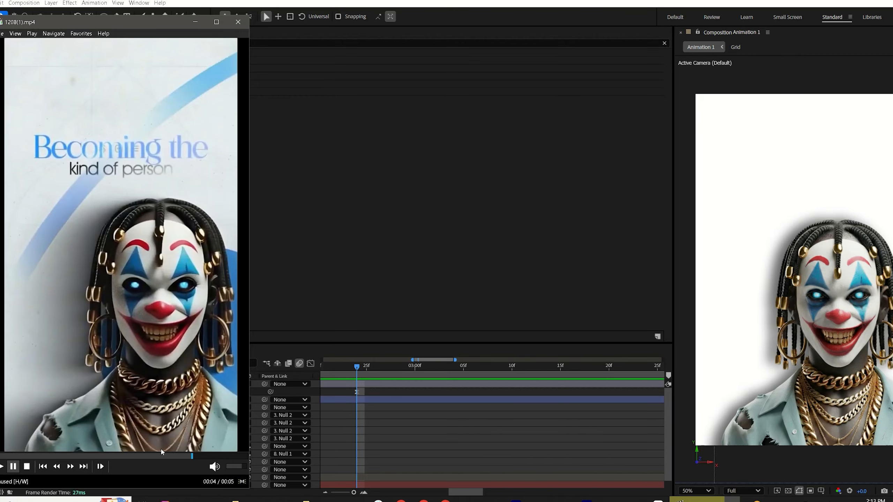
{"action": "mouse_move", "coordinate": [174, 458]}
{"action": "left_mouse_down"}
{"action": "mouse_move", "coordinate": [162, 442]}
{"action": "mouse_move", "coordinate": [148, 457]}
{"action": "left_mouse_up"}
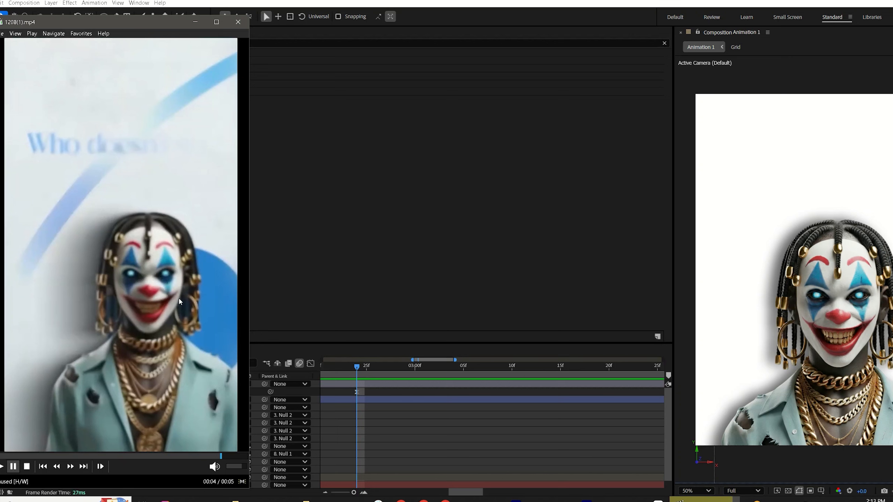
{"action": "left_click", "coordinate": [126, 16]}
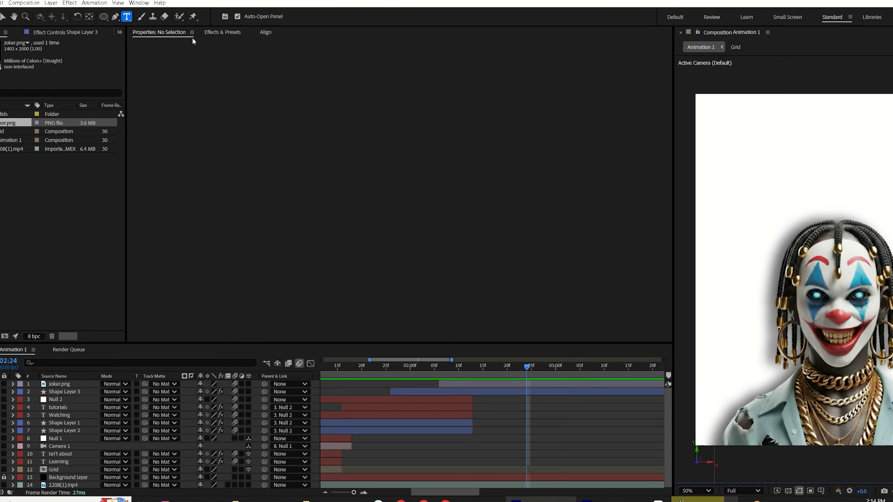
{"action": "left_click", "coordinate": [722, 137]}
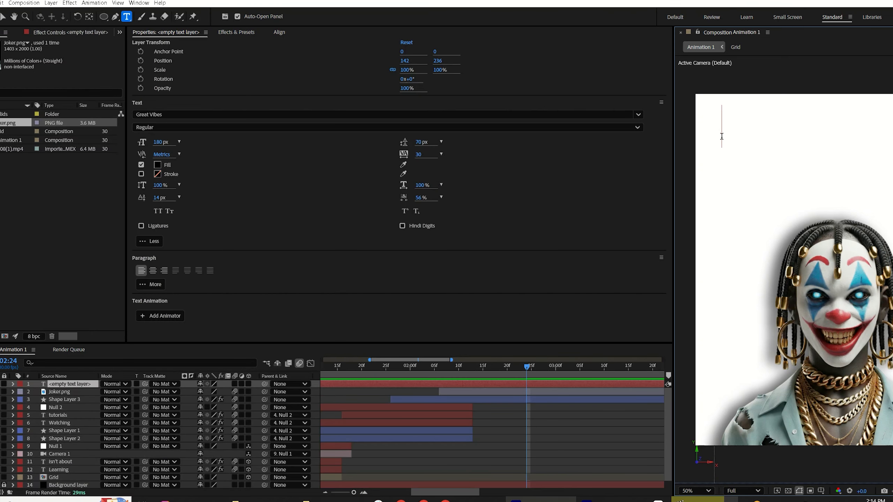
{"action": "type", "text": "Becomi"}
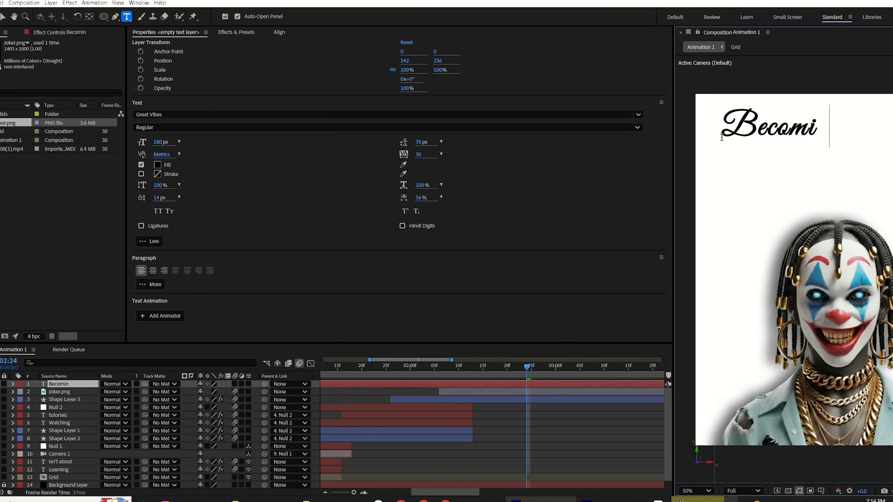
{"action": "type", "text": "ng the"}
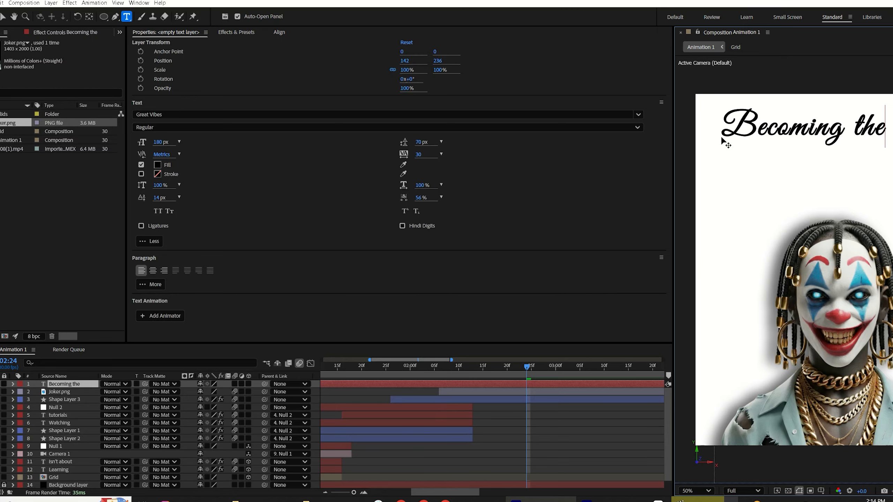
Step: Change the title's font to Imprint MT Shadow and move it slightly down and right
{"action": "left_click", "coordinate": [168, 115]}
{"action": "scroll", "coordinate": [204, 233], "scroll_direction": "down", "scroll_amount": 1}
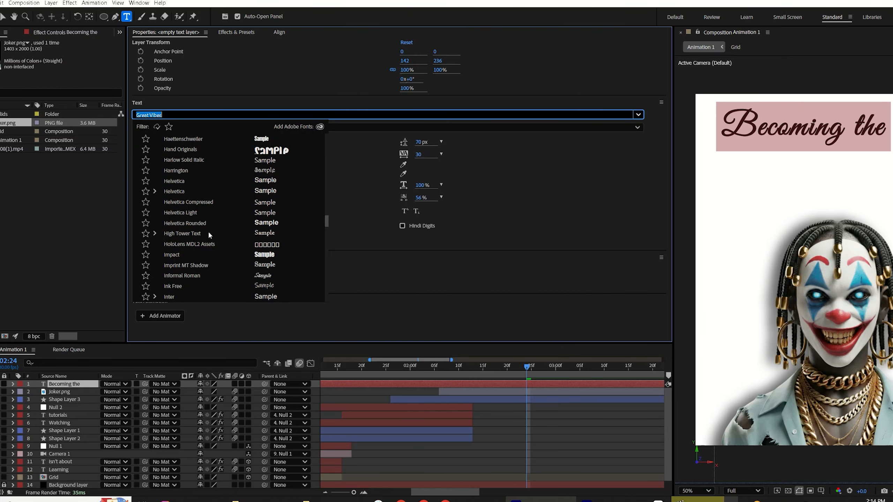
{"action": "left_click", "coordinate": [261, 268]}
{"action": "key", "text": "Escape"}
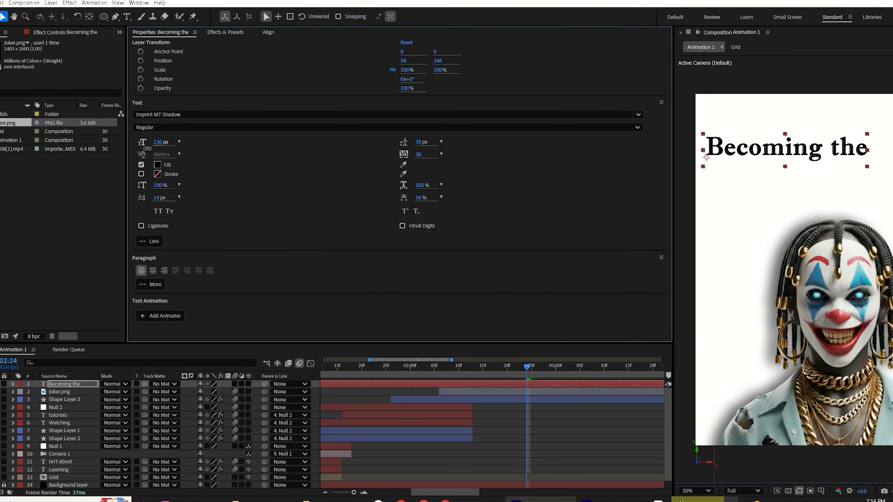
{"action": "left_click_drag", "start_coordinate": [774, 148], "coordinate": [785, 153]}
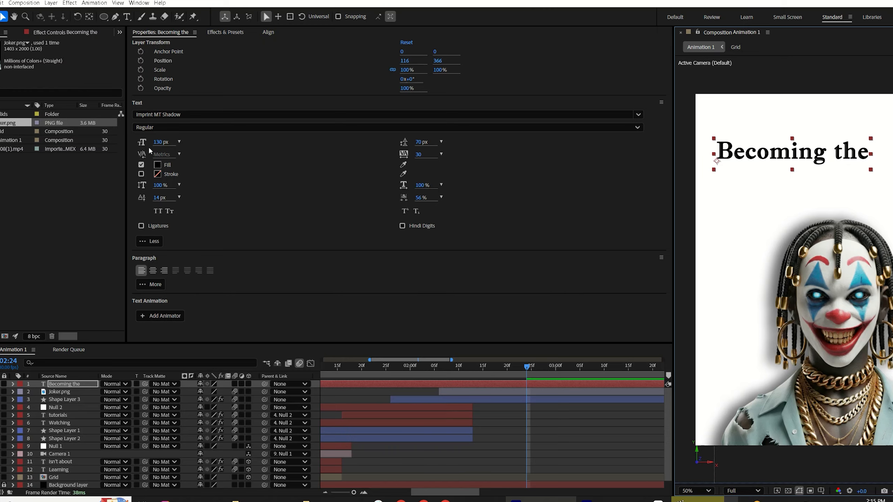
Step: Colour the title text blue and duplicate its layer
{"action": "left_click", "coordinate": [158, 165]}
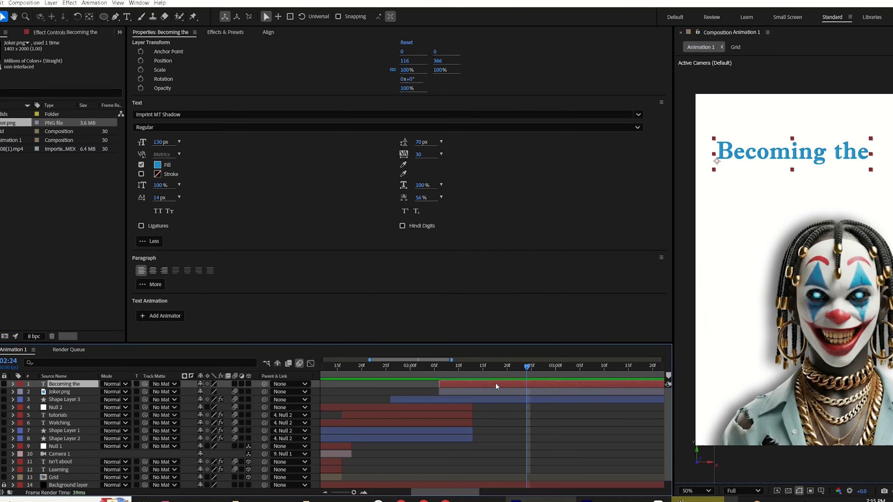
{"action": "key", "text": "ctrl+d"}
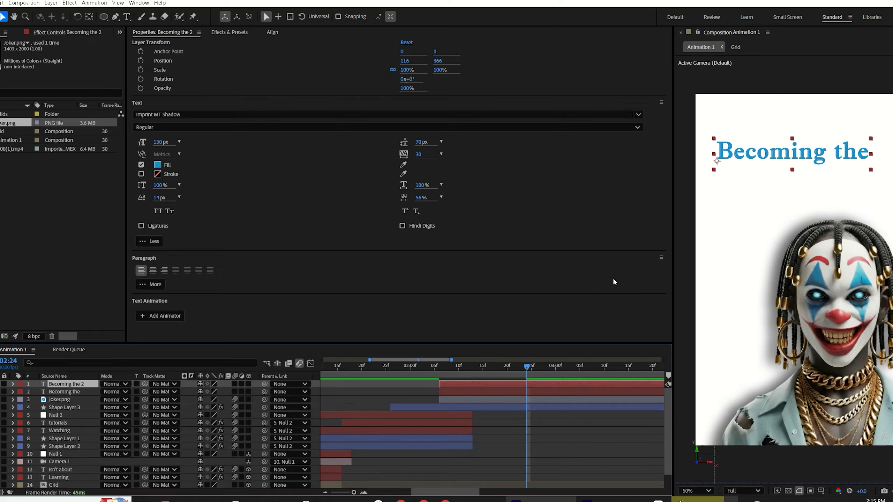
Step: Move the duplicate text below the title and retype it as 'kind of person'
{"action": "left_click_drag", "start_coordinate": [783, 153], "coordinate": [781, 168]}
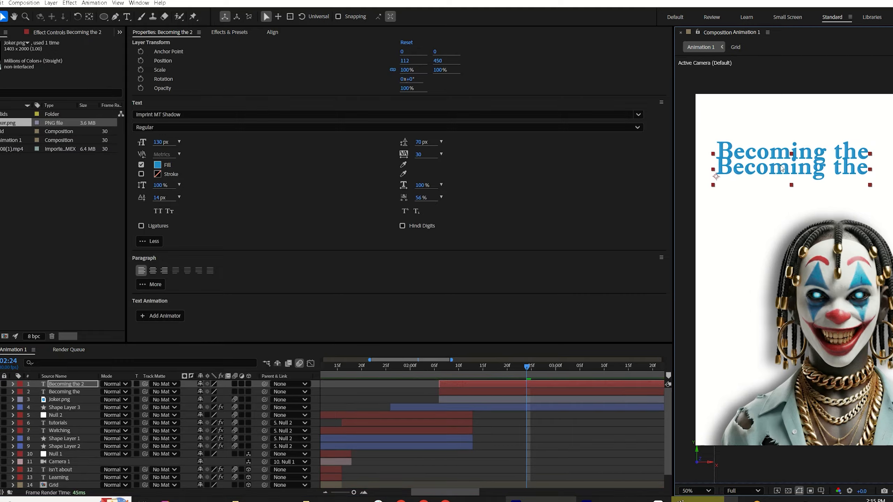
{"action": "double_click", "coordinate": [752, 171]}
{"action": "triple_click", "coordinate": [753, 172]}
{"action": "type", "text": "kind of person"}
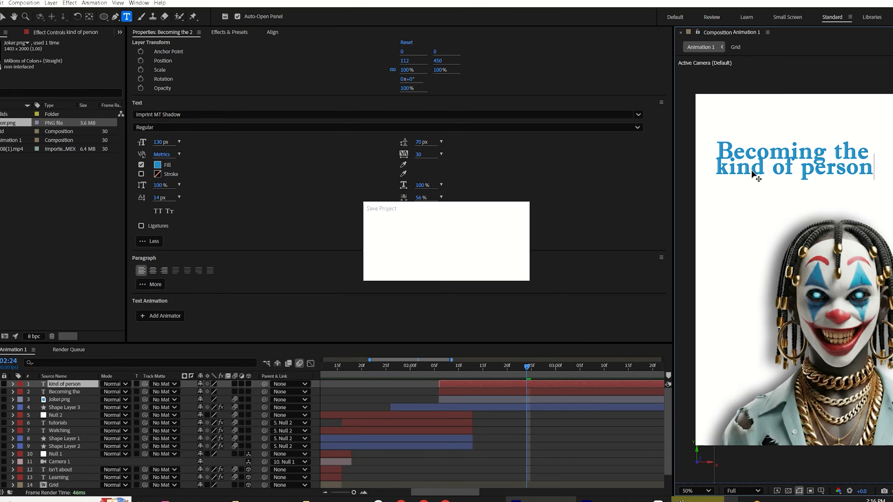
{"action": "key", "text": "ctrl+Return"}
Step: Set the 'kind of person' text fill to black
{"action": "left_click", "coordinate": [157, 166]}
{"action": "left_click_drag", "start_coordinate": [439, 265], "coordinate": [460, 307]}
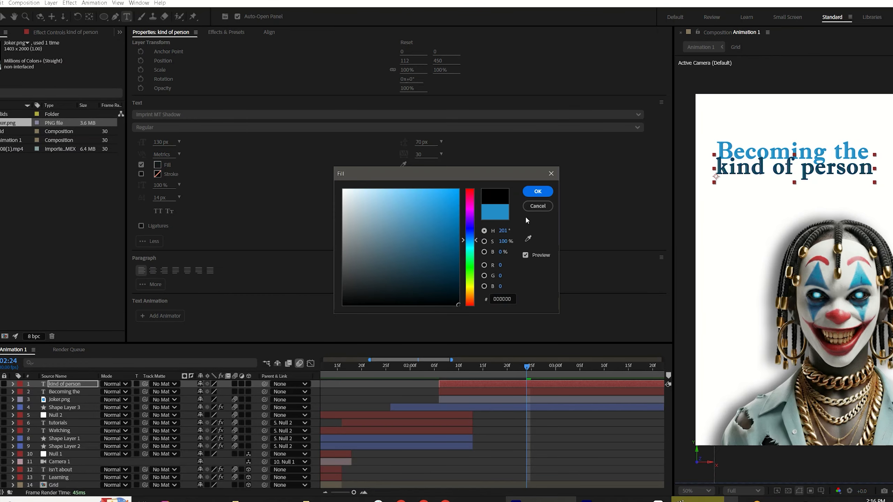
{"action": "left_click", "coordinate": [538, 191]}
Step: Change the 'kind of person' font to Gilroy-Light and set its tracking to -31
{"action": "left_click", "coordinate": [151, 116]}
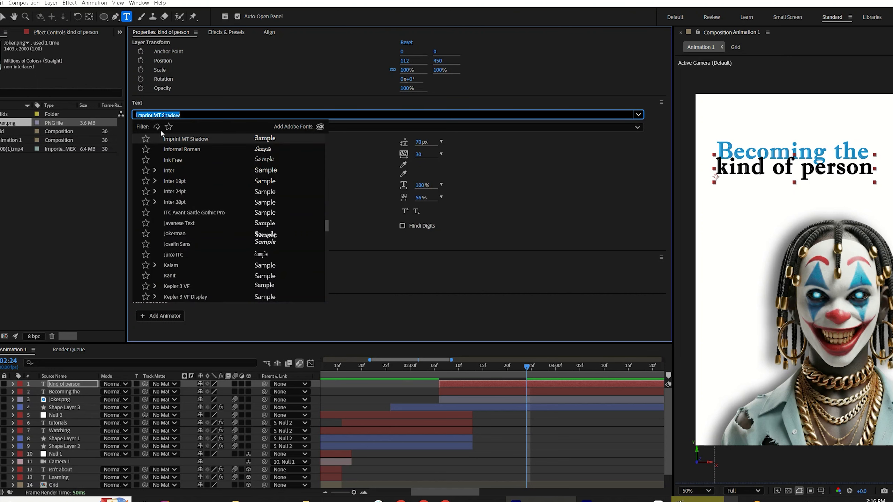
{"action": "type", "text": "gilr"}
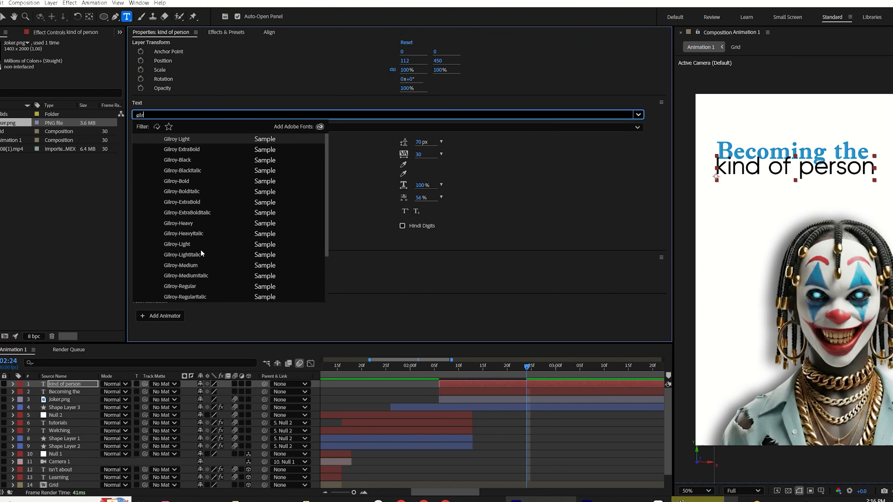
{"action": "left_click", "coordinate": [255, 246]}
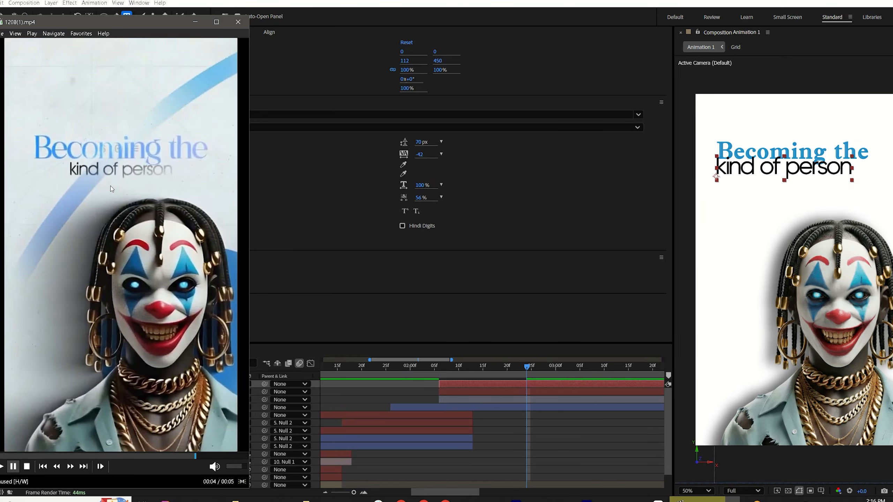
{"action": "left_click_drag", "start_coordinate": [419, 155], "coordinate": [423, 152]}
Step: Set the 'kind of person' font size to 100 px
{"action": "left_click", "coordinate": [161, 142]}
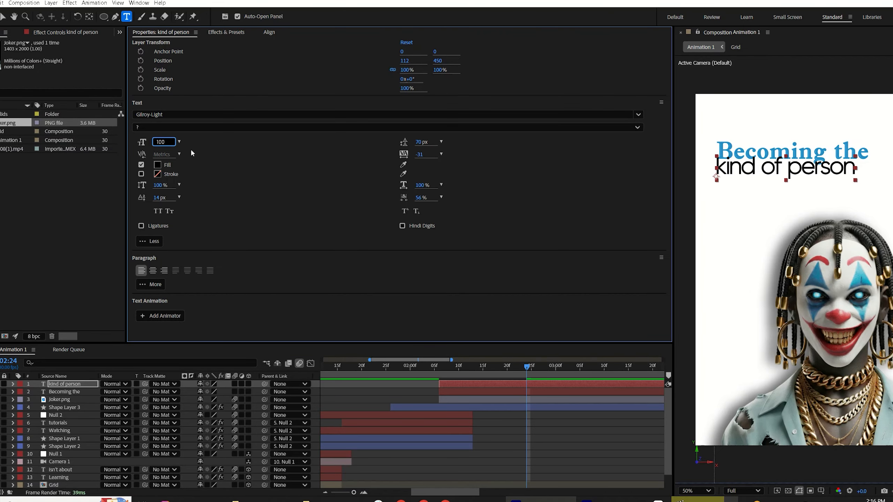
{"action": "type", "text": "100"}
{"action": "key", "text": "Return"}
{"action": "key", "text": "v"}
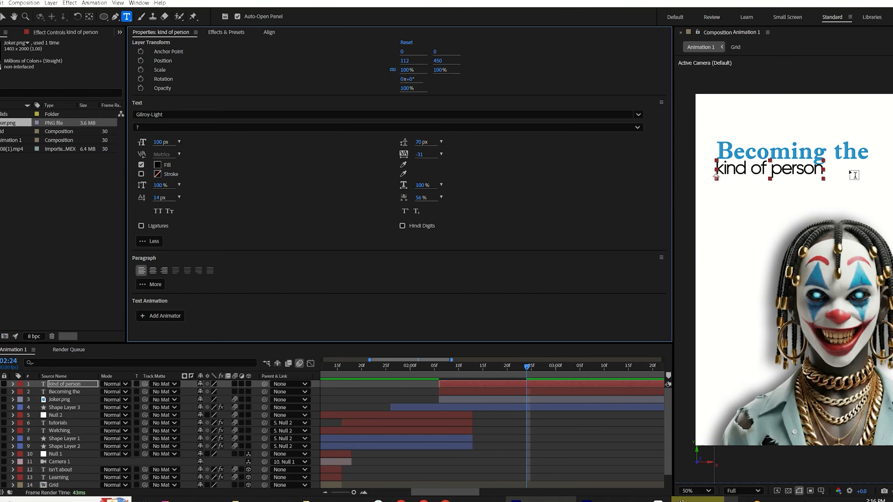
Step: Center both text layers horizontally in the composition
{"action": "left_click", "coordinate": [269, 32]}
{"action": "left_click", "coordinate": [150, 61]}
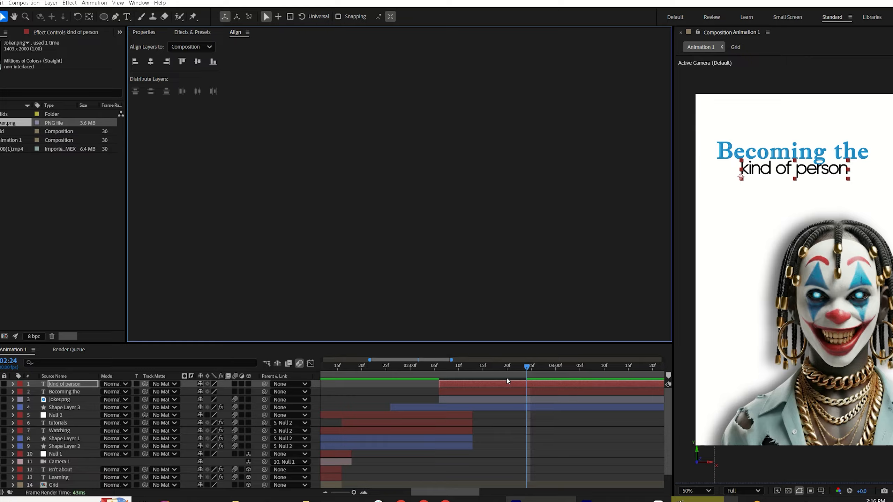
{"action": "left_click", "coordinate": [506, 392]}
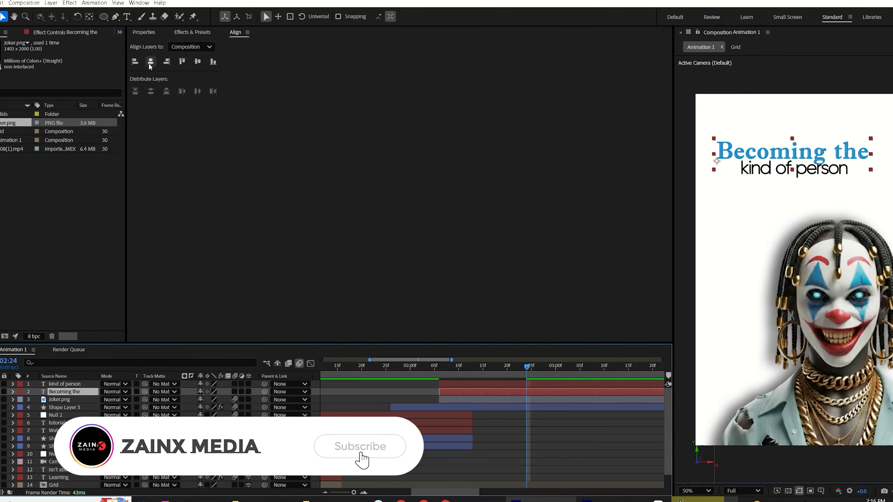
{"action": "left_click", "coordinate": [514, 440]}
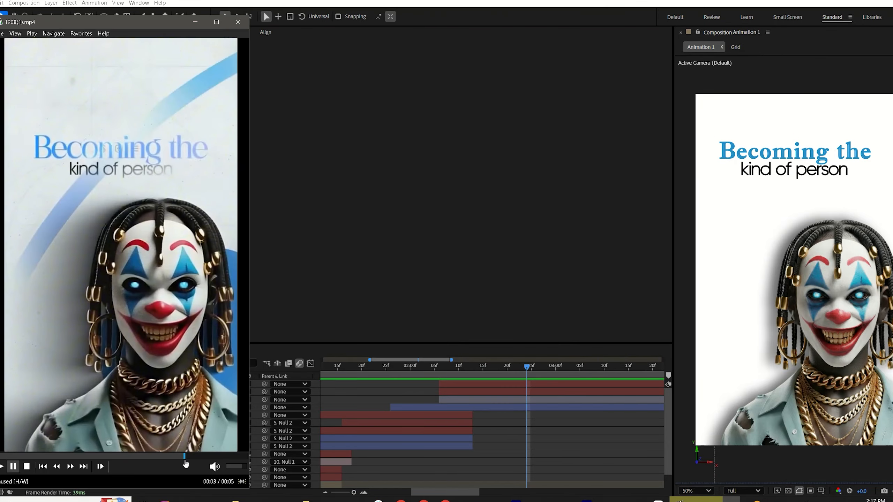
Step: Play through the reference video to compare the title layout
{"action": "left_click_drag", "start_coordinate": [185, 462], "coordinate": [170, 481]}
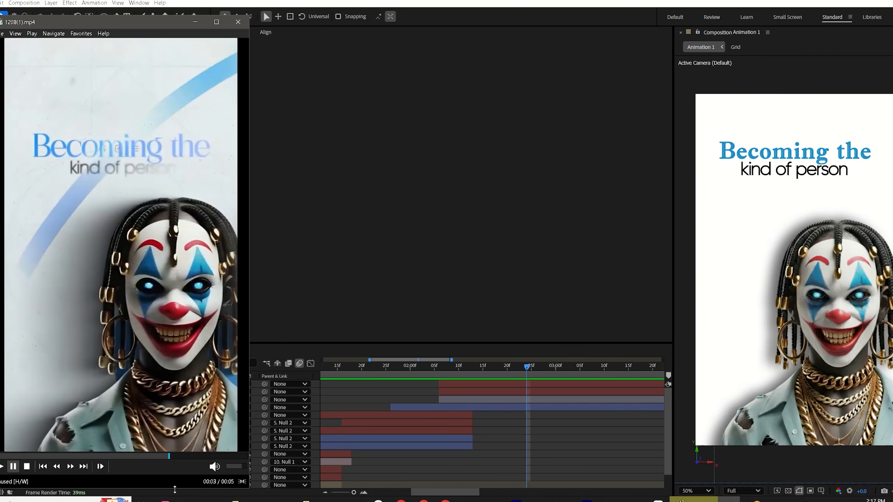
{"action": "left_click", "coordinate": [137, 456]}
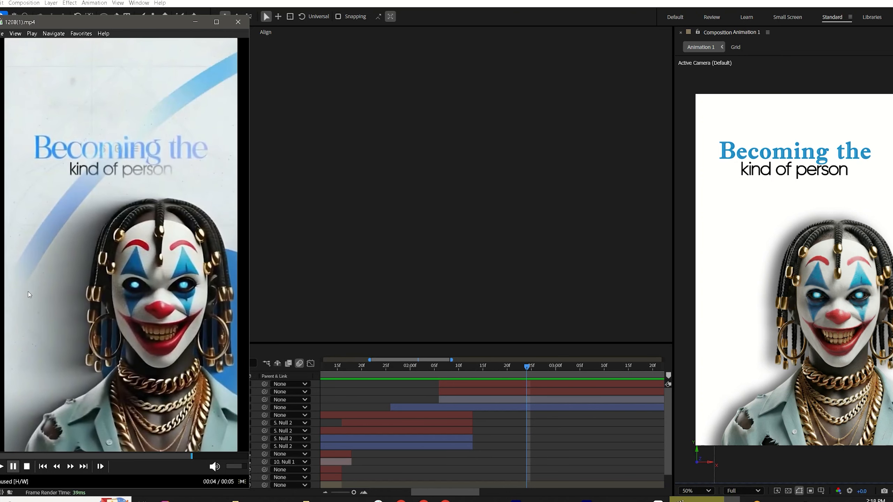
{"action": "left_click", "coordinate": [318, 145]}
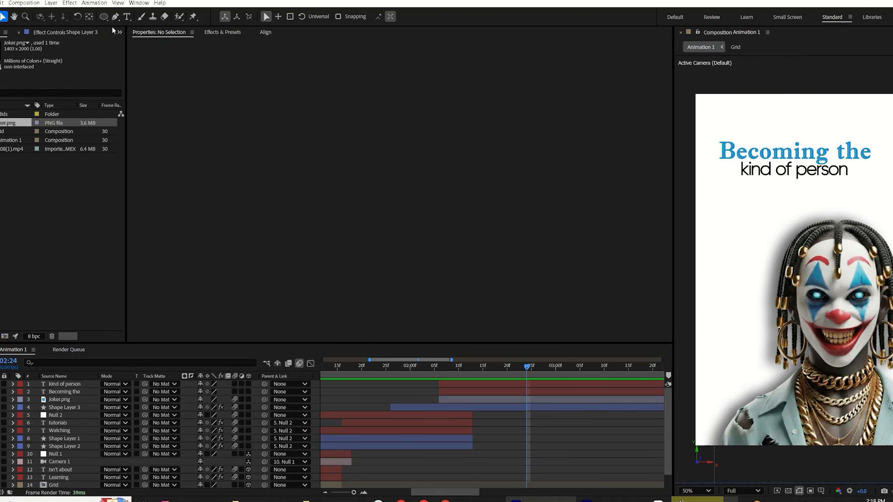
Step: Draw a curved arc path with the Pen tool down the composition's left edge
{"action": "left_click", "coordinate": [115, 17]}
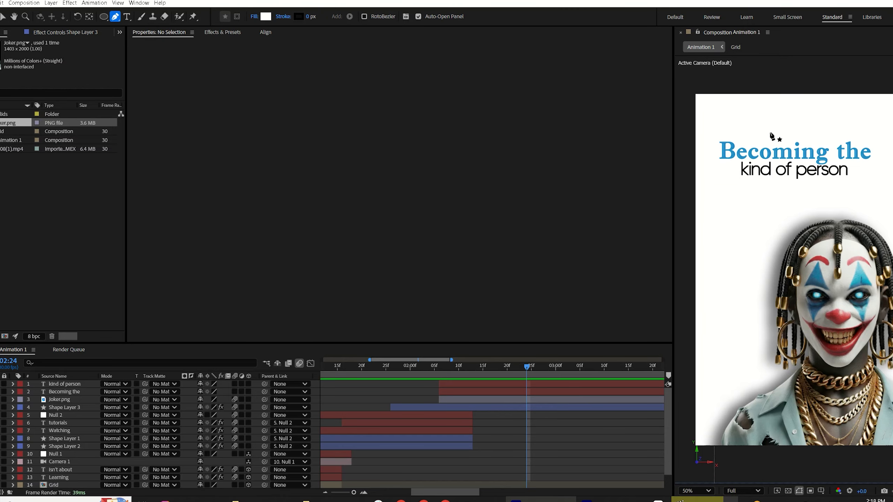
{"action": "left_click", "coordinate": [891, 98]}
{"action": "left_click_drag", "start_coordinate": [700, 352], "coordinate": [700, 501]}
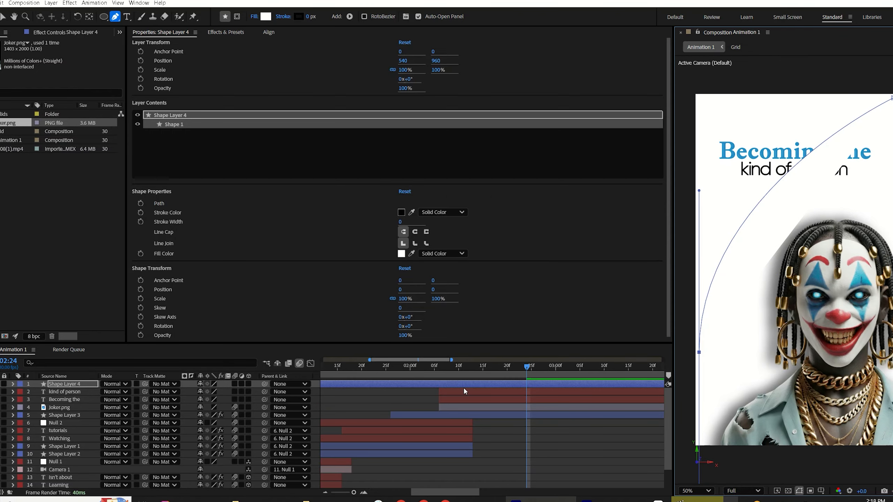
Step: Set the arc's fill to None and its stroke width to 99 px
{"action": "left_click", "coordinate": [254, 17]}
{"action": "left_click", "coordinate": [398, 222]}
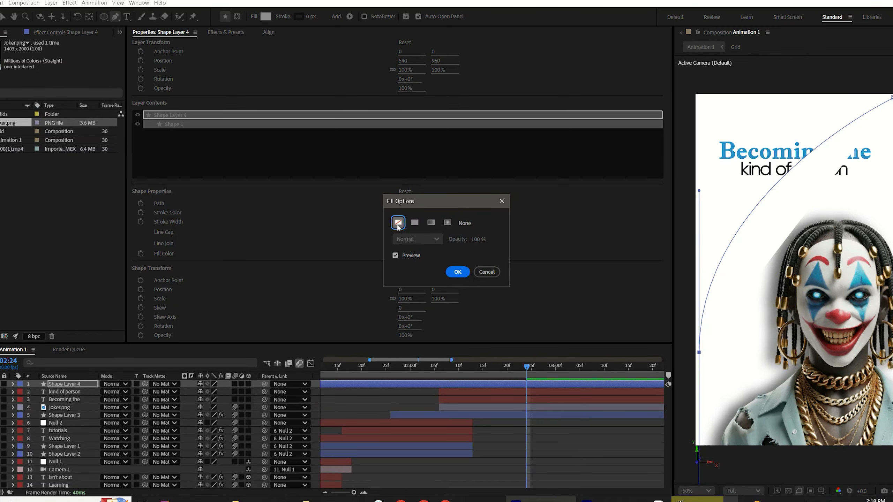
{"action": "left_click", "coordinate": [463, 272]}
{"action": "left_click_drag", "start_coordinate": [312, 16], "coordinate": [342, 5]}
Step: Search for the Gradient Ramp effect and apply it to the arc shape layer
{"action": "left_click", "coordinate": [223, 34]}
{"action": "left_click_drag", "start_coordinate": [160, 43], "coordinate": [73, 75]}
{"action": "type", "text": "grad"}
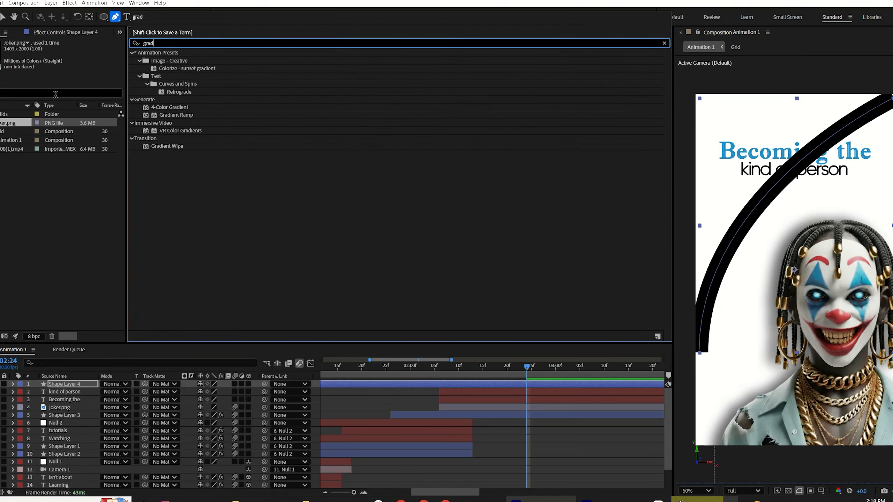
{"action": "double_click", "coordinate": [176, 115]}
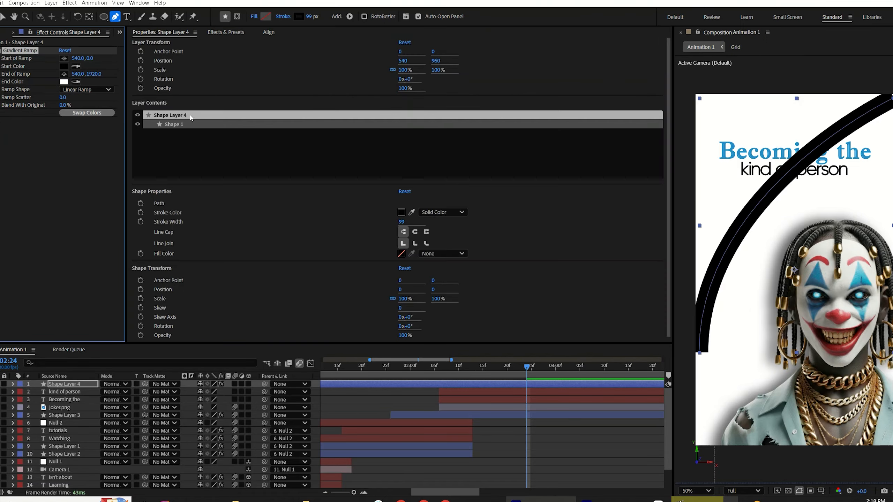
Step: Compare with the reference video, then place the gradient ramp's start point at the arc's upper end
{"action": "left_click", "coordinate": [687, 499]}
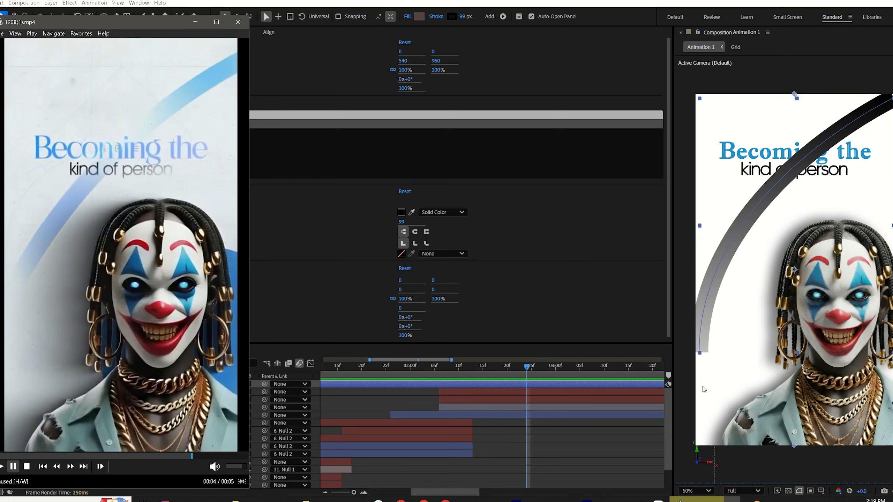
{"action": "left_click", "coordinate": [541, 500]}
{"action": "left_click", "coordinate": [64, 59]}
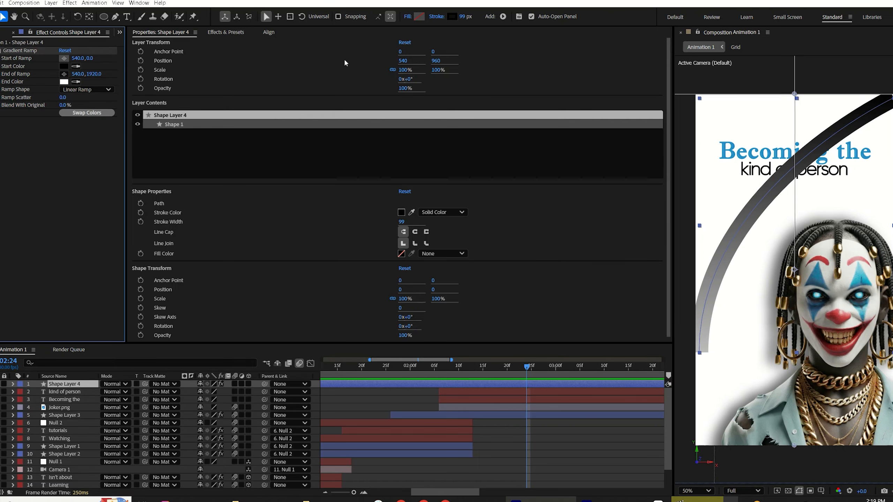
{"action": "left_click", "coordinate": [889, 100]}
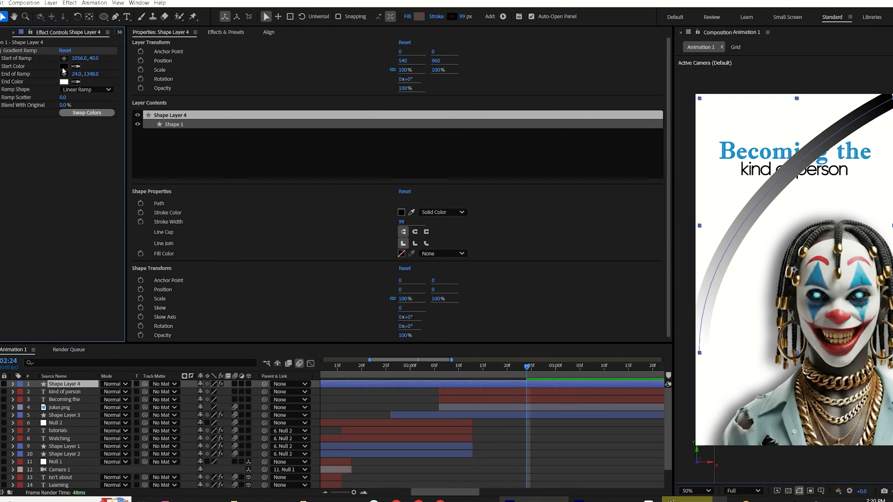
Step: Set the gradient ramp's start color to blue 145BE3
{"action": "left_click", "coordinate": [64, 68]}
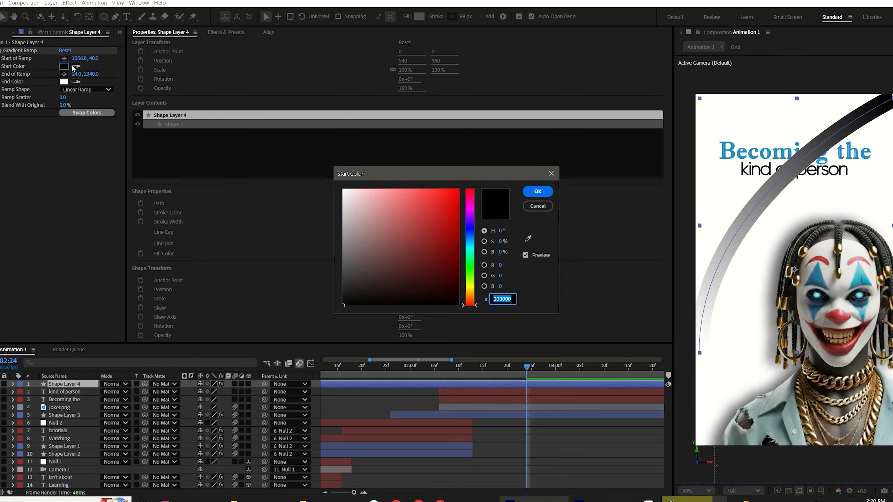
{"action": "left_click", "coordinate": [475, 235]}
{"action": "left_click", "coordinate": [449, 202]}
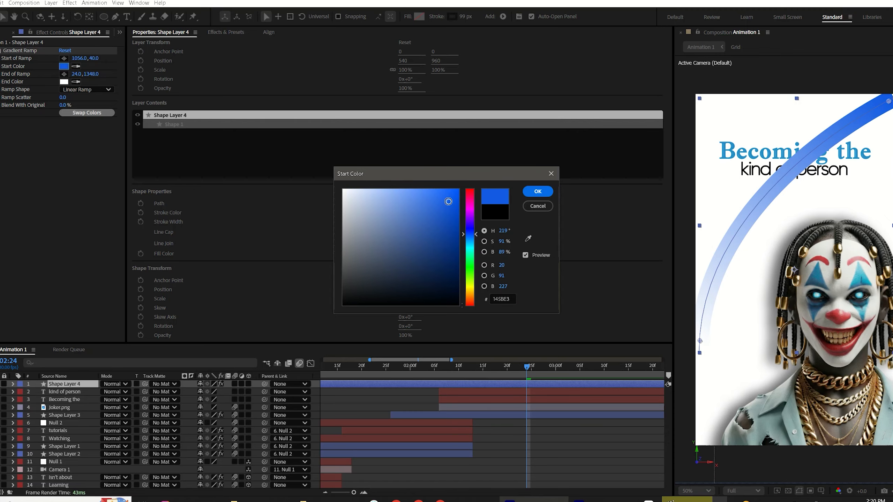
{"action": "key", "text": "Return"}
Step: Set the gradient ramp's end color to lighter blue 1983D9
{"action": "left_click", "coordinate": [64, 82]}
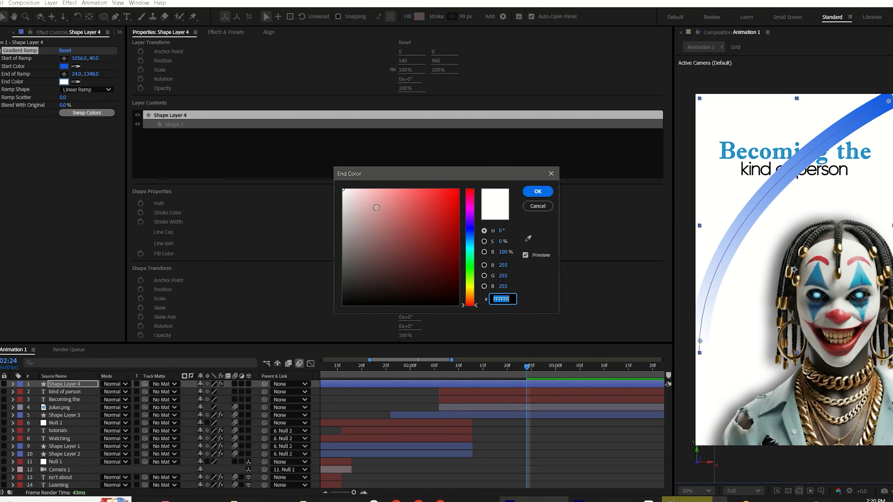
{"action": "left_click_drag", "start_coordinate": [472, 229], "coordinate": [474, 239]}
{"action": "mouse_move", "coordinate": [440, 208]}
{"action": "left_mouse_down"}
{"action": "mouse_move", "coordinate": [421, 203]}
{"action": "mouse_move", "coordinate": [421, 220]}
{"action": "mouse_move", "coordinate": [446, 206]}
{"action": "left_mouse_up"}
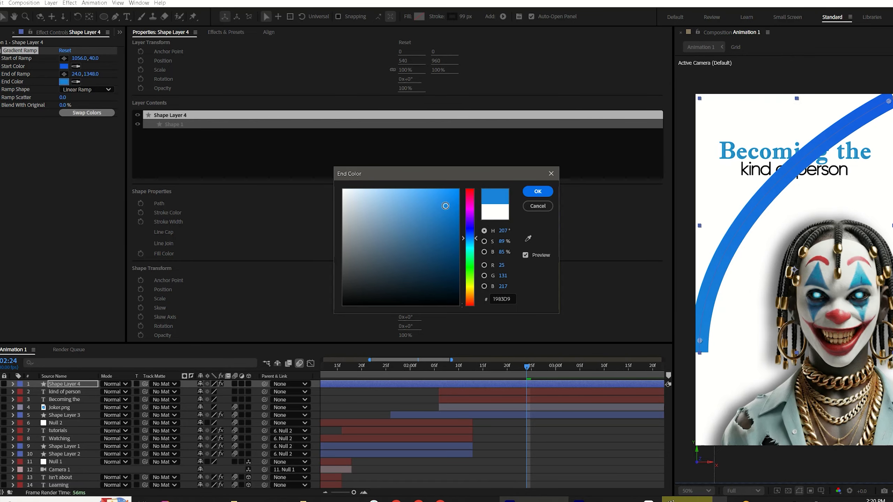
{"action": "key", "text": "Return"}
Step: Add a Trim Paths operator to the arc shape layer's contents
{"action": "left_click", "coordinate": [440, 377]}
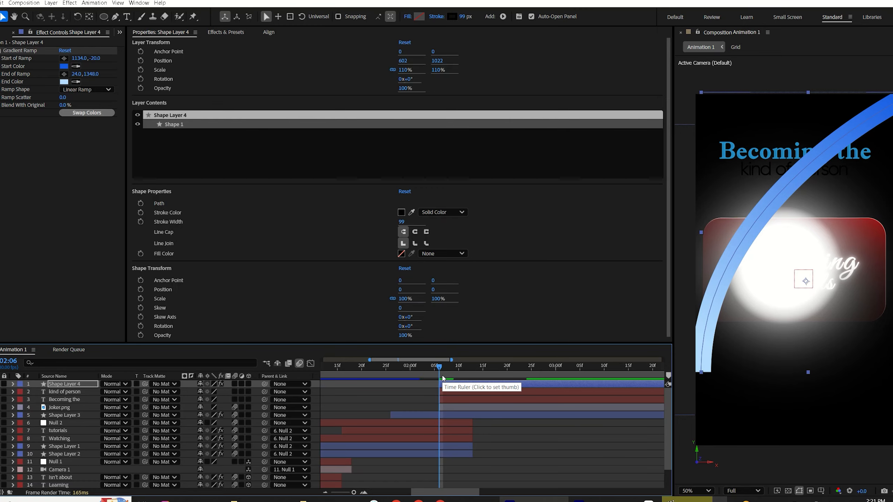
{"action": "left_click", "coordinate": [466, 408], "text": "shift"}
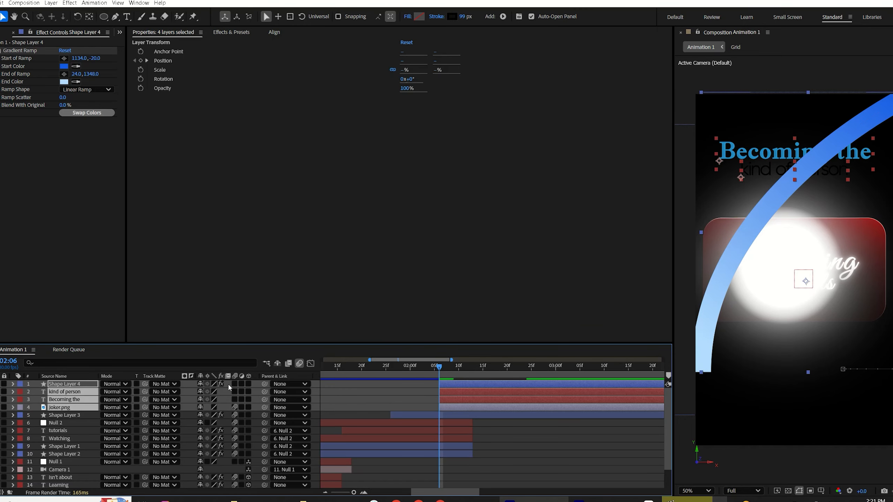
{"action": "left_click", "coordinate": [545, 433]}
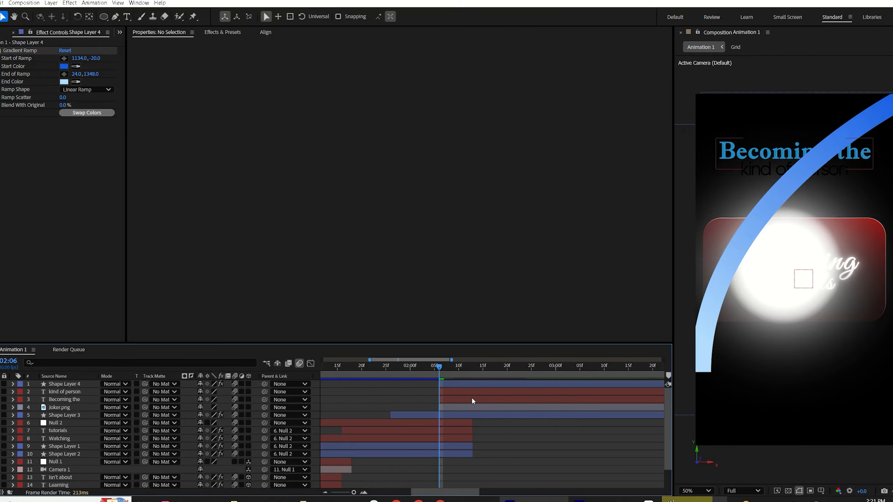
{"action": "left_click", "coordinate": [13, 384]}
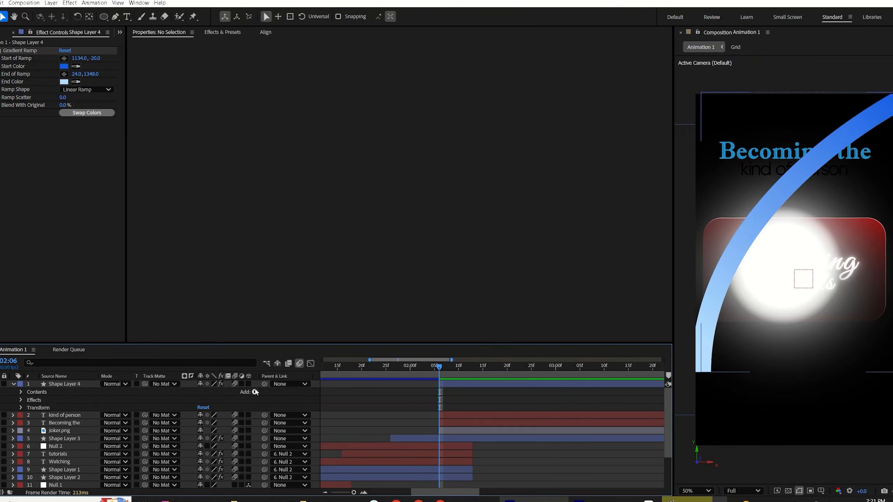
{"action": "left_click", "coordinate": [255, 392]}
{"action": "left_click", "coordinate": [234, 339]}
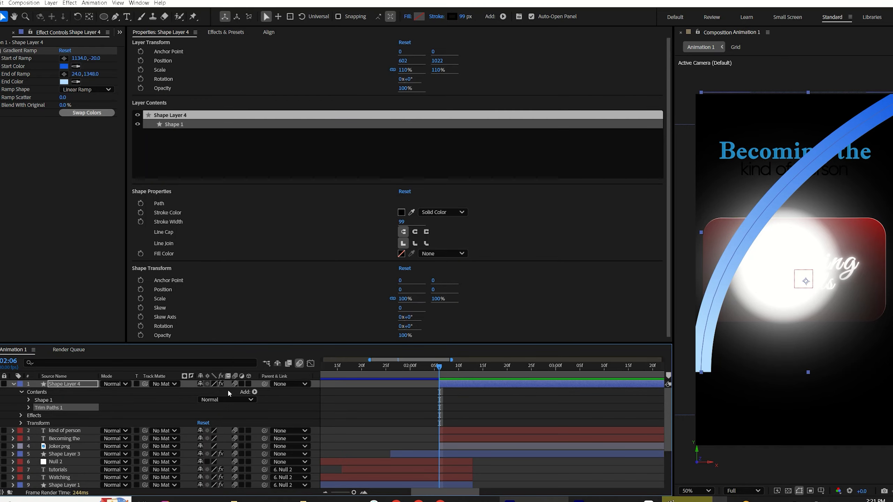
Step: Keyframe the Trim Paths End from 0% at 02:06 to 100% at 02:24
{"action": "left_click", "coordinate": [29, 408]}
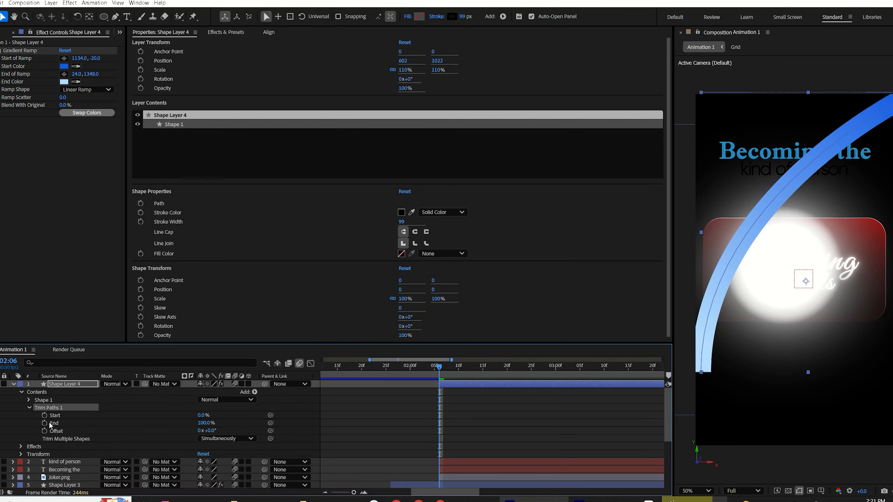
{"action": "left_click", "coordinate": [45, 423]}
{"action": "left_click", "coordinate": [463, 375]}
{"action": "left_click_drag", "start_coordinate": [499, 377], "coordinate": [527, 386]}
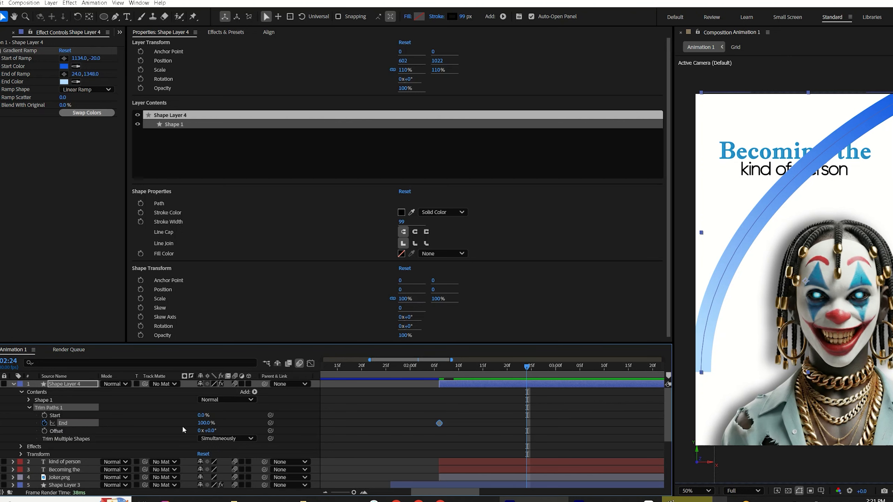
{"action": "left_click", "coordinate": [1, 423]}
{"action": "left_click", "coordinate": [442, 375]}
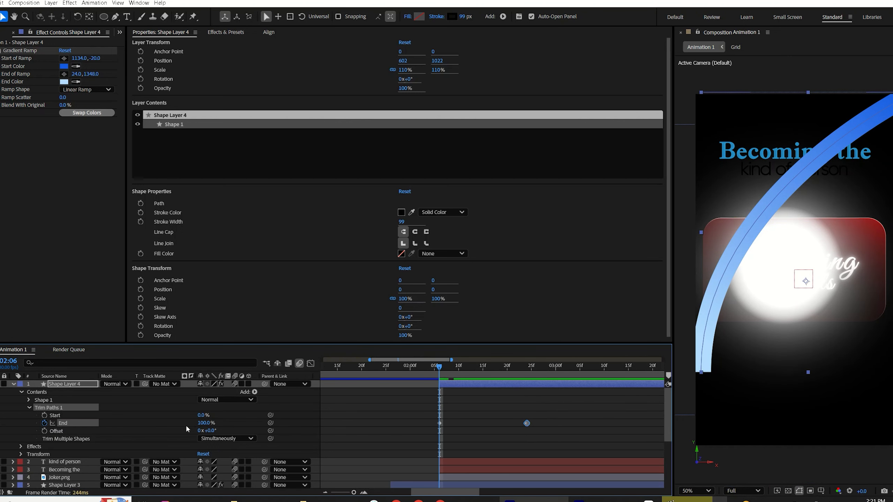
{"action": "left_click_drag", "start_coordinate": [203, 427], "coordinate": [169, 426]}
Step: Apply Easy Ease to both End keyframes and preview the arc drawing on
{"action": "left_click_drag", "start_coordinate": [564, 414], "coordinate": [417, 439]}
{"action": "key", "text": "F9"}
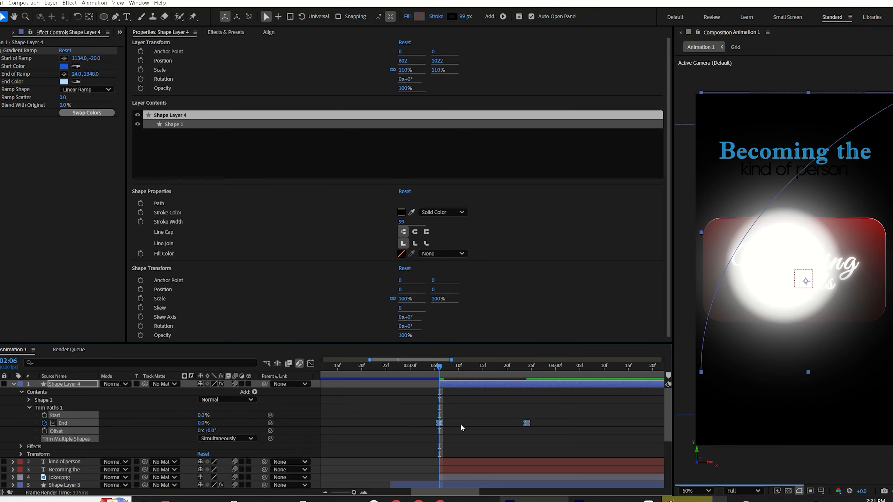
{"action": "left_click", "coordinate": [458, 430]}
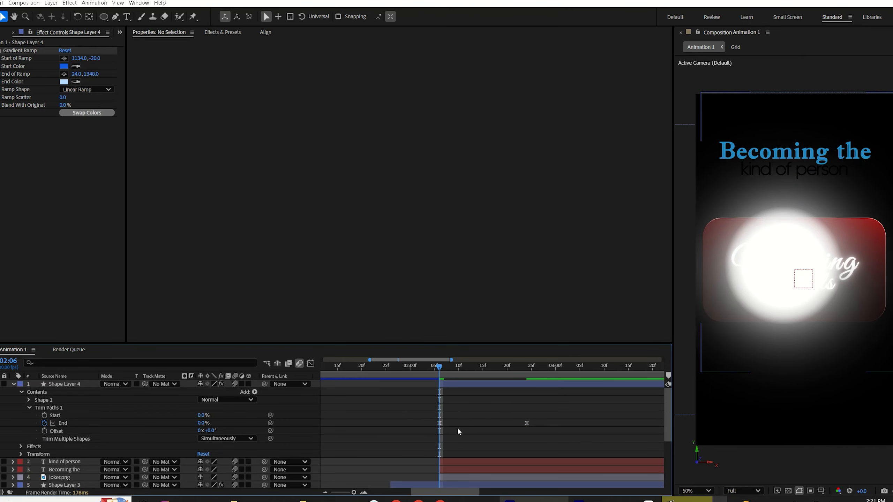
{"action": "key", "text": "space"}
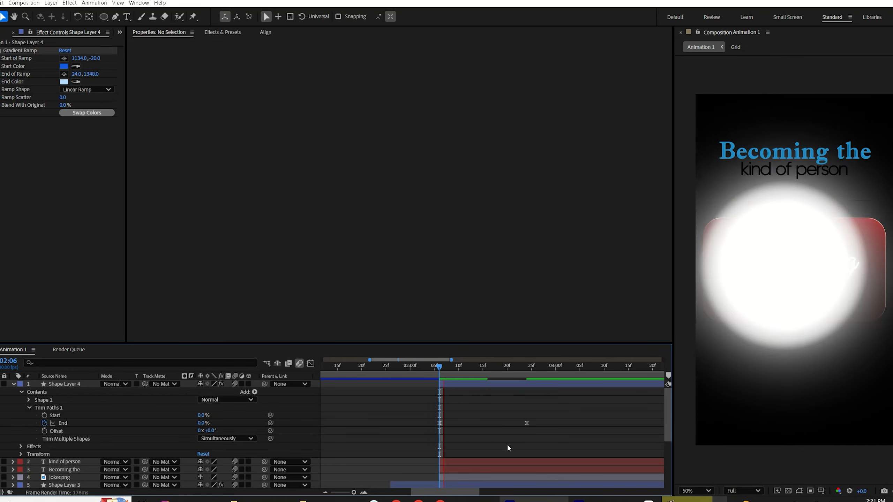
Step: Shift the two Trim Paths End keyframes slightly later in the timeline
{"action": "left_click_drag", "start_coordinate": [455, 360], "coordinate": [506, 355]}
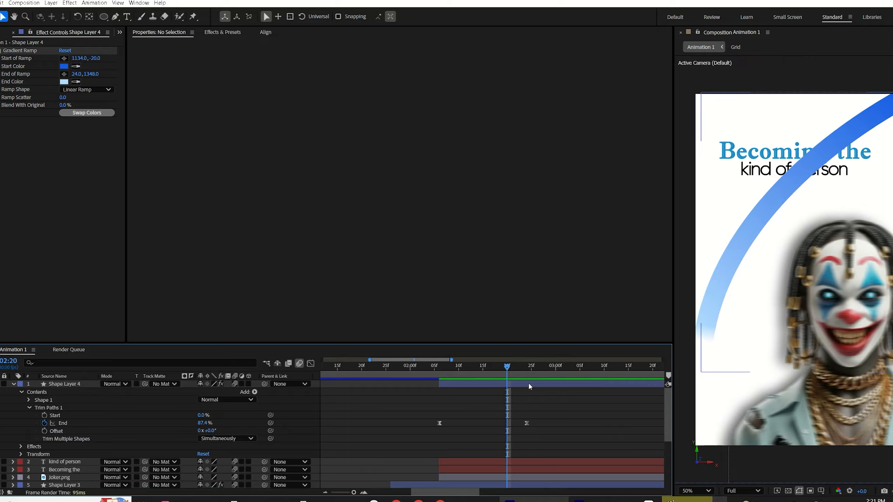
{"action": "mouse_move", "coordinate": [540, 414]}
{"action": "left_mouse_down"}
{"action": "mouse_move", "coordinate": [434, 450]}
{"action": "mouse_move", "coordinate": [453, 424]}
{"action": "left_mouse_up"}
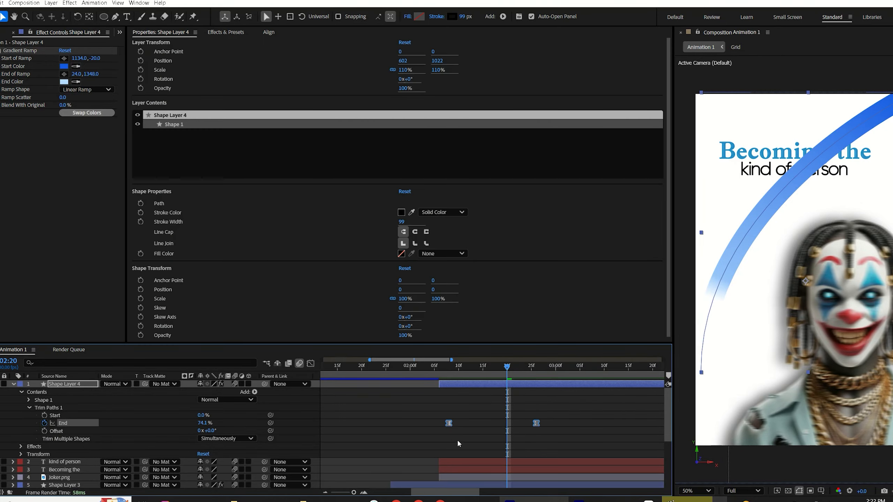
{"action": "left_click", "coordinate": [556, 435]}
{"action": "left_click_drag", "start_coordinate": [537, 423], "coordinate": [570, 439]}
Step: Move the arc shape layer below the Joker image layer in the layer stack
{"action": "key", "text": "space"}
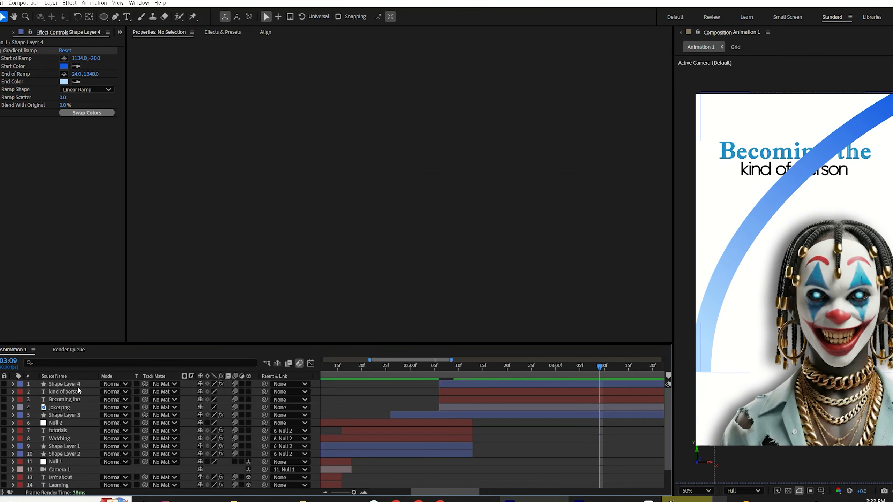
{"action": "left_click_drag", "start_coordinate": [78, 385], "coordinate": [78, 415]}
{"action": "left_click", "coordinate": [529, 424]}
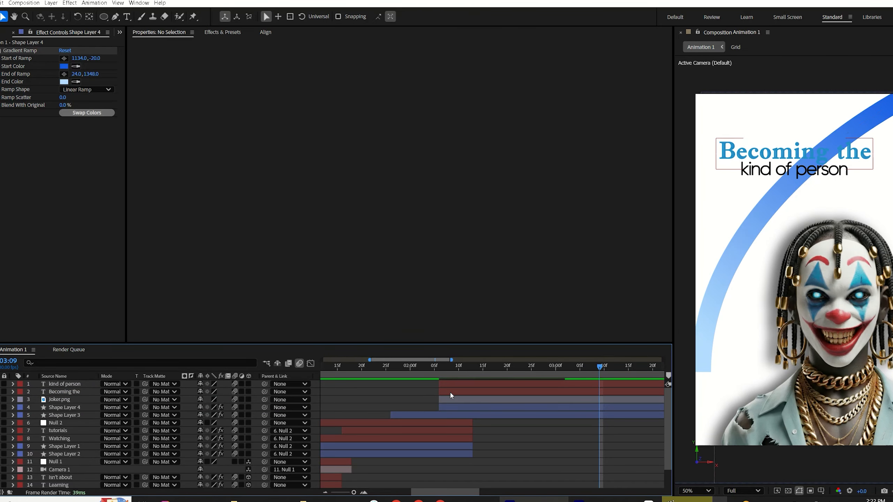
Step: Search for CC Light Sweep and apply it to the 'Becoming the' text layer
{"action": "left_click", "coordinate": [451, 392]}
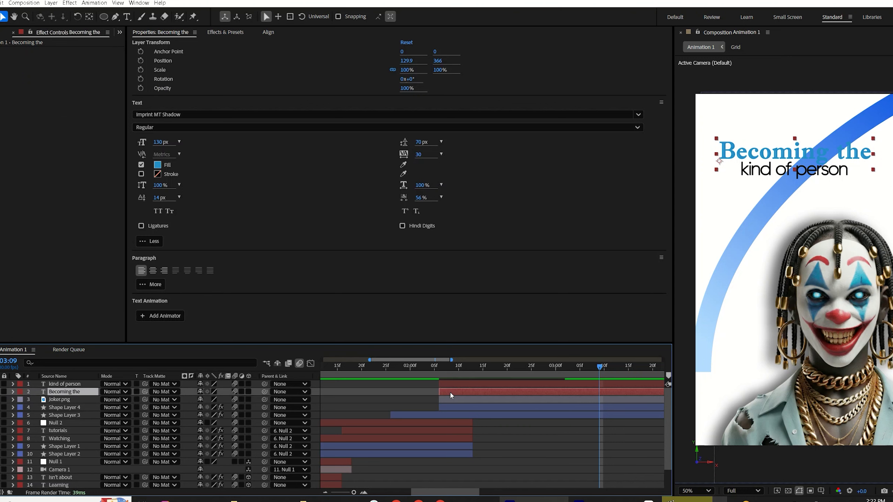
{"action": "left_click", "coordinate": [226, 32]}
{"action": "left_click", "coordinate": [154, 44]}
{"action": "double_click", "coordinate": [154, 44]}
{"action": "type", "text": "cc l"}
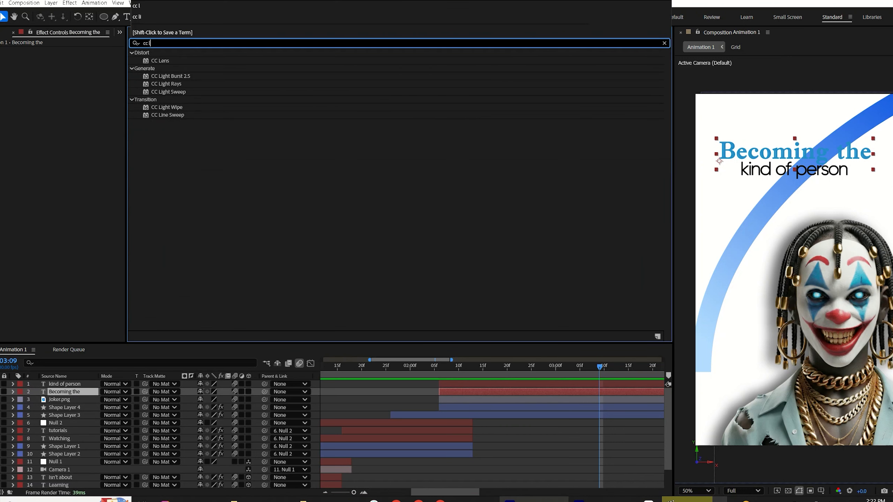
{"action": "double_click", "coordinate": [184, 92]}
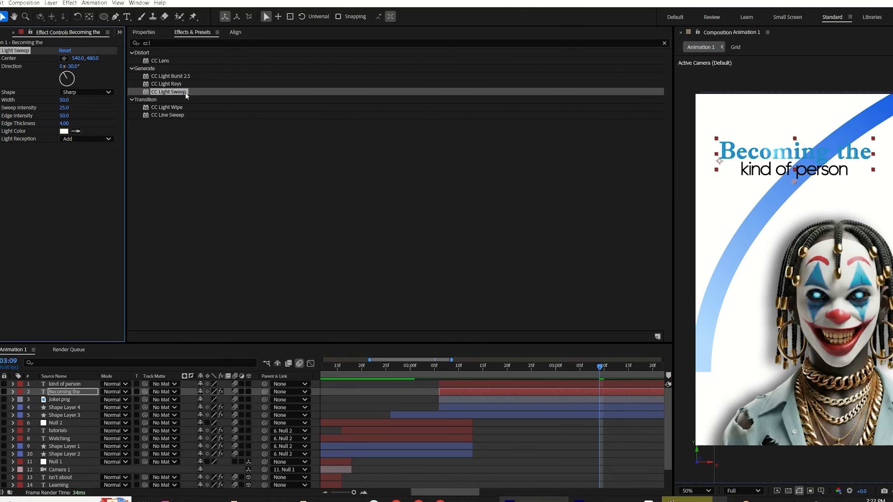
Step: Adjust the light sweep's width, sweep intensity and direction while comparing against the reference video
{"action": "mouse_move", "coordinate": [65, 100]}
{"action": "left_mouse_down"}
{"action": "mouse_move", "coordinate": [79, 102]}
{"action": "mouse_move", "coordinate": [58, 116]}
{"action": "left_mouse_up"}
{"action": "left_click_drag", "start_coordinate": [66, 109], "coordinate": [81, 110]}
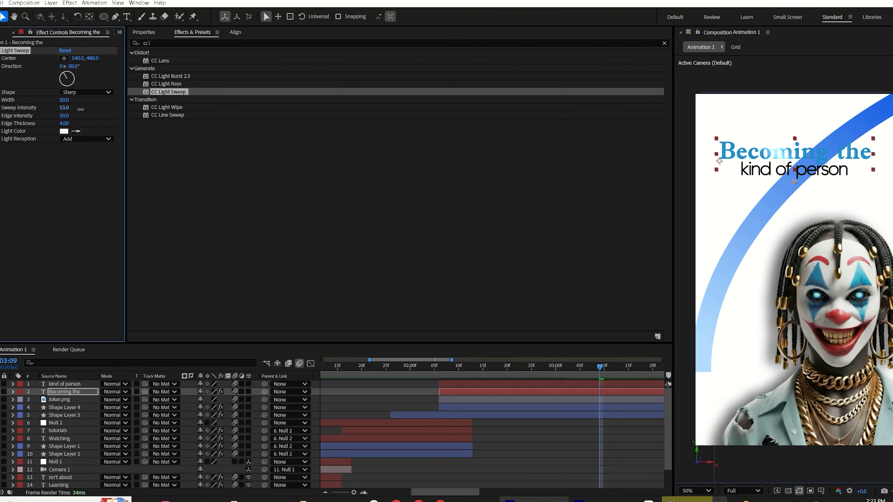
{"action": "left_click_drag", "start_coordinate": [68, 66], "coordinate": [85, 62]}
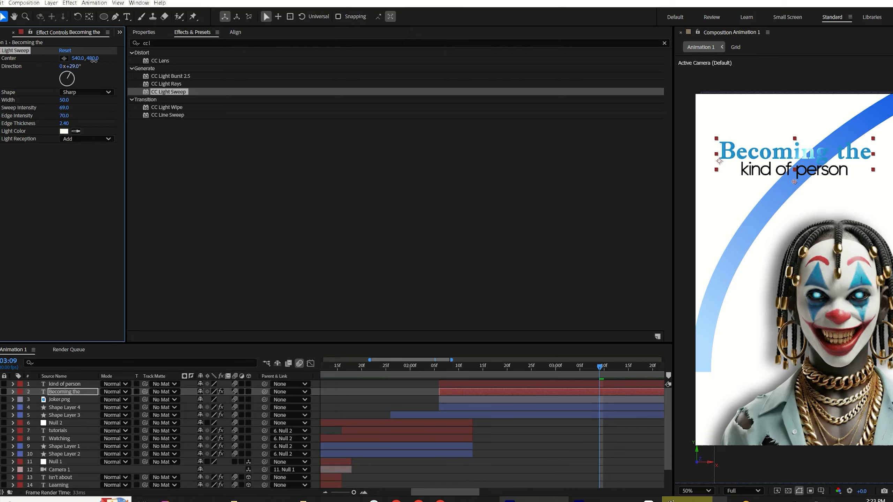
{"action": "left_click_drag", "start_coordinate": [66, 100], "coordinate": [82, 98]}
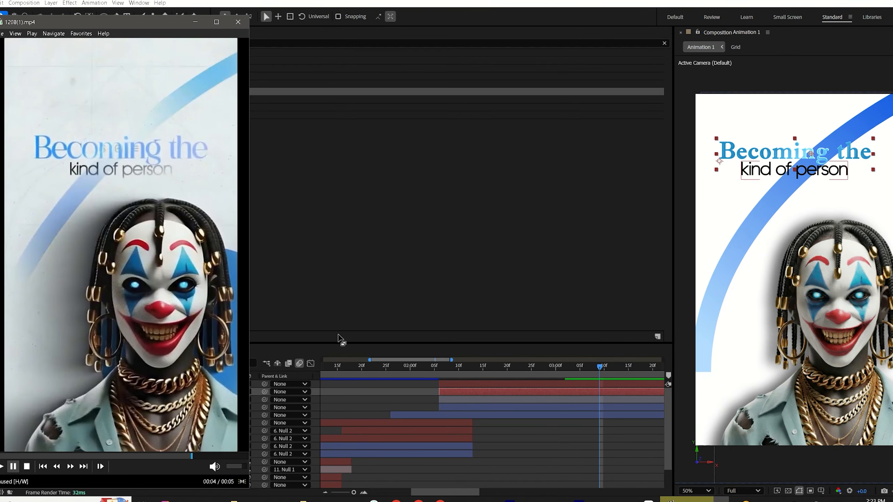
{"action": "left_click_drag", "start_coordinate": [184, 457], "coordinate": [125, 479]}
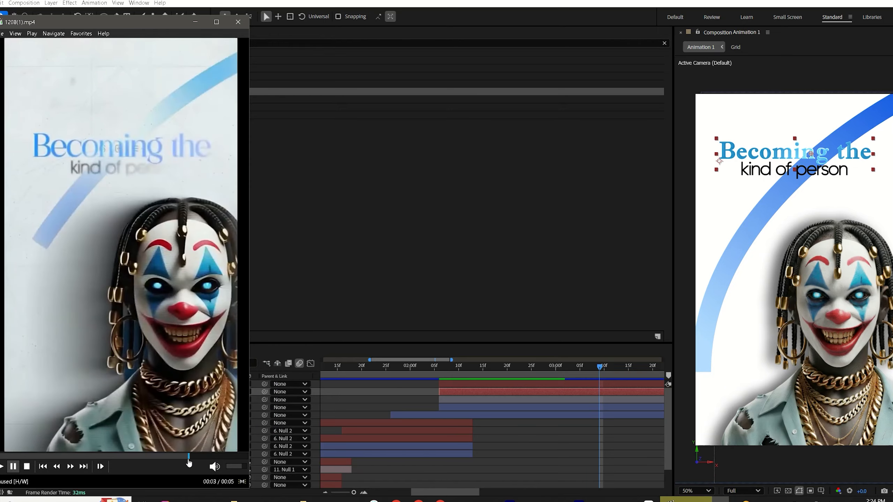
{"action": "left_click_drag", "start_coordinate": [195, 457], "coordinate": [148, 489]}
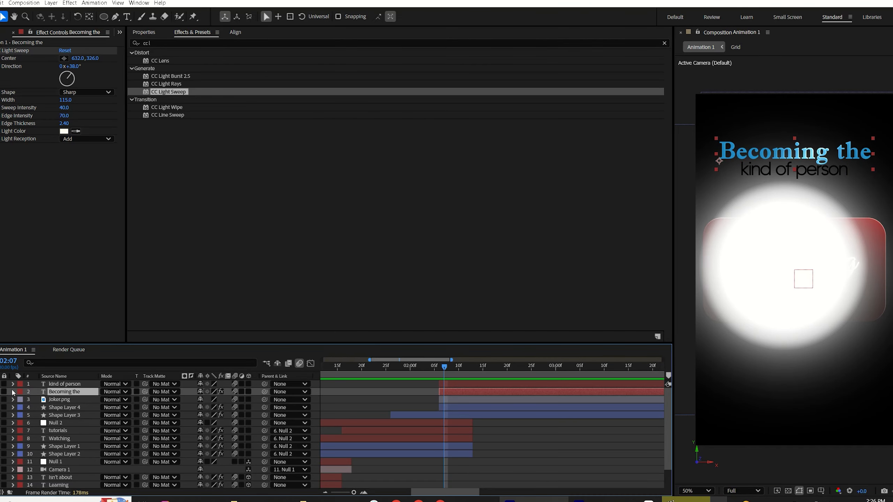
Step: Add a text animator with Position and Opacity properties to the 'Becoming the' text layer
{"action": "left_click", "coordinate": [12, 392]}
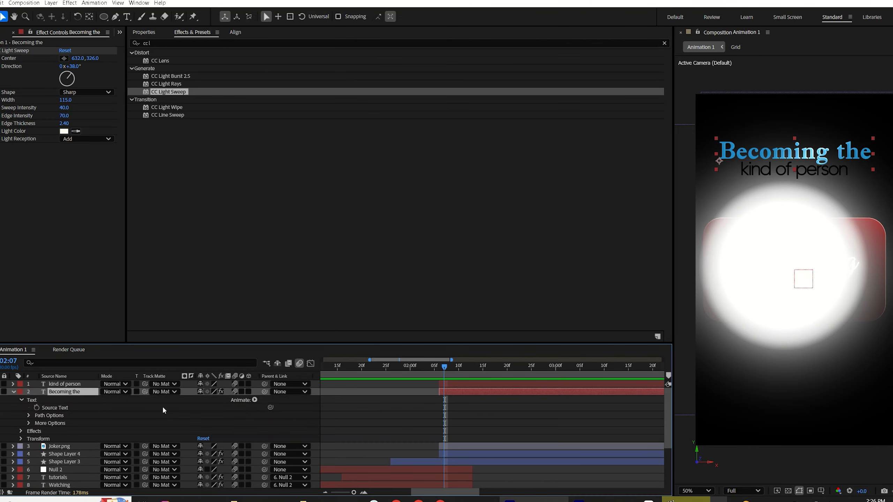
{"action": "left_click", "coordinate": [254, 400]}
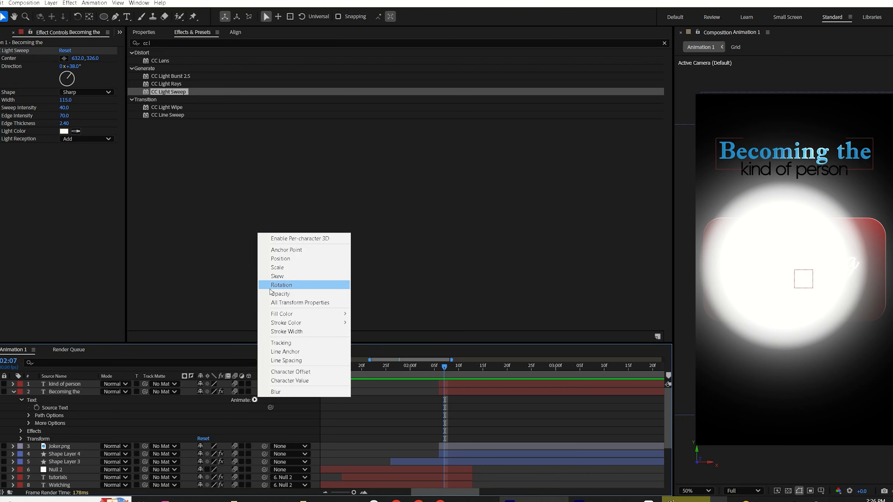
{"action": "left_click", "coordinate": [281, 259]}
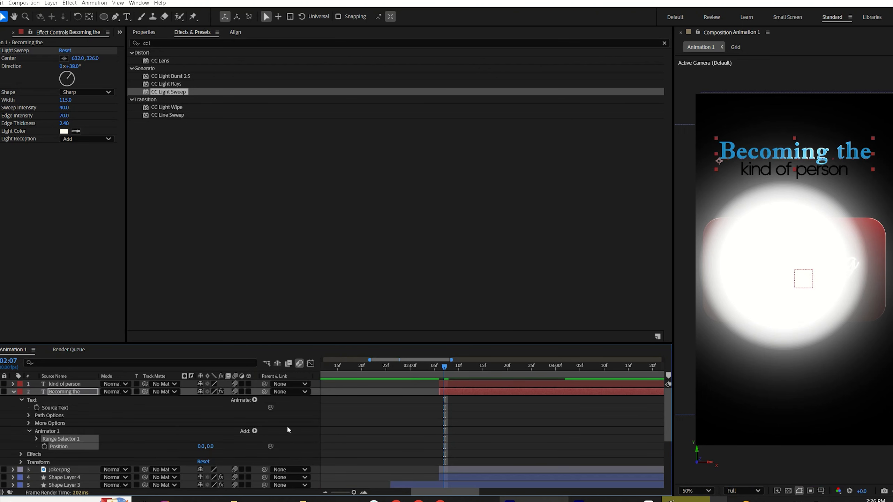
{"action": "left_click", "coordinate": [255, 400]}
{"action": "left_click", "coordinate": [285, 294]}
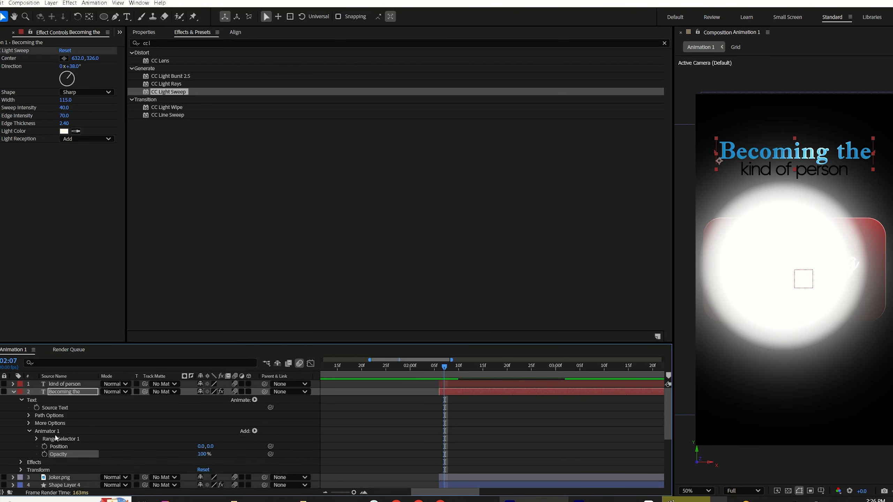
Step: Set the animator's Position to 400, 0 and its Opacity to 0%
{"action": "left_click", "coordinate": [200, 448]}
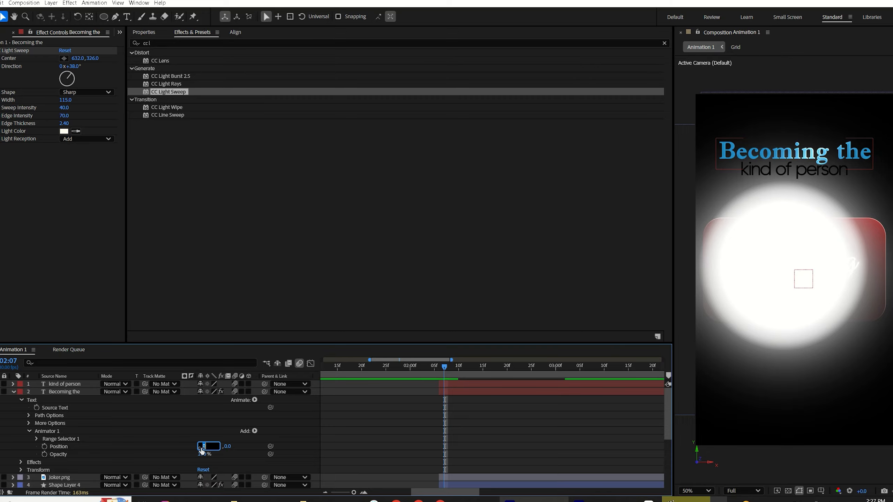
{"action": "type", "text": "400"}
{"action": "key", "text": "Return"}
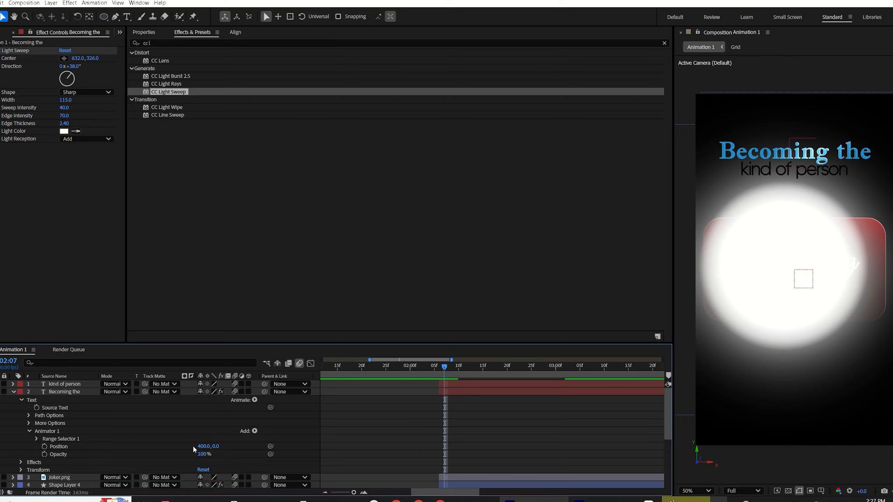
{"action": "left_click_drag", "start_coordinate": [202, 455], "coordinate": [91, 471]}
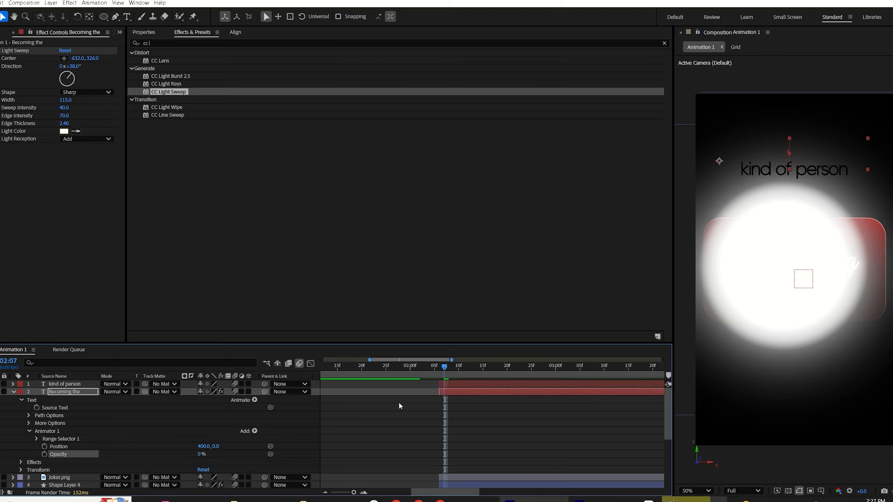
Step: Set Range Selector 1 Start to 100% and End to 0%, and add an Offset keyframe at 02:07
{"action": "left_click", "coordinate": [32, 437]}
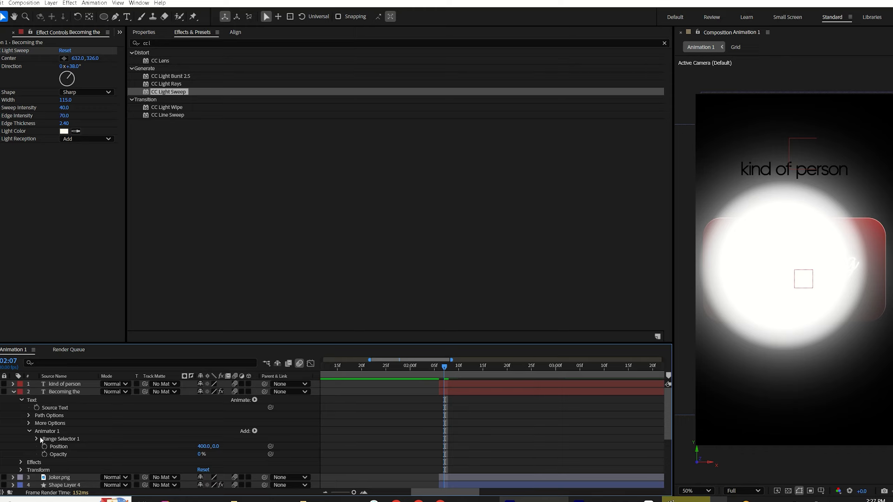
{"action": "left_click", "coordinate": [36, 438]}
{"action": "left_click", "coordinate": [201, 446]}
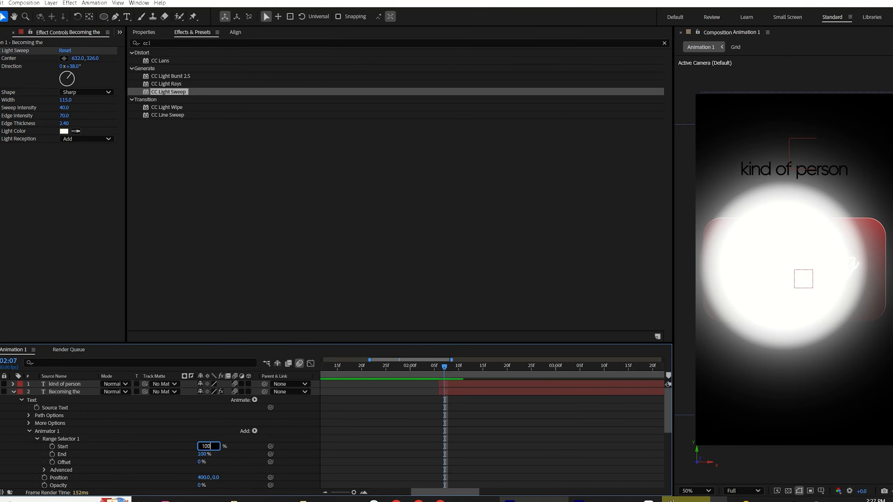
{"action": "type", "text": "100"}
{"action": "key", "text": "Return"}
{"action": "left_click", "coordinate": [205, 454]}
{"action": "type", "text": "0"}
{"action": "key", "text": "Return"}
{"action": "left_click", "coordinate": [52, 461]}
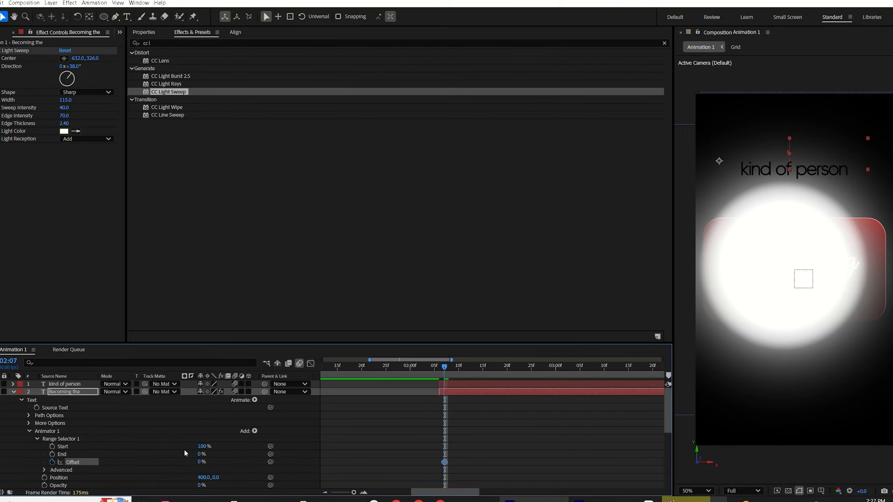
Step: Set Offset to 100% about ten frames later and apply Easy Ease to both Offset keyframes
{"action": "left_click_drag", "start_coordinate": [458, 374], "coordinate": [500, 369]}
{"action": "left_click_drag", "start_coordinate": [202, 463], "coordinate": [266, 458]}
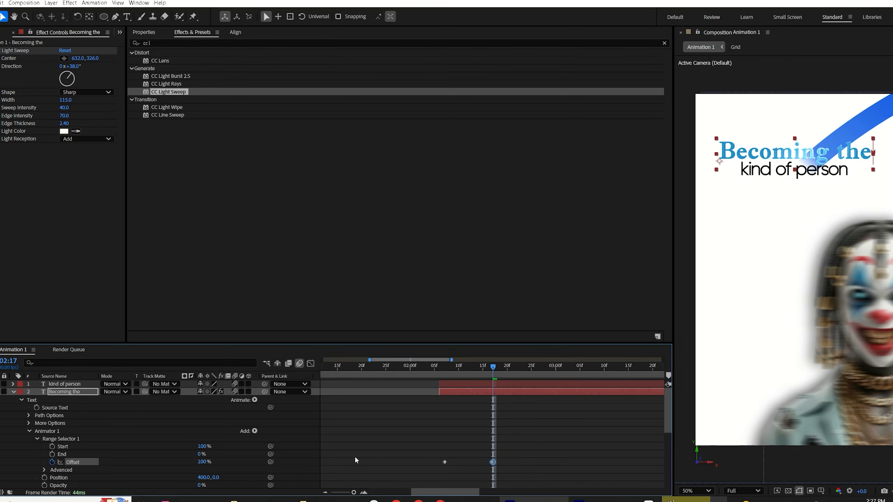
{"action": "left_click_drag", "start_coordinate": [547, 449], "coordinate": [435, 480]}
{"action": "key", "text": "F9"}
Step: Scrub the title animation and compare it against the reference video
{"action": "left_click", "coordinate": [447, 413]}
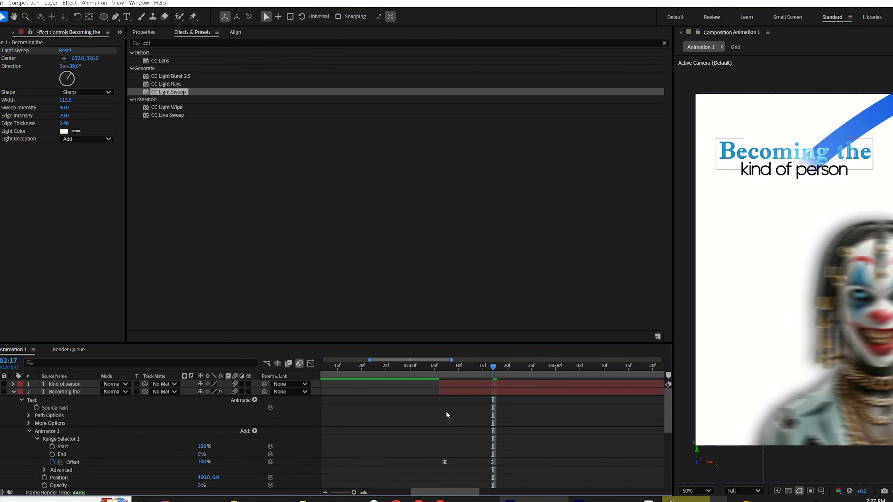
{"action": "left_click", "coordinate": [447, 370]}
{"action": "left_click_drag", "start_coordinate": [447, 370], "coordinate": [488, 359]}
{"action": "left_click", "coordinate": [684, 501]}
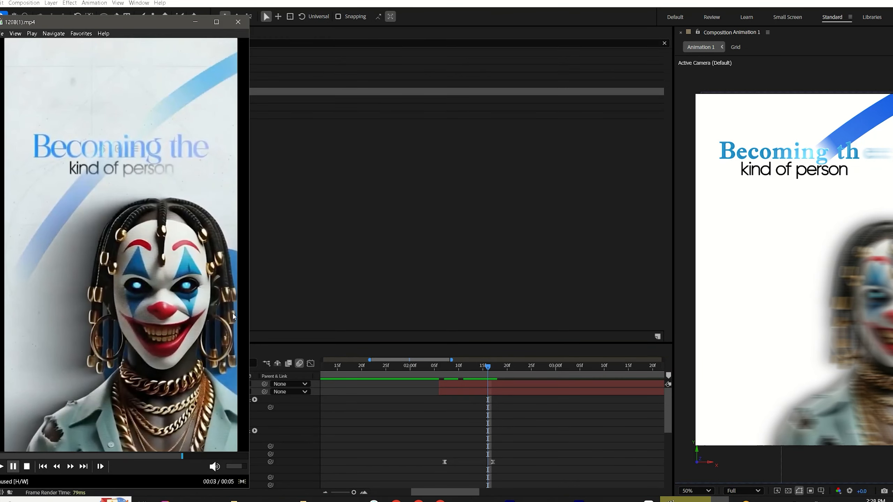
{"action": "mouse_move", "coordinate": [171, 457]}
{"action": "left_mouse_down"}
{"action": "mouse_move", "coordinate": [146, 463]}
{"action": "mouse_move", "coordinate": [142, 477]}
{"action": "left_mouse_up"}
{"action": "left_click", "coordinate": [182, 229]}
{"action": "left_click", "coordinate": [136, 150]}
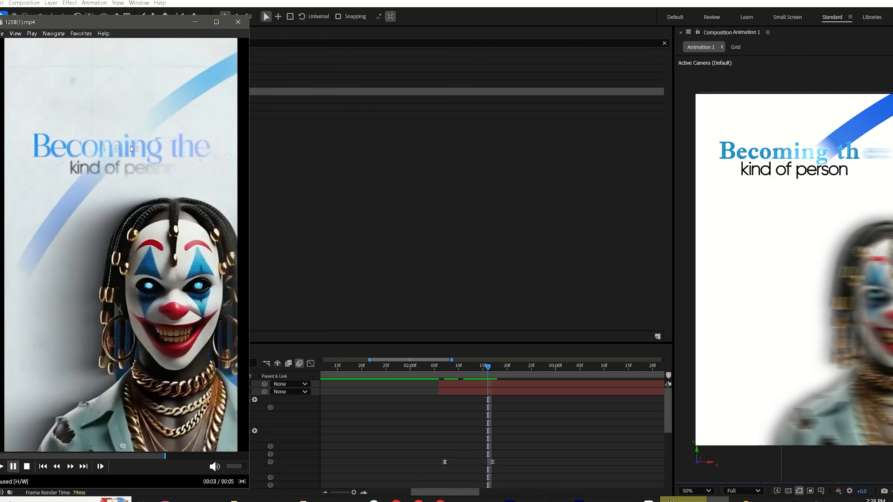
Step: Move the second Offset keyframe slightly later to slow the text reveal
{"action": "left_click", "coordinate": [441, 462]}
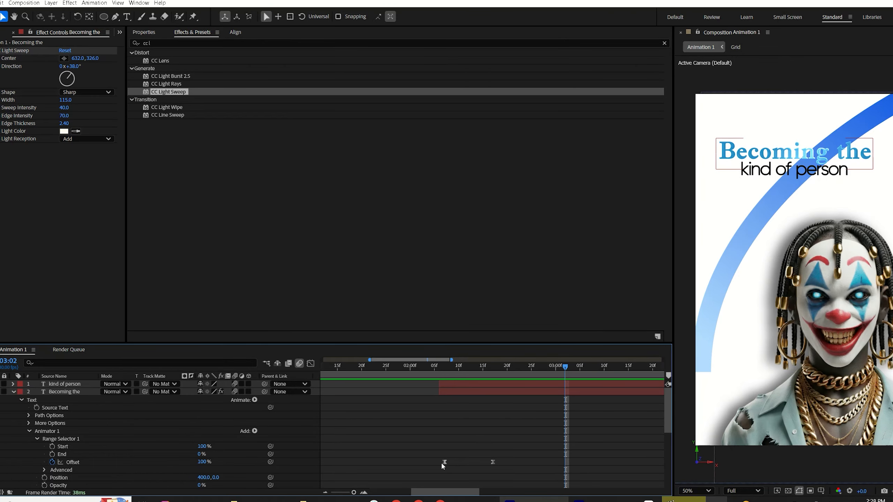
{"action": "left_click_drag", "start_coordinate": [493, 463], "coordinate": [506, 465]}
{"action": "left_click", "coordinate": [490, 429]}
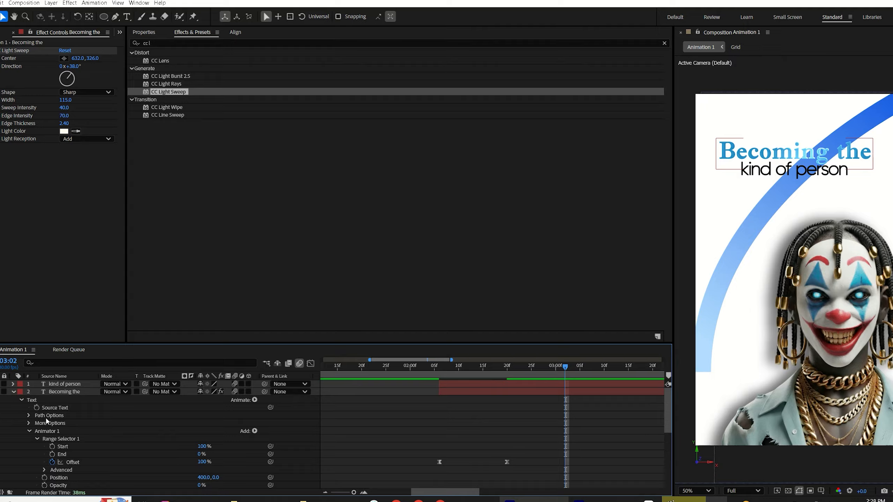
Step: Copy Animator 1 from 'Becoming the' and paste it onto the 'kind of person' layer
{"action": "left_click", "coordinate": [38, 431]}
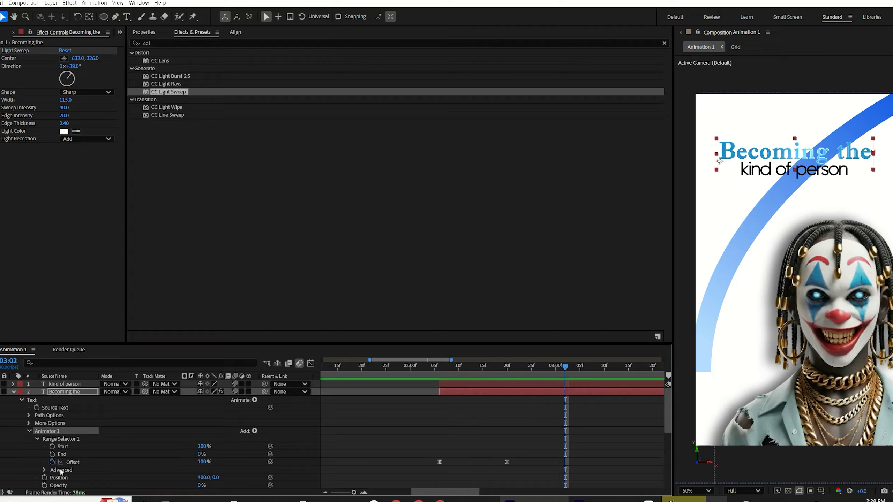
{"action": "left_click_drag", "start_coordinate": [56, 487], "coordinate": [71, 443]}
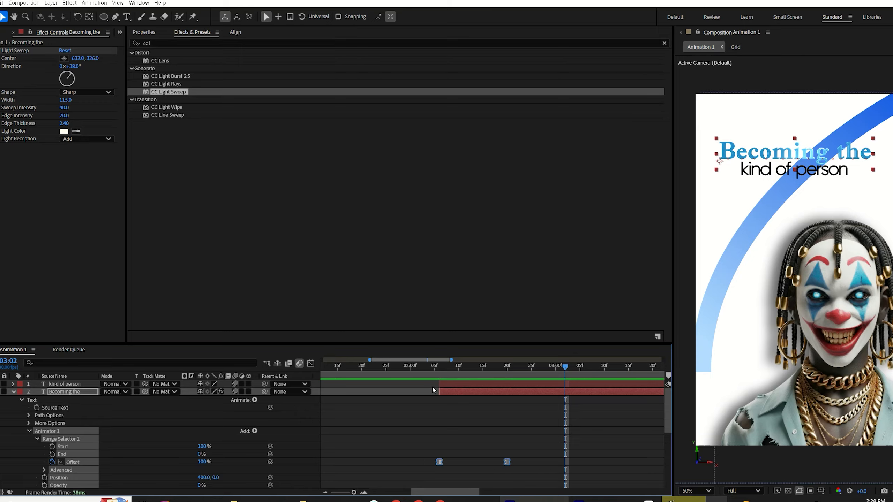
{"action": "left_click", "coordinate": [437, 374]}
{"action": "left_click", "coordinate": [455, 384]}
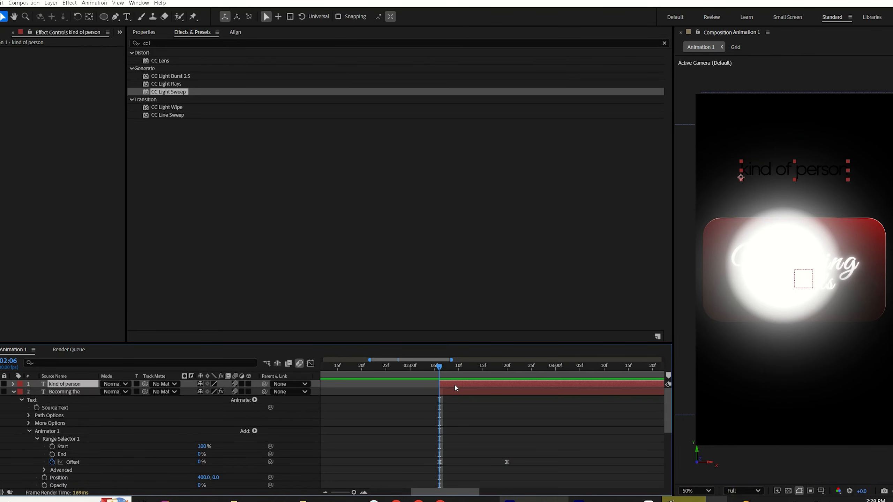
{"action": "key", "text": "ctrl+v"}
Step: Shift the 'kind of person' layer so it starts several frames later than 'Becoming the'
{"action": "left_click_drag", "start_coordinate": [447, 377], "coordinate": [500, 389]}
{"action": "left_click", "coordinate": [461, 387]}
{"action": "left_click", "coordinate": [508, 397]}
{"action": "key", "text": "u"}
{"action": "left_click", "coordinate": [455, 371]}
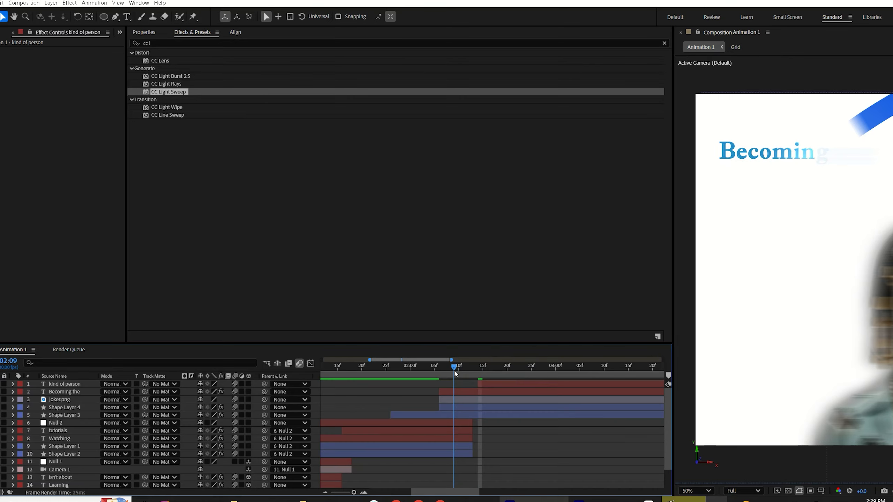
Step: Preview the title animation and compare it with the reference video
{"action": "left_click_drag", "start_coordinate": [454, 370], "coordinate": [444, 380]}
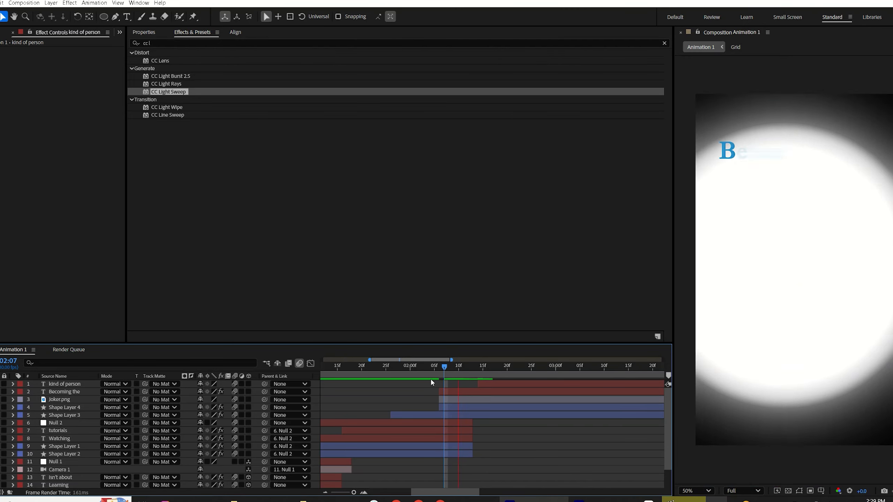
{"action": "key", "text": "space"}
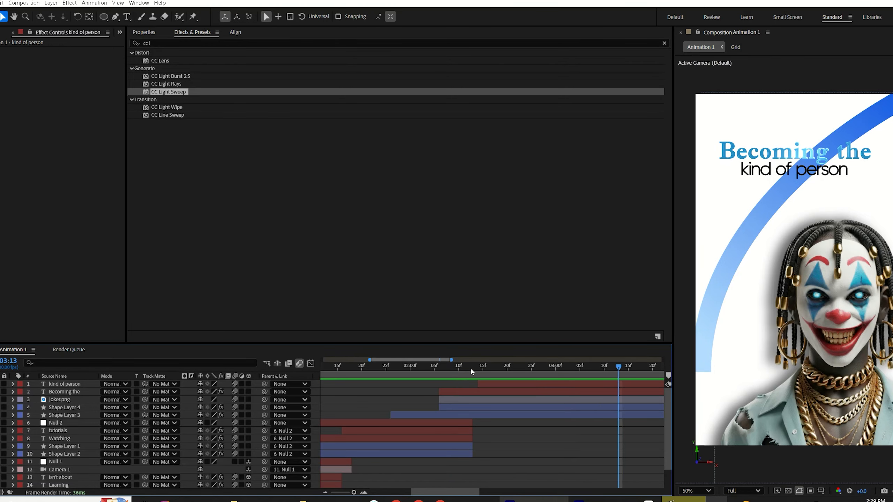
{"action": "key", "text": "alt+Tab"}
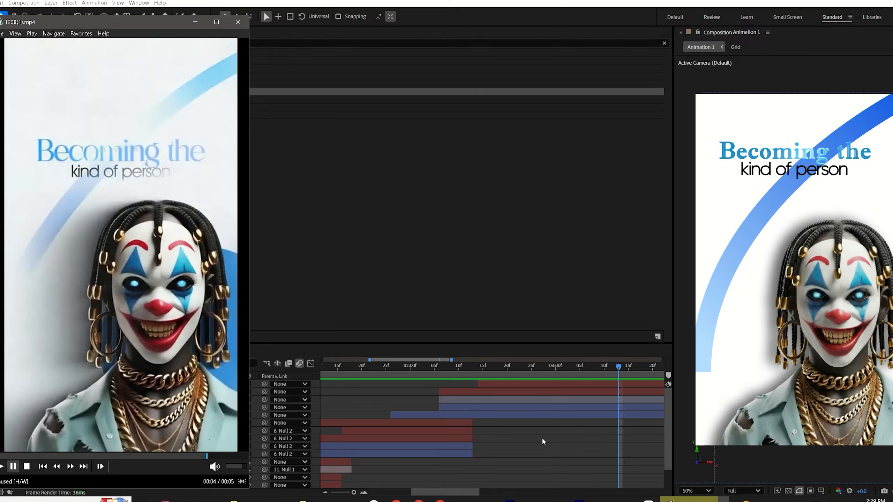
{"action": "key", "text": "alt+Tab"}
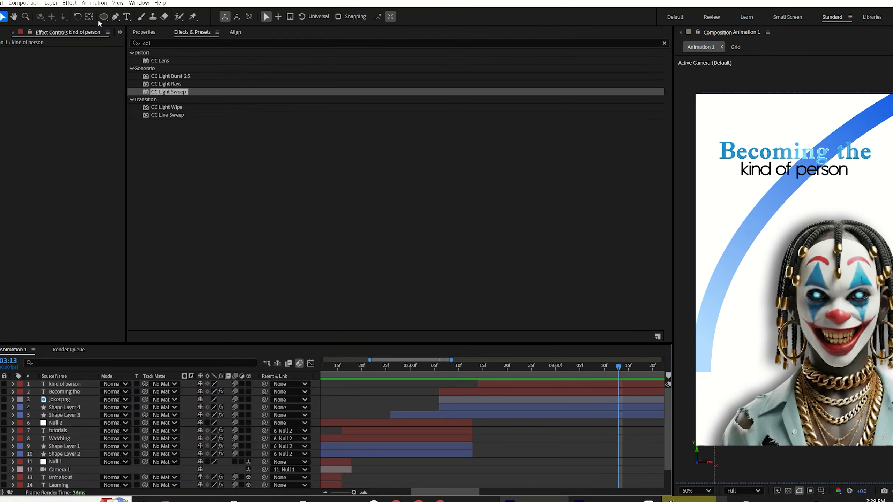
Step: Draw a large circle with the Ellipse tool over the lower right of the composition
{"action": "left_click", "coordinate": [103, 16]}
{"action": "mouse_move", "coordinate": [750, 206]}
{"action": "left_mouse_down"}
{"action": "mouse_move", "coordinate": [845, 301]}
{"action": "mouse_move", "coordinate": [891, 401]}
{"action": "left_mouse_up"}
{"action": "key", "text": "v"}
{"action": "mouse_move", "coordinate": [868, 283]}
{"action": "left_mouse_down"}
{"action": "mouse_move", "coordinate": [860, 345]}
{"action": "mouse_move", "coordinate": [870, 341]}
{"action": "left_mouse_up"}
Step: Set the circle's fill color to blue #243FD0
{"action": "left_click_drag", "start_coordinate": [463, 17], "coordinate": [347, 48]}
{"action": "left_click", "coordinate": [418, 18]}
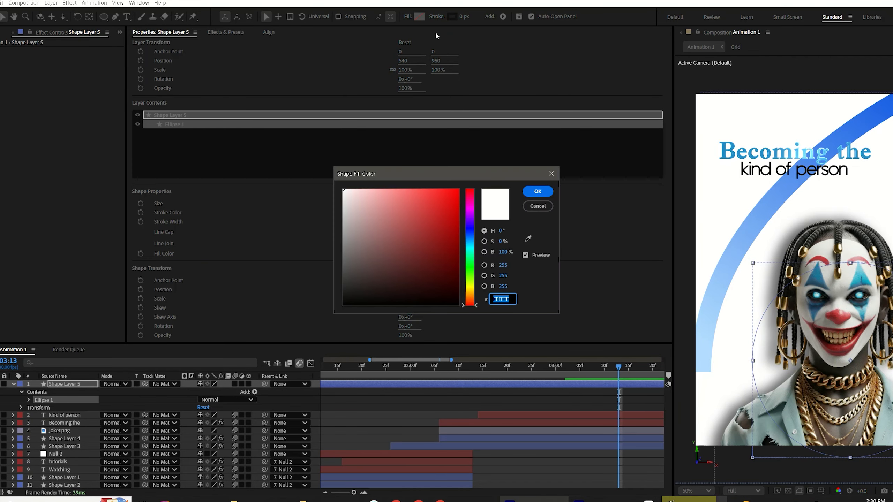
{"action": "left_click", "coordinate": [471, 231]}
{"action": "left_click", "coordinate": [436, 214]}
{"action": "left_click_drag", "start_coordinate": [436, 213], "coordinate": [438, 208]}
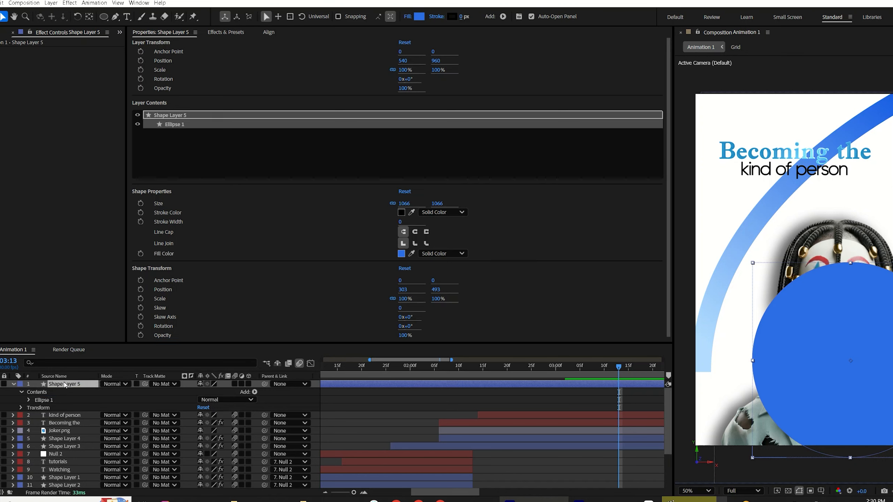
Step: Move the circle layer below the arc layer and raise the circle slightly in the frame
{"action": "left_click_drag", "start_coordinate": [64, 384], "coordinate": [66, 445]}
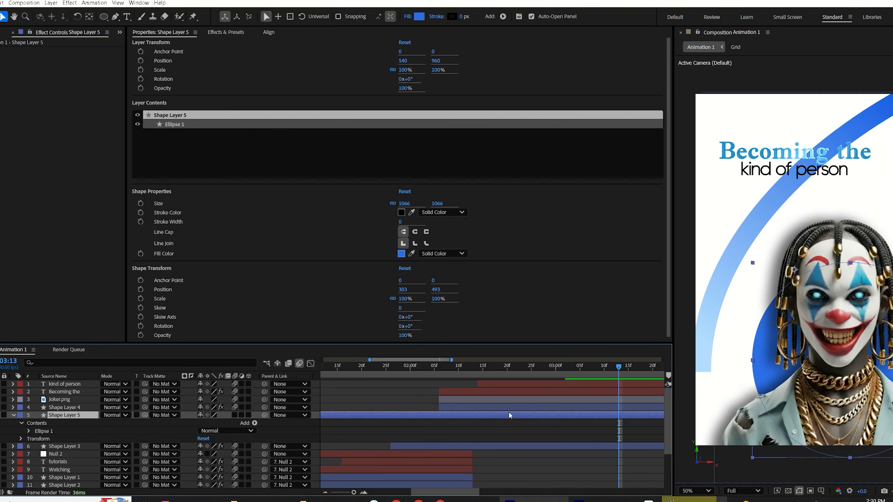
{"action": "left_click_drag", "start_coordinate": [776, 375], "coordinate": [780, 355]}
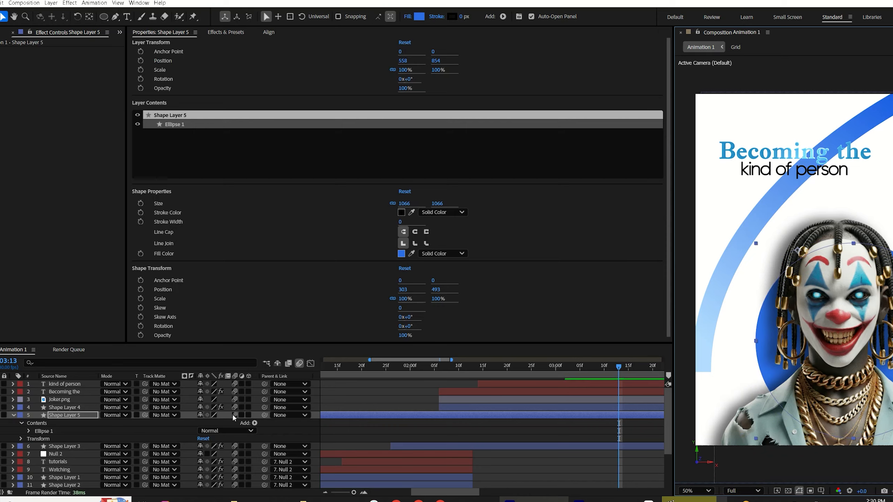
Step: Trim the circle layer to start at 02:06 and parent it to the joker.png layer
{"action": "left_click", "coordinate": [440, 370]}
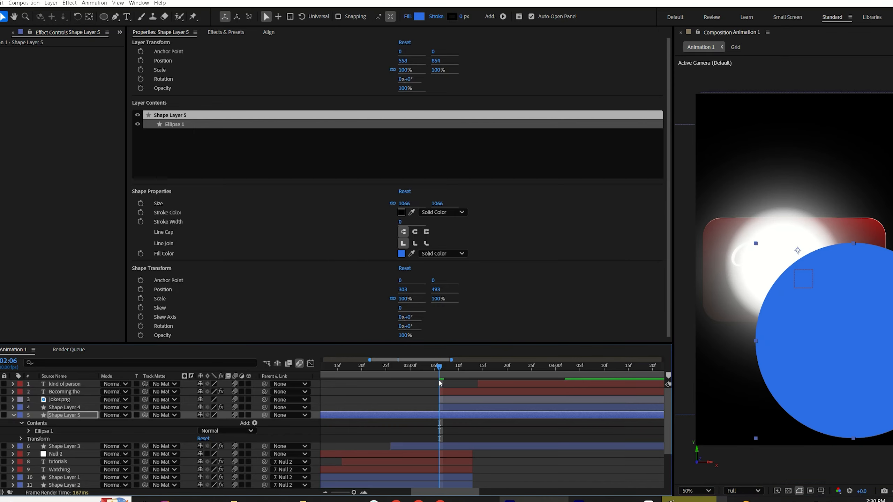
{"action": "key", "text": "alt+bracketleft"}
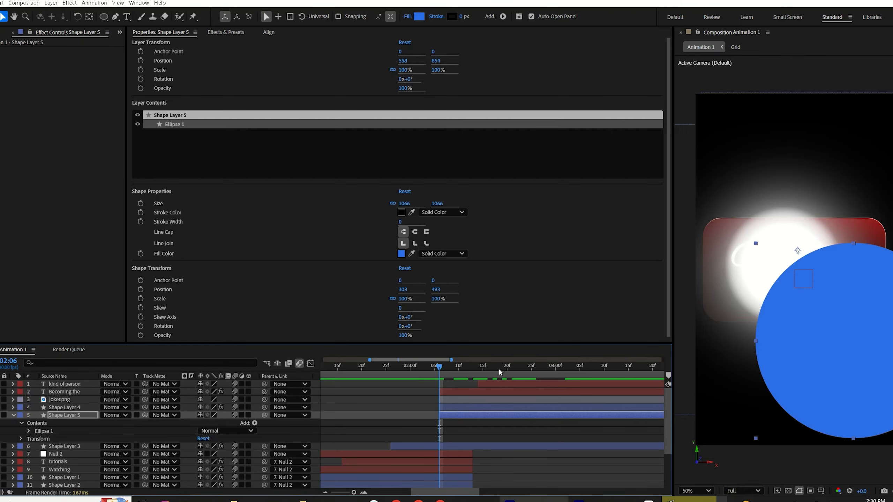
{"action": "left_click_drag", "start_coordinate": [500, 370], "coordinate": [527, 370]}
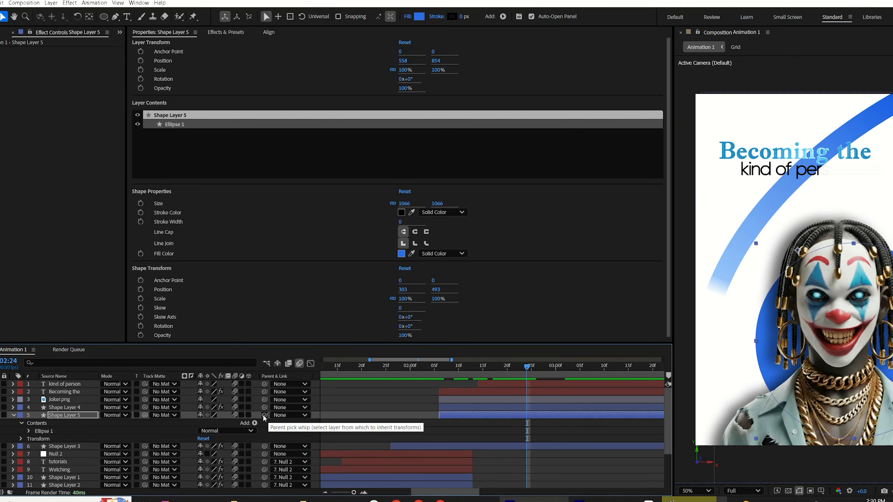
{"action": "left_click_drag", "start_coordinate": [265, 415], "coordinate": [72, 403]}
{"action": "left_click_drag", "start_coordinate": [450, 366], "coordinate": [535, 355]}
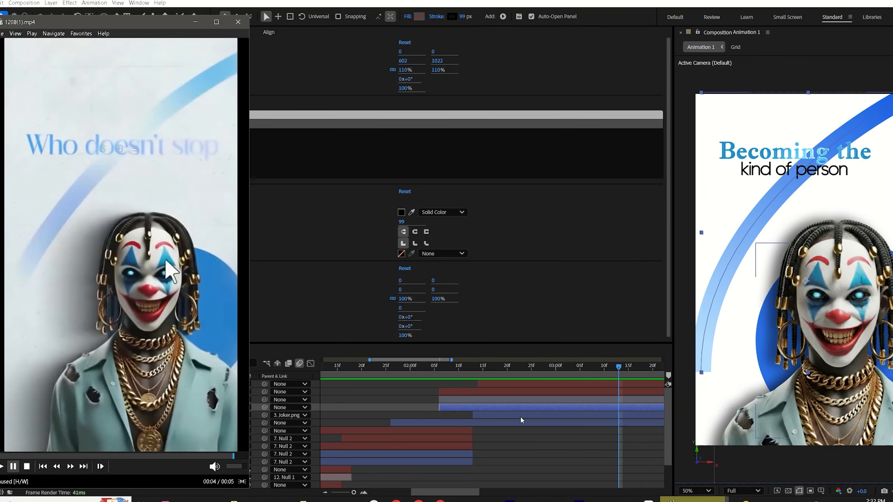
Step: Pre-compose the arc shape layer 'Shape Layer 4'
{"action": "left_click", "coordinate": [449, 414]}
{"action": "left_click", "coordinate": [451, 407]}
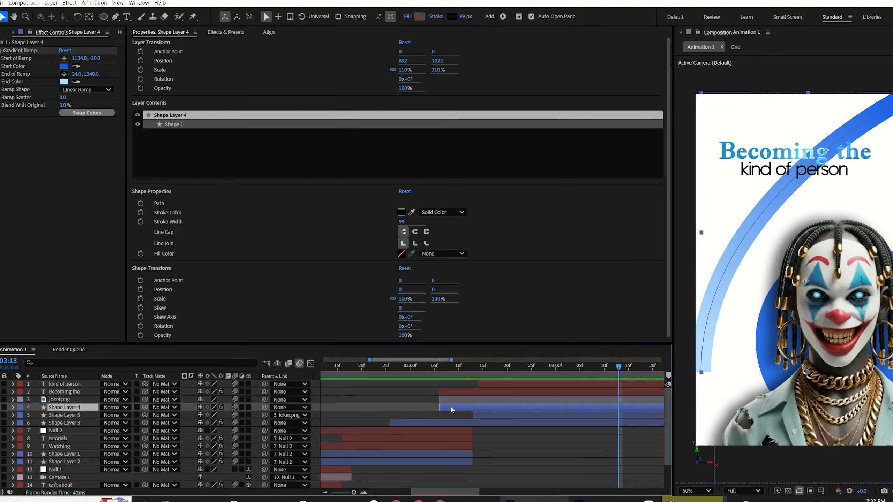
{"action": "right_click", "coordinate": [451, 407]}
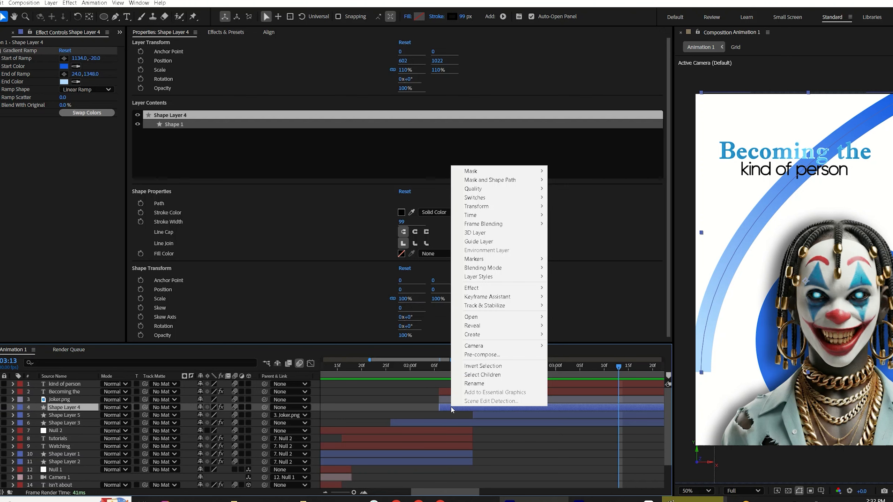
{"action": "left_click", "coordinate": [488, 354]}
{"action": "left_click", "coordinate": [493, 314]}
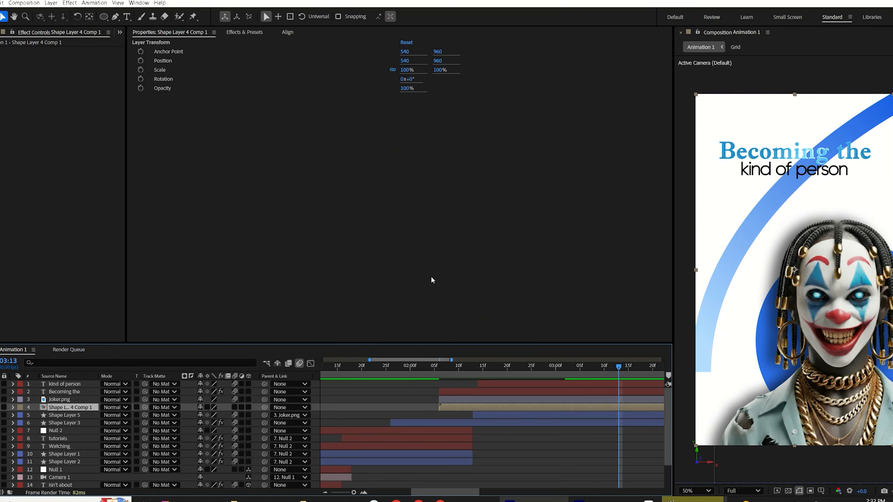
Step: Draw a rectangular mask over the arc pre-comp and set its mask feather to 150 pixels
{"action": "left_click", "coordinate": [103, 20]}
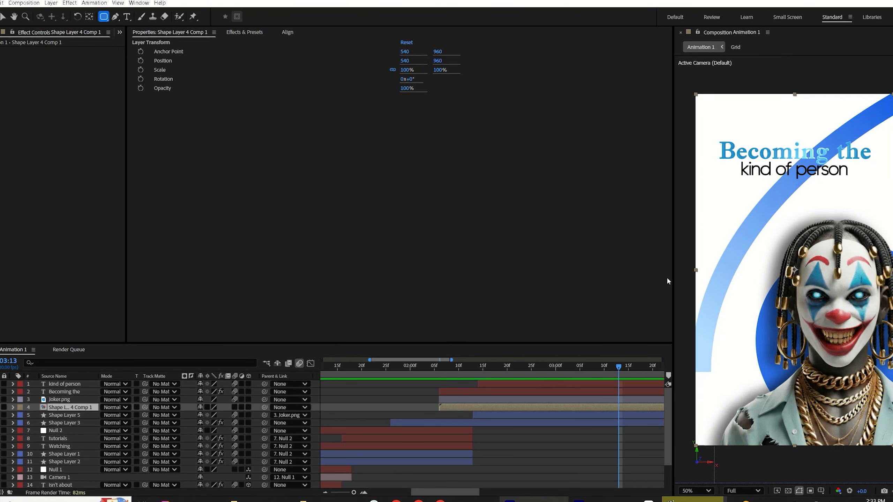
{"action": "scroll", "coordinate": [731, 252], "scroll_direction": "down", "scroll_amount": 3}
{"action": "left_click_drag", "start_coordinate": [867, 170], "coordinate": [746, 298]}
{"action": "key", "text": "f"}
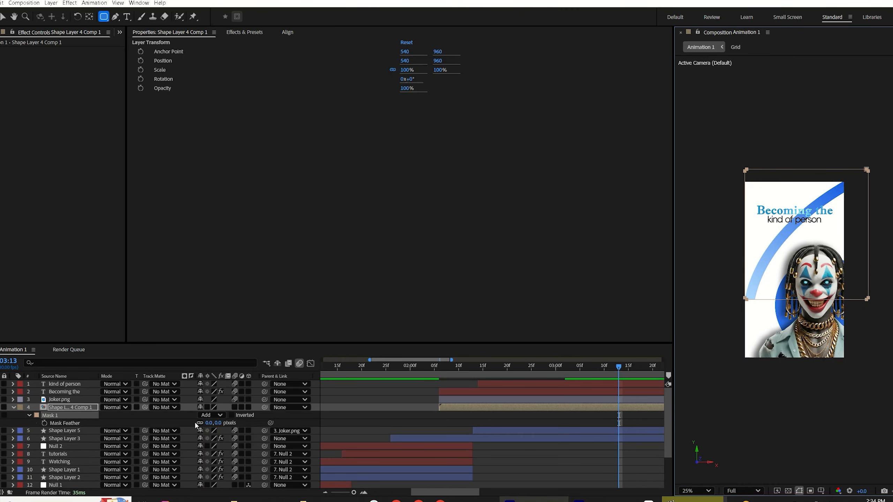
{"action": "left_click", "coordinate": [205, 423]}
{"action": "type", "text": "150"}
{"action": "key", "text": "Return"}
{"action": "left_click", "coordinate": [429, 405]}
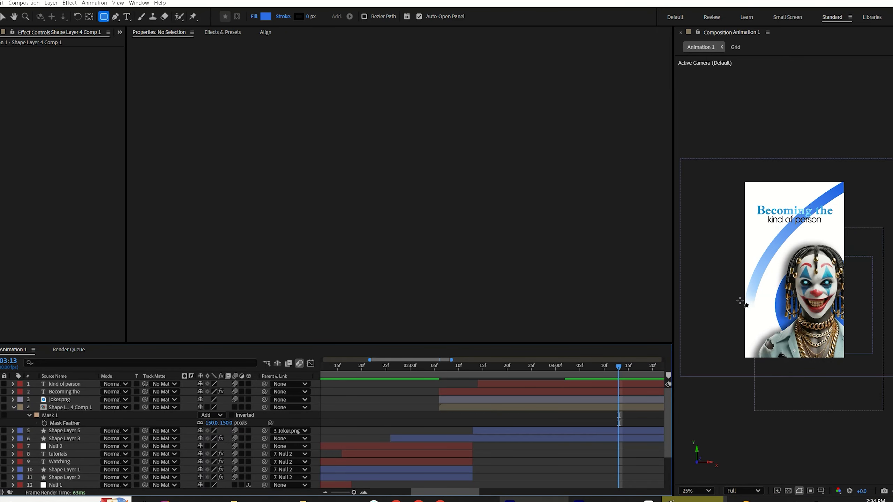
Step: Compare the composition with the reference video
{"action": "left_click", "coordinate": [594, 496]}
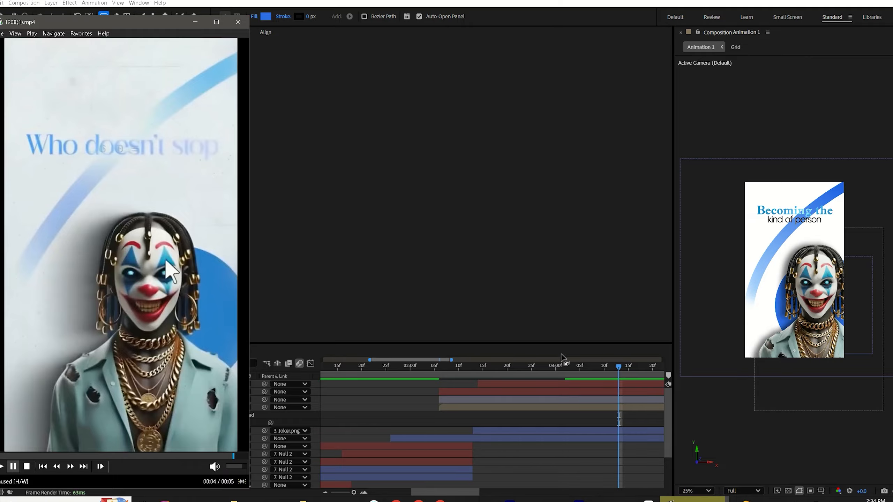
{"action": "left_click", "coordinate": [696, 491]}
{"action": "left_click", "coordinate": [700, 308]}
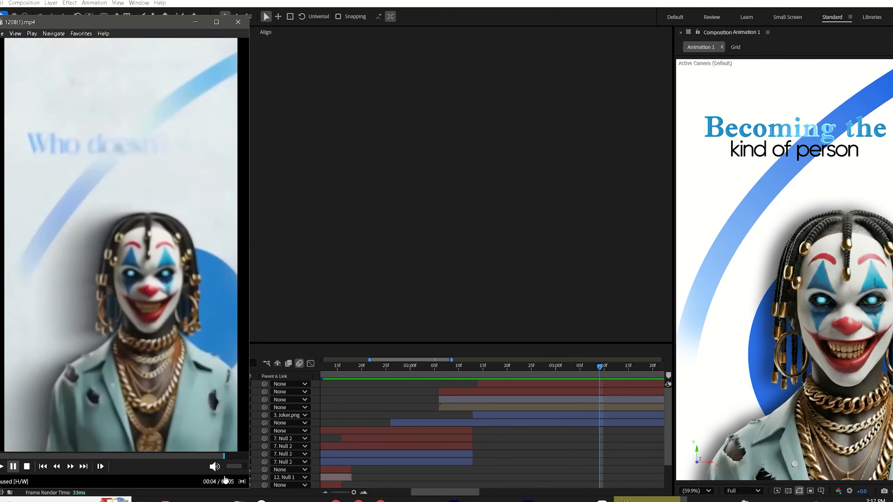
Step: Create a new null object and parent the joker.png layer to it
{"action": "right_click", "coordinate": [316, 309]}
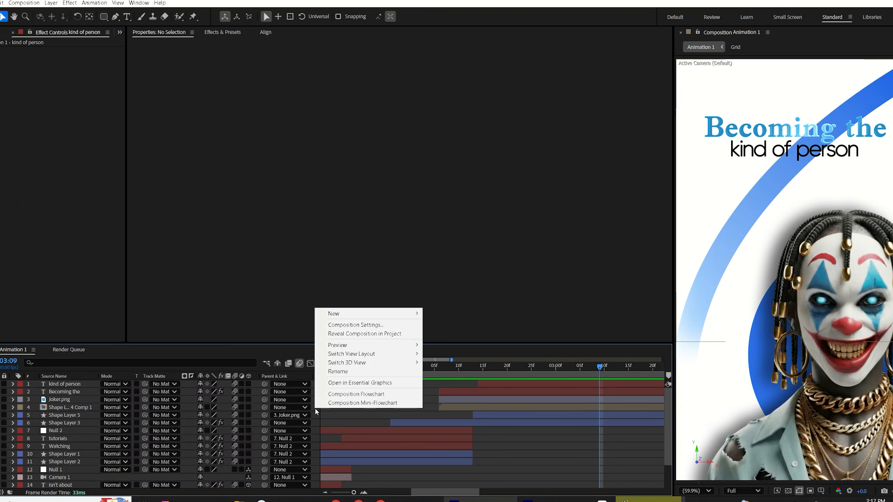
{"action": "mouse_move", "coordinate": [369, 313]}
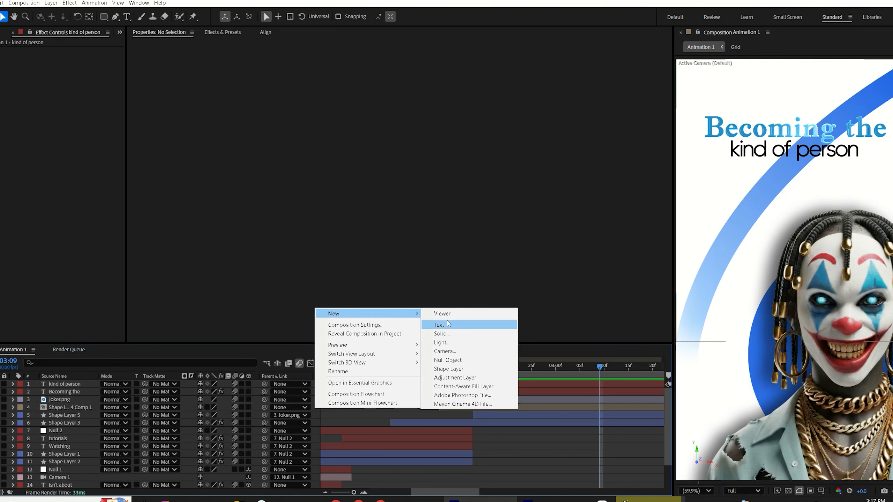
{"action": "left_click", "coordinate": [450, 360]}
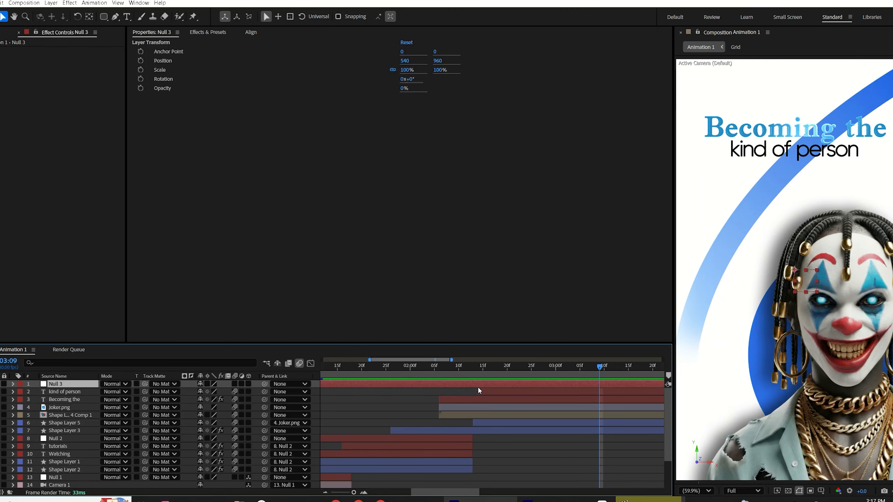
{"action": "left_click", "coordinate": [478, 412]}
{"action": "left_click_drag", "start_coordinate": [264, 407], "coordinate": [60, 387]}
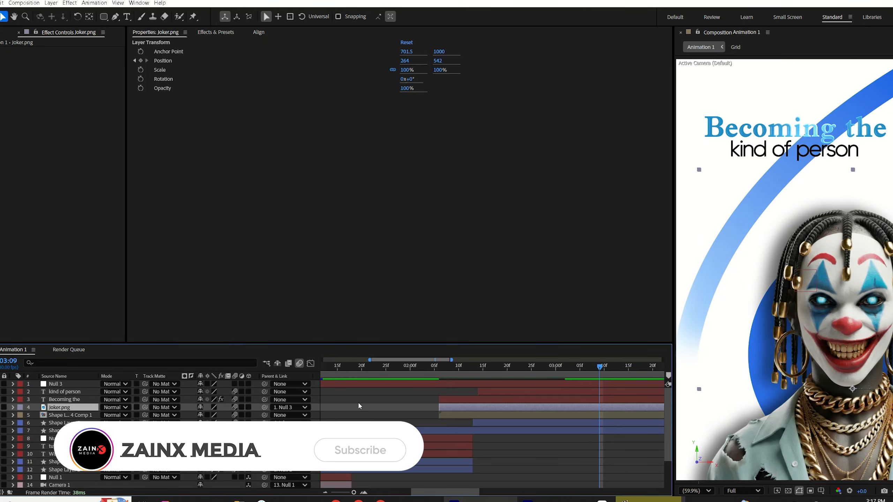
Step: Add an adjustment layer and apply the Camera Lens Blur effect to it
{"action": "right_click", "coordinate": [318, 399]}
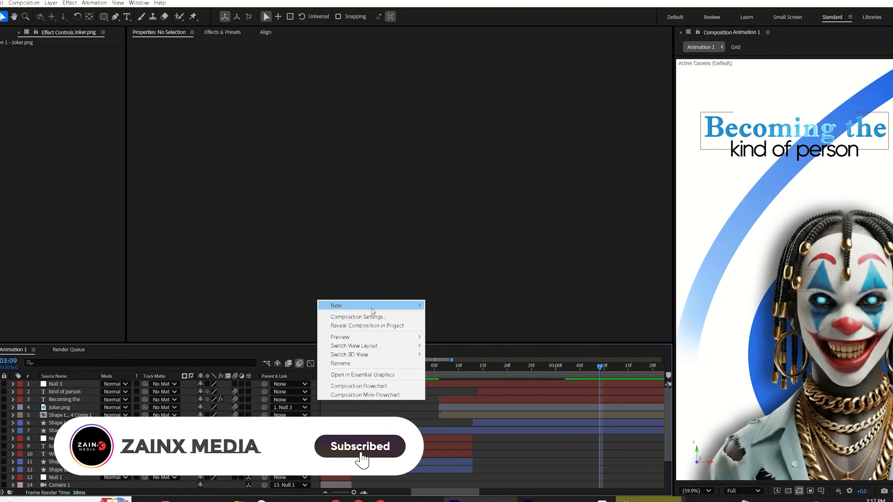
{"action": "mouse_move", "coordinate": [407, 305]}
{"action": "left_click", "coordinate": [462, 370]}
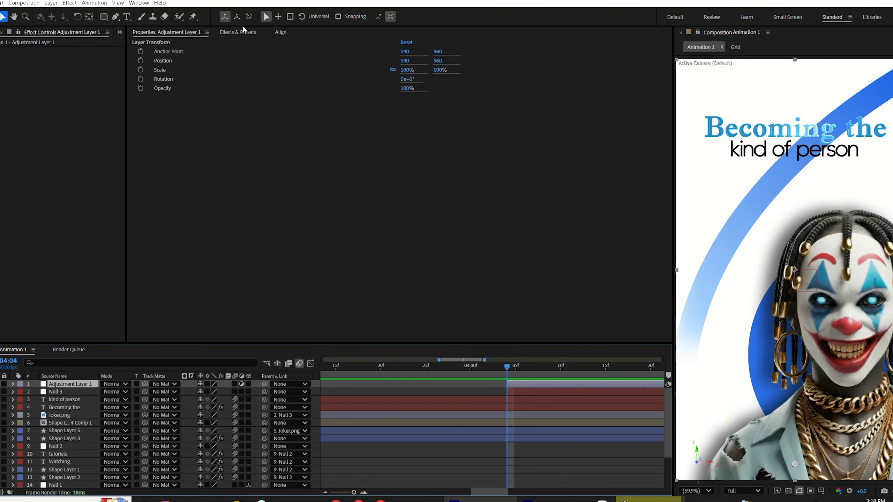
{"action": "left_click", "coordinate": [239, 31]}
{"action": "left_click", "coordinate": [173, 44]}
{"action": "left_click", "coordinate": [135, 42]}
{"action": "type", "text": "camer"}
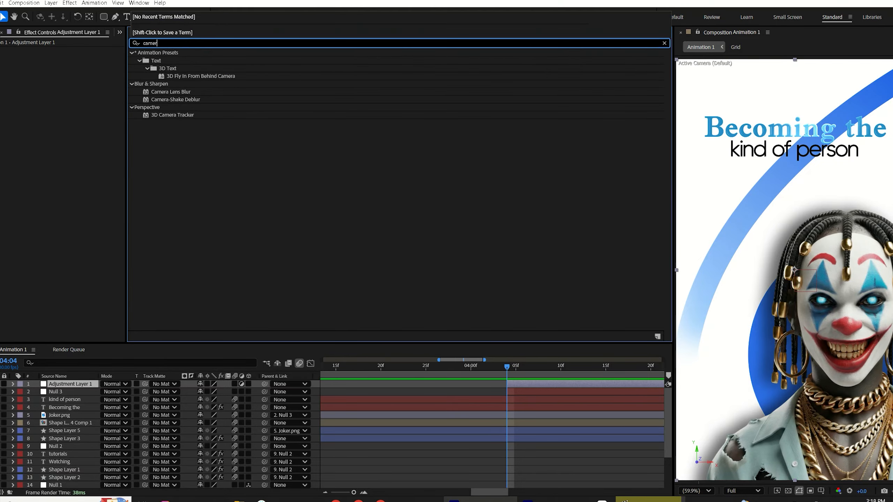
{"action": "left_click", "coordinate": [178, 93]}
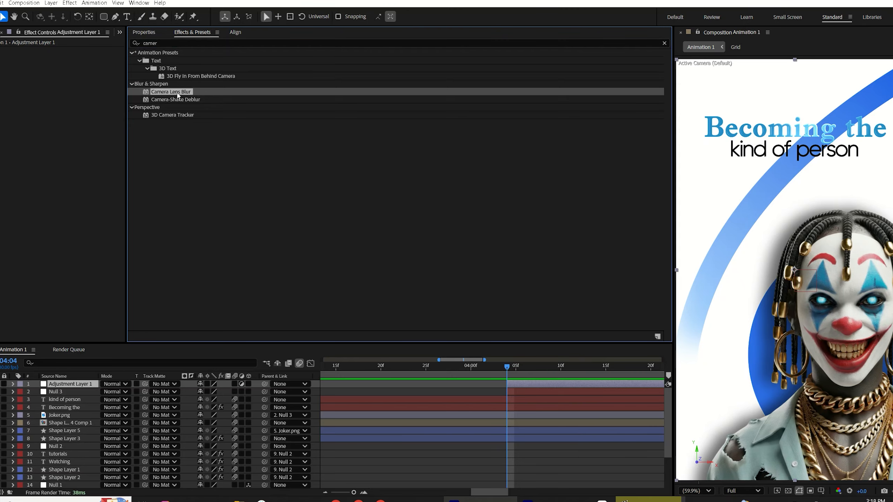
{"action": "double_click", "coordinate": [178, 93]}
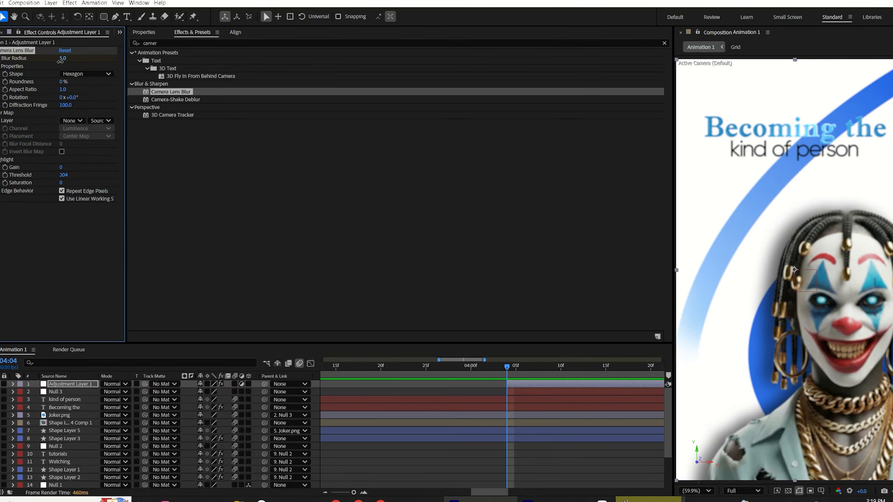
Step: Keyframe the Camera Lens Blur radius at 0 and paste a copy of that keyframe a few frames later
{"action": "left_click_drag", "start_coordinate": [60, 60], "coordinate": [7, 72]}
{"action": "key", "text": "u"}
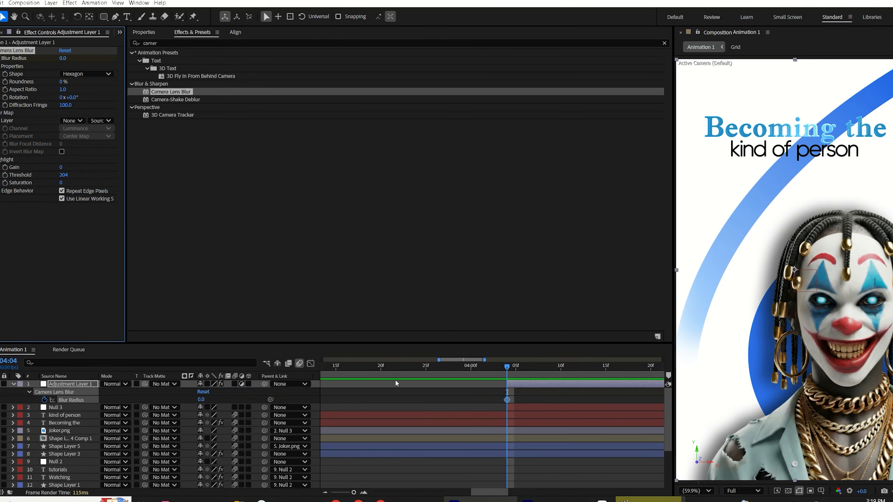
{"action": "left_click_drag", "start_coordinate": [504, 374], "coordinate": [535, 381]}
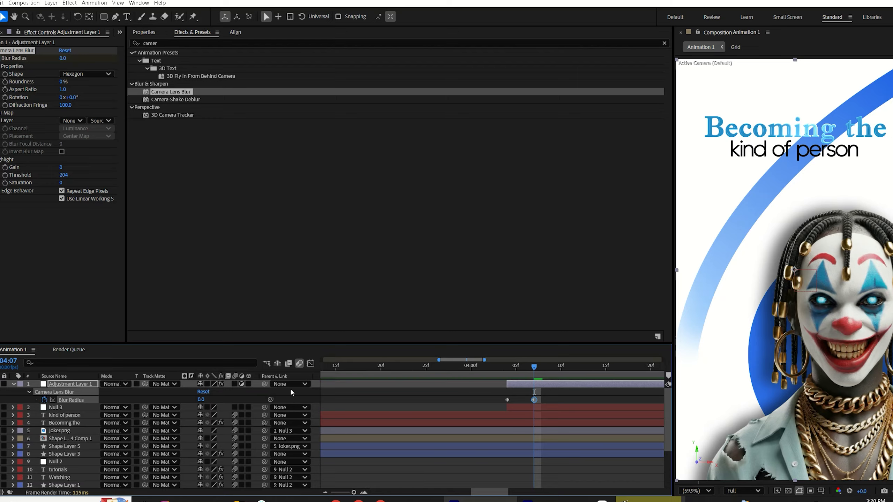
{"action": "left_click", "coordinate": [562, 373]}
{"action": "left_click_drag", "start_coordinate": [567, 378], "coordinate": [608, 381]}
{"action": "key", "text": "ctrl+v"}
Step: Set the blur radius to 20 at 04:07 and paste that keyframe at 04:10
{"action": "key", "text": "j"}
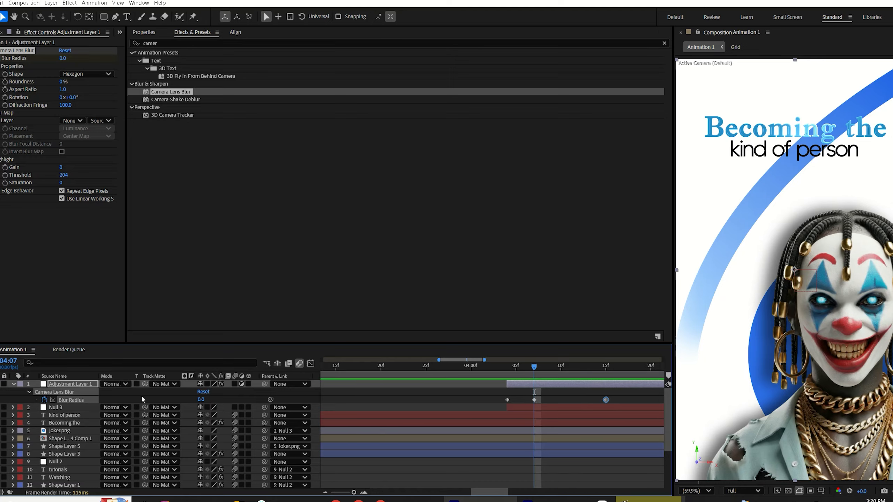
{"action": "left_click", "coordinate": [201, 399]}
{"action": "type", "text": "20"}
{"action": "key", "text": "Return"}
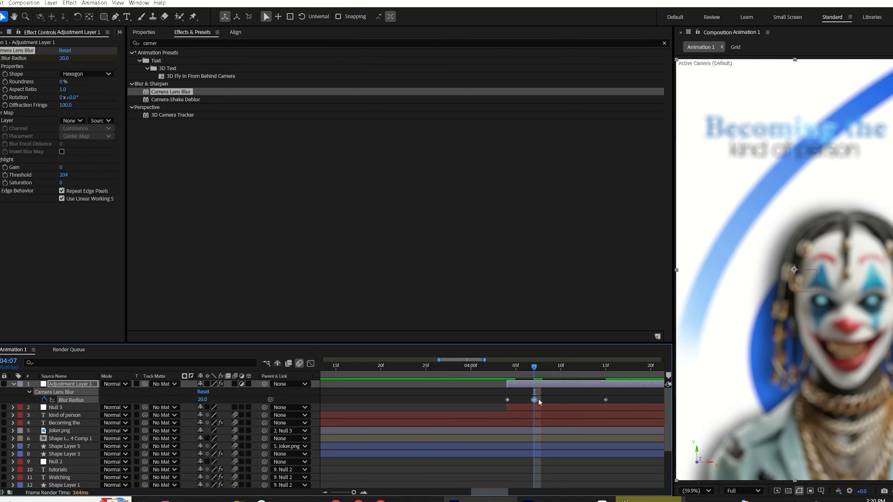
{"action": "left_click", "coordinate": [550, 377]}
{"action": "left_click_drag", "start_coordinate": [550, 376], "coordinate": [562, 378]}
{"action": "key", "text": "ctrl+v"}
Step: Keyframe Null 3's scale from 100% at 04:04 to 65% at 04:10
{"action": "left_click", "coordinate": [513, 374]}
{"action": "left_click", "coordinate": [521, 405]}
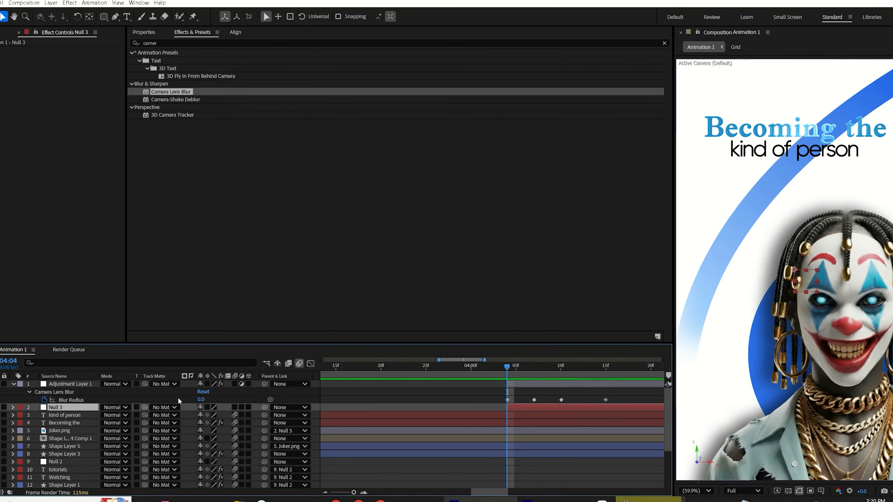
{"action": "key", "text": "s"}
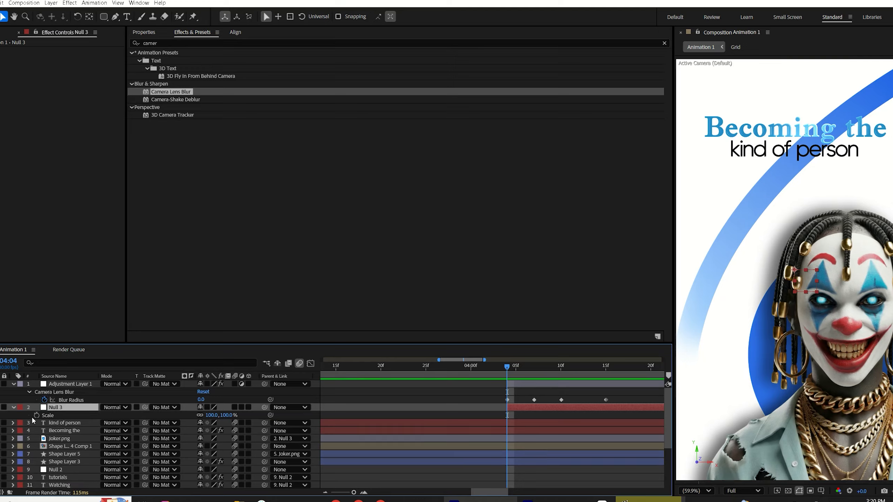
{"action": "left_click", "coordinate": [36, 416]}
{"action": "left_click_drag", "start_coordinate": [550, 372], "coordinate": [562, 369]}
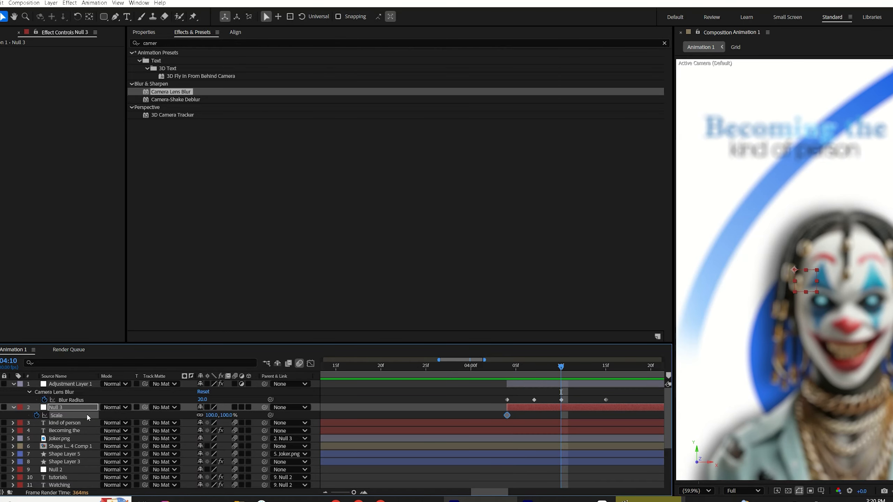
{"action": "left_click", "coordinate": [1, 416]}
{"action": "left_click", "coordinate": [227, 416]}
{"action": "type", "text": "65"}
{"action": "left_click", "coordinate": [351, 411]}
Step: Keyframe Null 3's position, shifting it to 513, 920 at 04:10
{"action": "key", "text": "p"}
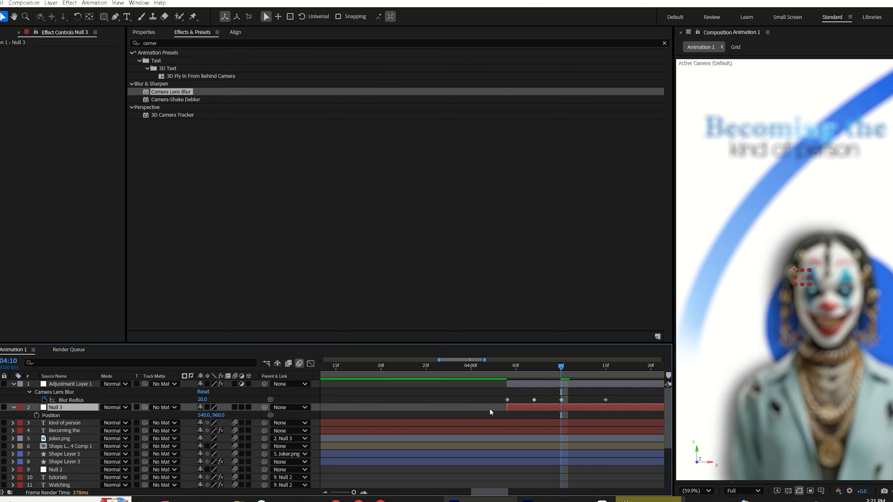
{"action": "left_click", "coordinate": [36, 416]}
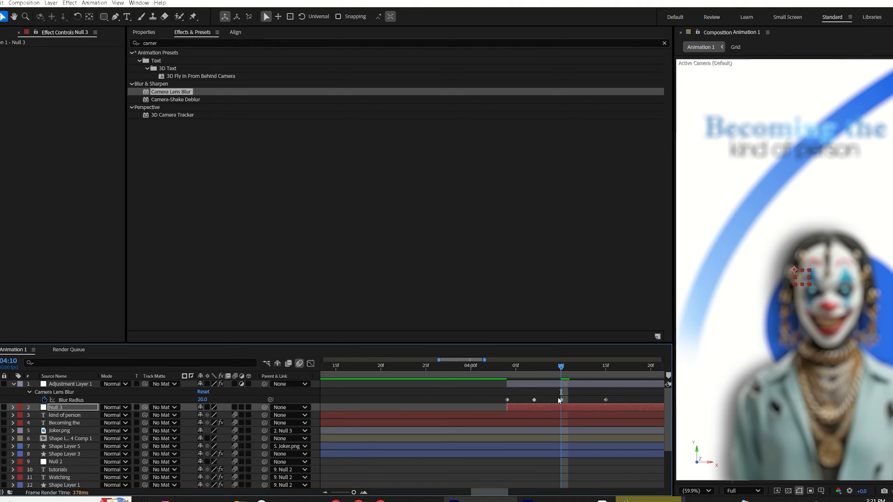
{"action": "key", "text": "shift+s"}
{"action": "left_click", "coordinate": [511, 373]}
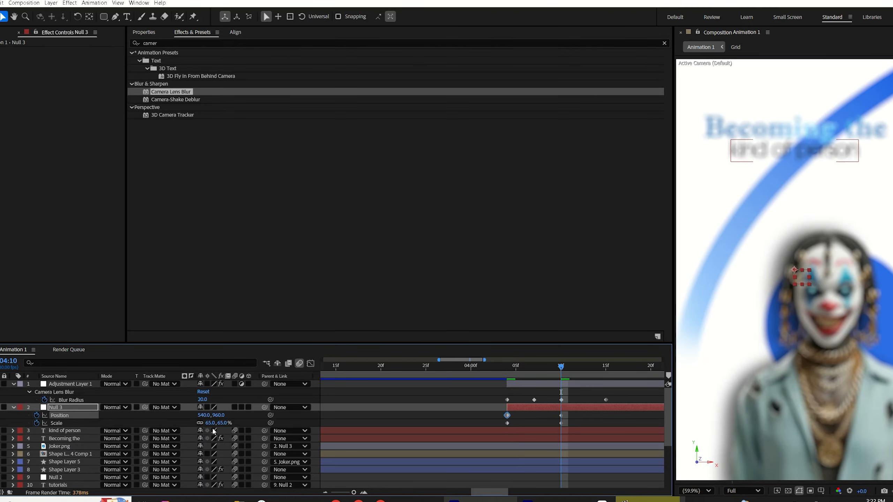
{"action": "left_click_drag", "start_coordinate": [214, 416], "coordinate": [225, 418]}
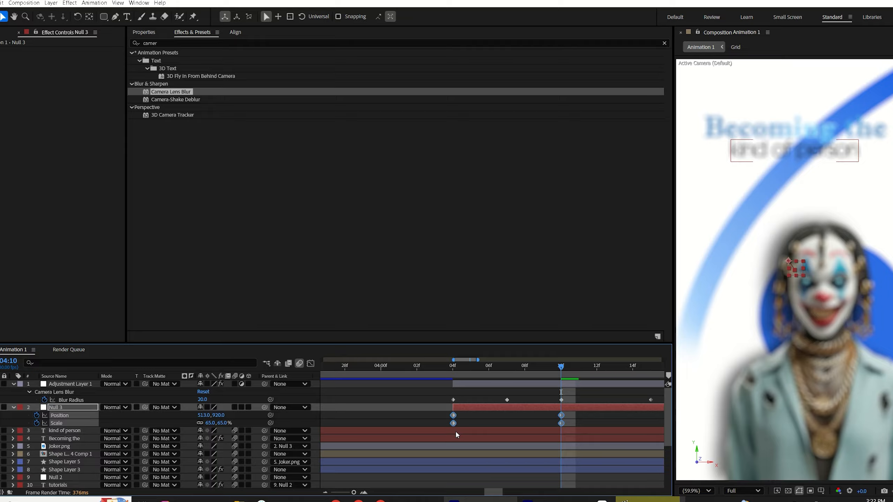
Step: Apply Easy Ease to the blur, position and scale keyframes
{"action": "key", "text": "F9"}
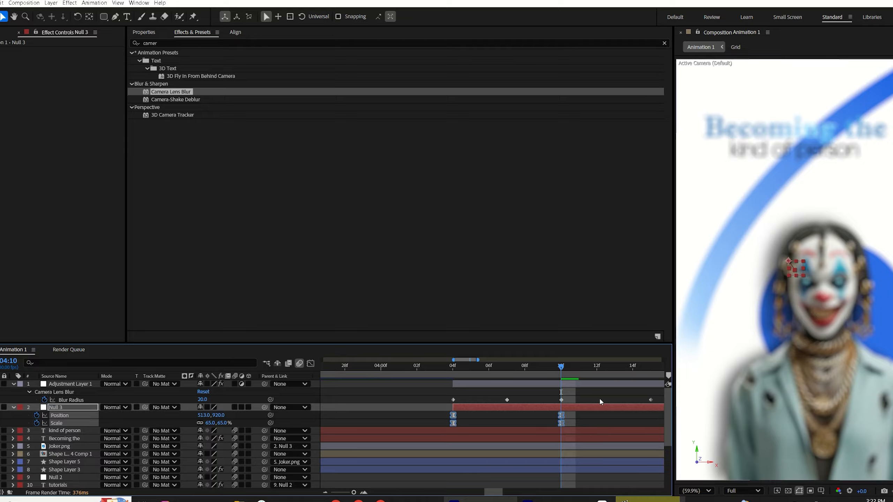
{"action": "left_click_drag", "start_coordinate": [440, 390], "coordinate": [656, 401]}
{"action": "key", "text": "F9"}
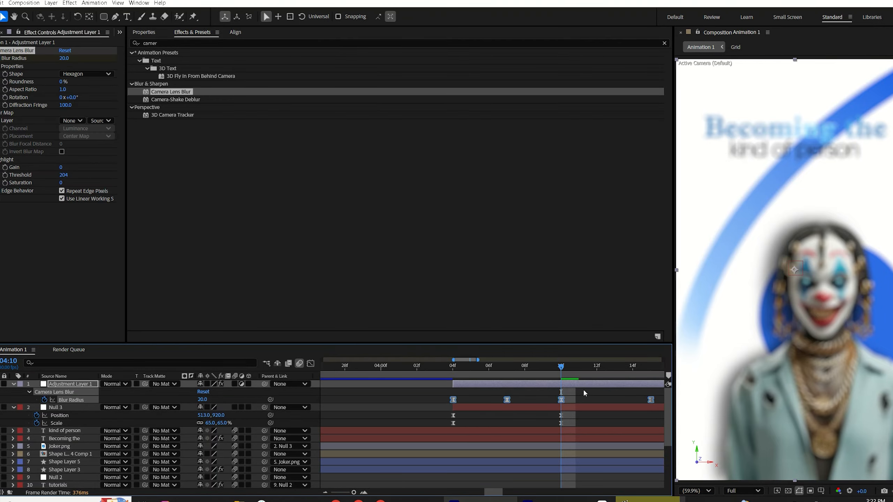
Step: Preview the blur zoom transition and compare it with the reference video
{"action": "left_click", "coordinate": [459, 374]}
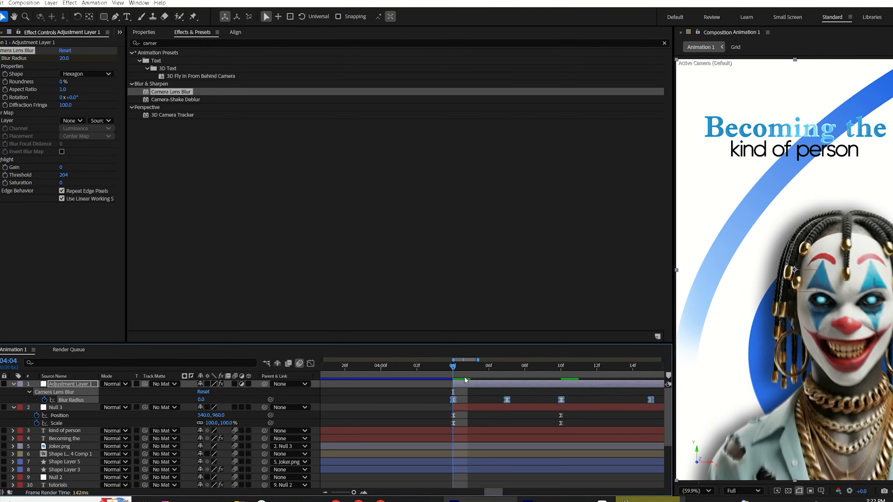
{"action": "key", "text": "space"}
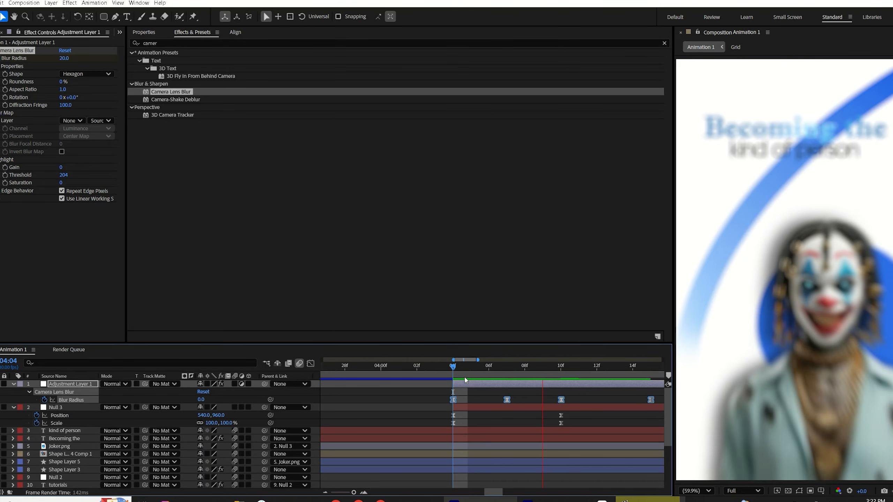
{"action": "key", "text": "space"}
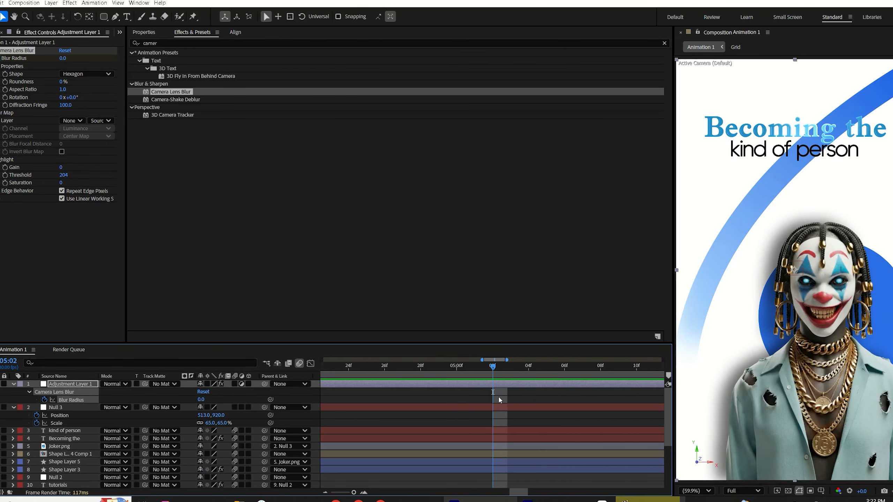
{"action": "key", "text": "minus"}
{"action": "key", "text": "minus"}
{"action": "key", "text": "minus"}
{"action": "left_click", "coordinate": [408, 389]}
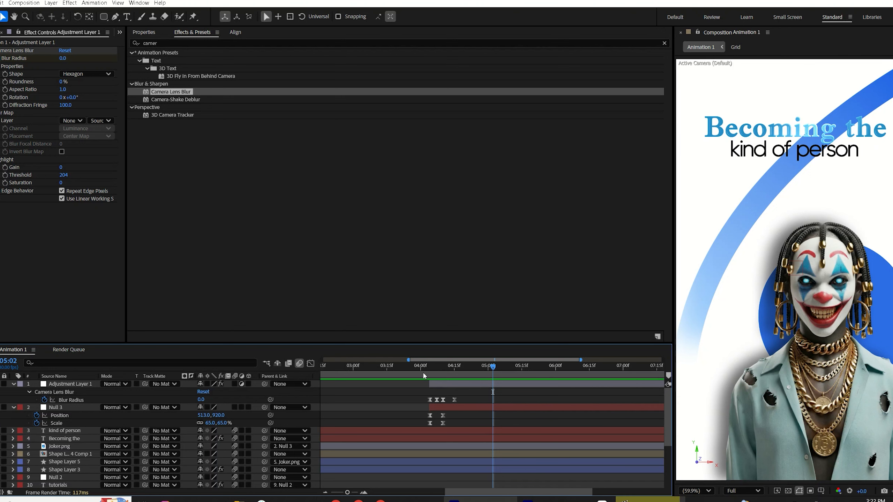
{"action": "left_click", "coordinate": [422, 370]}
{"action": "left_click", "coordinate": [442, 371]}
{"action": "left_click_drag", "start_coordinate": [442, 370], "coordinate": [456, 369]}
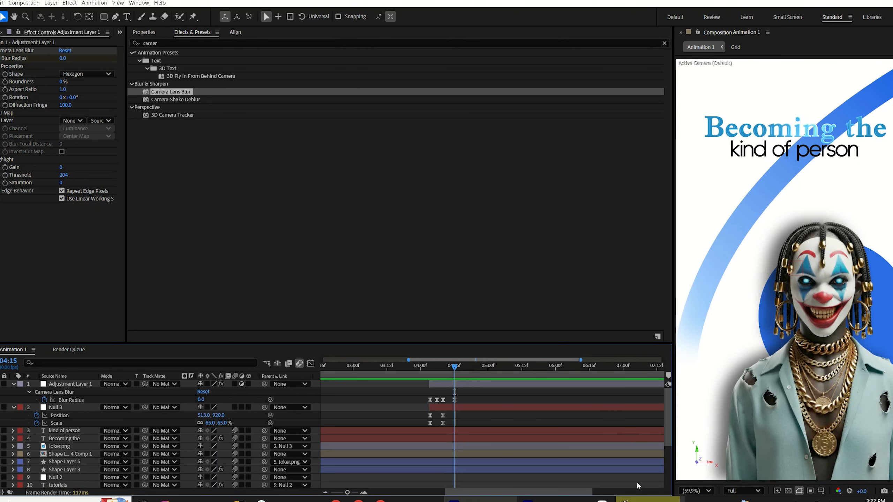
{"action": "left_click", "coordinate": [647, 500]}
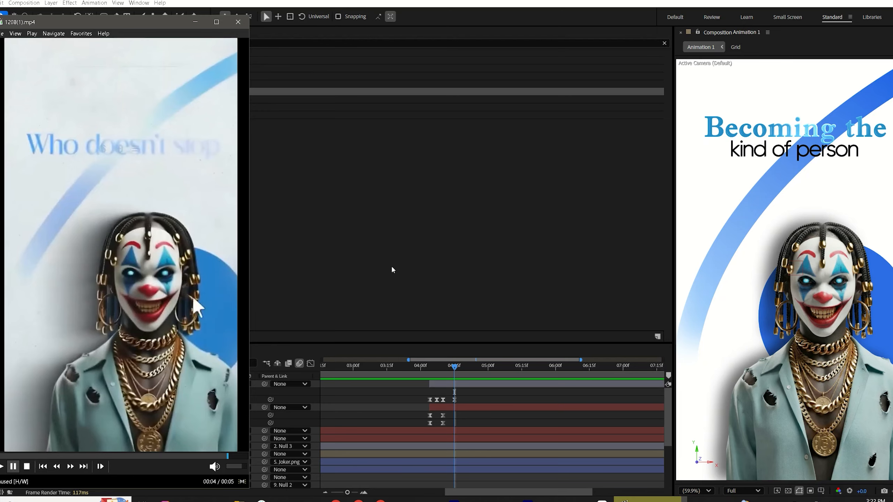
{"action": "left_click", "coordinate": [467, 408]}
Step: Trim the 'kind of person' and 'Becoming the' title layers to end at 04:20
{"action": "left_click", "coordinate": [453, 430]}
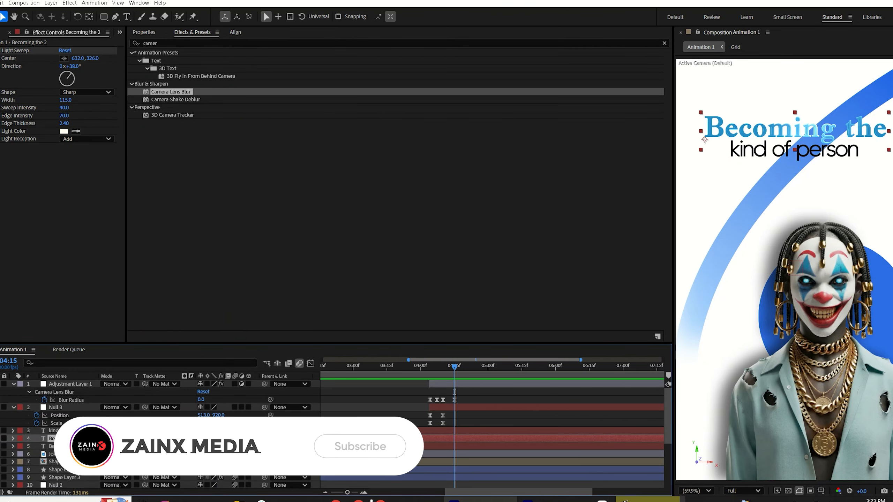
{"action": "left_click", "coordinate": [71, 400]}
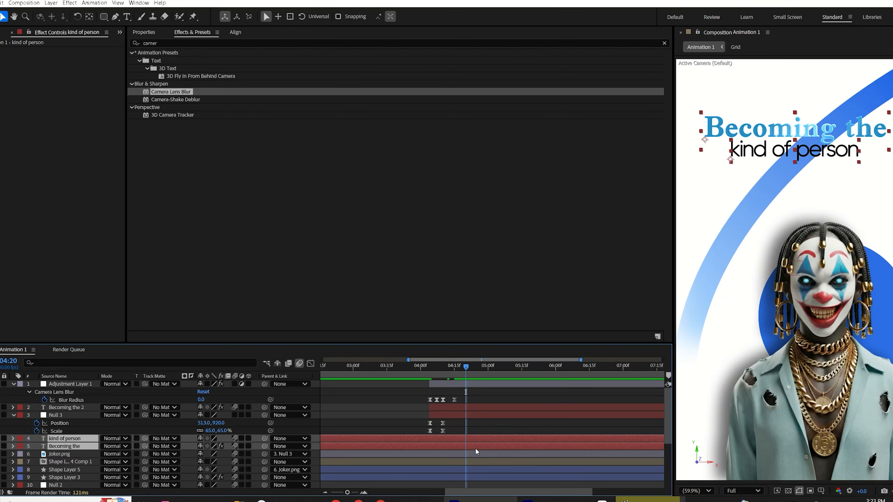
{"action": "key", "text": "alt+bracketright"}
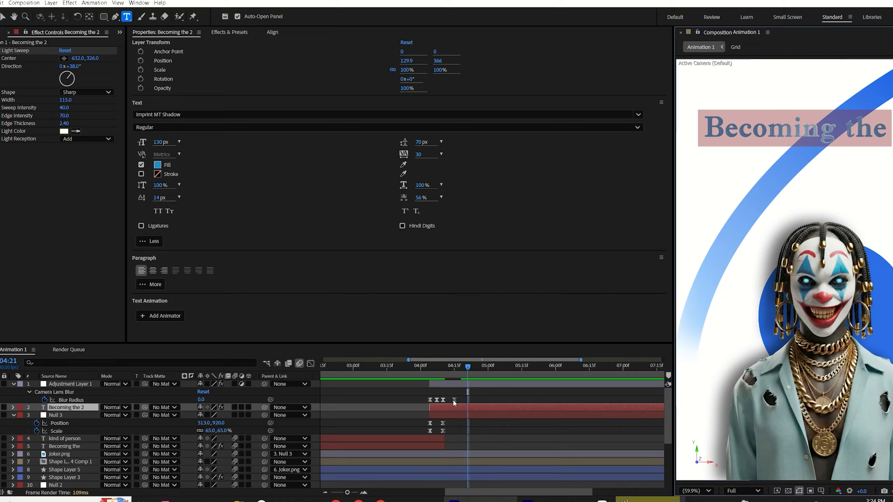
Step: Retype the duplicated title layer's text as "Who doesn't stop"
{"action": "type", "text": "Who d"}
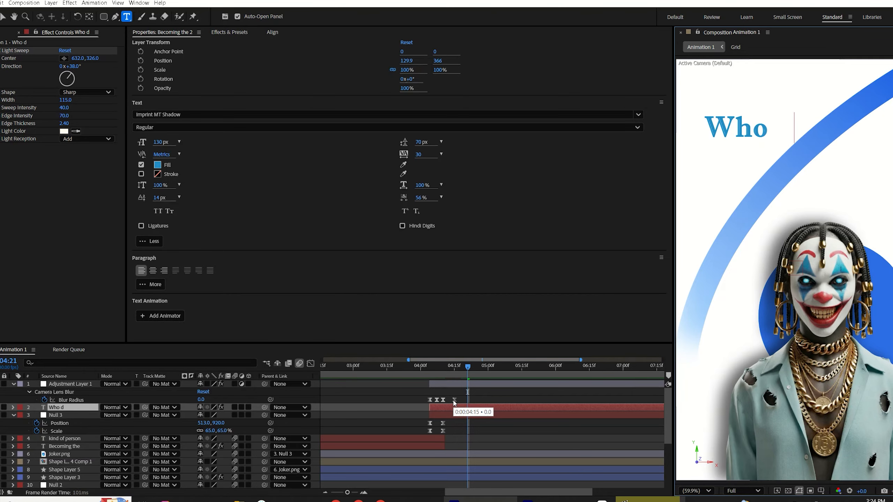
{"action": "type", "text": "oen't stop"}
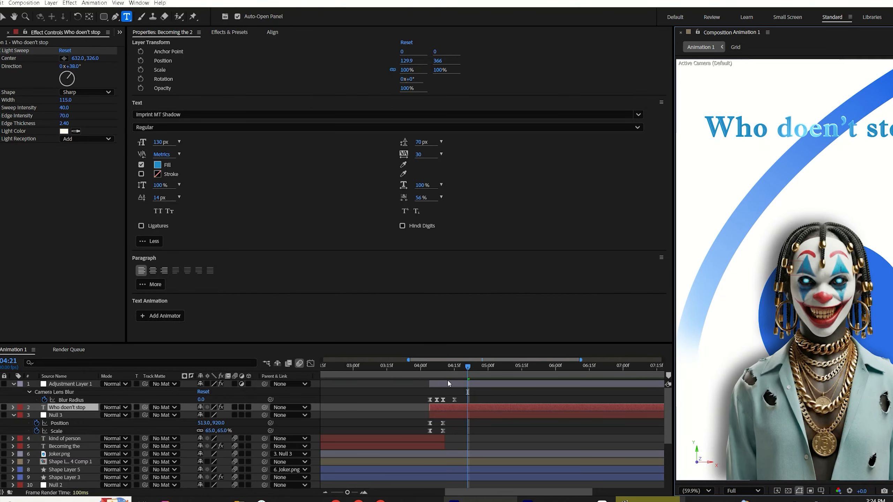
Step: Move the 'Who doesn't stop' layer to start at about 04:11, right after the blur zoom
{"action": "left_click_drag", "start_coordinate": [435, 375], "coordinate": [439, 374]}
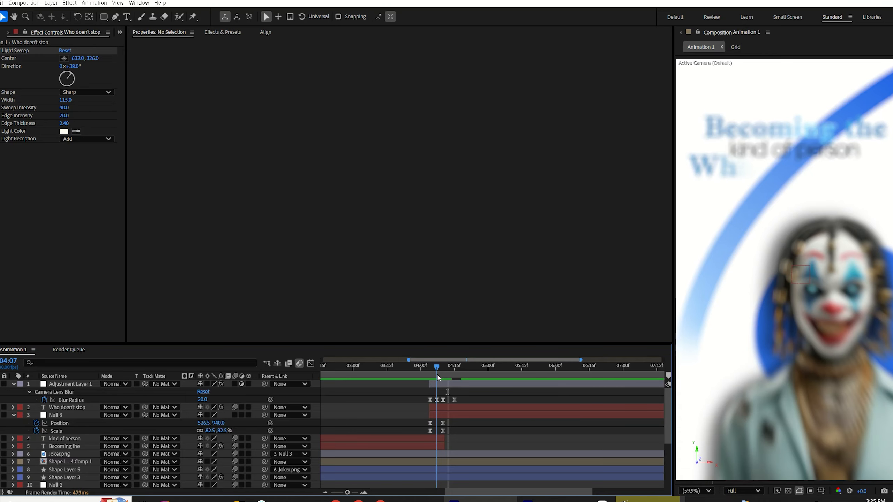
{"action": "key", "text": "="}
{"action": "key", "text": "="}
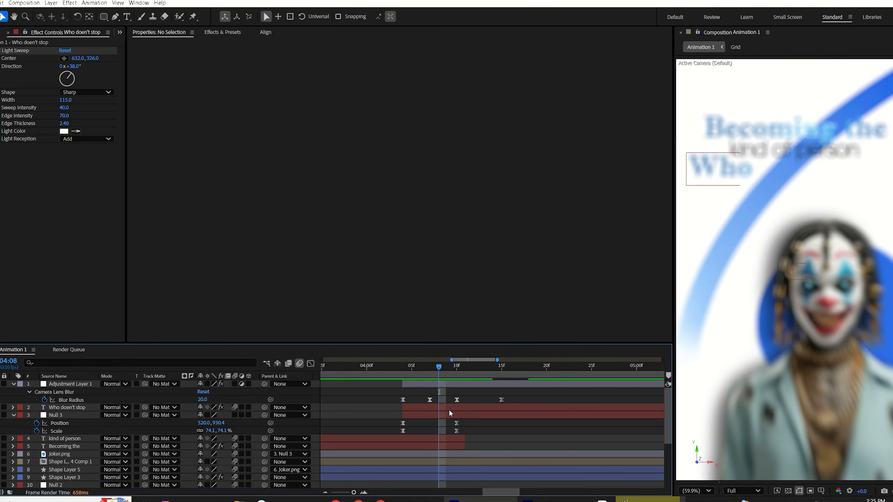
{"action": "left_click_drag", "start_coordinate": [451, 410], "coordinate": [468, 420]}
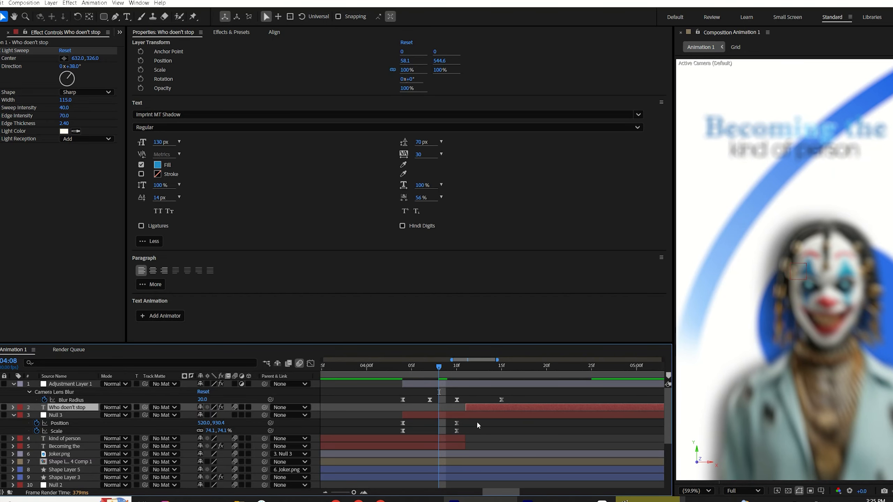
Step: Retime the 'Who doesn't stop' layer and its Range Selector Offset keyframes to match the blur zoom transition
{"action": "key", "text": "u"}
{"action": "left_click_drag", "start_coordinate": [590, 424], "coordinate": [650, 452]}
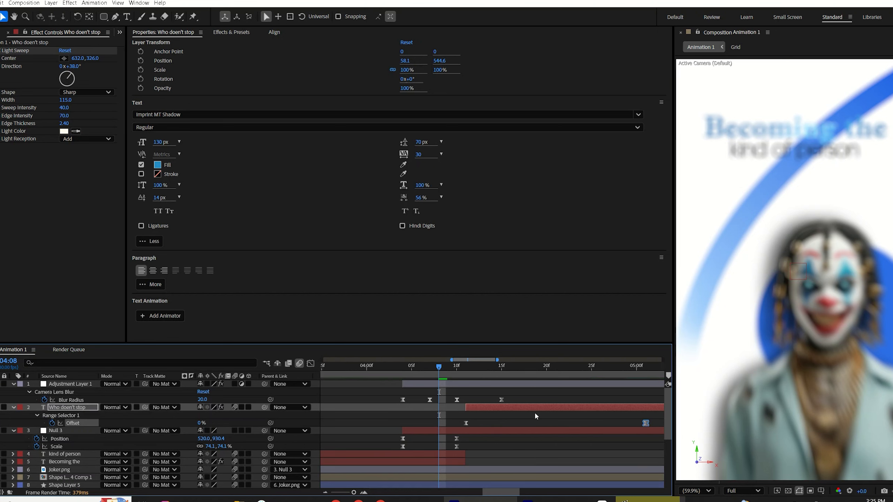
{"action": "left_click_drag", "start_coordinate": [527, 410], "coordinate": [494, 410]}
{"action": "left_click_drag", "start_coordinate": [618, 424], "coordinate": [567, 438]}
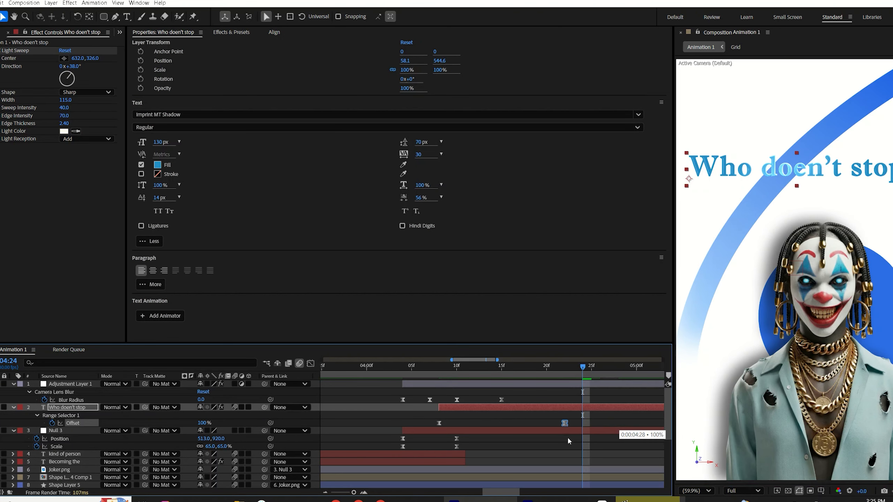
{"action": "left_click_drag", "start_coordinate": [523, 407], "coordinate": [513, 415]}
{"action": "left_click", "coordinate": [513, 415]}
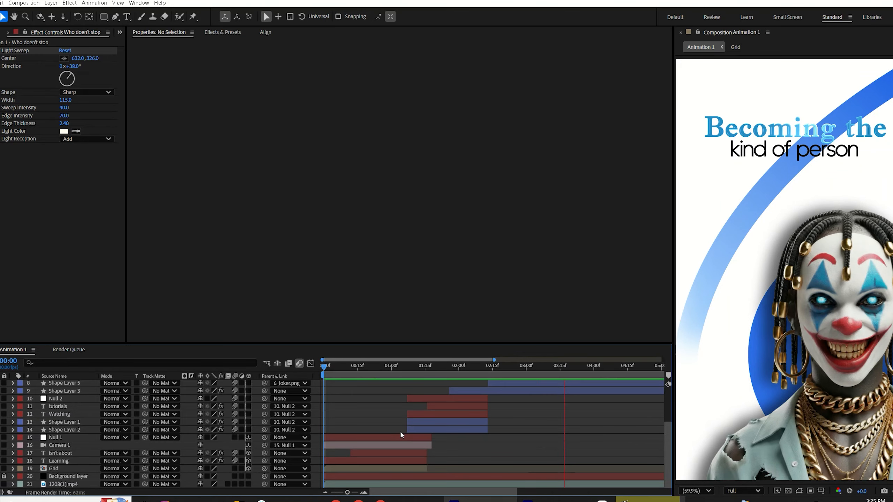
Step: Preview the transition from the first title into the 'Who doesn't stop' title
{"action": "key", "text": "space"}
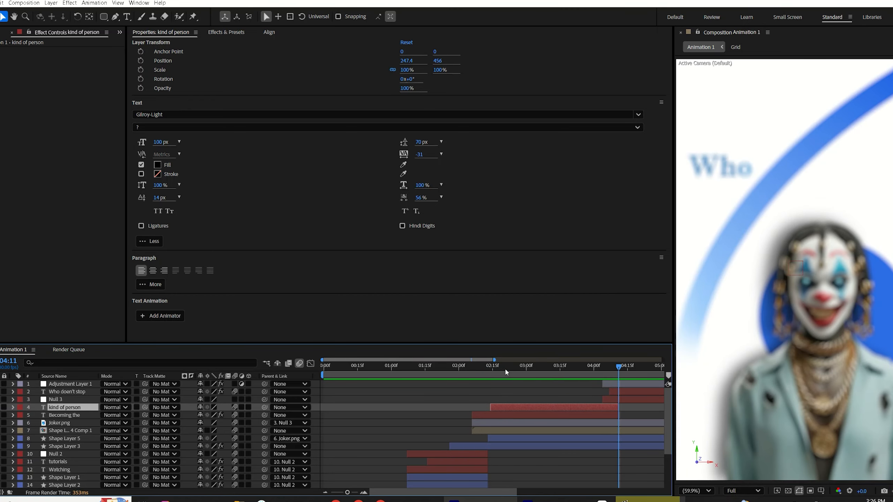
{"action": "left_click", "coordinate": [506, 369]}
{"action": "mouse_move", "coordinate": [507, 372]}
{"action": "left_mouse_down"}
{"action": "mouse_move", "coordinate": [525, 369]}
{"action": "mouse_move", "coordinate": [510, 369]}
{"action": "left_mouse_up"}
{"action": "left_click", "coordinate": [562, 375]}
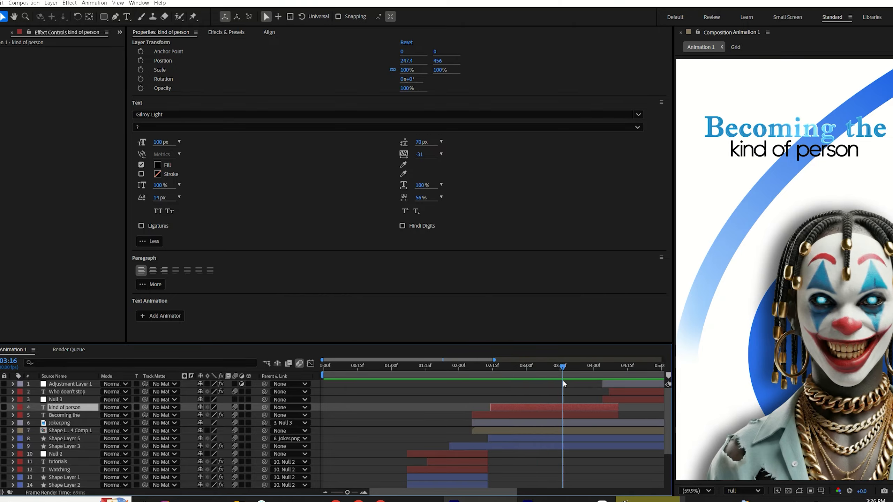
Step: Trim the 'kind of person' and 'Becoming the' layers to end at about 03:17
{"action": "left_click", "coordinate": [616, 413], "text": "shift"}
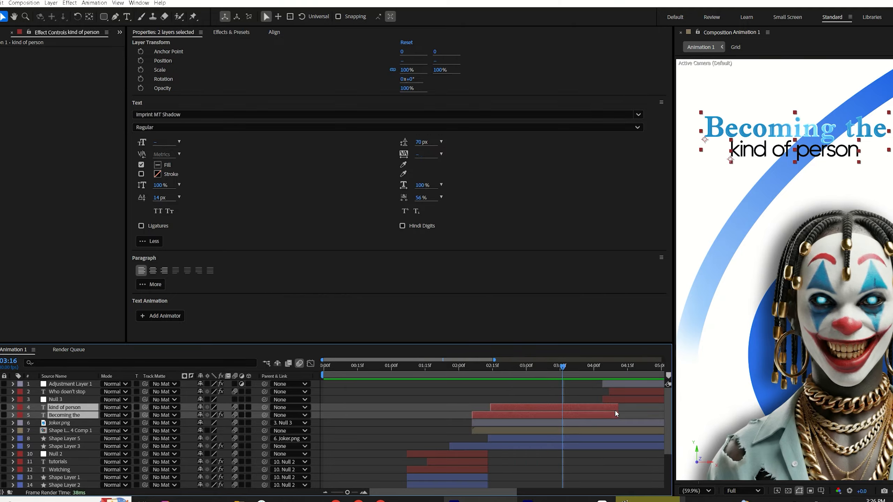
{"action": "left_click_drag", "start_coordinate": [617, 409], "coordinate": [568, 409]}
{"action": "left_click", "coordinate": [610, 408]}
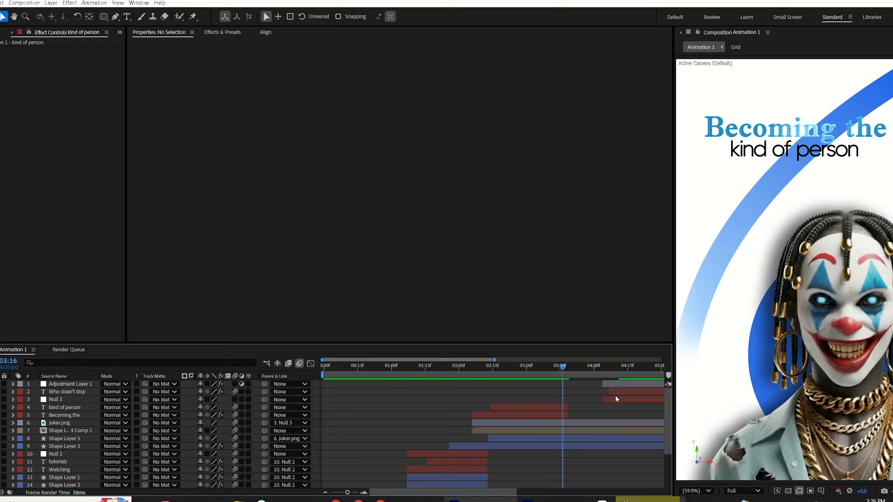
Step: Shift the adjustment layer, Null 3 and 'Who doesn't stop' layers earlier to follow the shortened titles
{"action": "left_click", "coordinate": [616, 399]}
{"action": "left_click", "coordinate": [621, 385], "text": "shift"}
{"action": "left_click_drag", "start_coordinate": [622, 385], "coordinate": [578, 426]}
{"action": "left_click", "coordinate": [533, 367]}
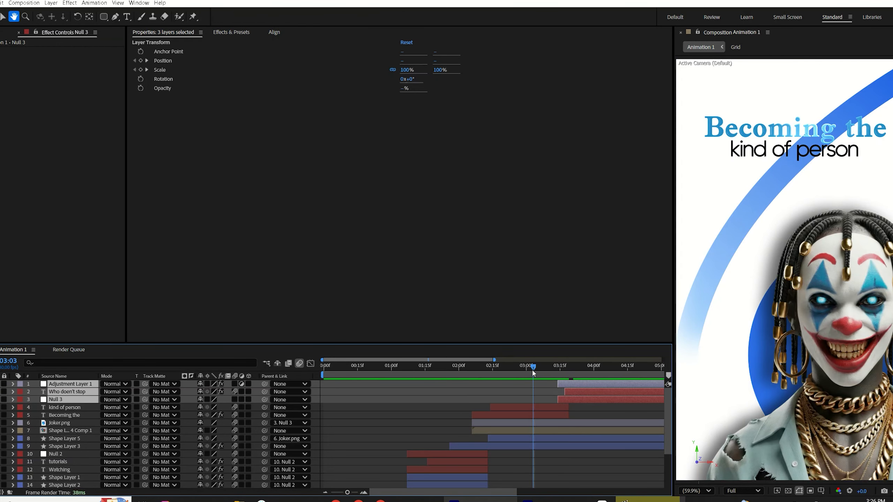